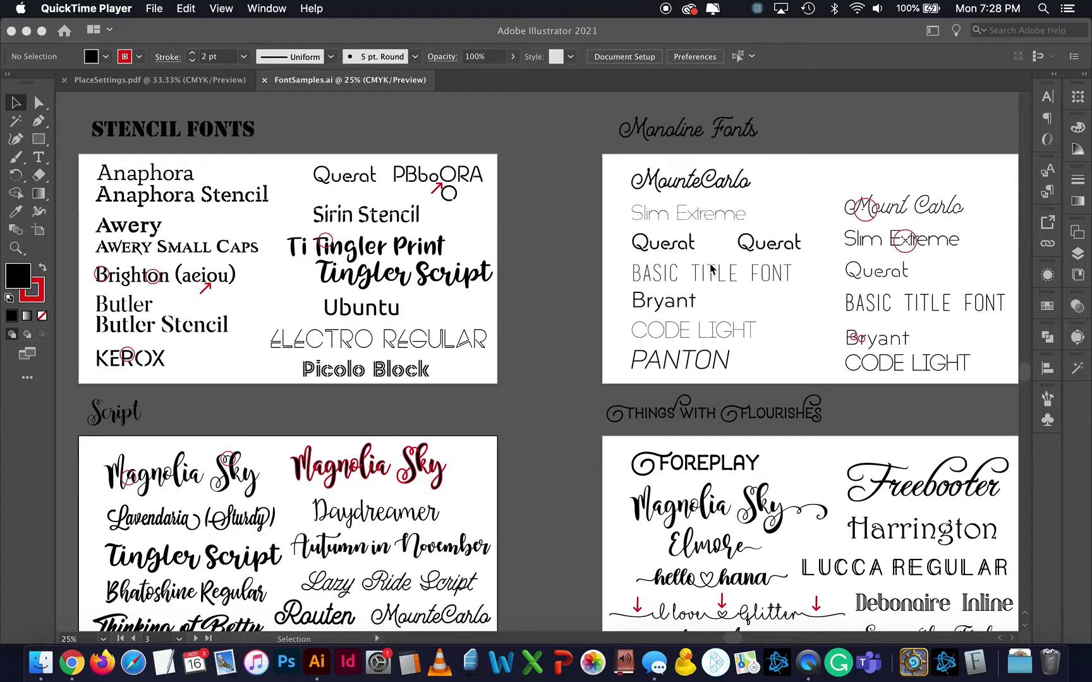
# Step: Look over the font sample artboards and examine the Stencil Fonts artboard
pyautogui.scroll(-3, 550, 401)
pyautogui.scroll(-1, 549, 401)
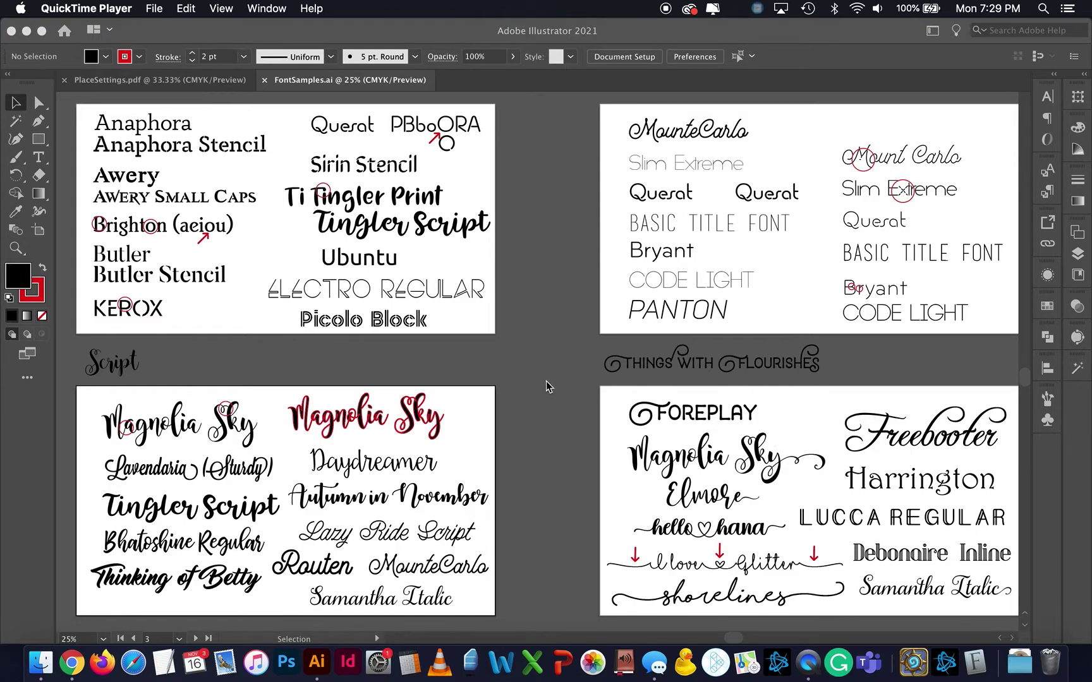
pyautogui.scroll(5, 543, 374)
pyautogui.hscroll(-3, 543, 375)
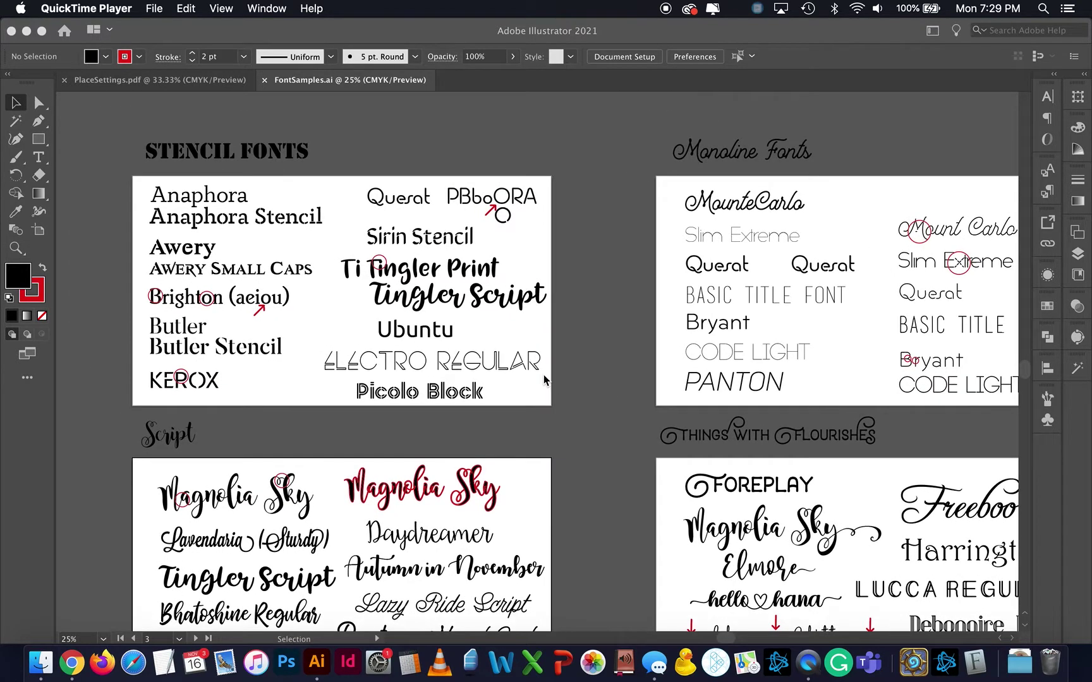
pyautogui.hscroll(-3, 543, 378)
pyautogui.scroll(1, 543, 377)
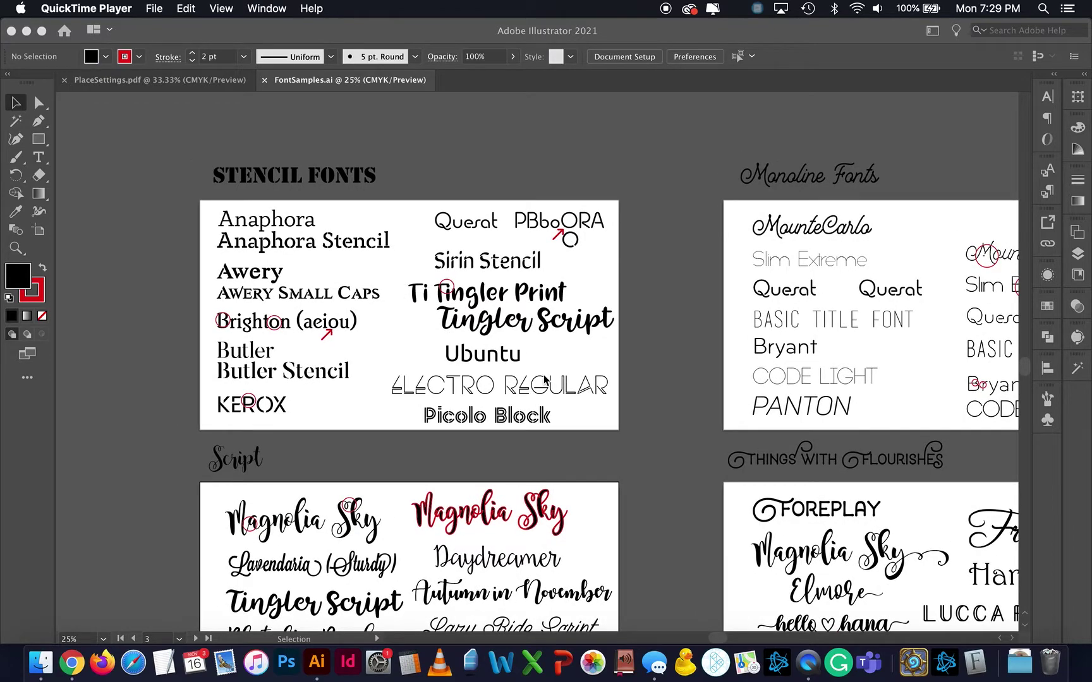
pyautogui.click(149, 168)
pyautogui.press('super+equal')
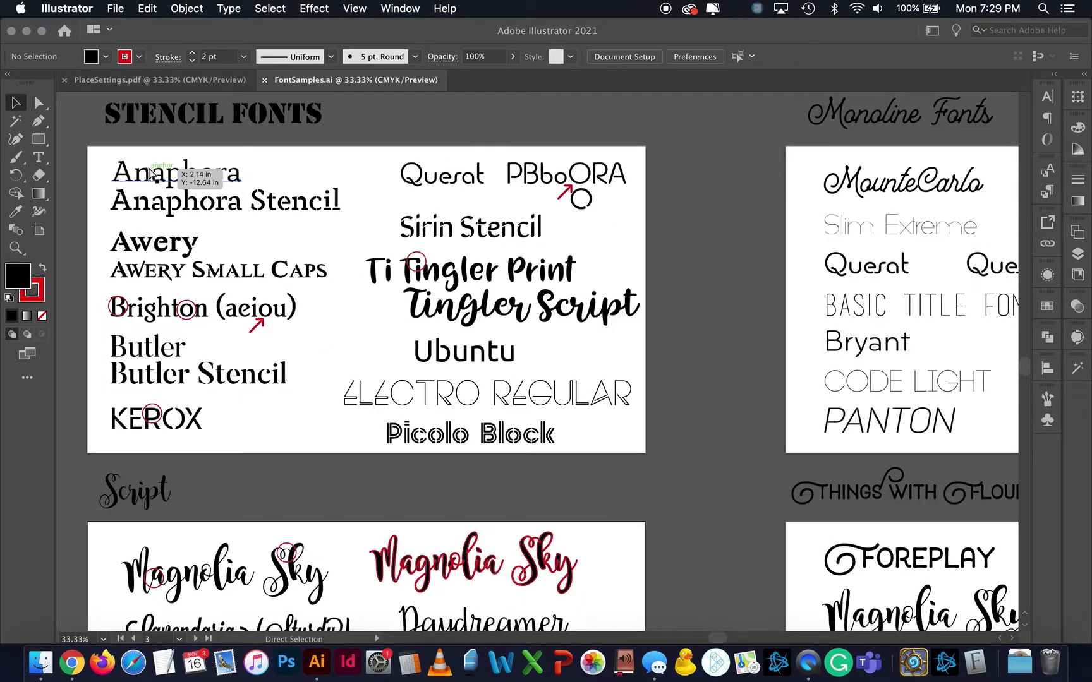
pyautogui.hscroll(-5, 341, 286)
pyautogui.scroll(2, 340, 286)
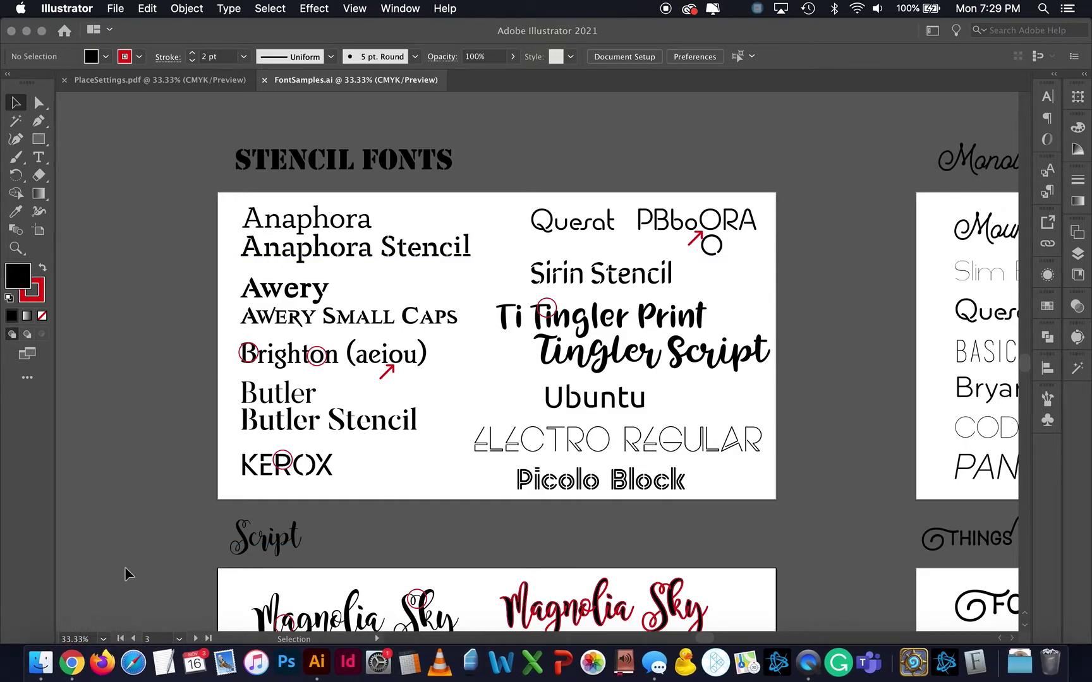
# Step: Switch to Chrome and compare the laser-cut City Break notebook cover with the Taurus stencil lettering, finishing back in Illustrator
pyautogui.click(79, 662)
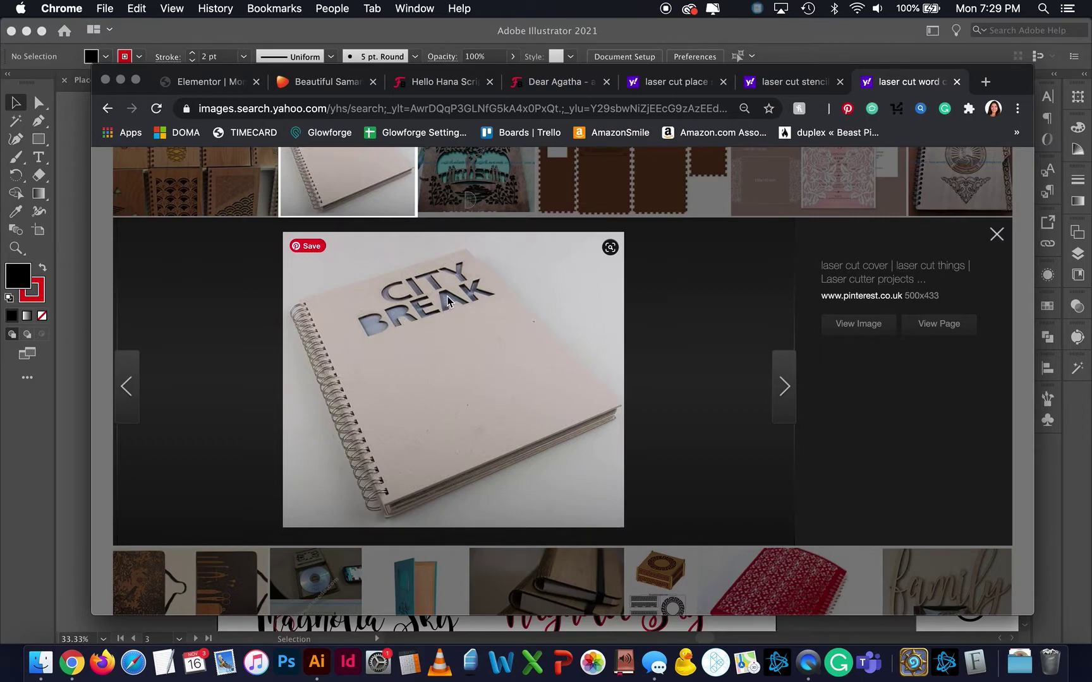
pyautogui.click(80, 324)
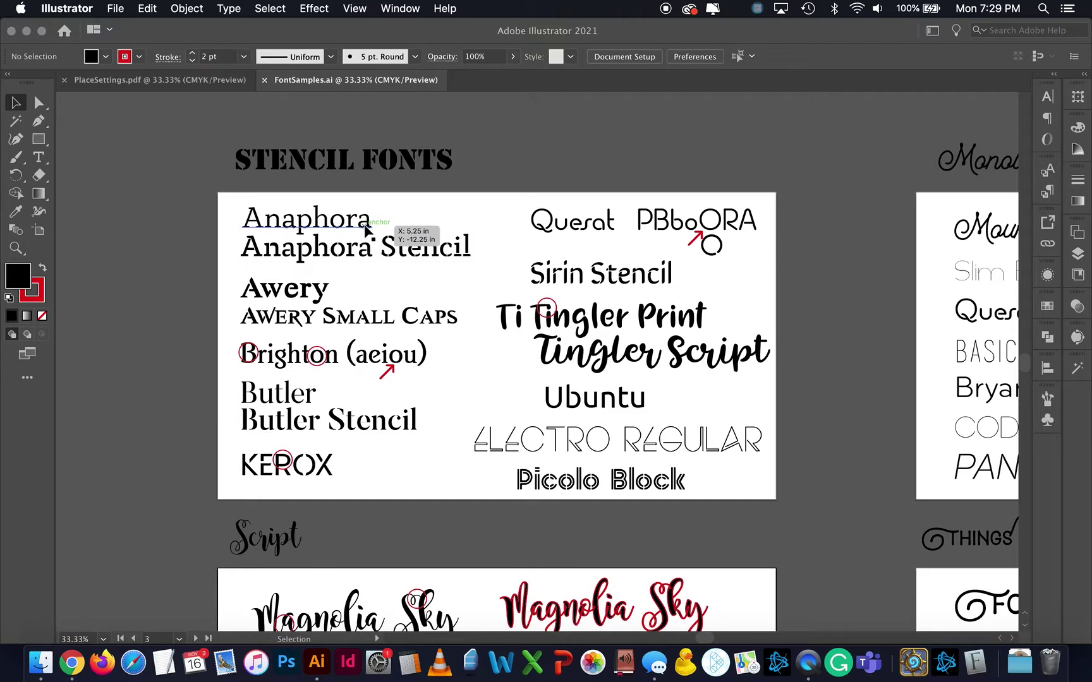
pyautogui.click(71, 662)
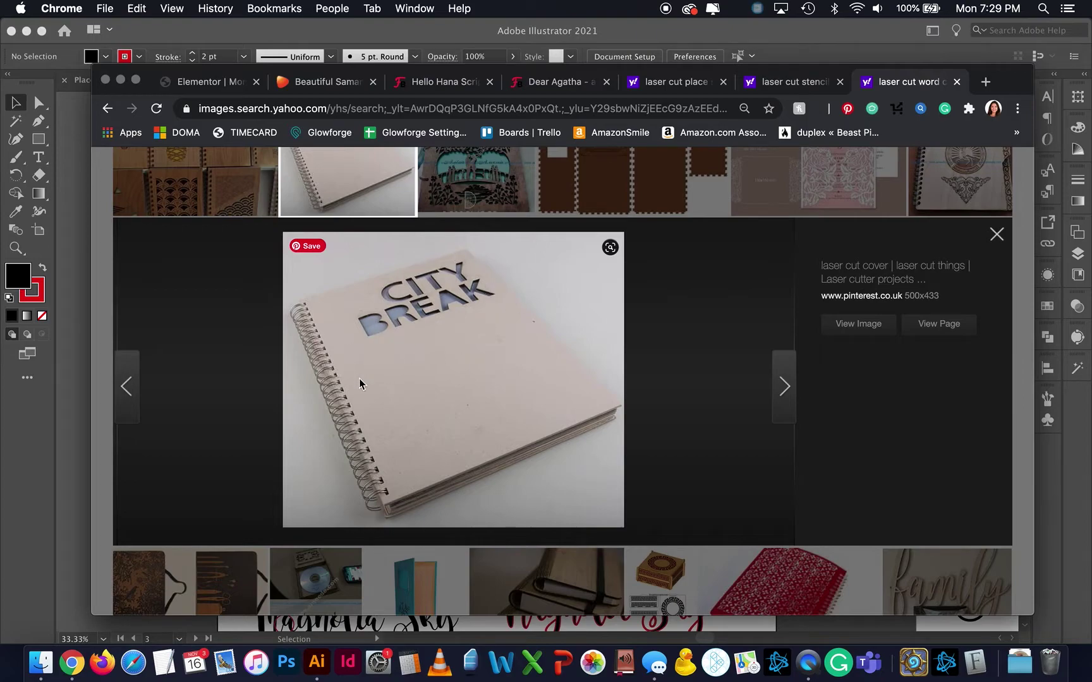
pyautogui.click(803, 91)
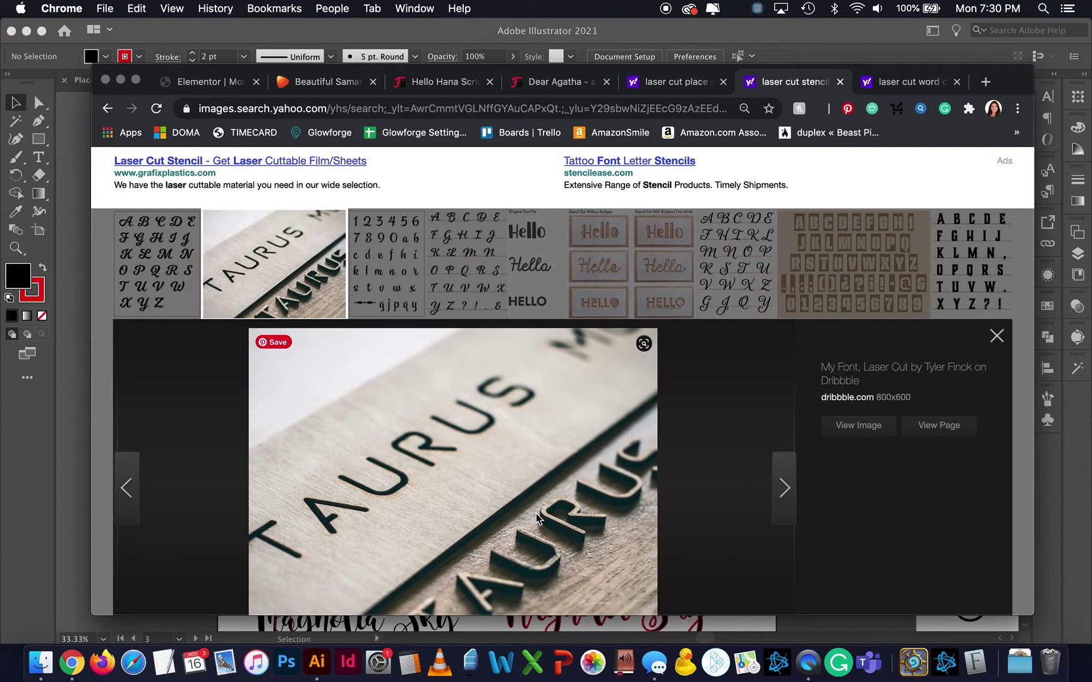
pyautogui.scroll(-3, 536, 512)
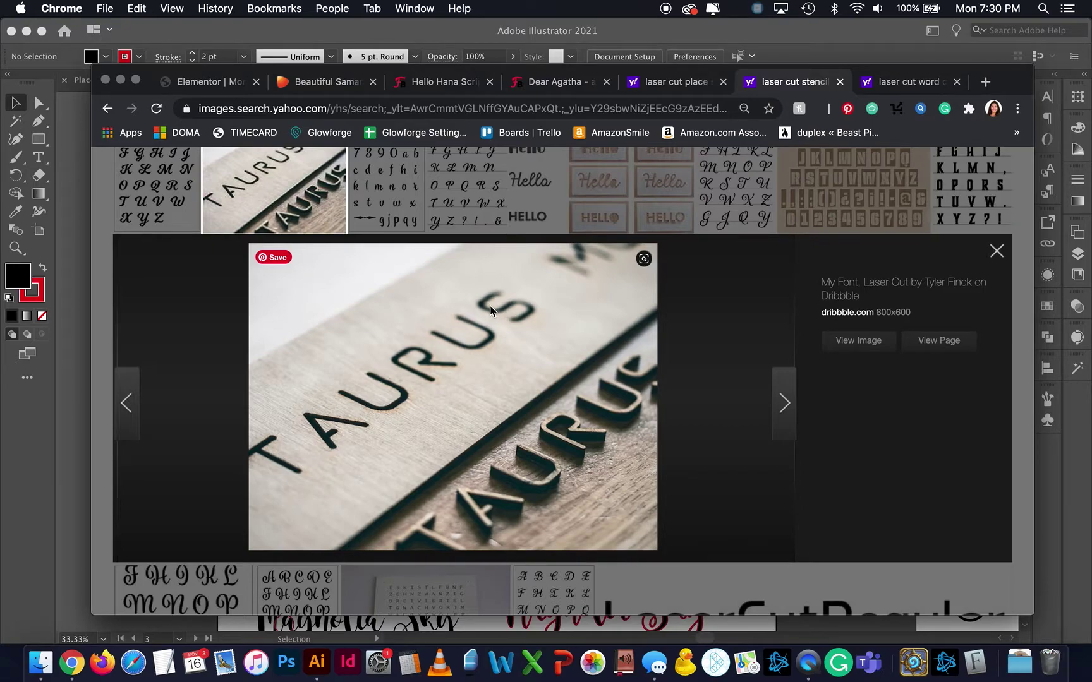
pyautogui.click(890, 87)
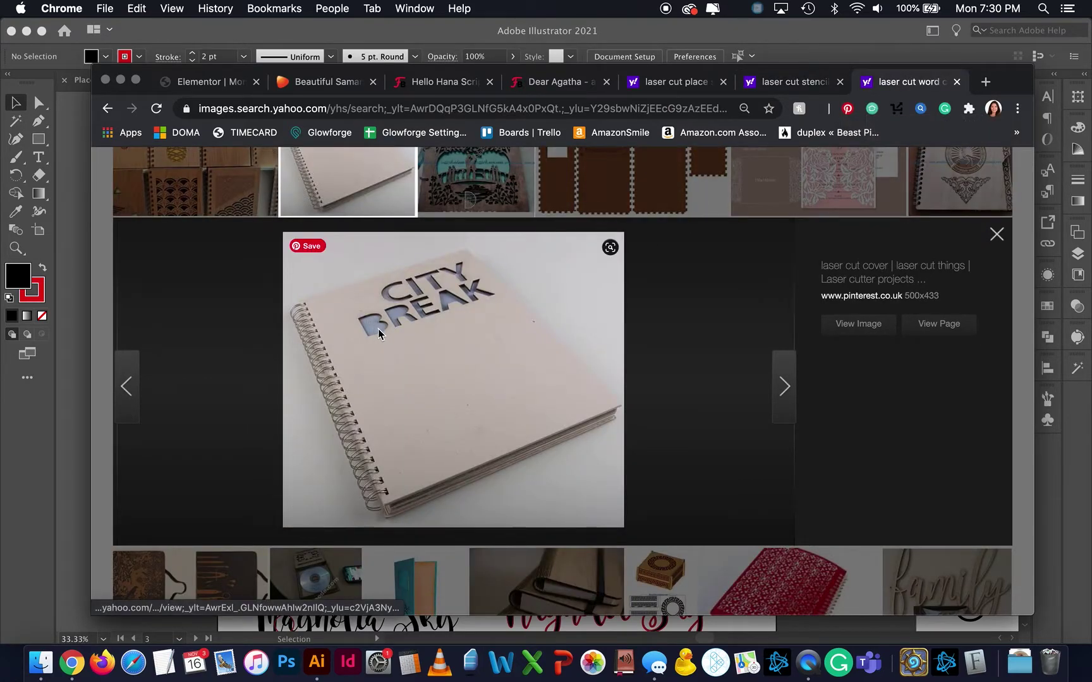
pyautogui.click(777, 88)
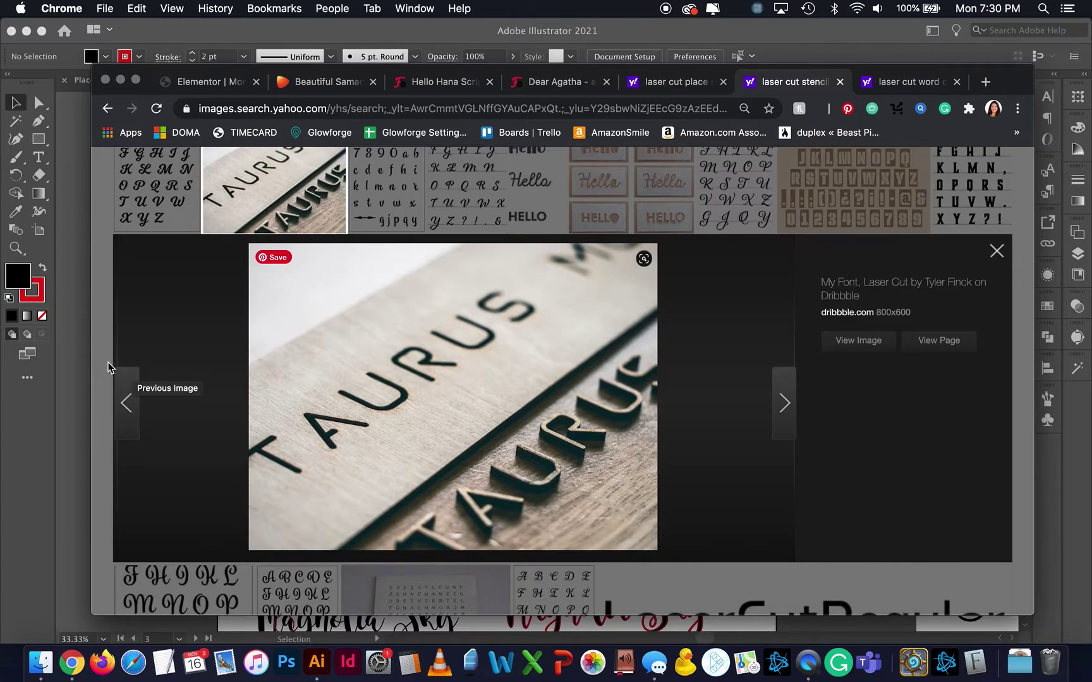
pyautogui.press('super+Tab')
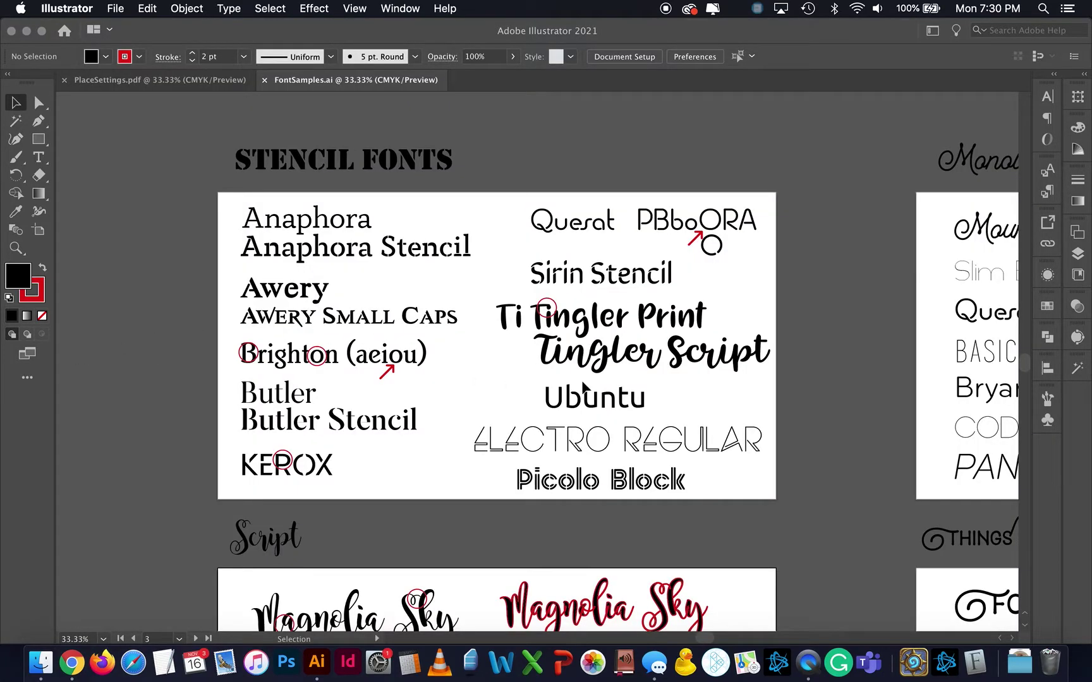
# Step: Examine the stencil font samples up close, comparing Anaphora, Awery, Brighton and Butler with their stencil or small-caps versions
pyautogui.press('super+equal')
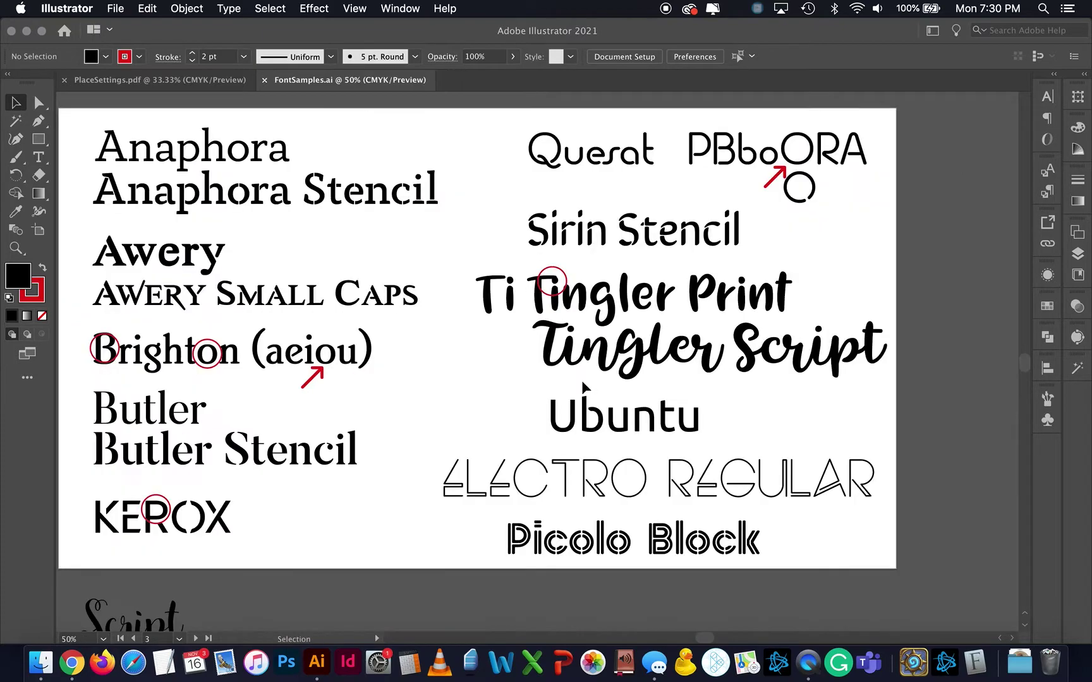
pyautogui.hscroll(-3, 405, 328)
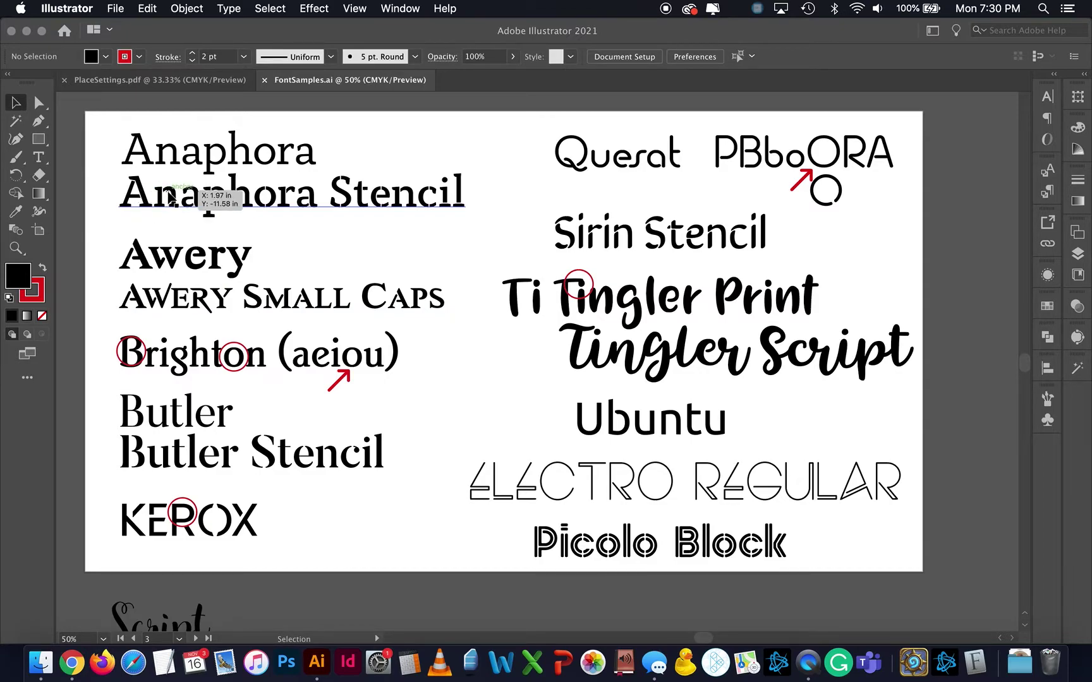
pyautogui.press('super+equal')
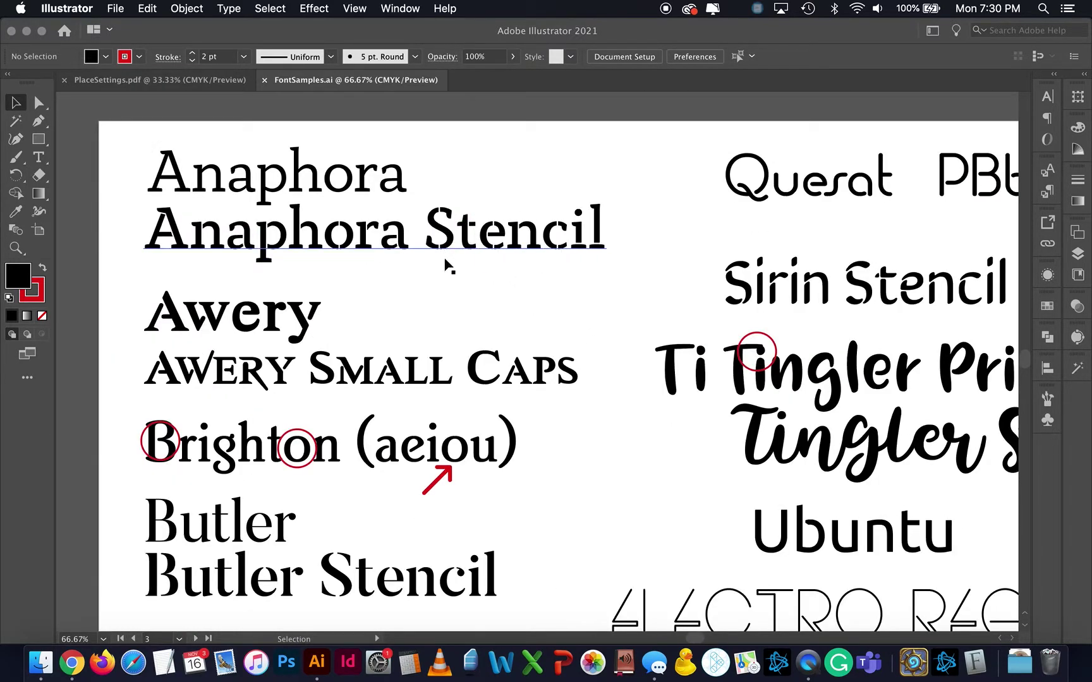
pyautogui.scroll(3, 446, 262)
pyautogui.scroll(1, 446, 262)
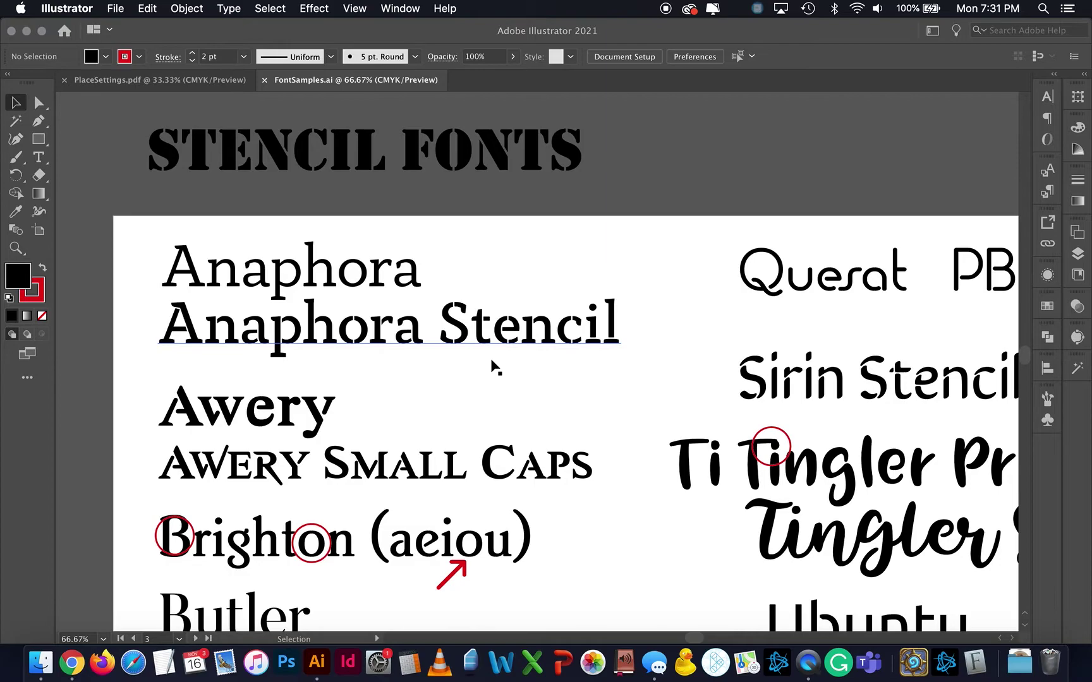
pyautogui.scroll(-4, 493, 365)
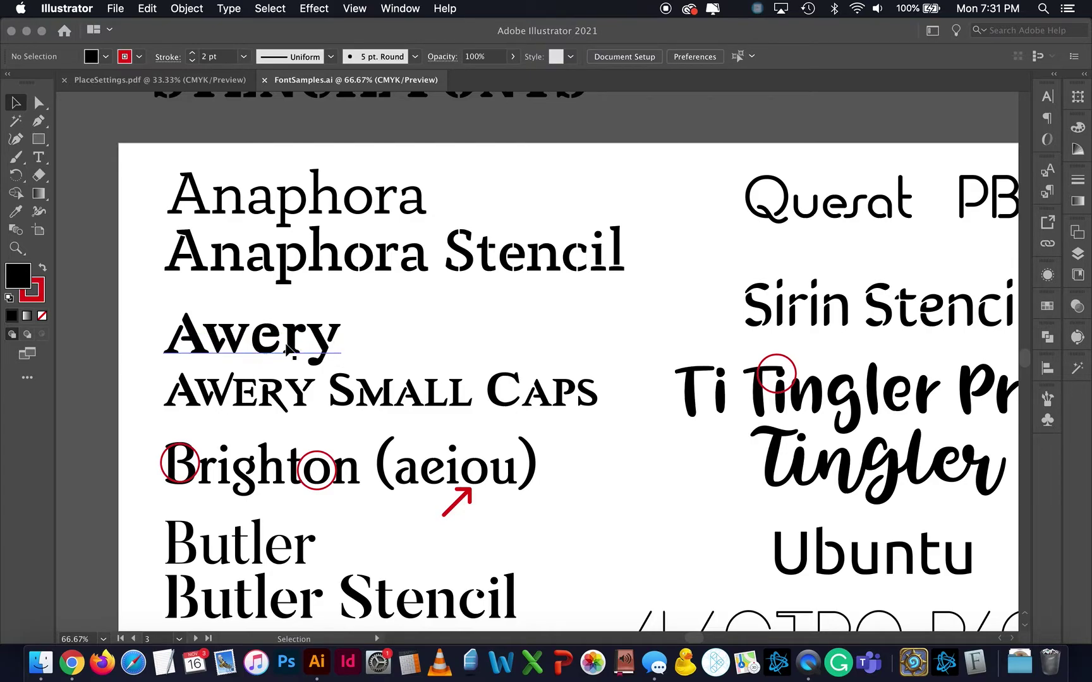
pyautogui.scroll(-3, 522, 487)
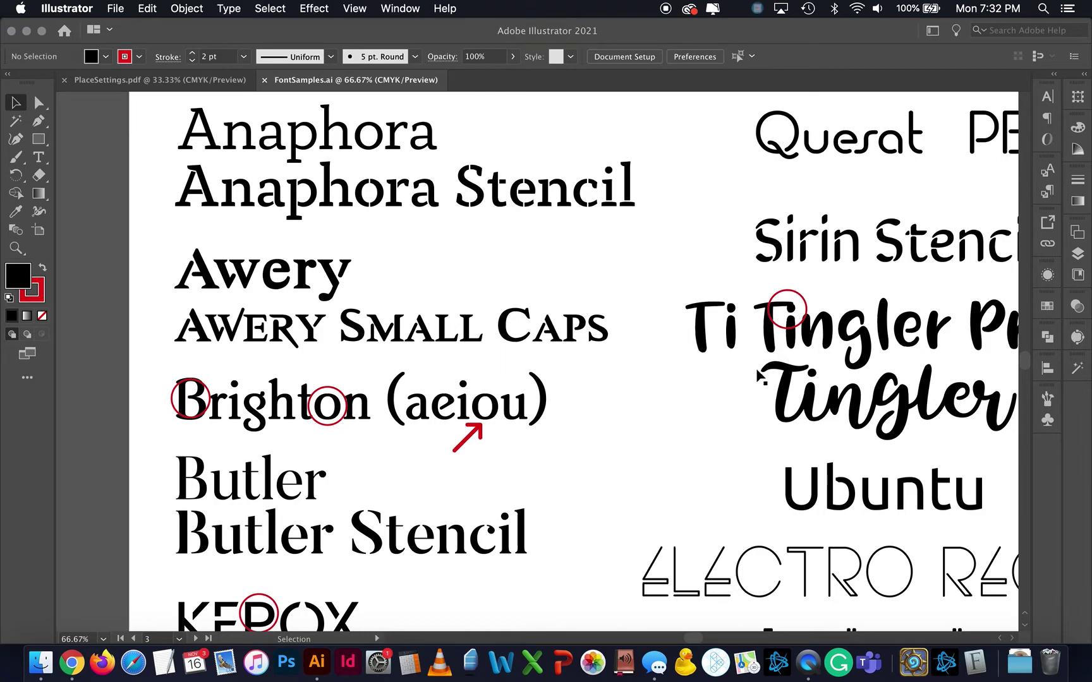
pyautogui.scroll(-1, 600, 505)
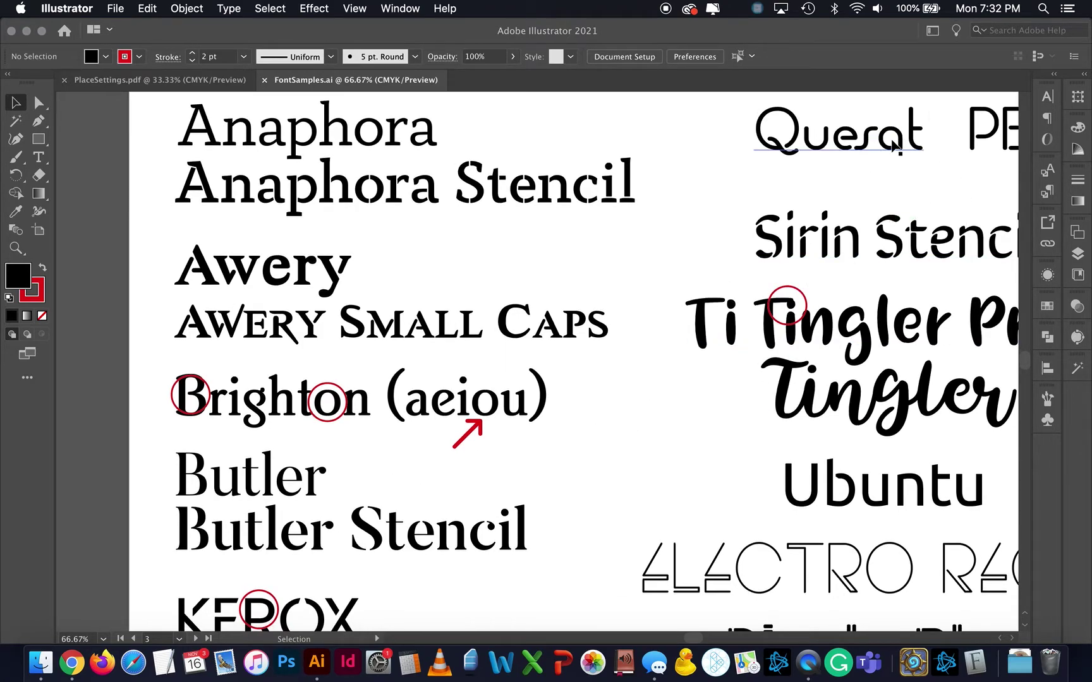
# Step: Convert the "Brighton (aeiou)" sample text on the Stencil Fonts artboard to outlines
pyautogui.scroll(5, 424, 459)
pyautogui.hscroll(-3, 424, 458)
pyautogui.scroll(-2, 424, 458)
pyautogui.scroll(-1, 480, 392)
pyautogui.hscroll(-1, 480, 392)
pyautogui.click(466, 360)
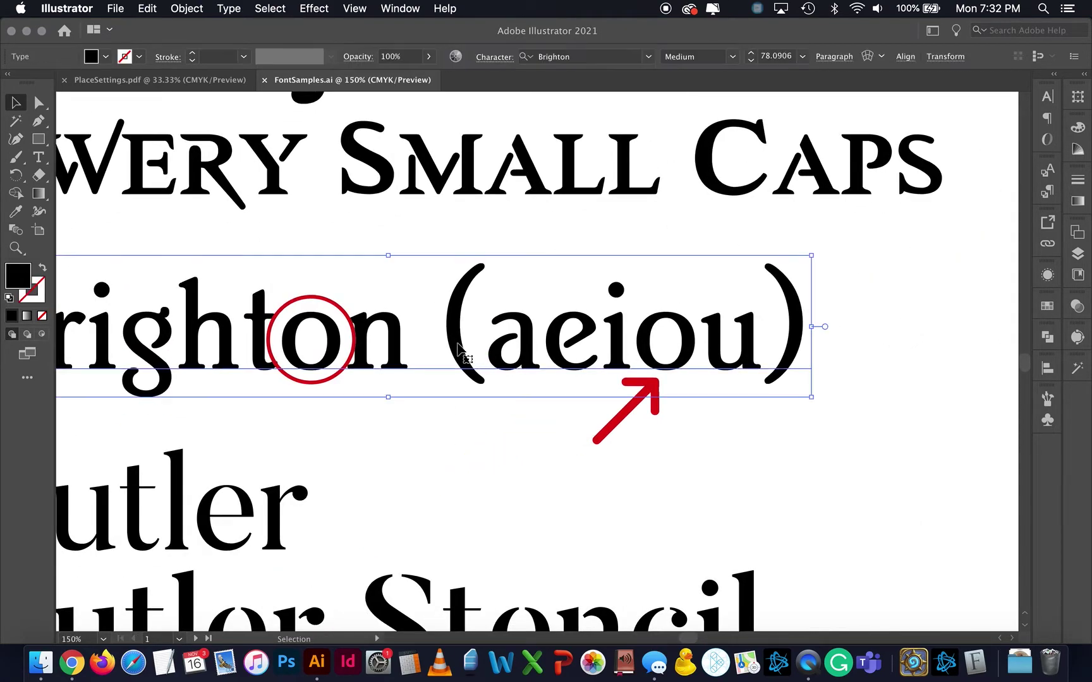
pyautogui.hscroll(-5, 463, 359)
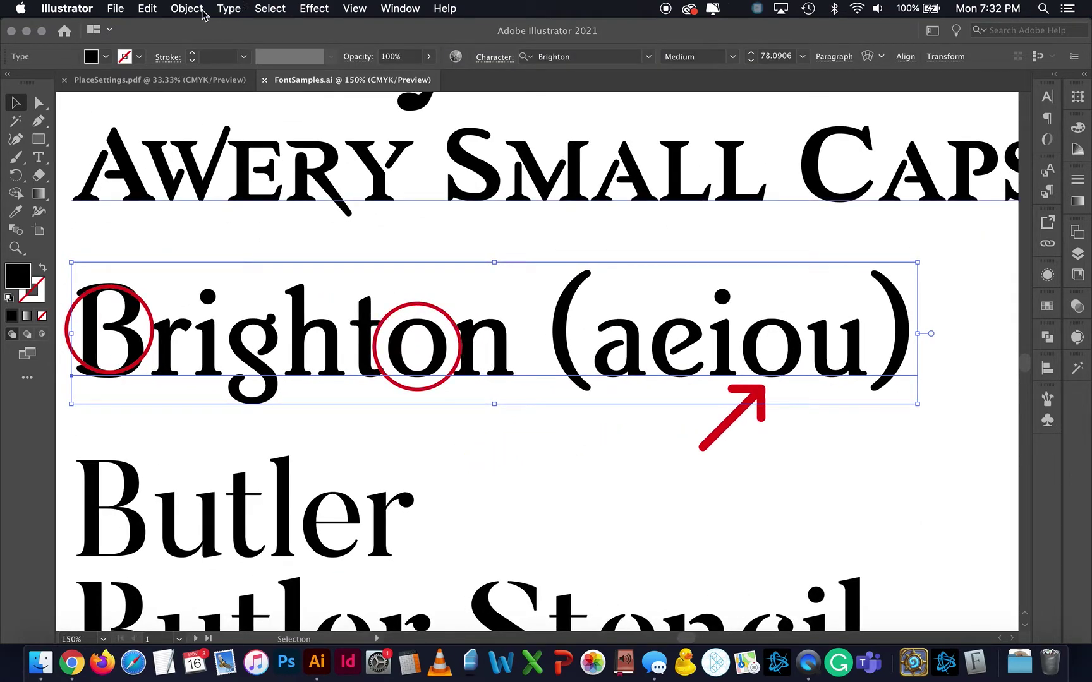
pyautogui.click(229, 9)
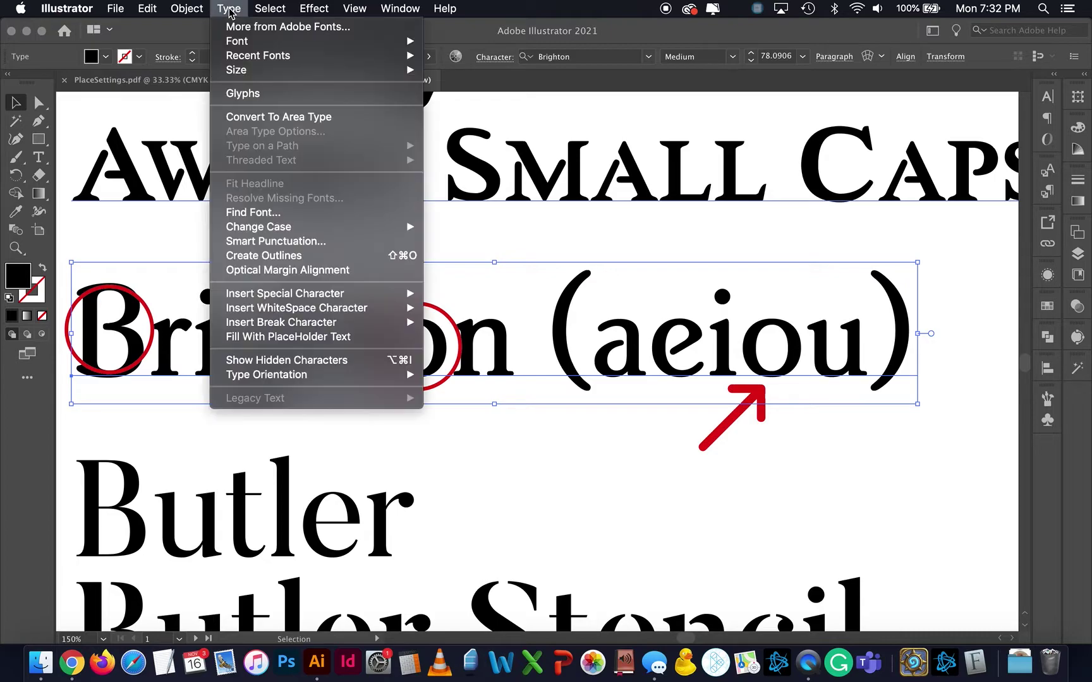
pyautogui.click(242, 255)
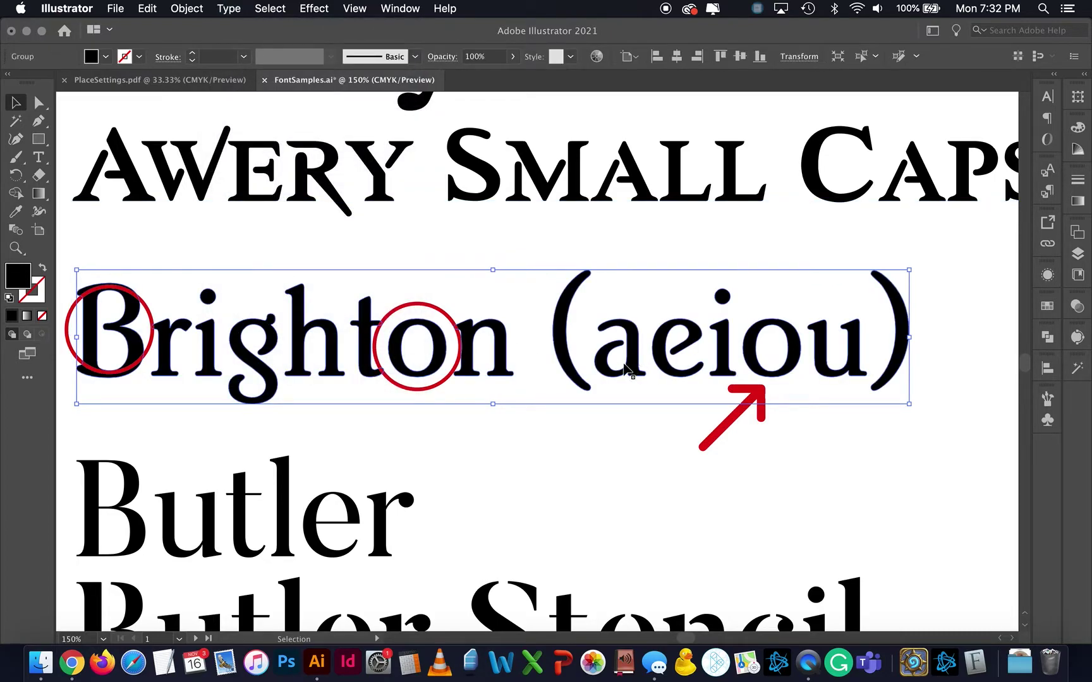
pyautogui.moveTo(561, 356); pyautogui.dragTo(628, 358)
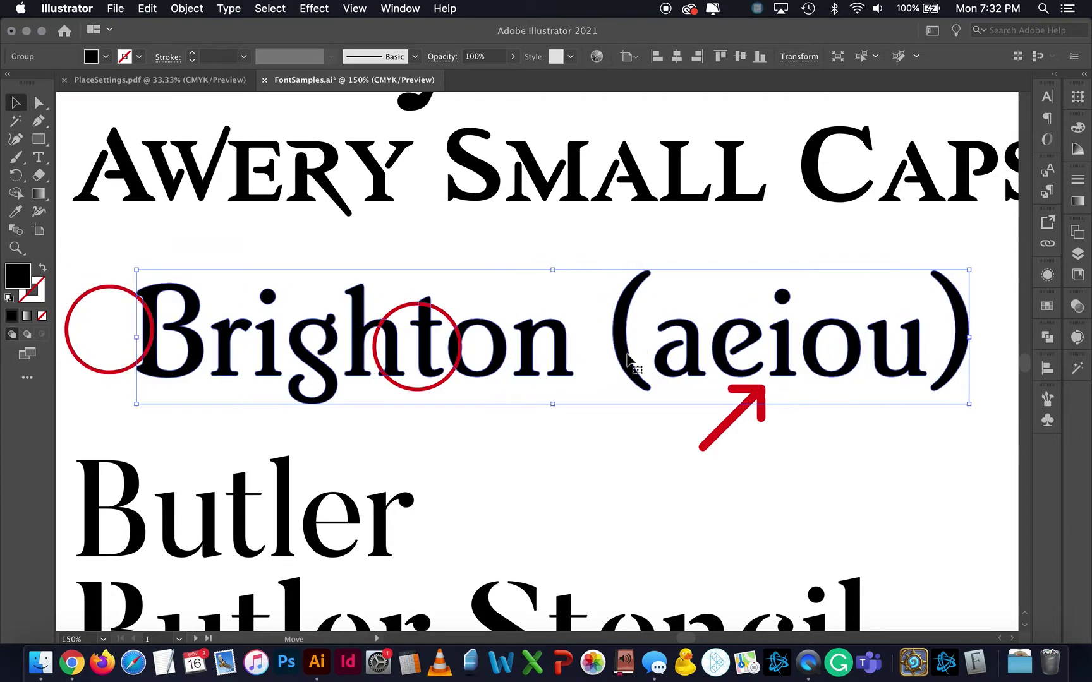
pyautogui.press('super+z')
pyautogui.click(582, 464)
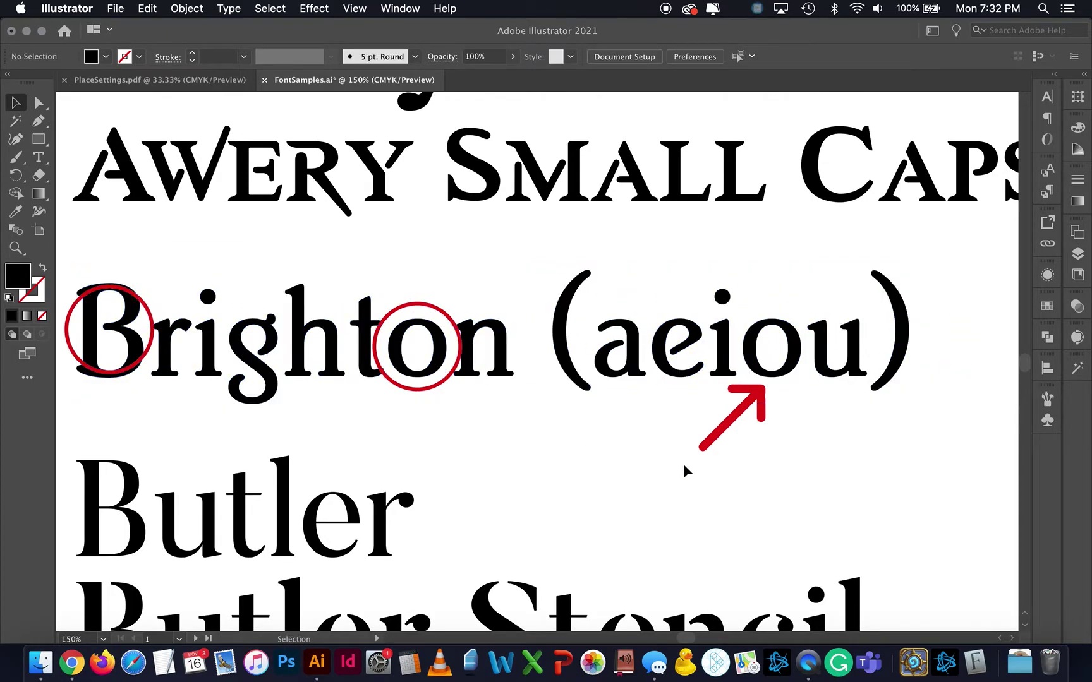
# Step: Try cutting a vertical stencil gap through the "o" in the outlined "(aeiou)" with a smaller Eraser, and undo the cut
pyautogui.hscroll(4, 779, 387)
pyautogui.click(695, 349)
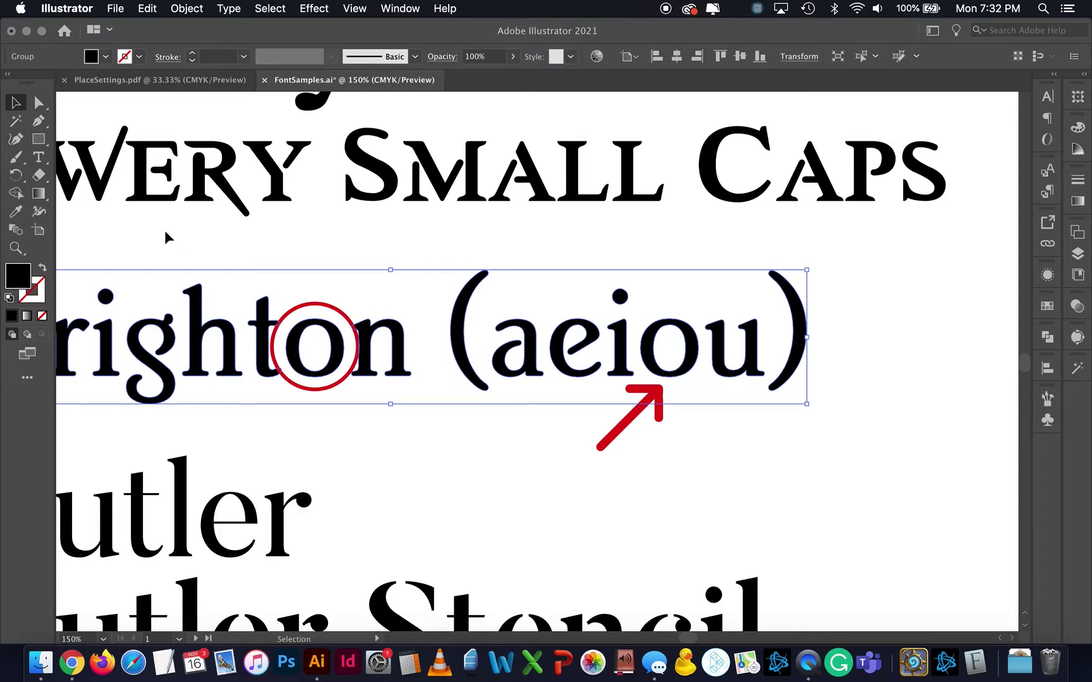
pyautogui.click(42, 173)
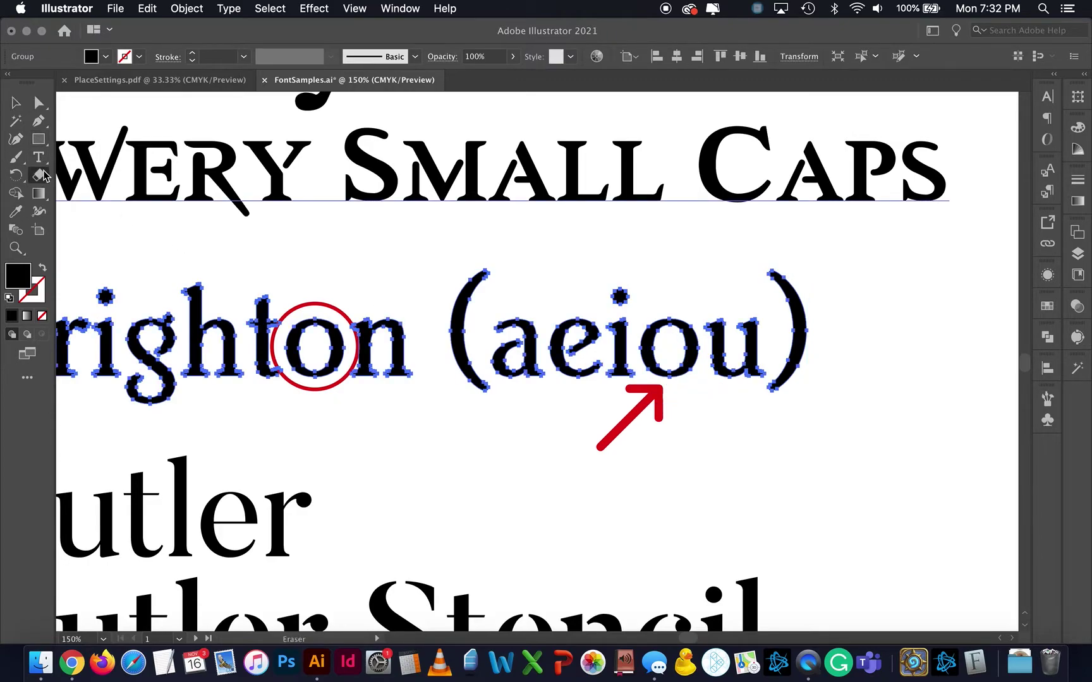
pyautogui.press('[')
pyautogui.press('[')
pyautogui.press('[')
pyautogui.press('[')
pyautogui.press('[')
pyautogui.press('[')
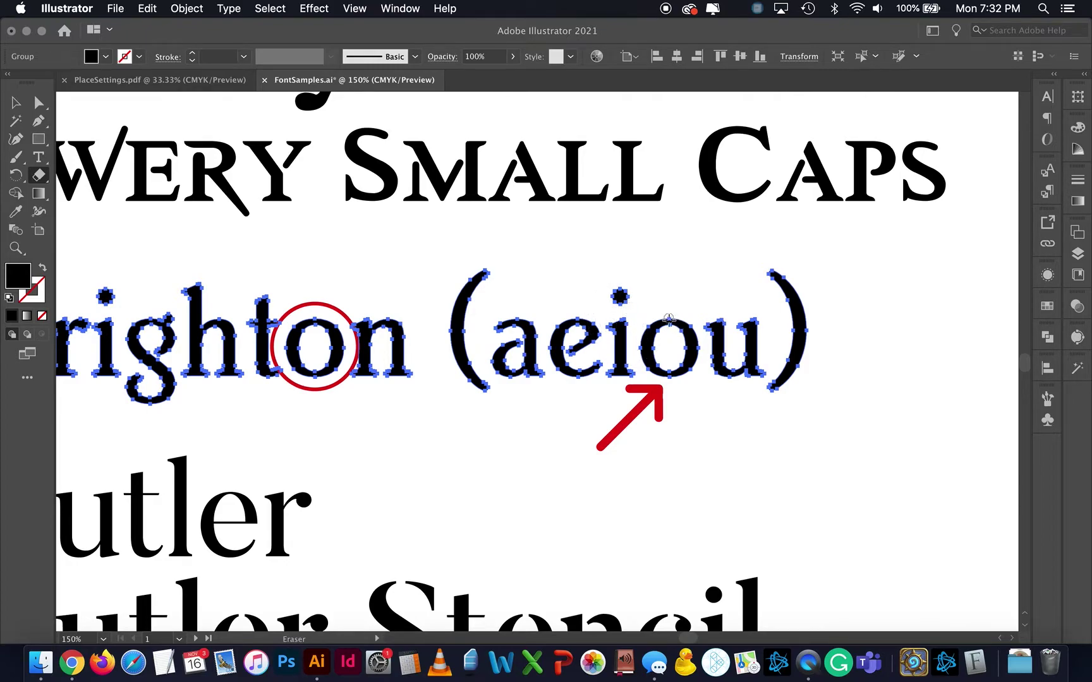
pyautogui.moveTo(669, 333); pyautogui.dragTo(675, 382)
pyautogui.press('super+shift+a')
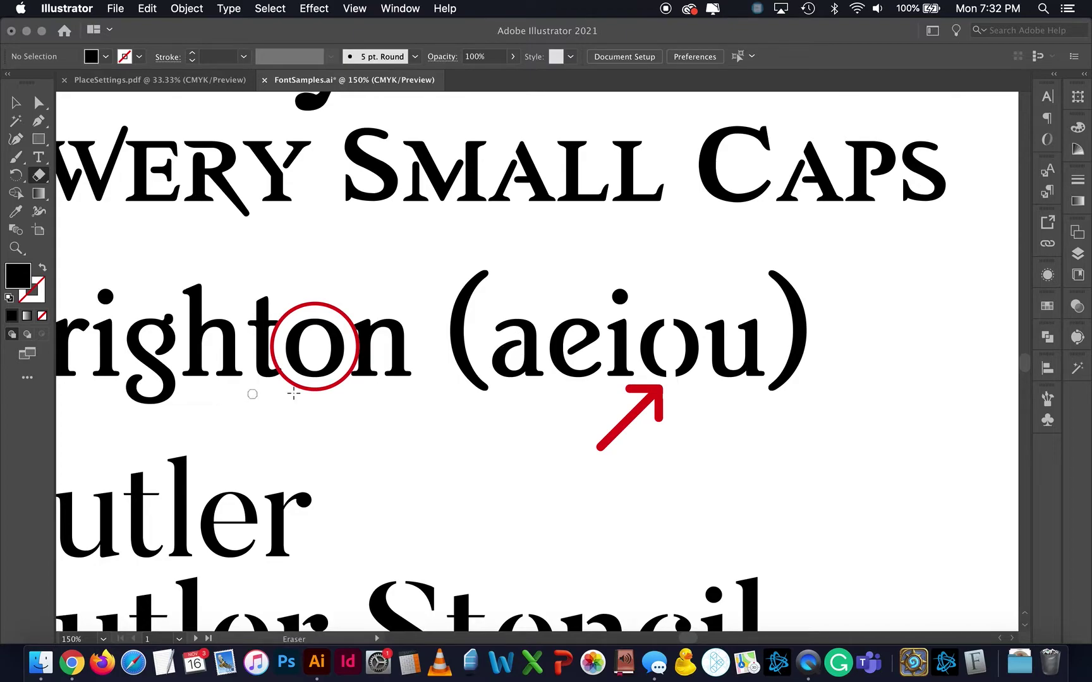
pyautogui.press('super+z')
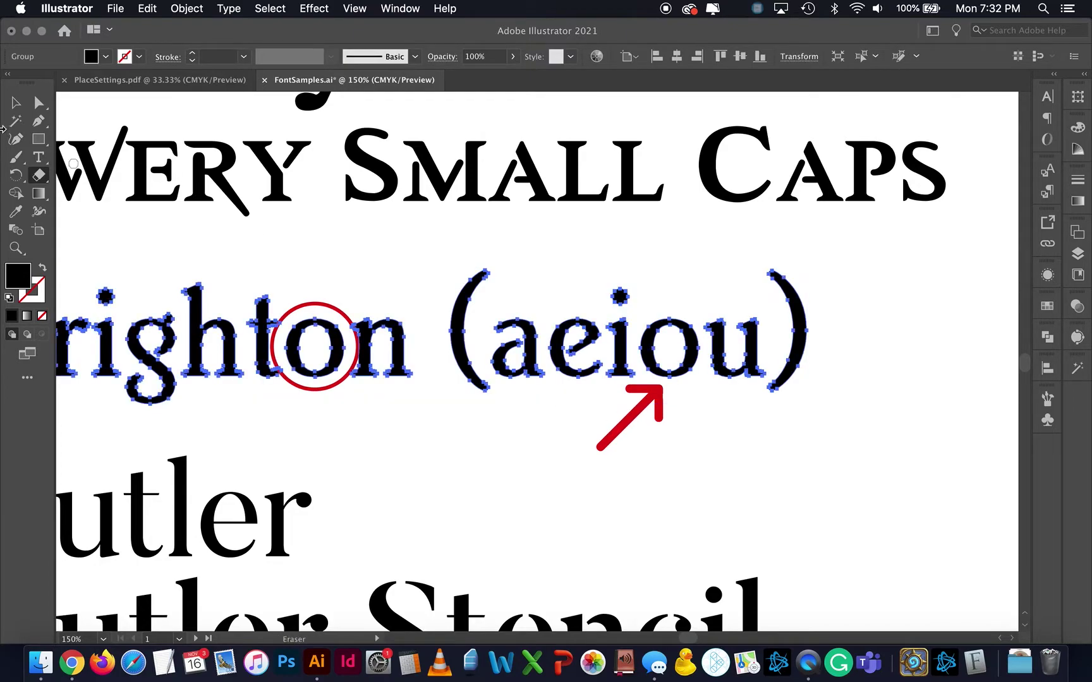
pyautogui.click(39, 138)
pyautogui.doubleClick(16, 288)
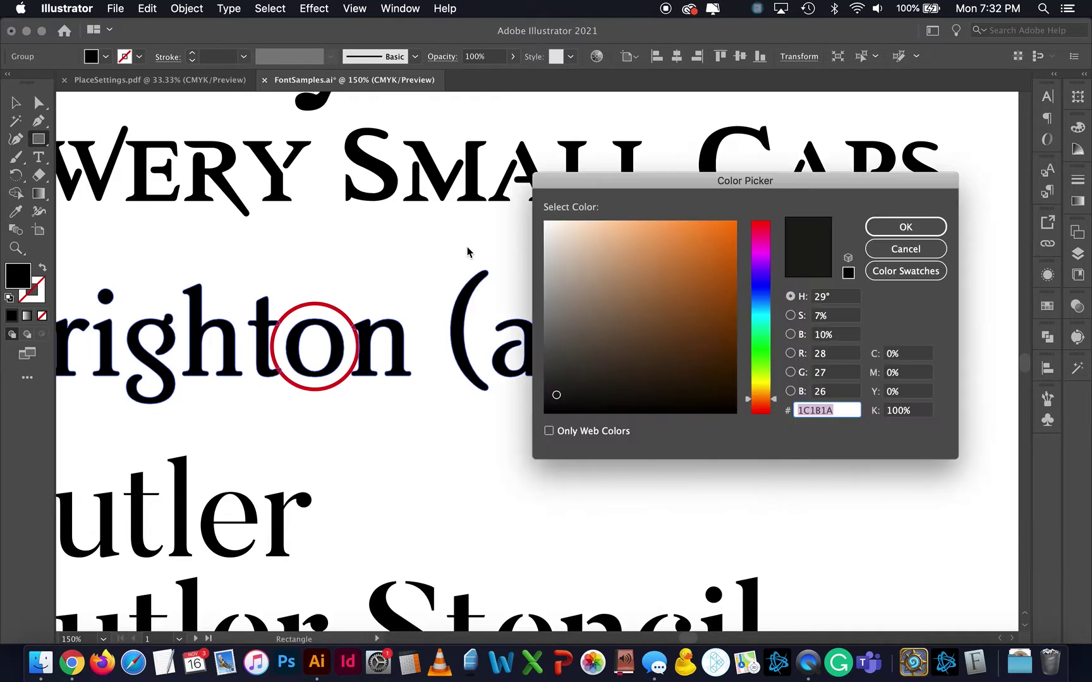
pyautogui.click(584, 238)
pyautogui.click(905, 227)
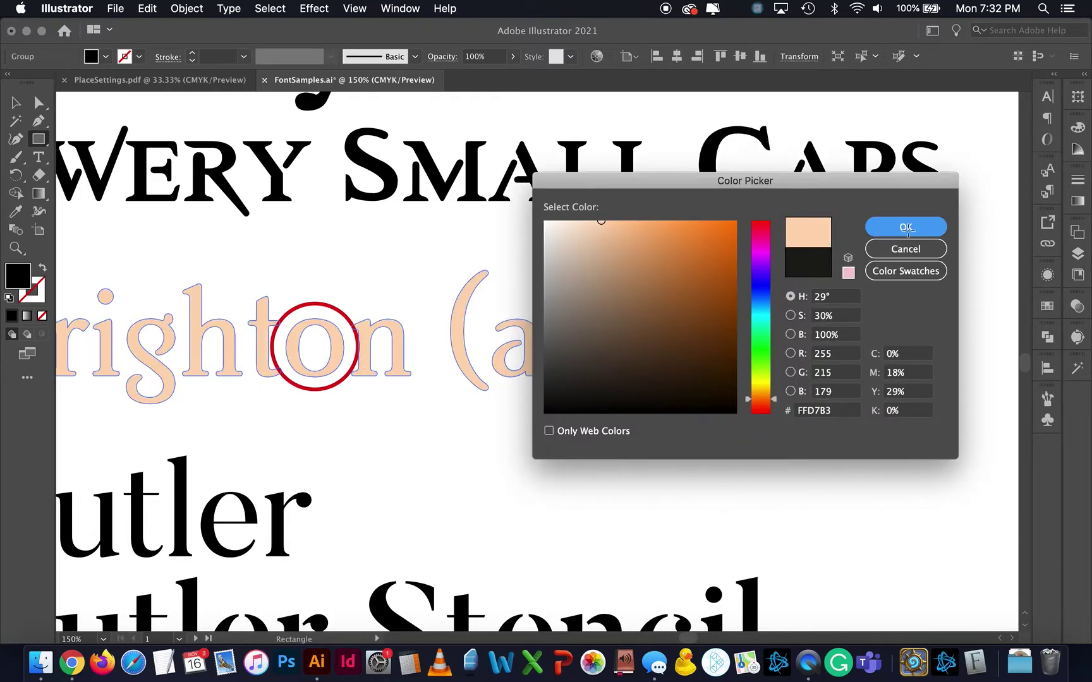
pyautogui.press('super+z')
# Step: Recolor the "Awery Small Caps" sample orange and draw a thin vertical rectangle in the same fill through the "o" of "(aeiou)"
pyautogui.keyDown('super'); pyautogui.click(341, 206); pyautogui.keyUp('super')
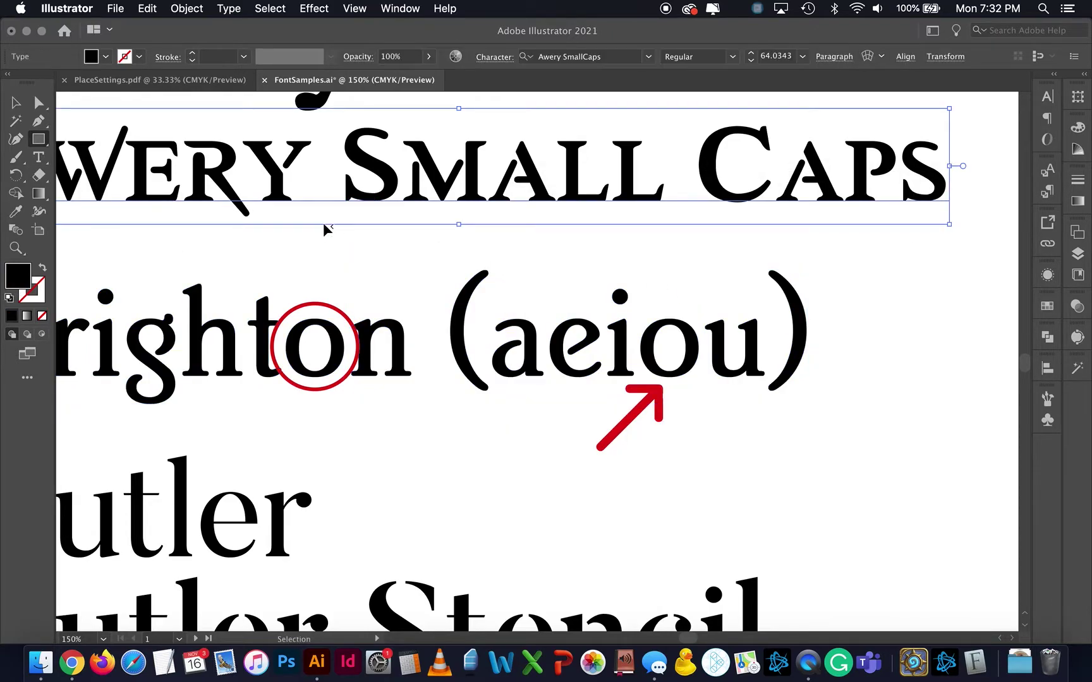
pyautogui.doubleClick(18, 275)
pyautogui.click(699, 236)
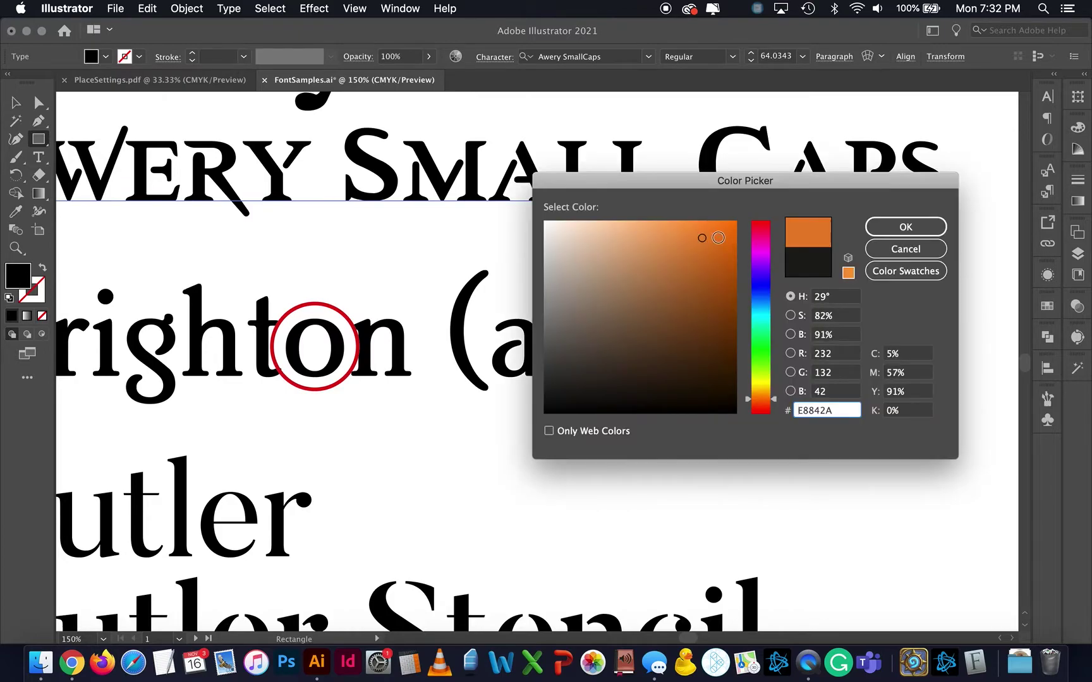
pyautogui.click(891, 228)
pyautogui.moveTo(669, 303); pyautogui.dragTo(675, 389)
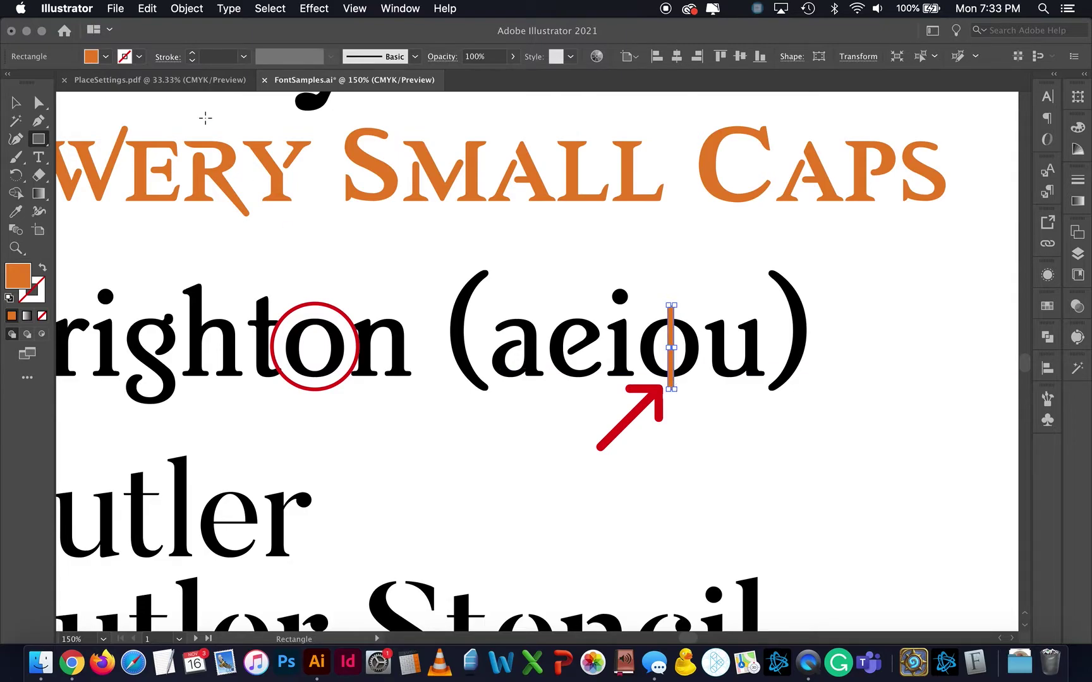
# Step: Try subtracting the thin rectangle from the still-grouped Brighton lettering with Pathfinder's Minus Front, and undo the subtraction
pyautogui.press('v')
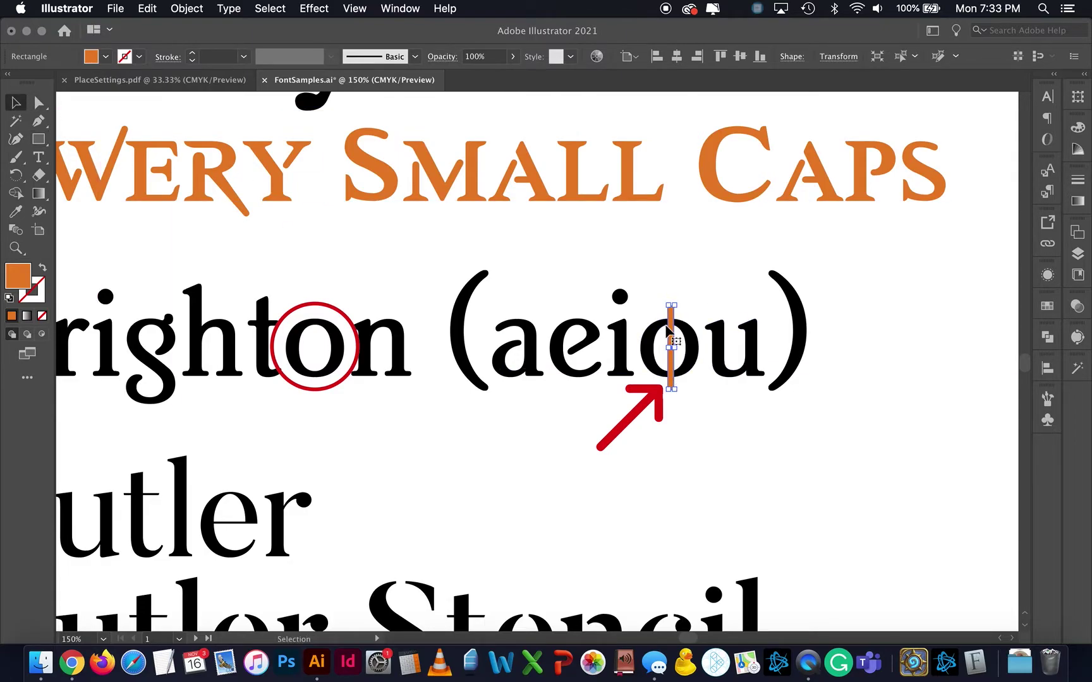
pyautogui.keyDown('shift'); pyautogui.click(684, 342); pyautogui.keyUp('shift')
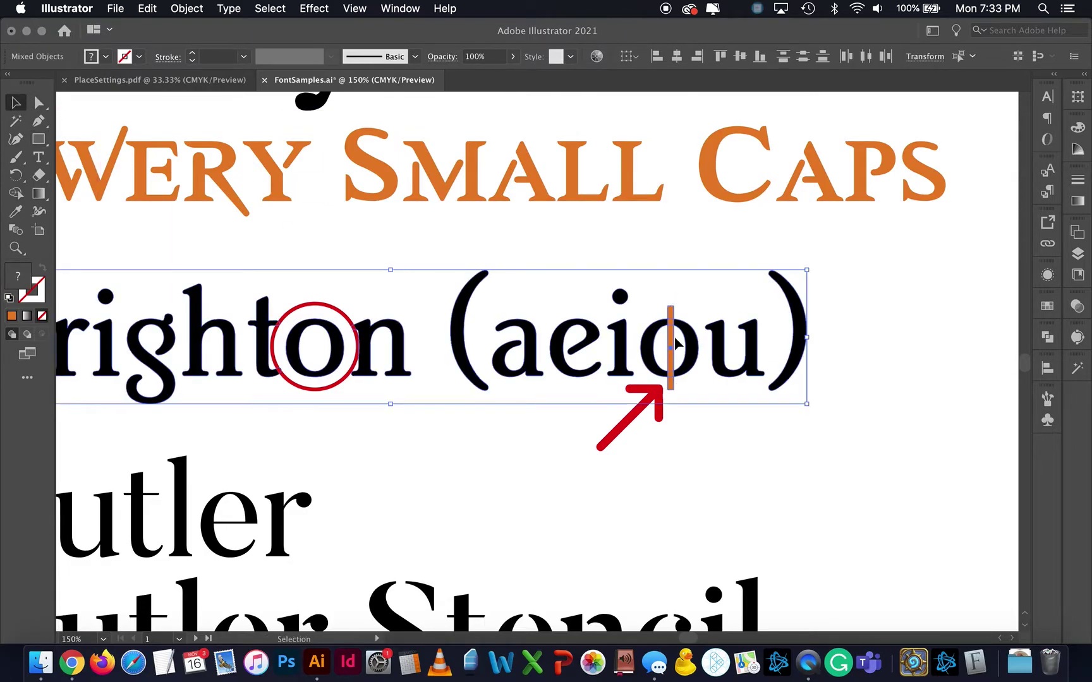
pyautogui.click(1051, 339)
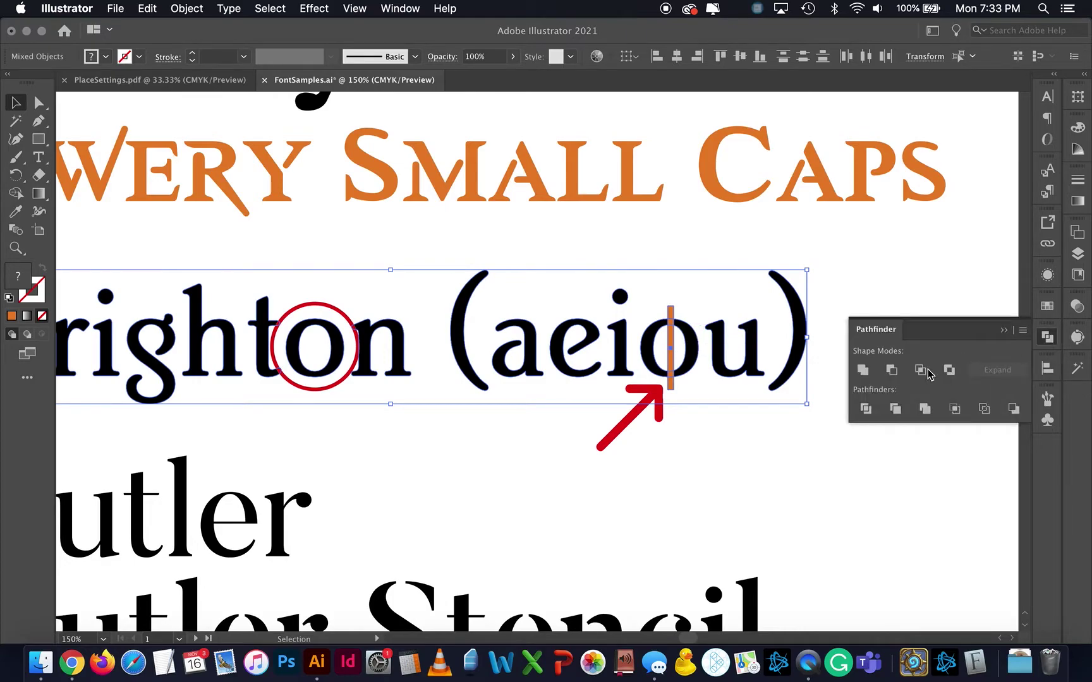
pyautogui.click(891, 371)
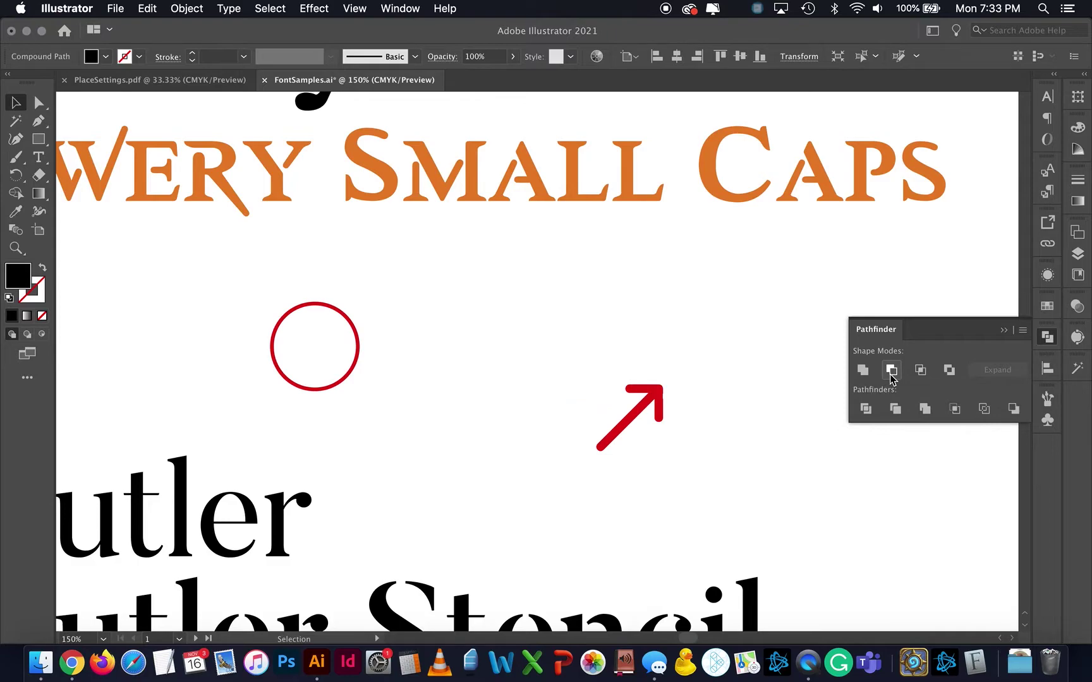
pyautogui.click(725, 322)
pyautogui.press('cmd+z')
pyautogui.click(716, 431)
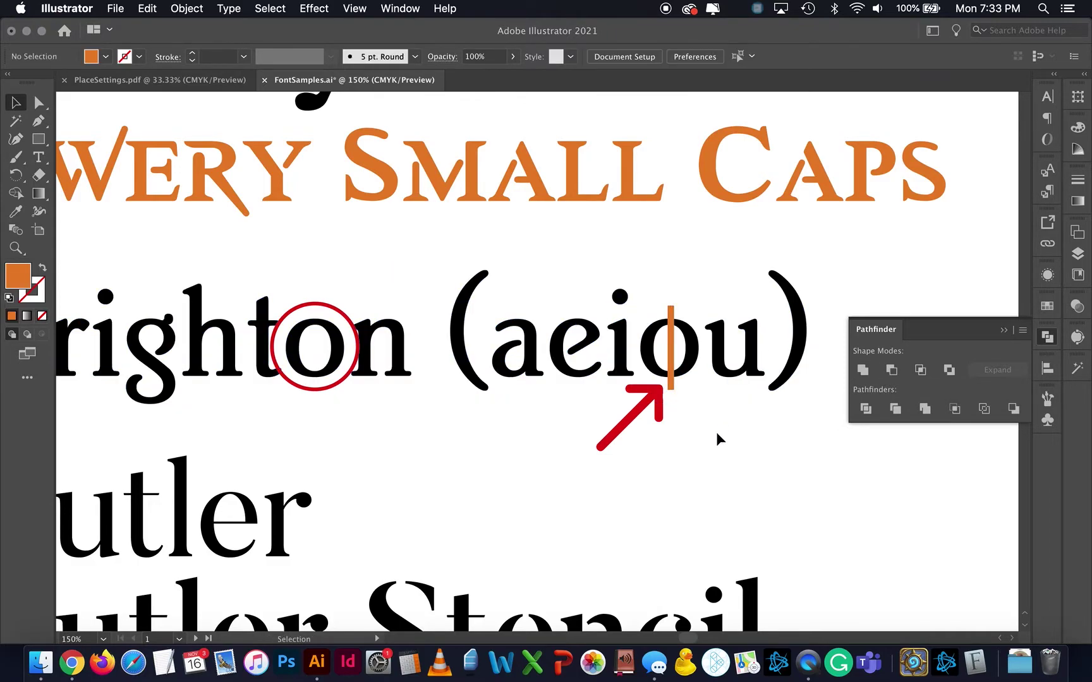
# Step: Ungroup the outlined Brighton lettering and subtract the thin rectangle from the "o" of "(aeiou)" with Minus Front
pyautogui.click(698, 361)
pyautogui.rightClick(699, 361)
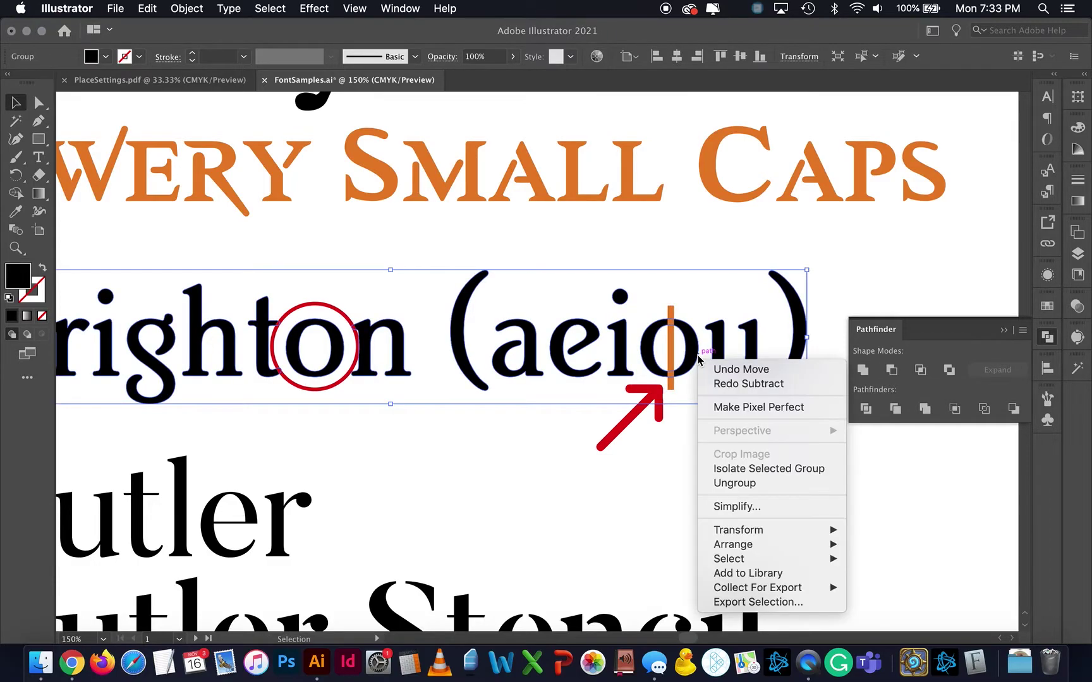
pyautogui.click(733, 483)
pyautogui.click(675, 478)
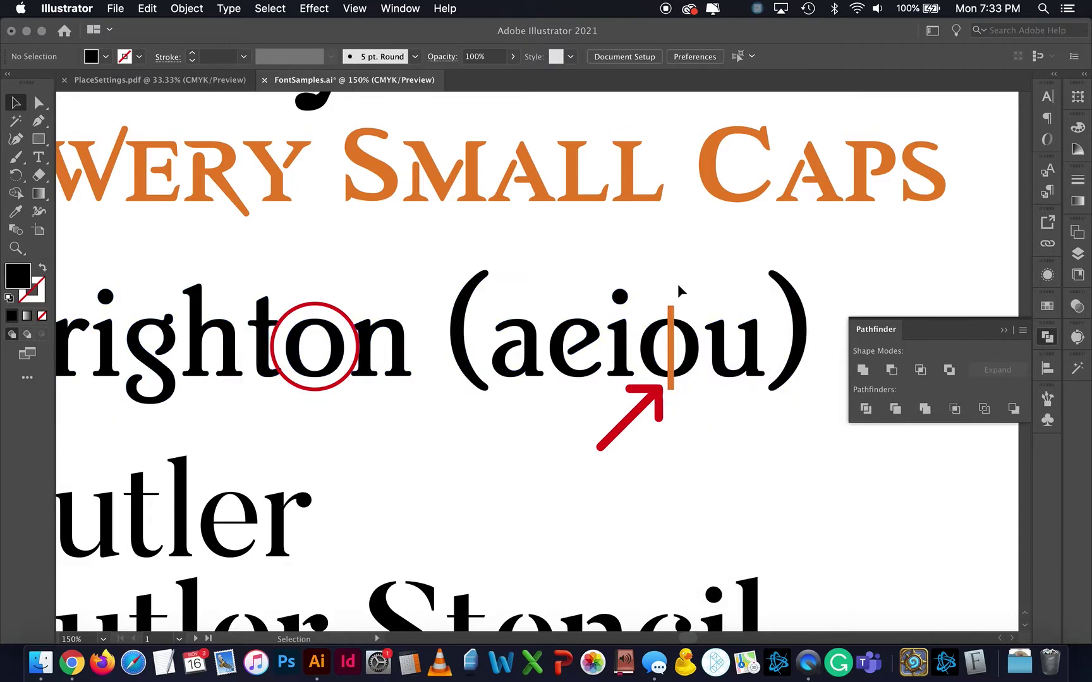
pyautogui.click(665, 334)
pyautogui.click(891, 370)
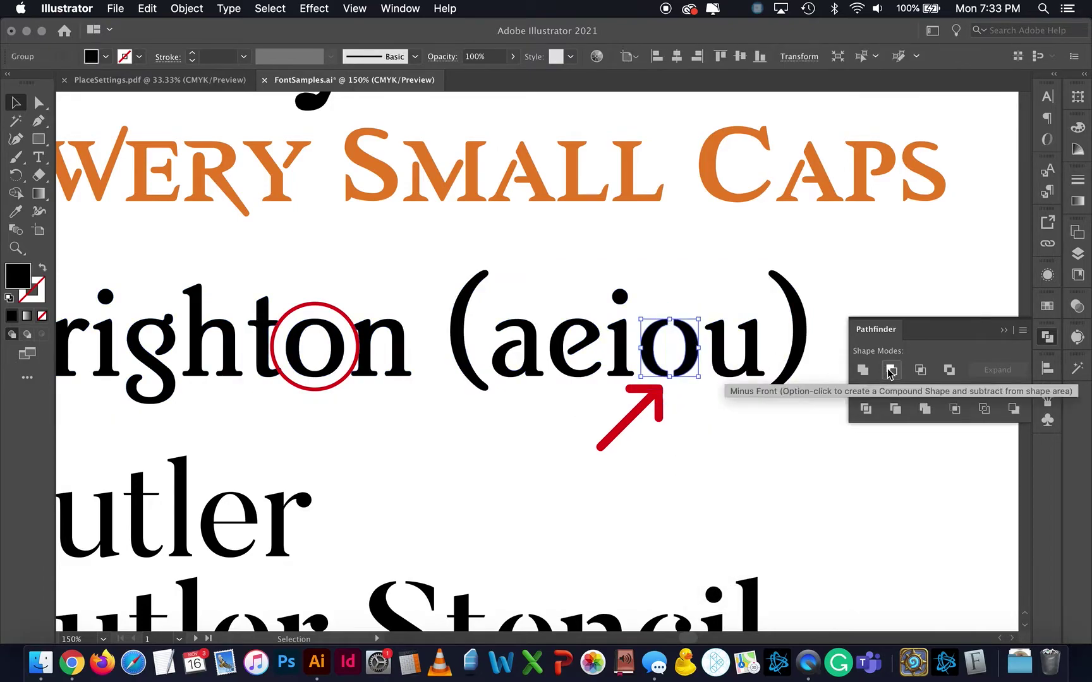
pyautogui.click(754, 494)
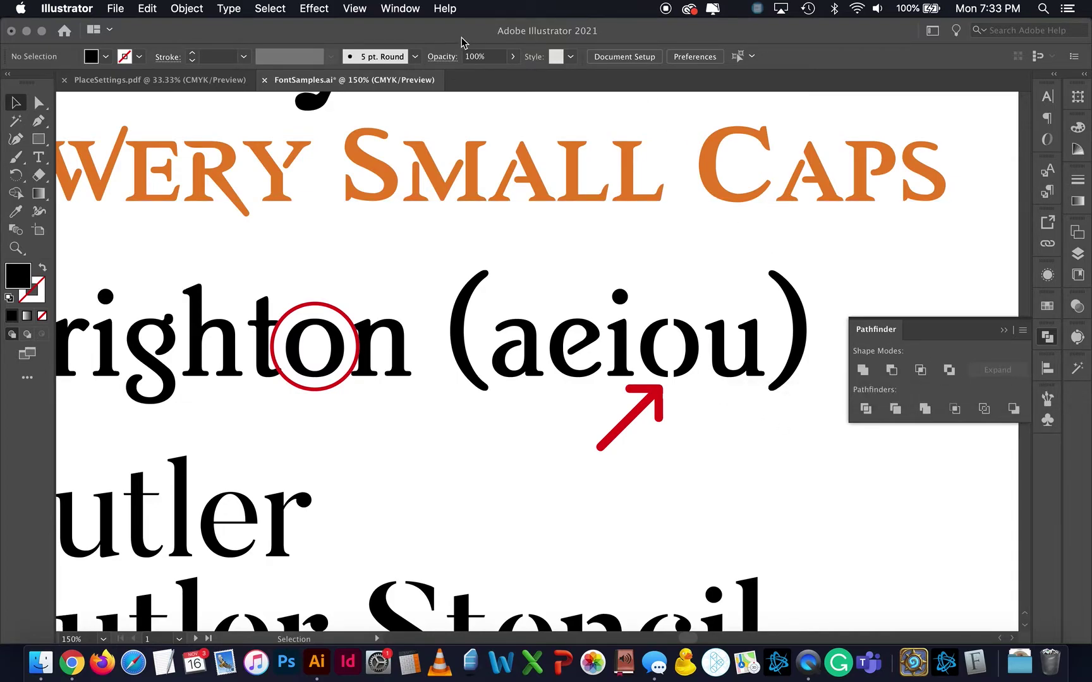
# Step: Check where the Pathfinder panel can be opened, and collapse the panel
pyautogui.click(400, 9)
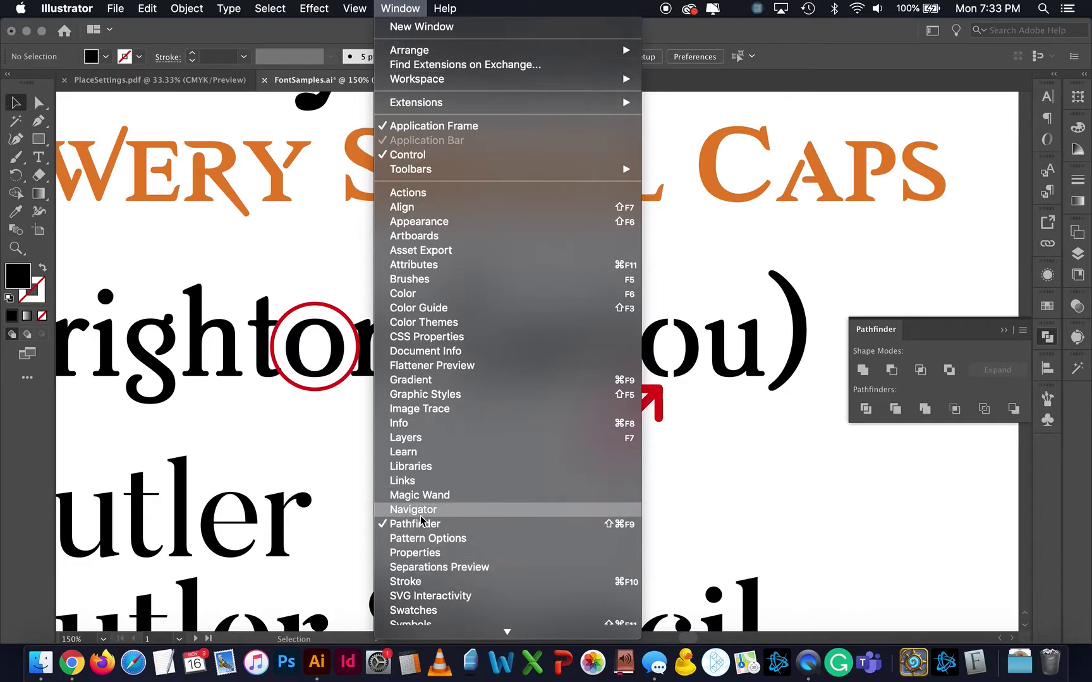
pyautogui.click(890, 470)
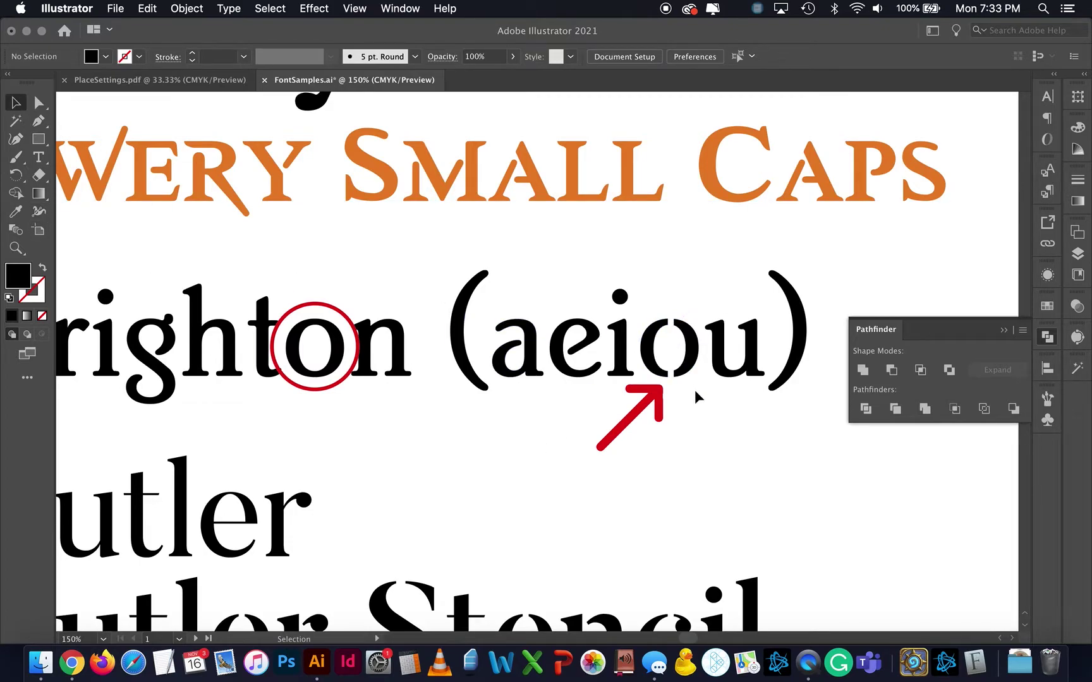
pyautogui.click(1005, 330)
# Step: Move the red circle off the "R" of the KEROX sample into the empty space beside the word
pyautogui.press('super+minus')
pyautogui.press('super+minus')
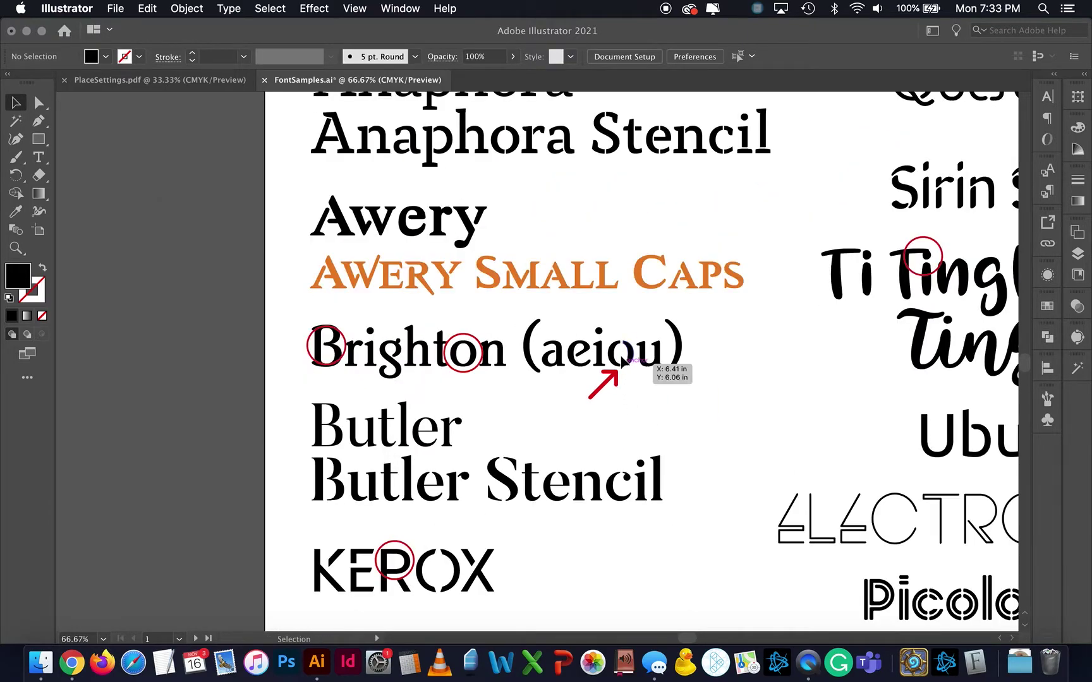
pyautogui.scroll(-3, 617, 428)
pyautogui.hscroll(-2, 618, 429)
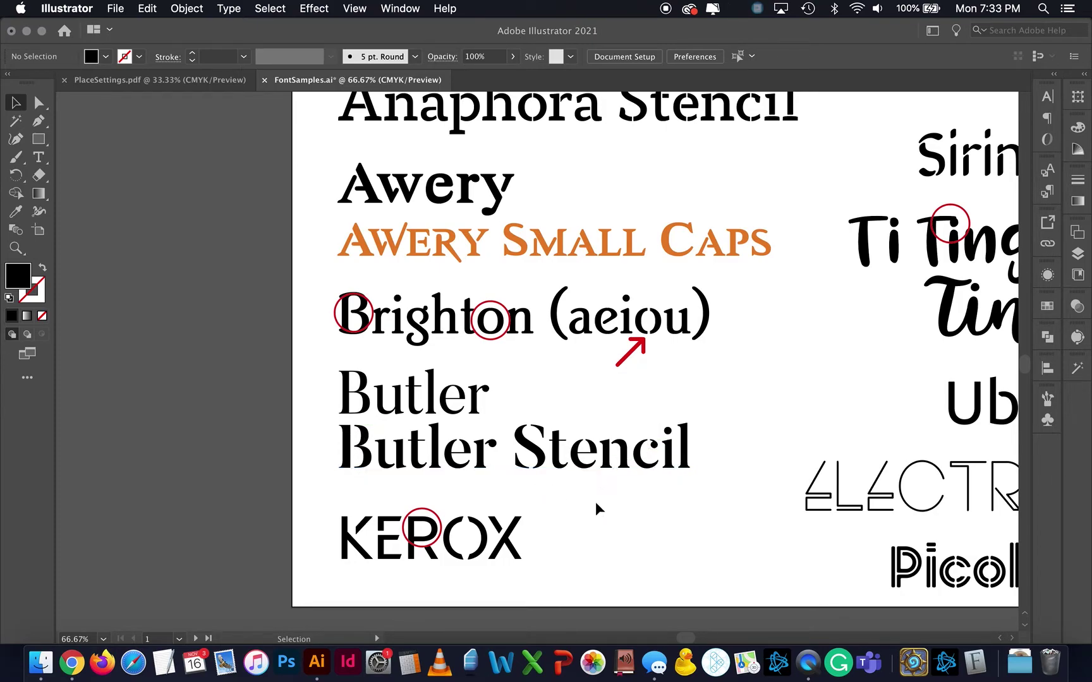
pyautogui.scroll(-3, 593, 513)
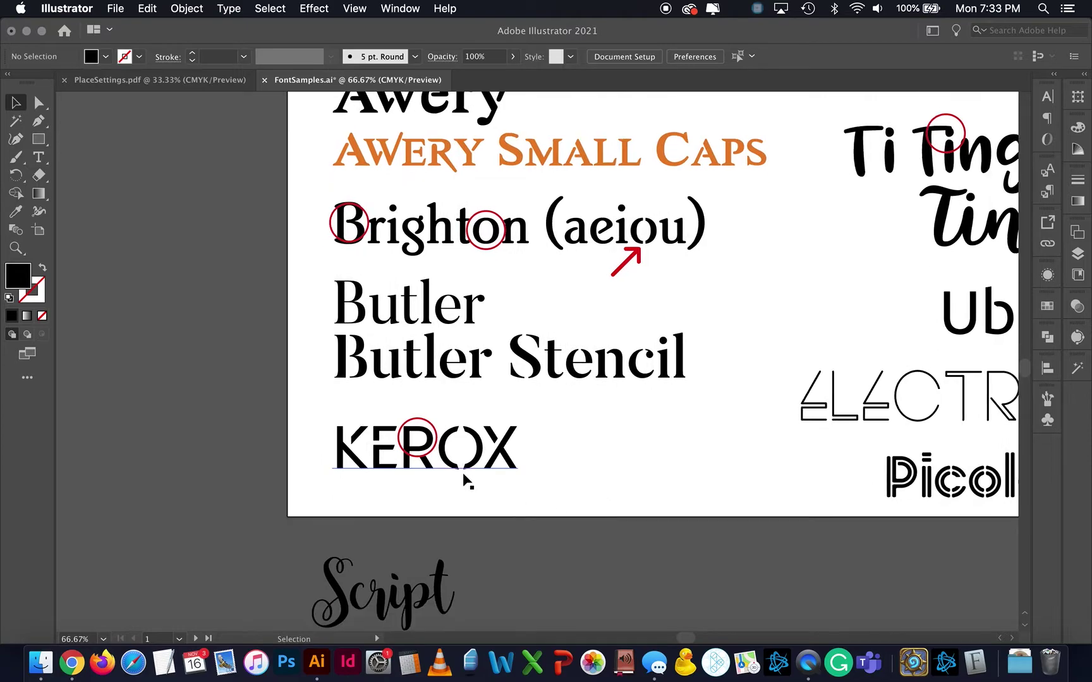
pyautogui.press('super+1')
pyautogui.scroll(-3, 463, 480)
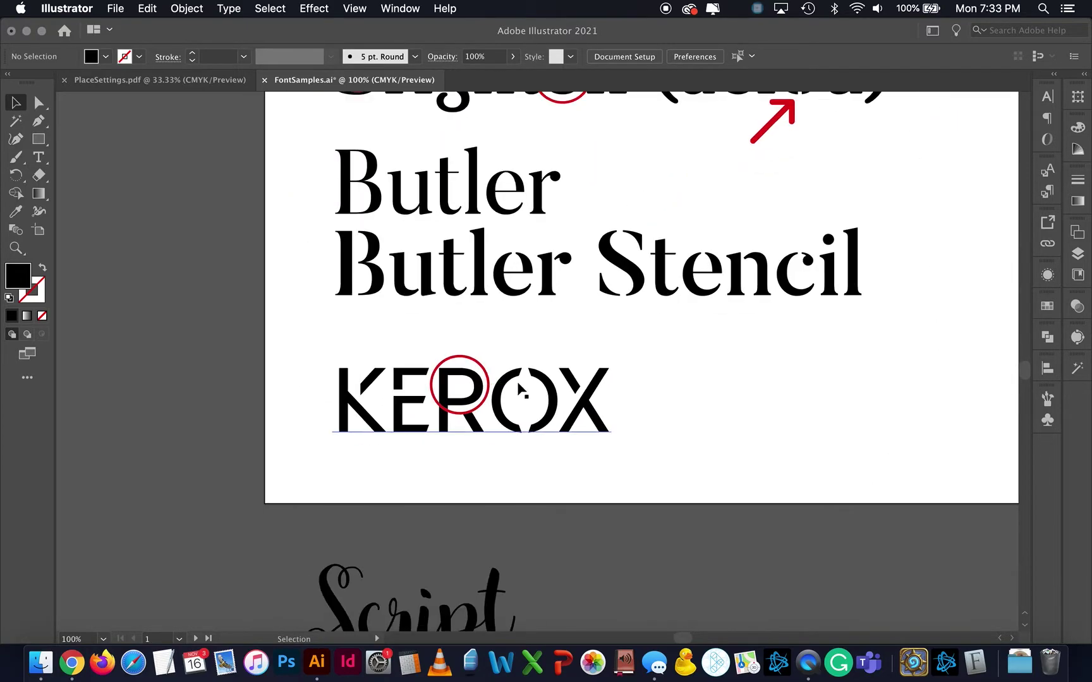
pyautogui.moveTo(480, 362); pyautogui.dragTo(707, 382)
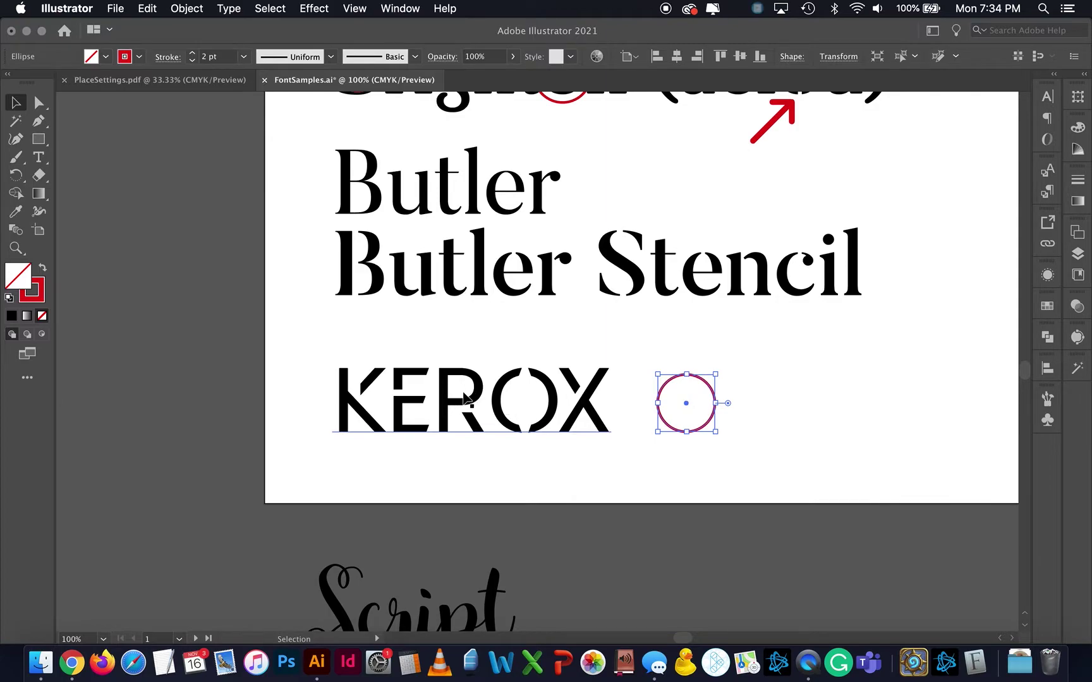
# Step: Convert the KEROX sample text to outlines and deselect it
pyautogui.press('super+=')
pyautogui.hscroll(-5, 468, 402)
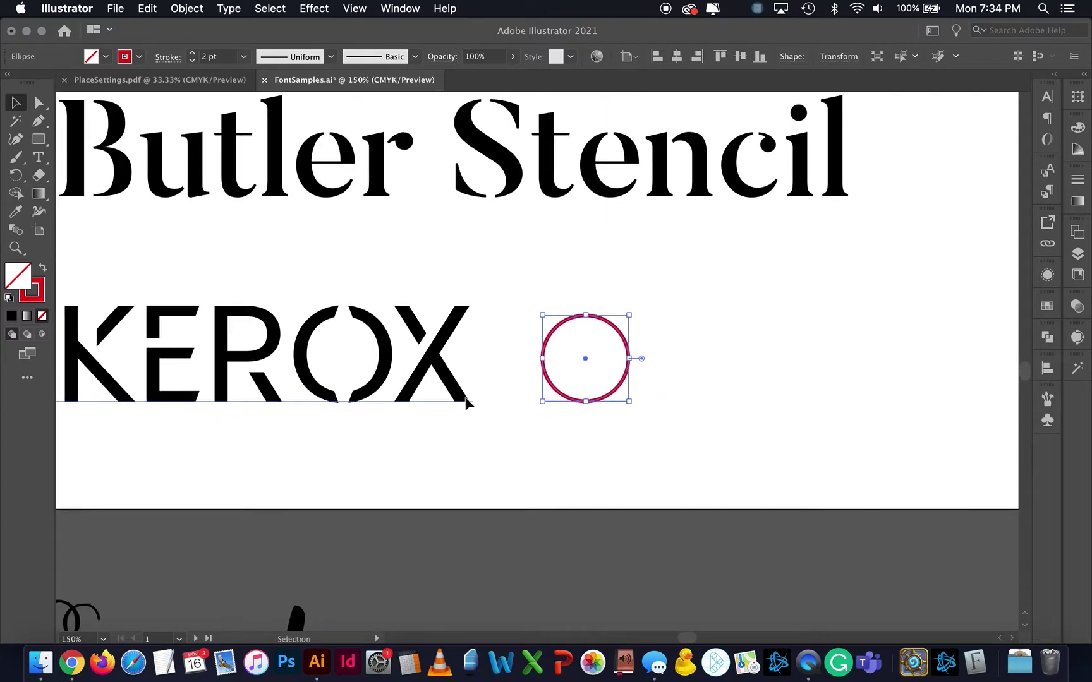
pyautogui.click(412, 366)
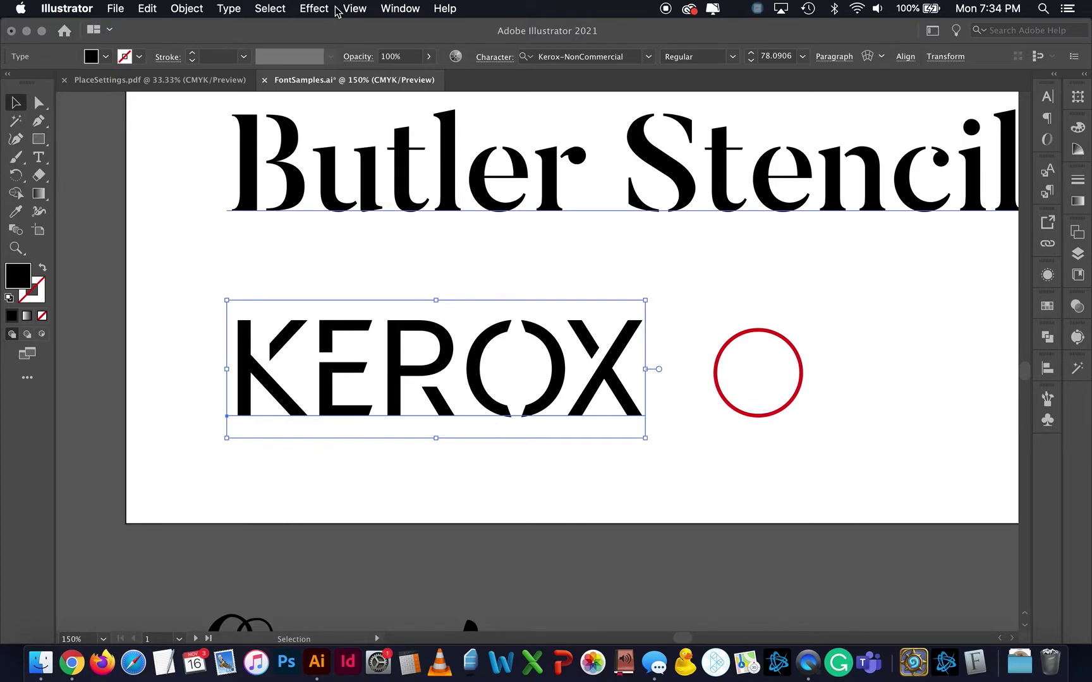
pyautogui.click(196, 6)
pyautogui.moveTo(229, 12)
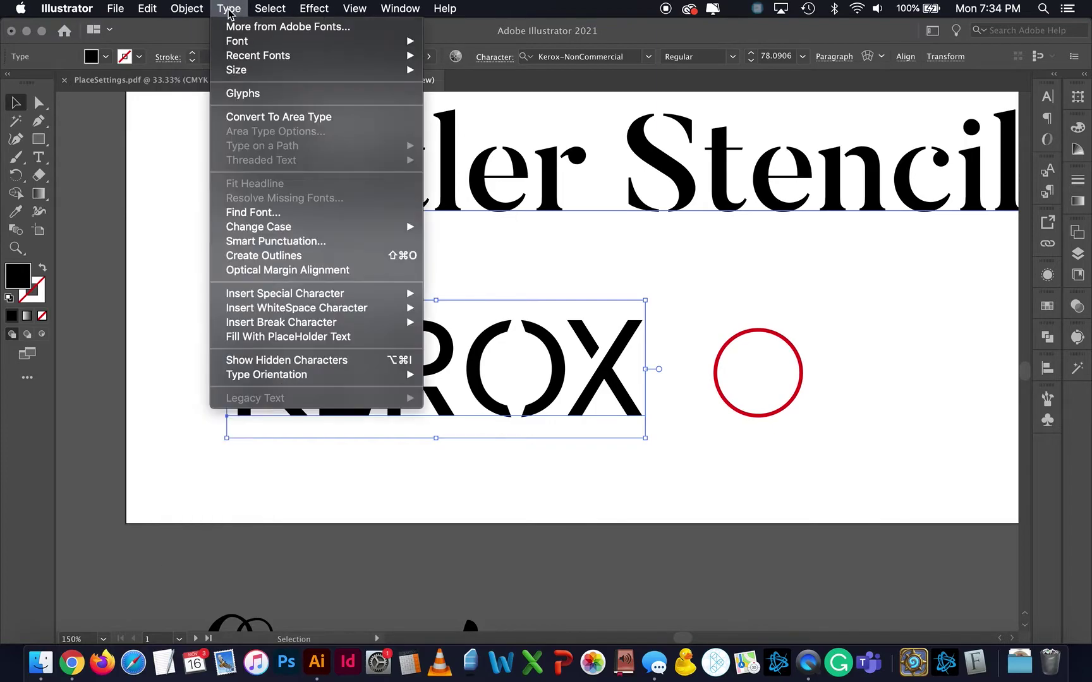
pyautogui.click(273, 256)
pyautogui.click(375, 479)
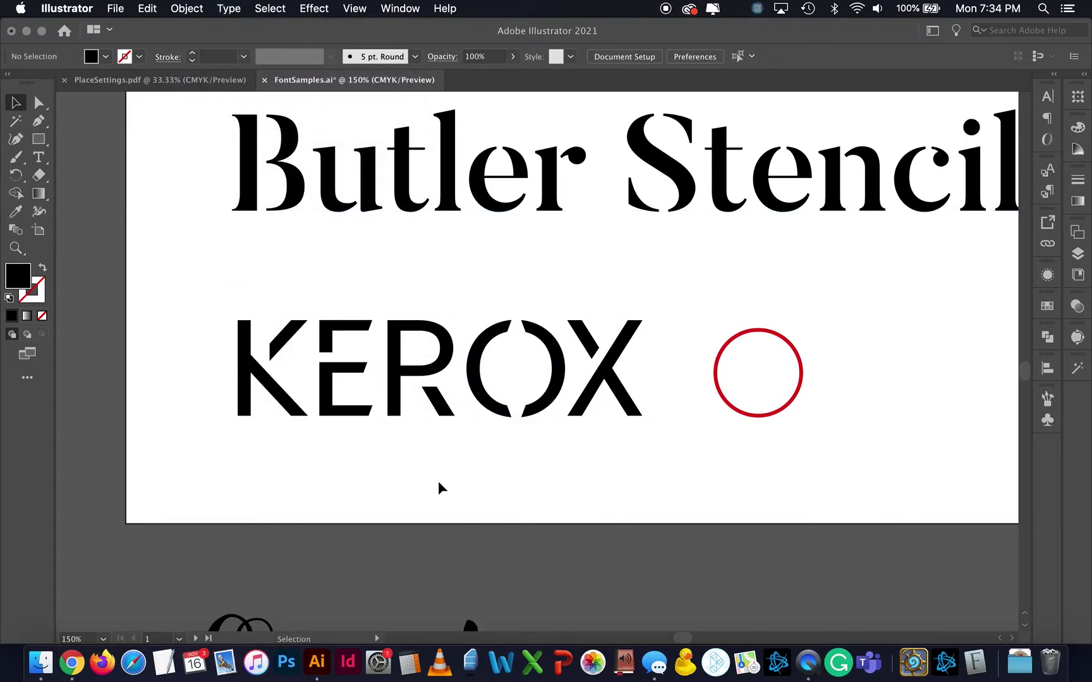
# Step: Draw a small four-sided Pen shape filled with orange D37A29 over the "R" of KEROX, where its bowl joins the stem
pyautogui.press('super+equal')
pyautogui.press('super+equal')
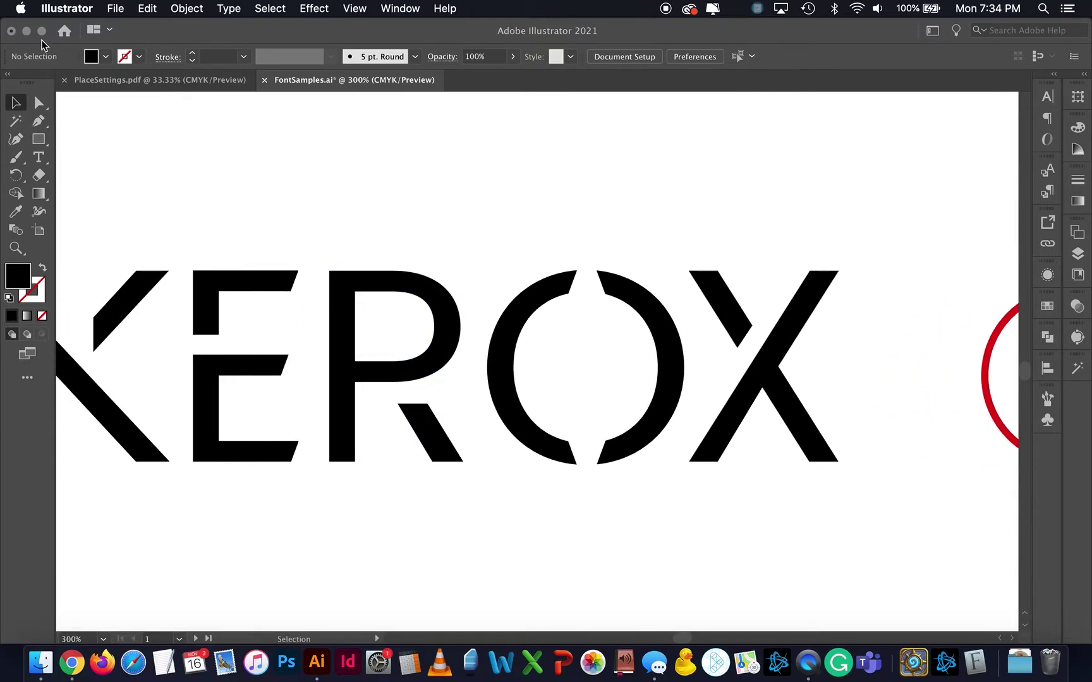
pyautogui.click(38, 120)
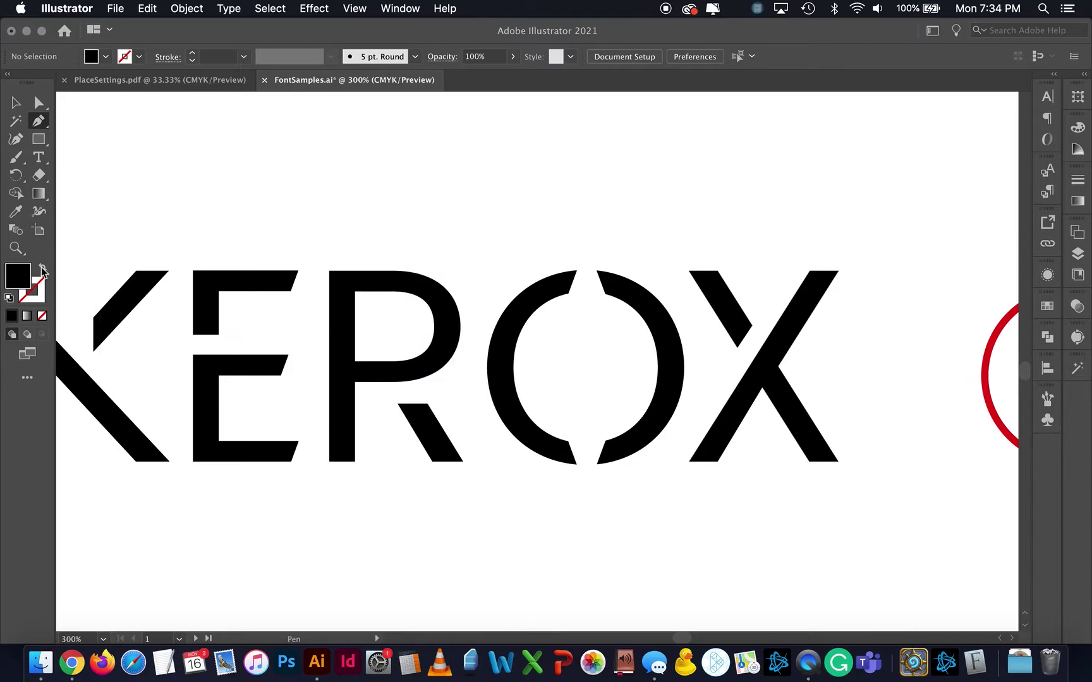
pyautogui.doubleClick(19, 278)
pyautogui.click(699, 251)
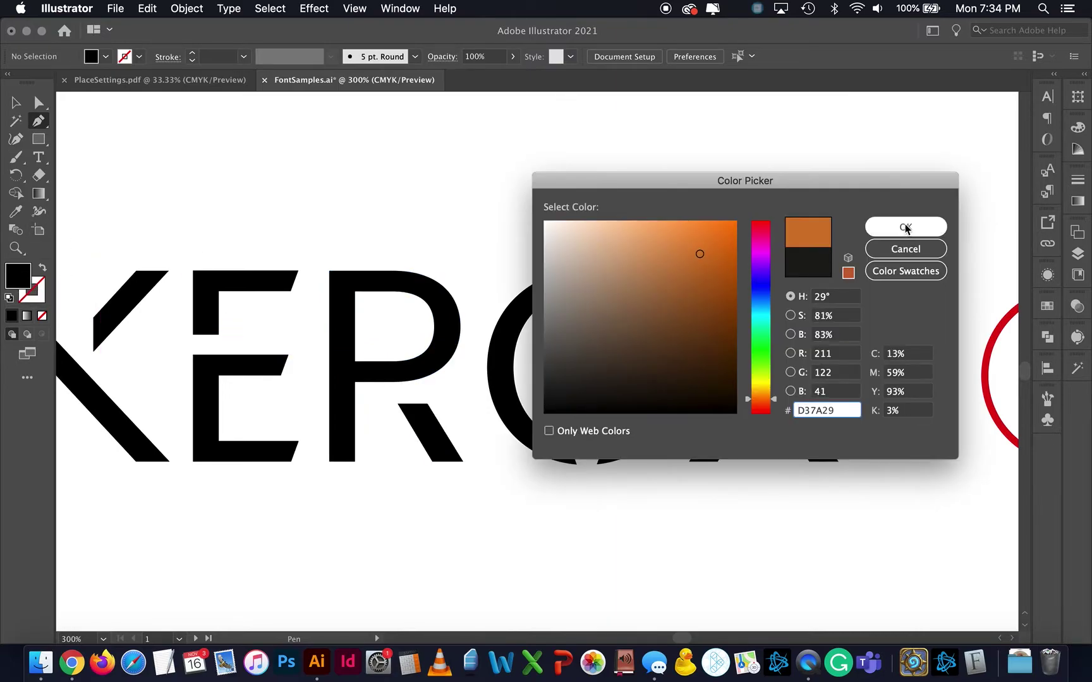
pyautogui.click(905, 224)
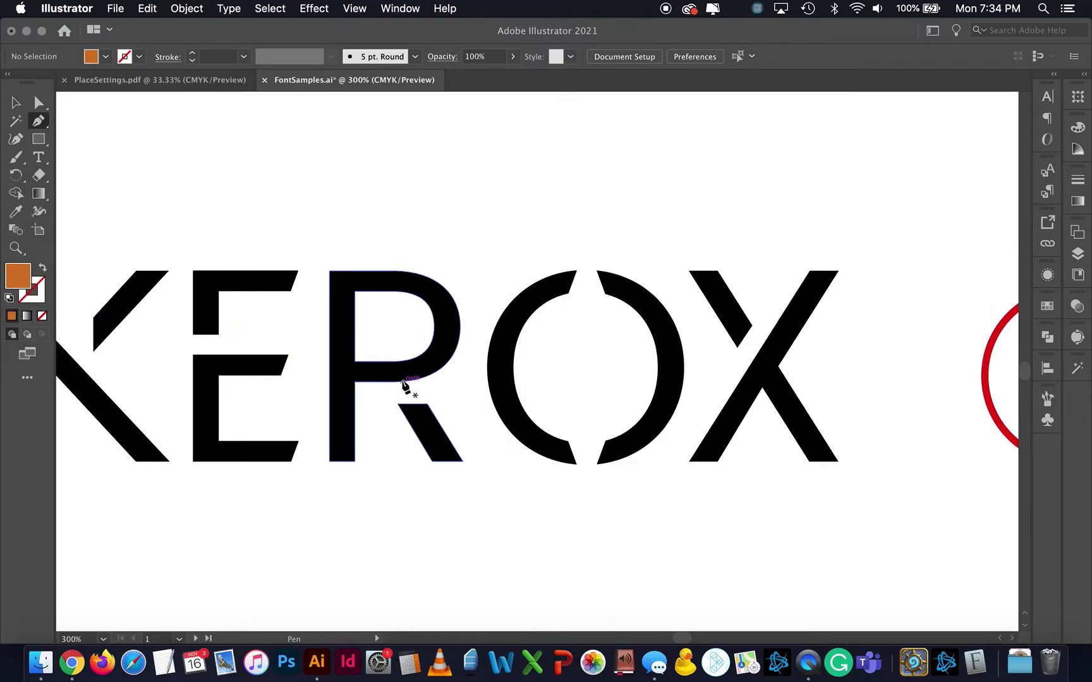
pyautogui.click(355, 355)
pyautogui.click(355, 391)
pyautogui.click(378, 391)
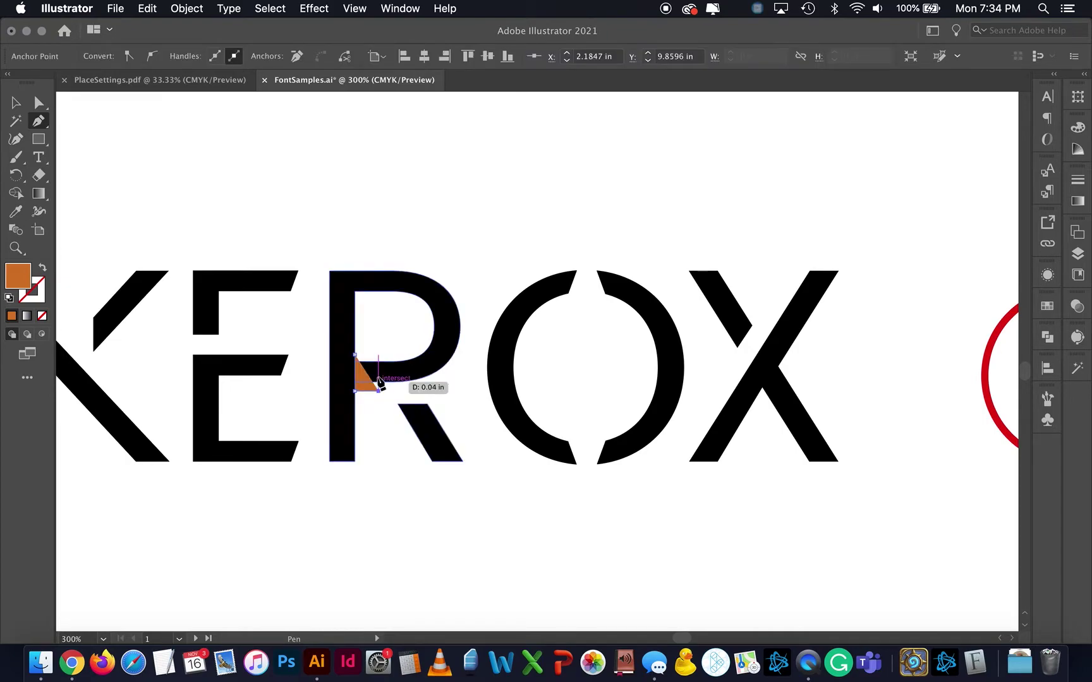
pyautogui.click(361, 348)
pyautogui.click(355, 355)
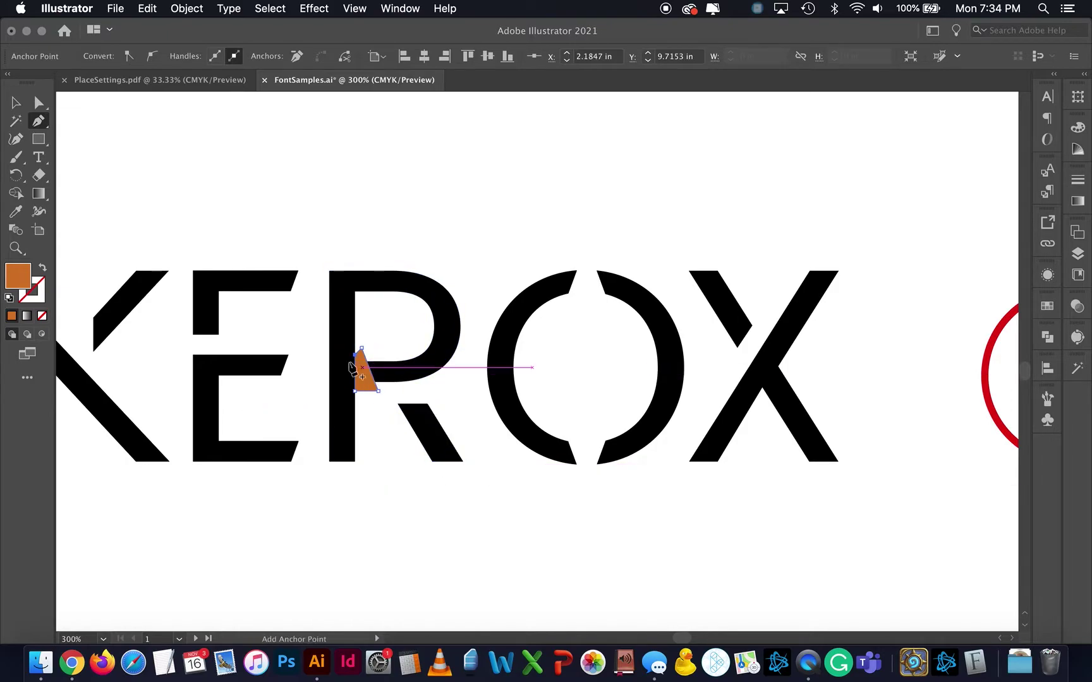
# Step: Ungroup the outlined KEROX lettering into separate letters
pyautogui.click(20, 108)
pyautogui.click(405, 379)
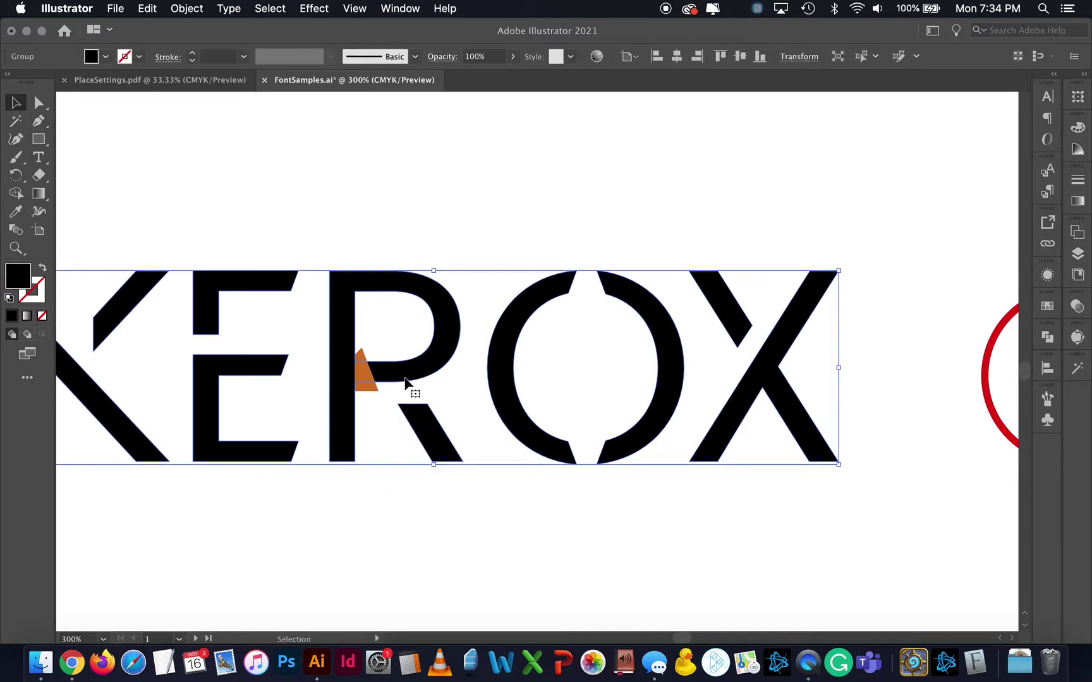
pyautogui.rightClick(405, 379)
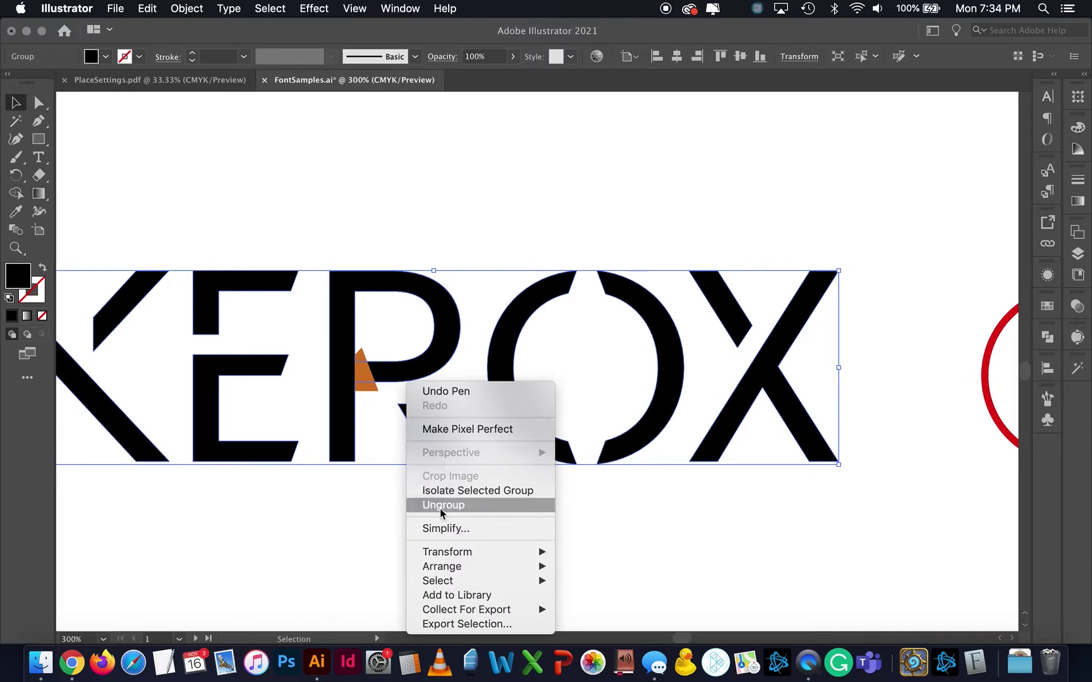
pyautogui.click(440, 509)
pyautogui.click(436, 511)
# Step: Subtract the small orange shape from the "R" of KEROX with Minus Front to open a stencil gap, and deselect everything
pyautogui.click(379, 385)
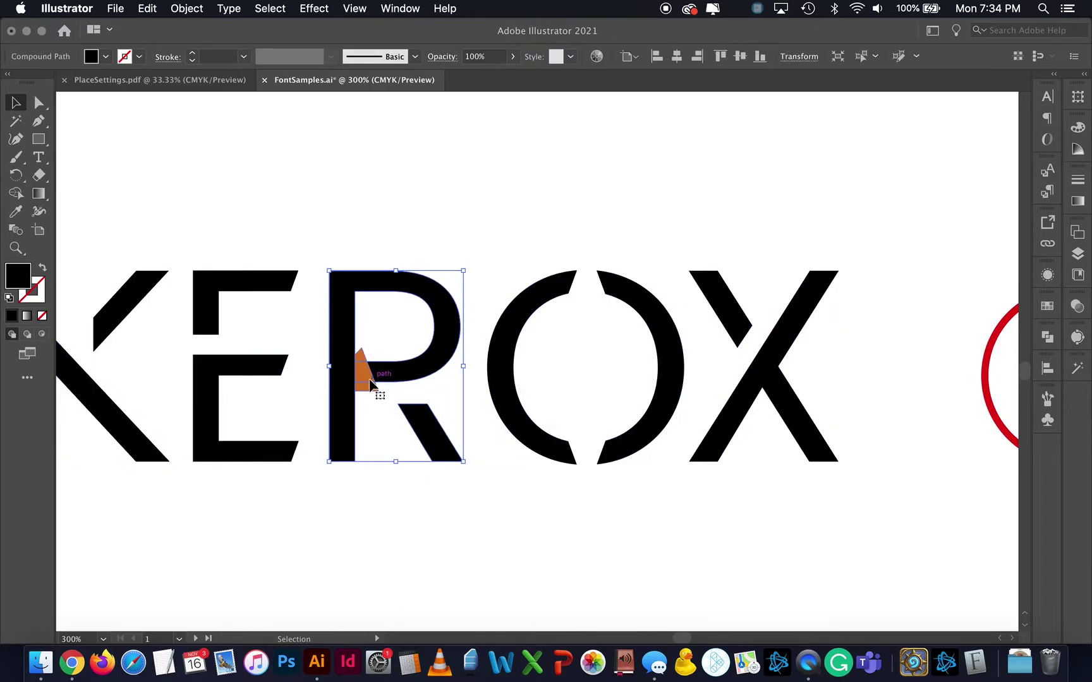
pyautogui.keyDown('shift'); pyautogui.click(366, 388); pyautogui.keyUp('shift')
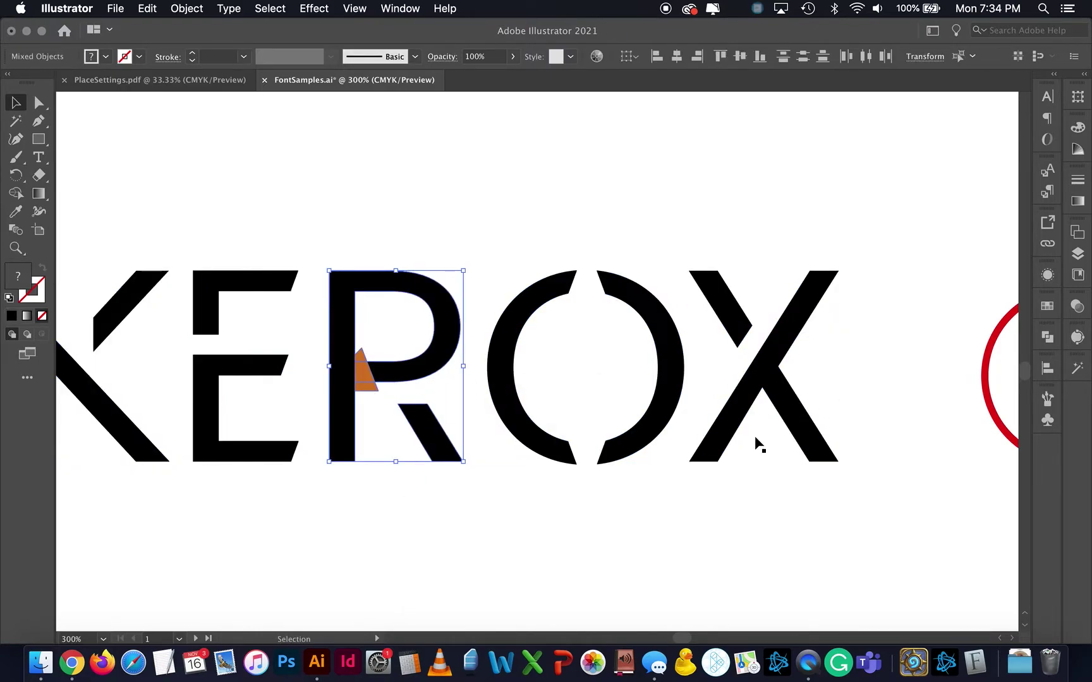
pyautogui.click(1049, 335)
pyautogui.click(1049, 336)
pyautogui.click(1050, 341)
pyautogui.click(891, 370)
pyautogui.press('super+shift+a')
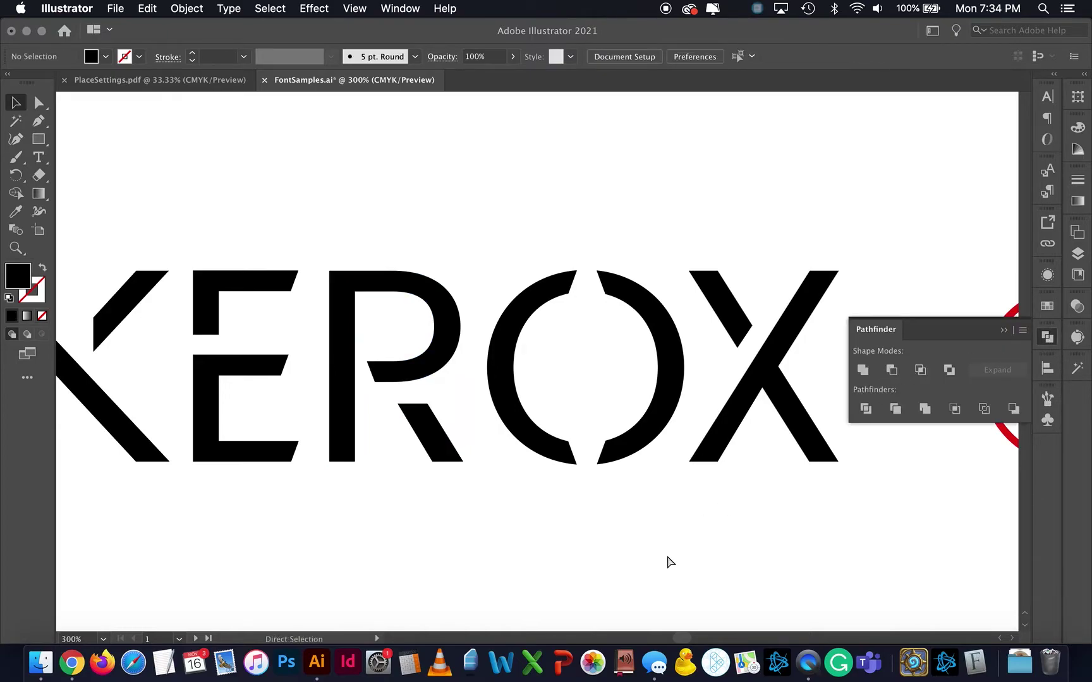
pyautogui.press('super+minus')
pyautogui.press('super+minus')
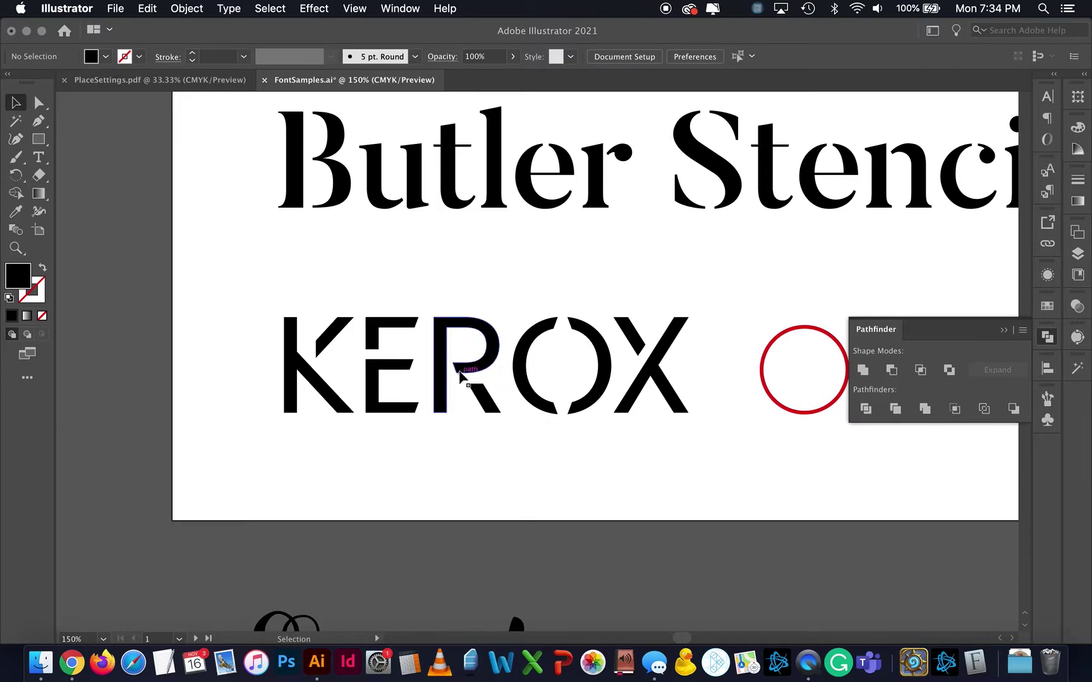
# Step: Duplicate the "PBboORA" text set in Quesat Demo and place the copy beside the artboard
pyautogui.press('super+minus')
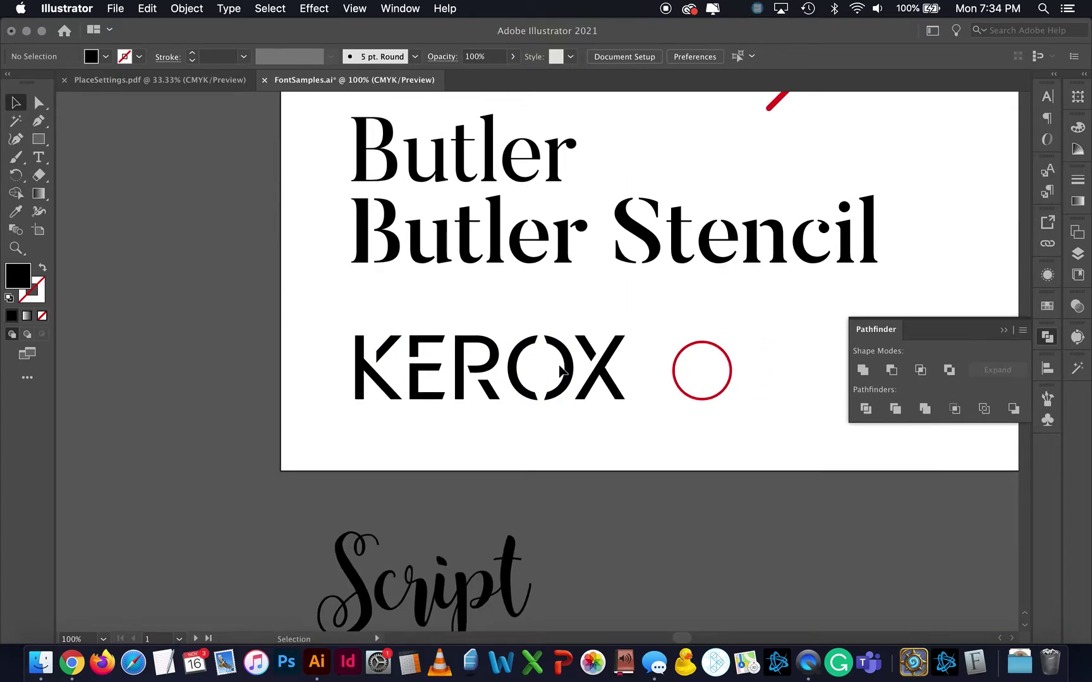
pyautogui.press('super+minus')
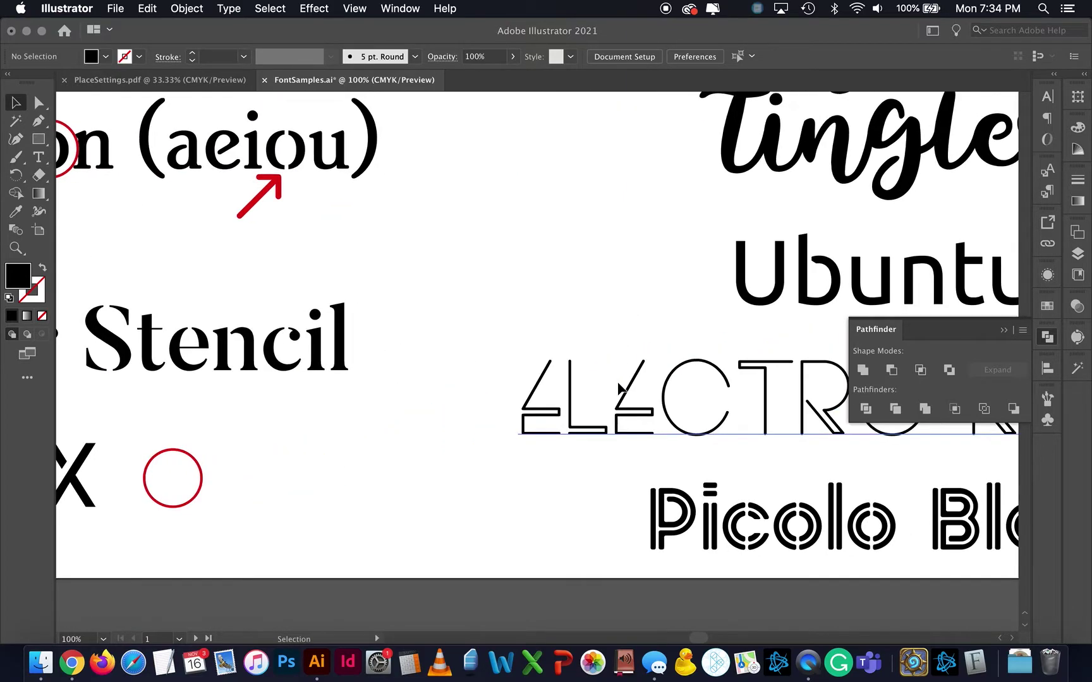
pyautogui.scroll(10, 620, 389)
pyautogui.hscroll(10, 619, 388)
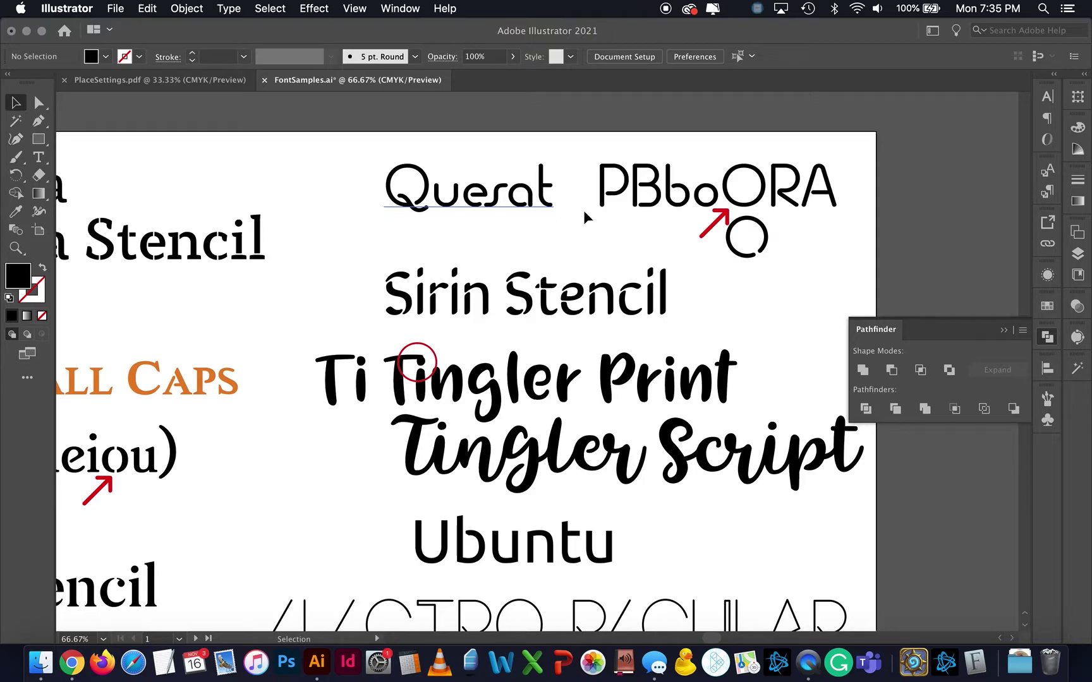
pyautogui.click(668, 199)
pyautogui.doubleClick(665, 195)
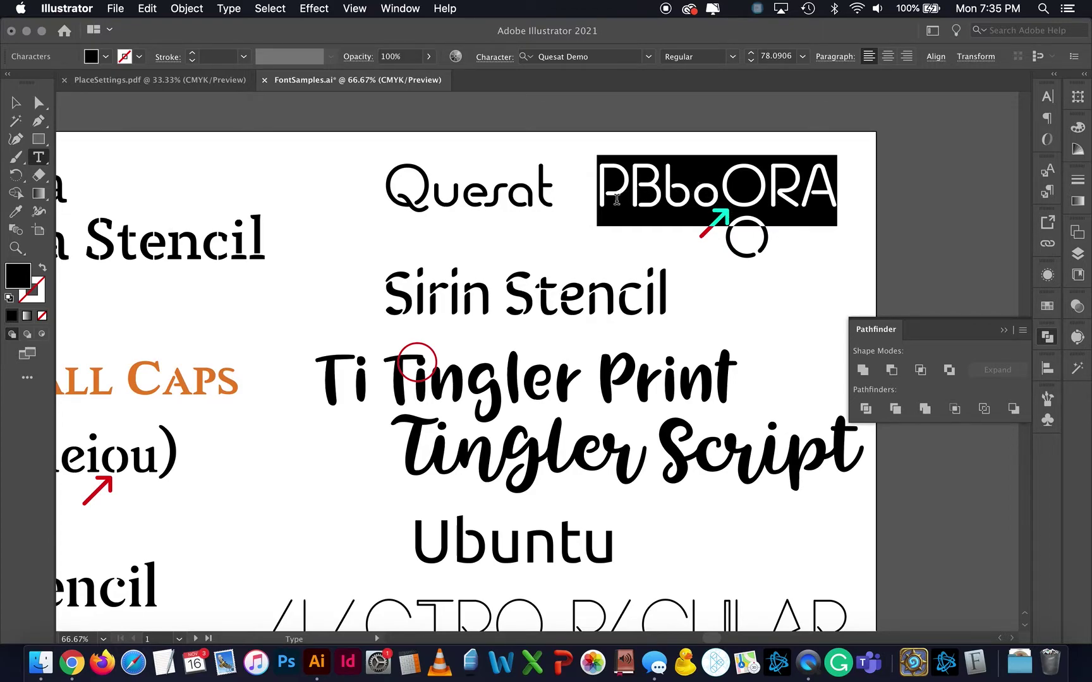
pyautogui.click(16, 102)
pyautogui.hscroll(4, 597, 302)
pyautogui.scroll(1, 594, 265)
pyautogui.moveTo(586, 225); pyautogui.dragTo(872, 243)
pyautogui.hscroll(5, 872, 243)
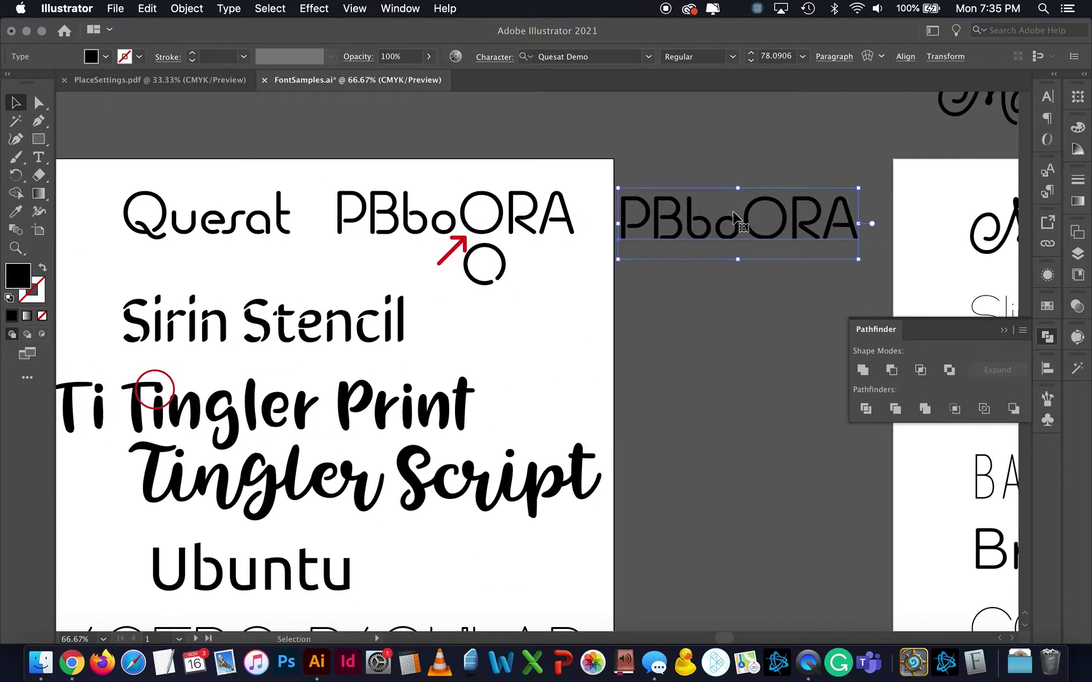
# Step: Replace the copied sample text beside the artboard with "AaBbegOoPpQq"
pyautogui.doubleClick(741, 219)
pyautogui.press('super+a')
pyautogui.write('AaB')
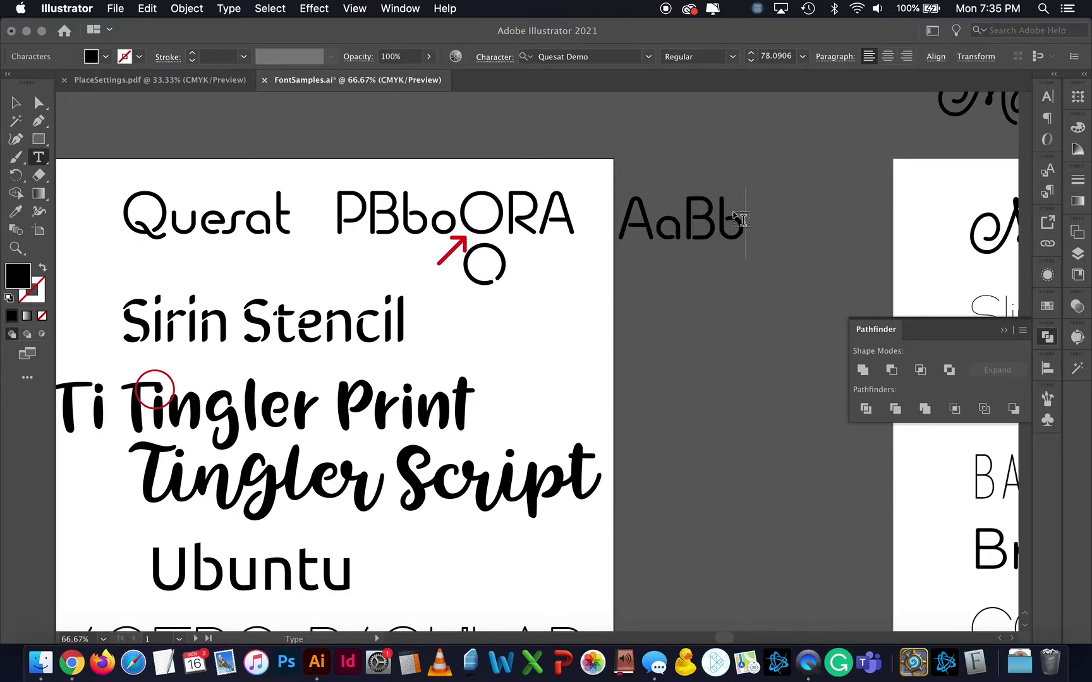
pyautogui.write('eg')
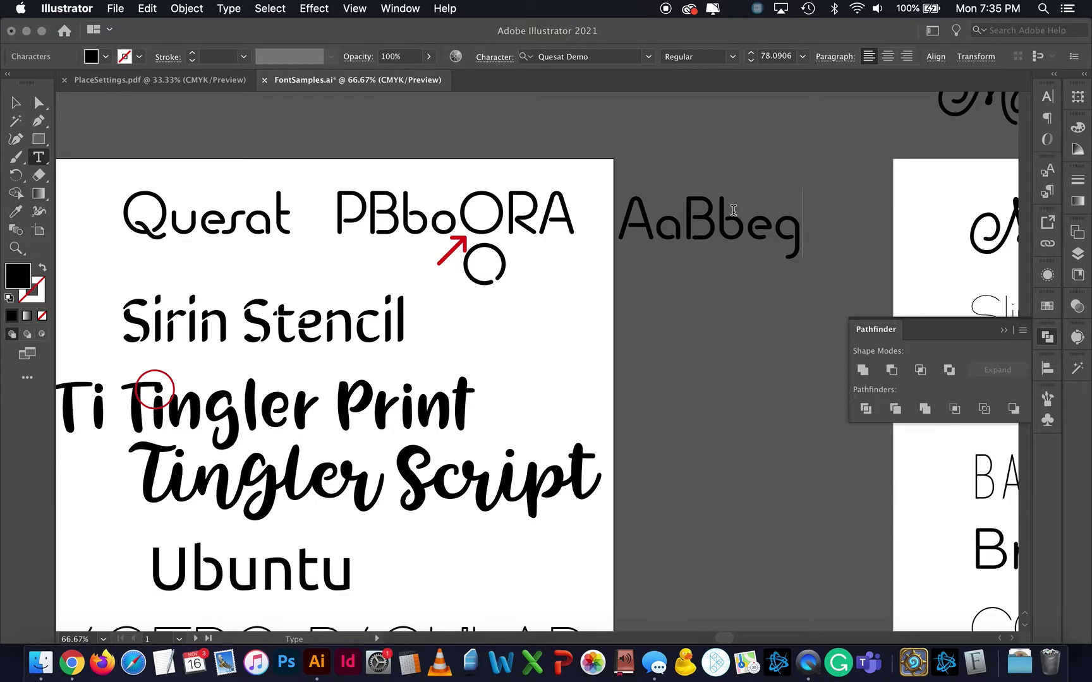
pyautogui.write('Oo')
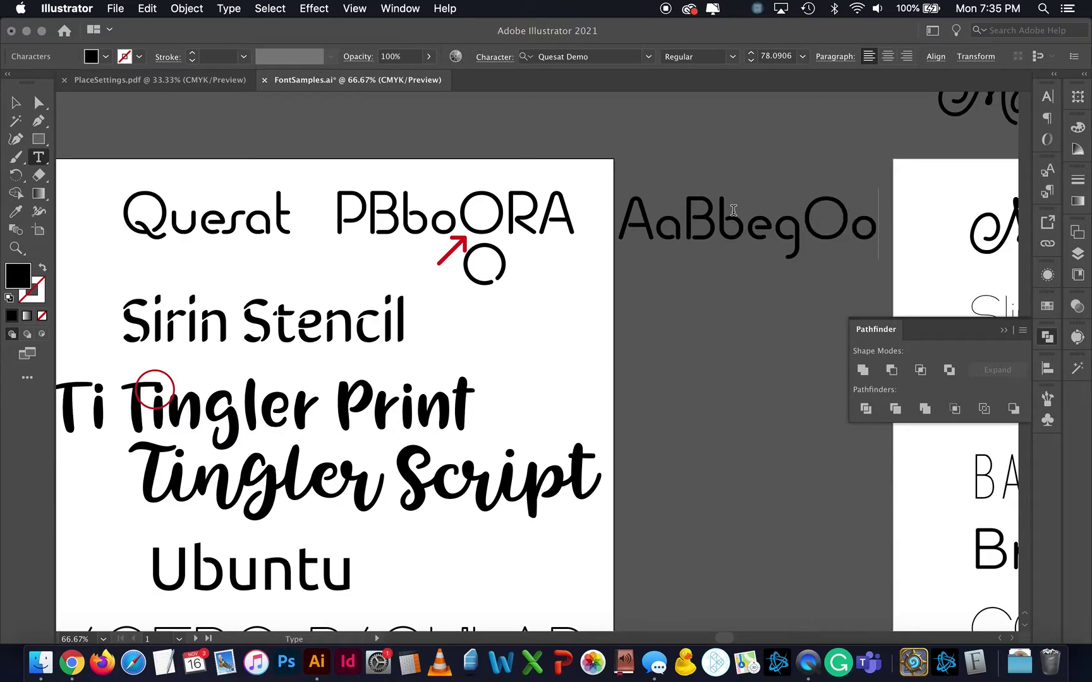
pyautogui.write('P')
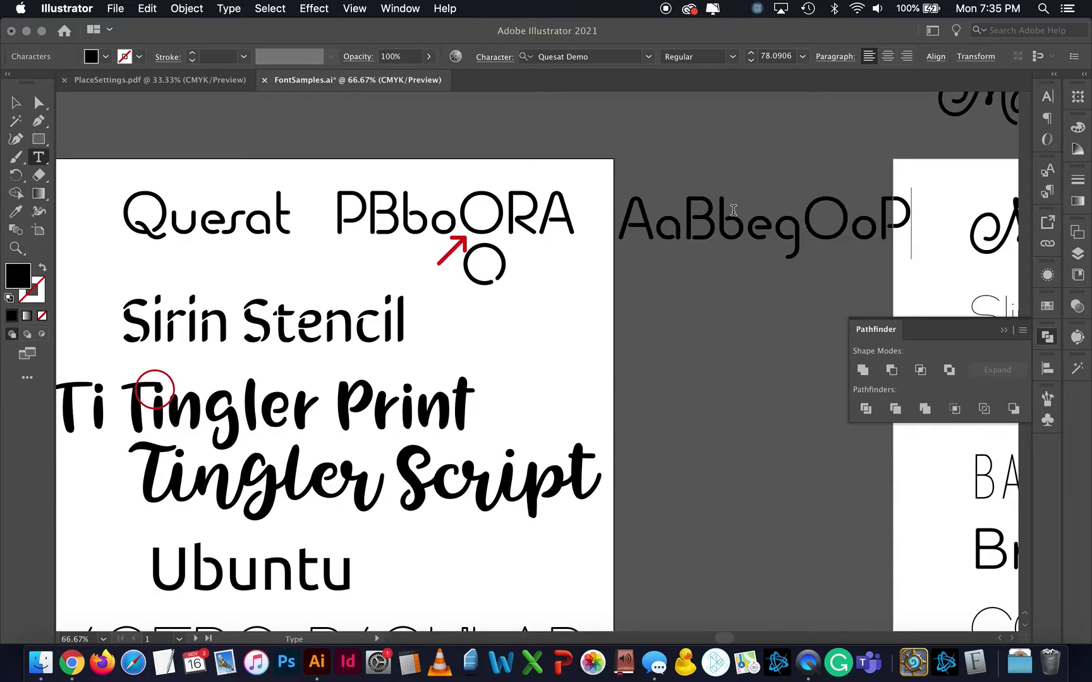
pyautogui.write('pQq')
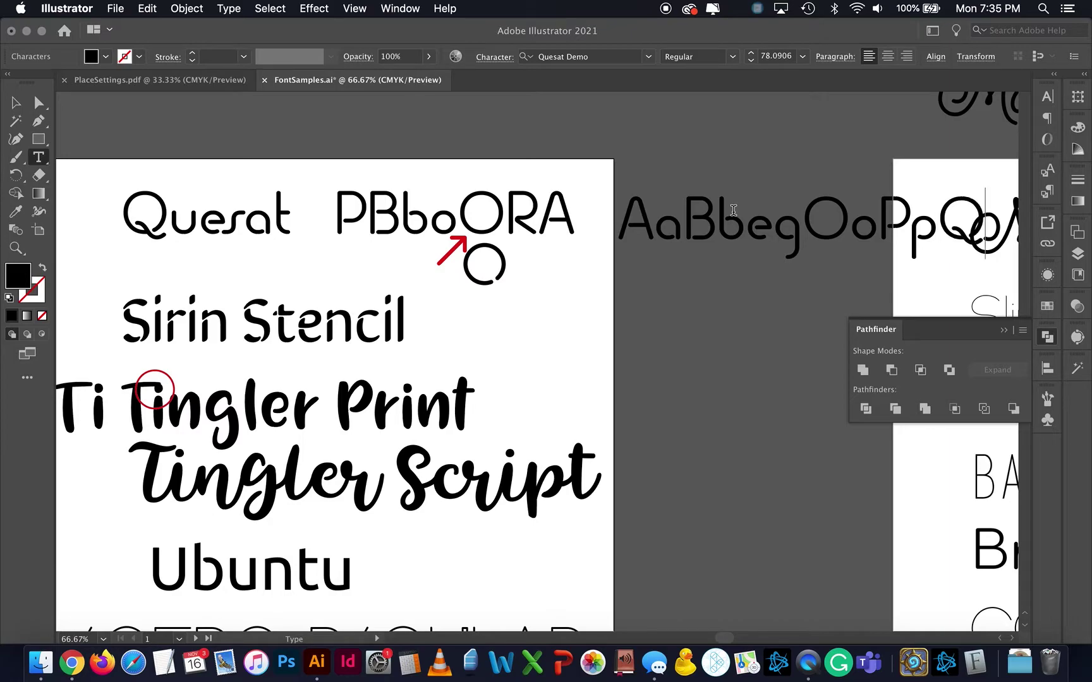
pyautogui.press('Escape')
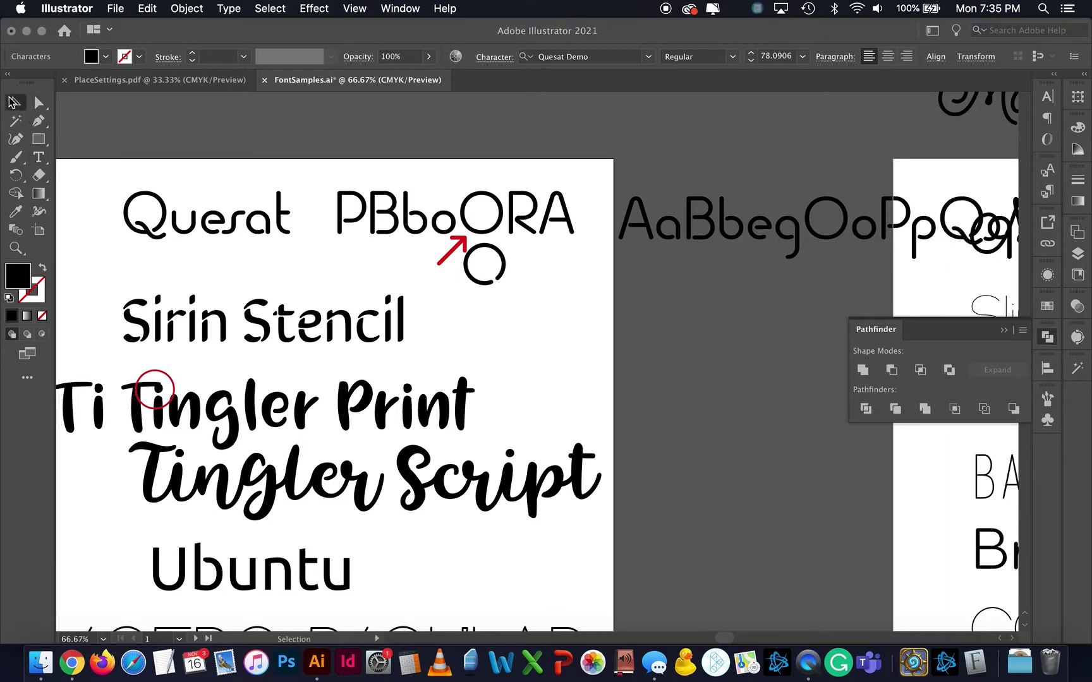
# Step: Move the "AaBbegOoPpQq" sample above the Quesat line and extend it to "AaBbegOoPpQqR k"
pyautogui.moveTo(755, 229); pyautogui.dragTo(329, 139)
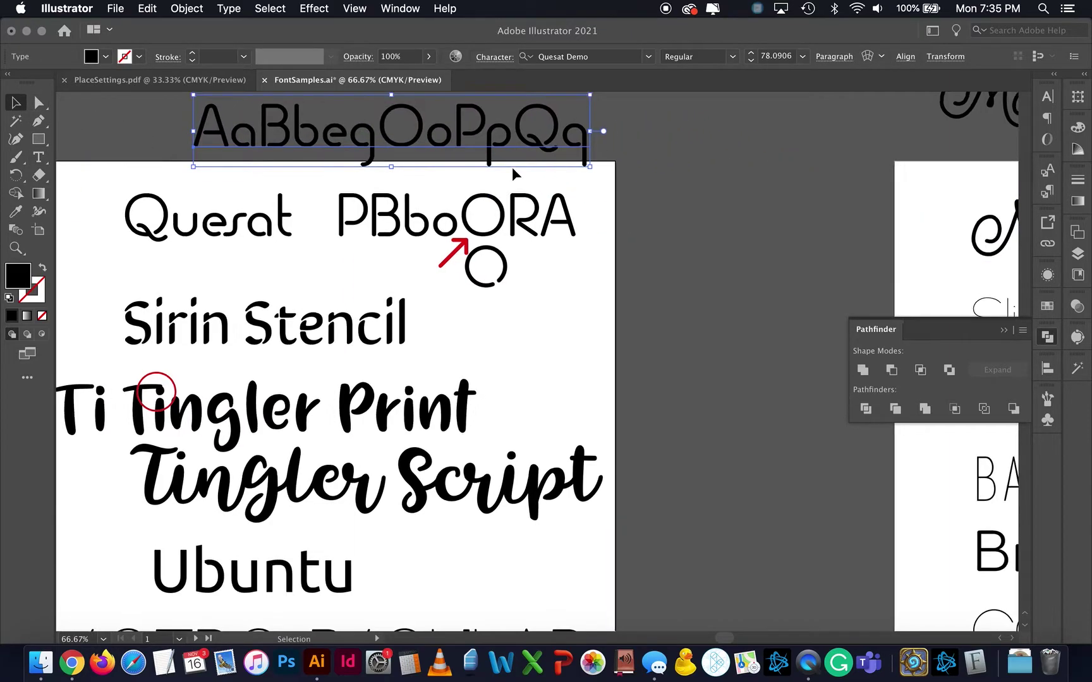
pyautogui.scroll(1, 569, 151)
pyautogui.doubleClick(588, 147)
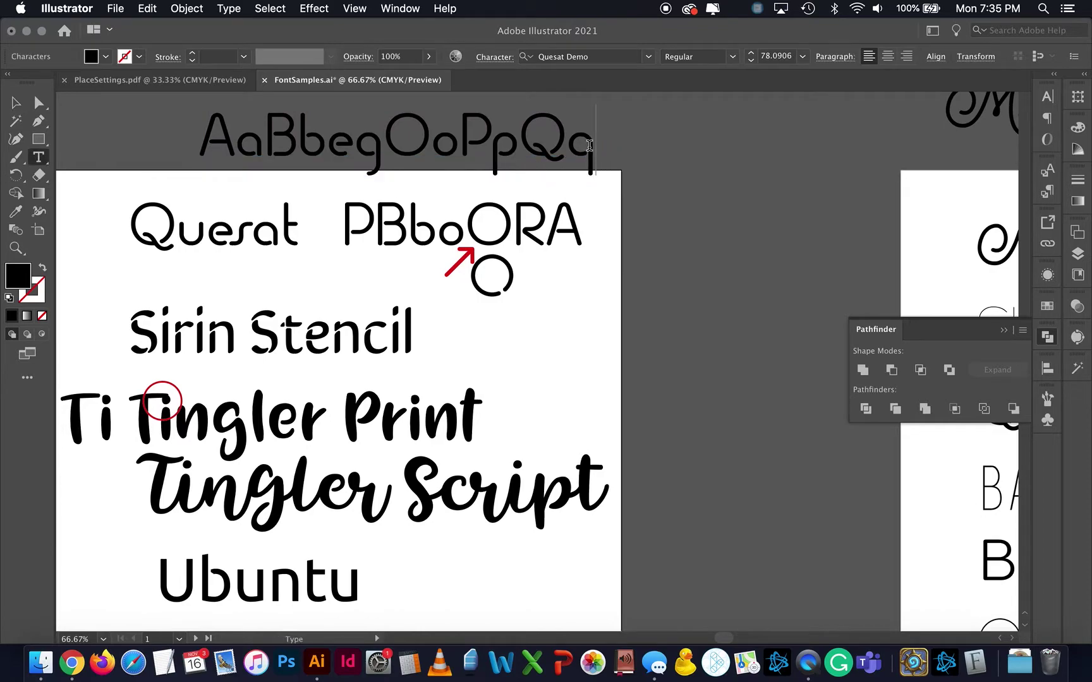
pyautogui.write('k')
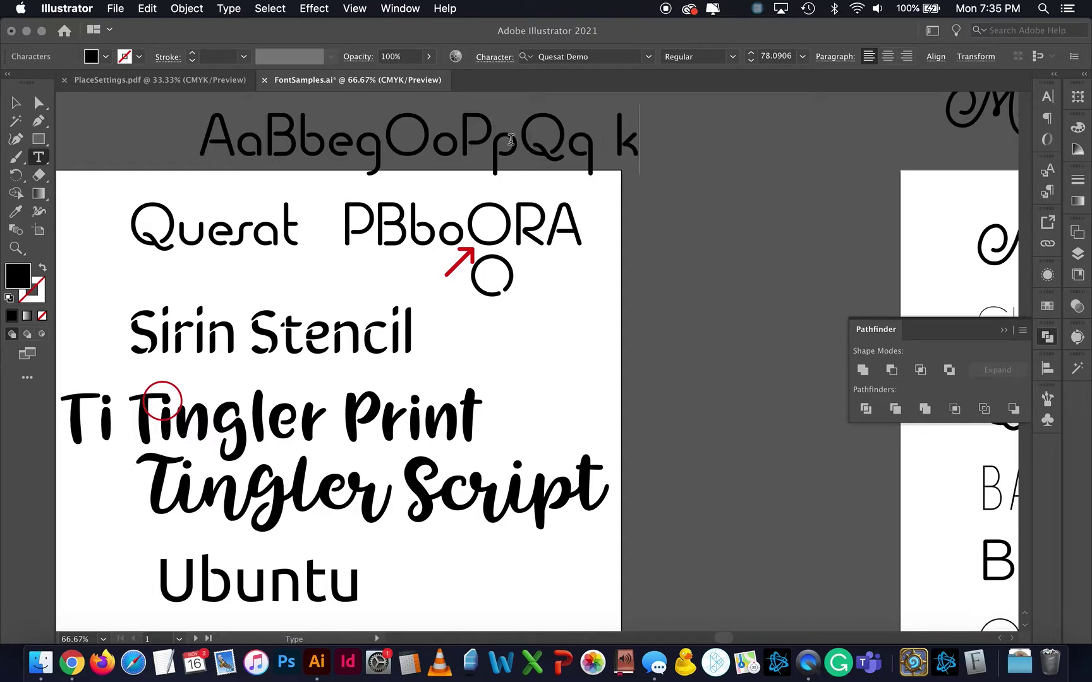
pyautogui.click(595, 151)
pyautogui.write('R')
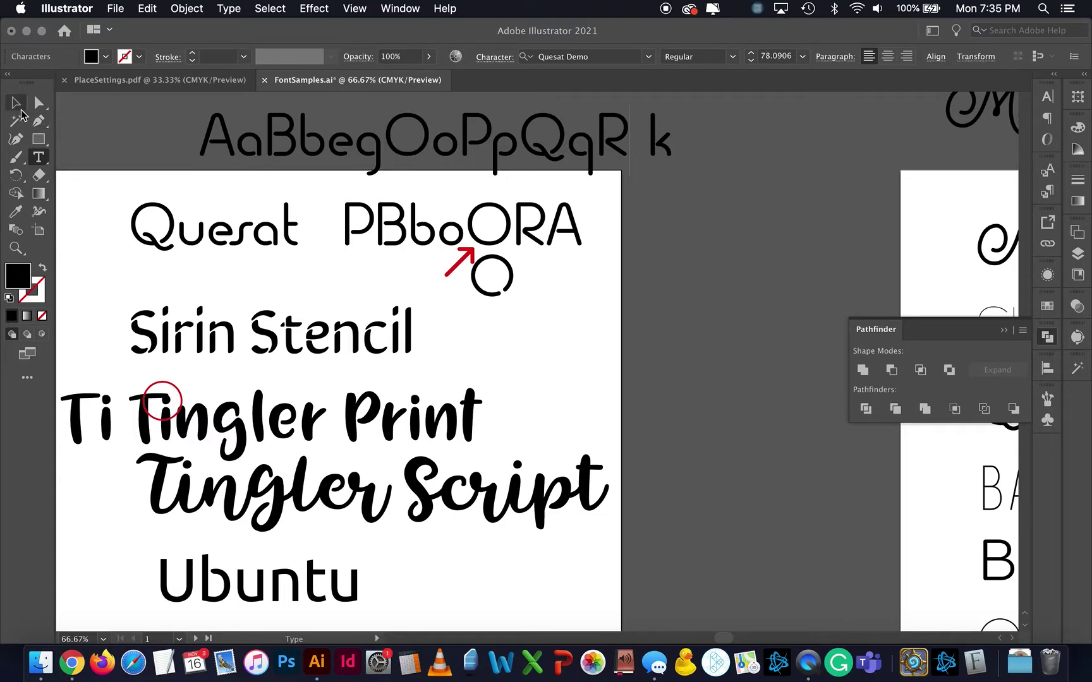
# Step: Delete the "AaBbegOoPpQqR k" sample text above the artboard
pyautogui.press('Escape')
pyautogui.press('Delete')
pyautogui.press('a')
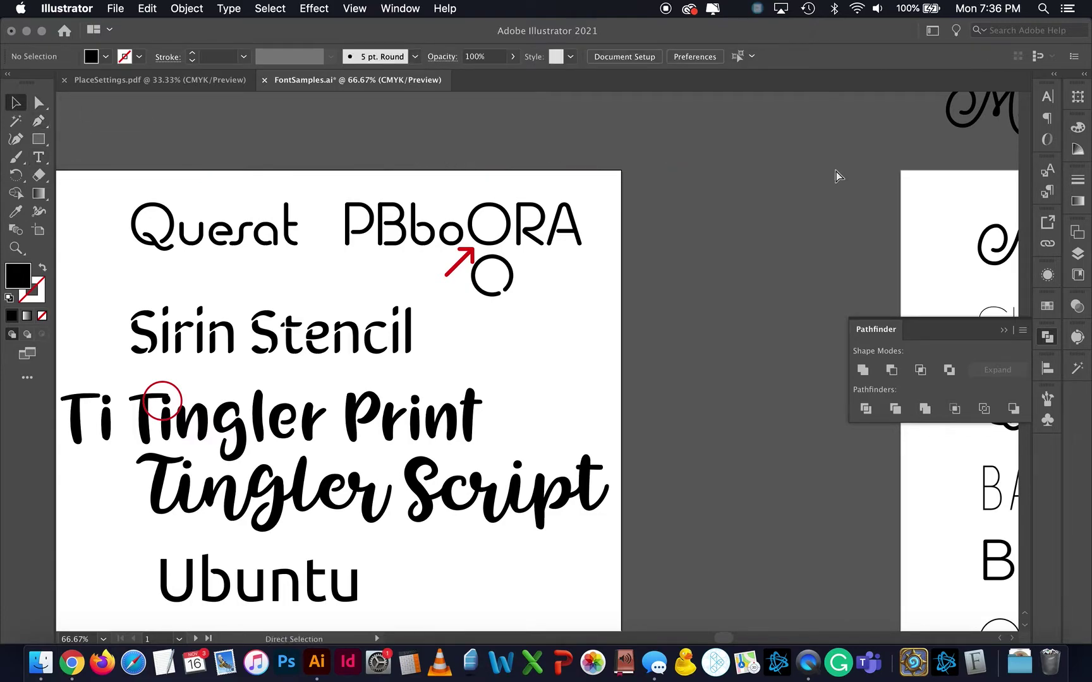
# Step: Draw a circle about 0.69 in wide beside the gapped O below the "PBboORA" text
pyautogui.press('super+equal')
pyautogui.press('super+equal')
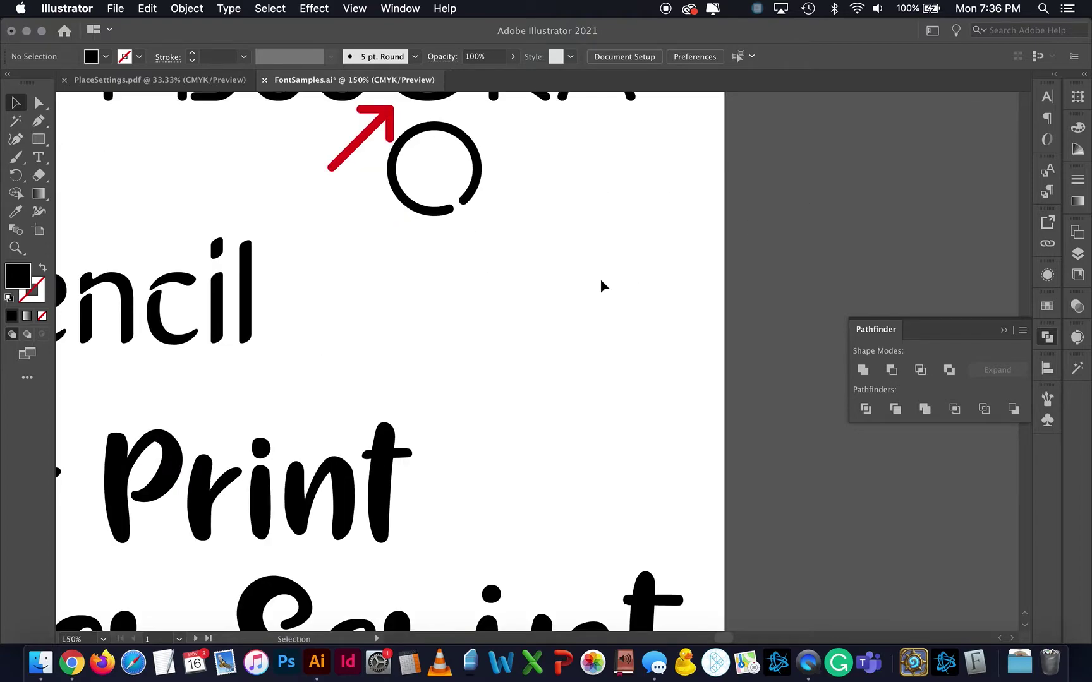
pyautogui.moveTo(39, 138); pyautogui.dragTo(107, 158)
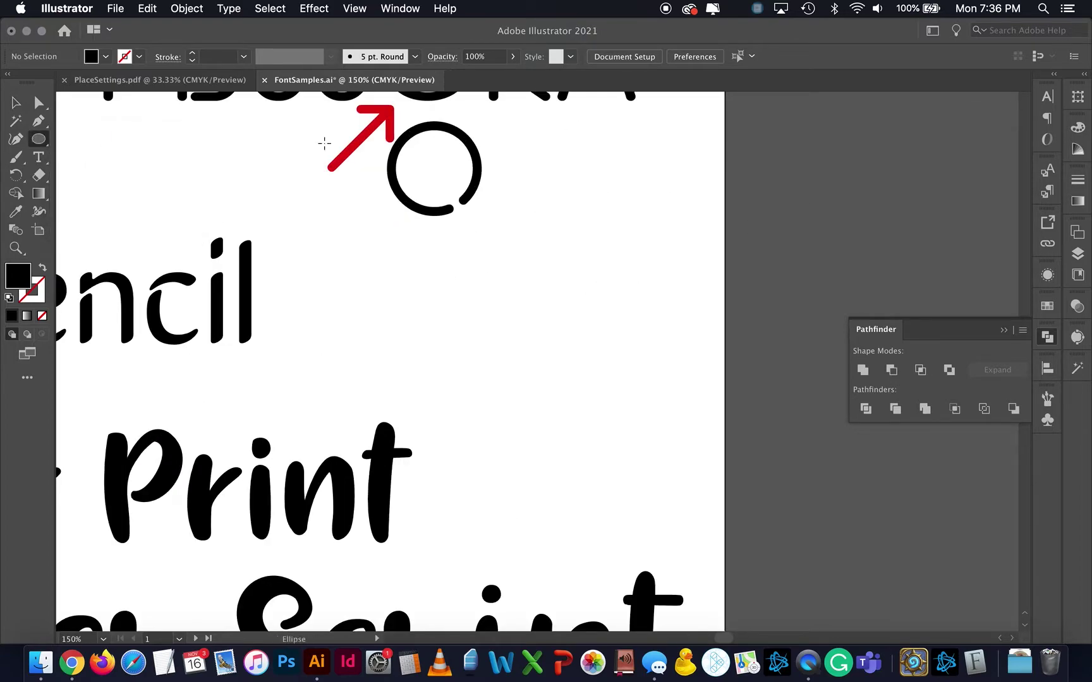
pyautogui.moveTo(522, 138); pyautogui.dragTo(600, 225)
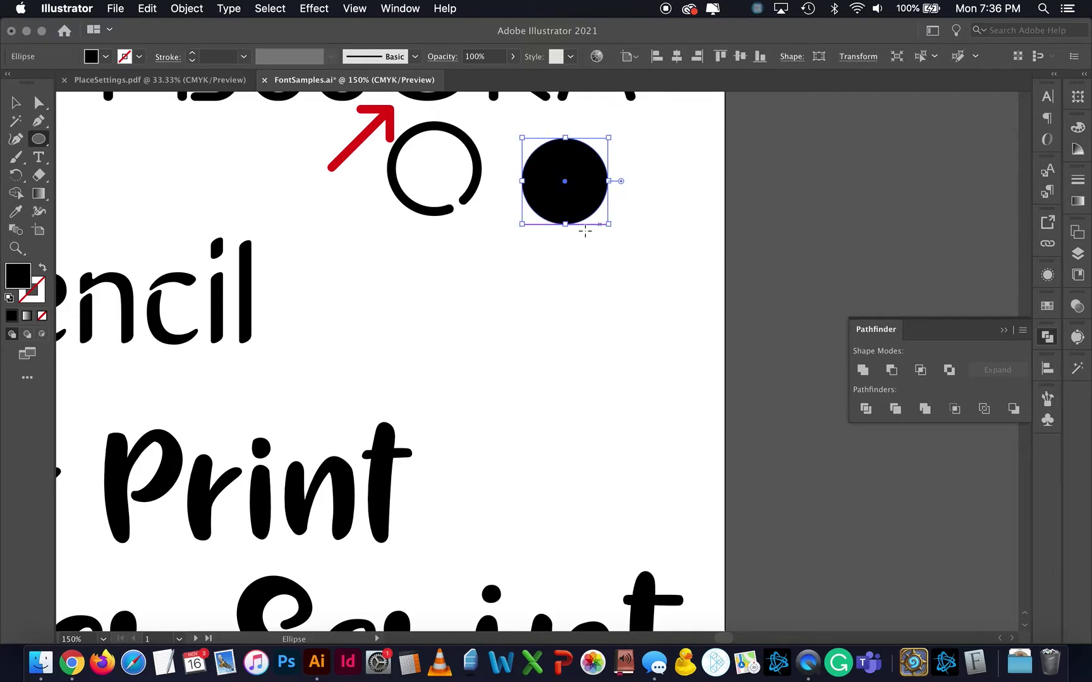
# Step: Swap the new circle's fill and stroke so only the outline is black, and set its stroke to 5 pt
pyautogui.click(44, 269)
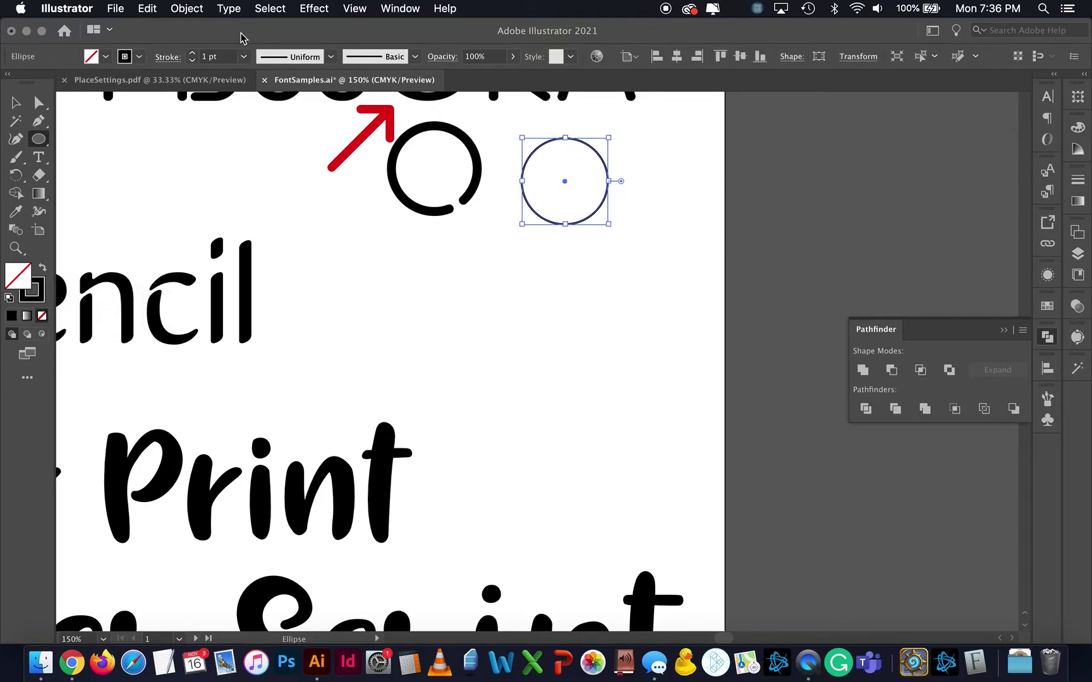
pyautogui.click(192, 53)
pyautogui.click(192, 53)
pyautogui.click(192, 53)
pyautogui.click(192, 53)
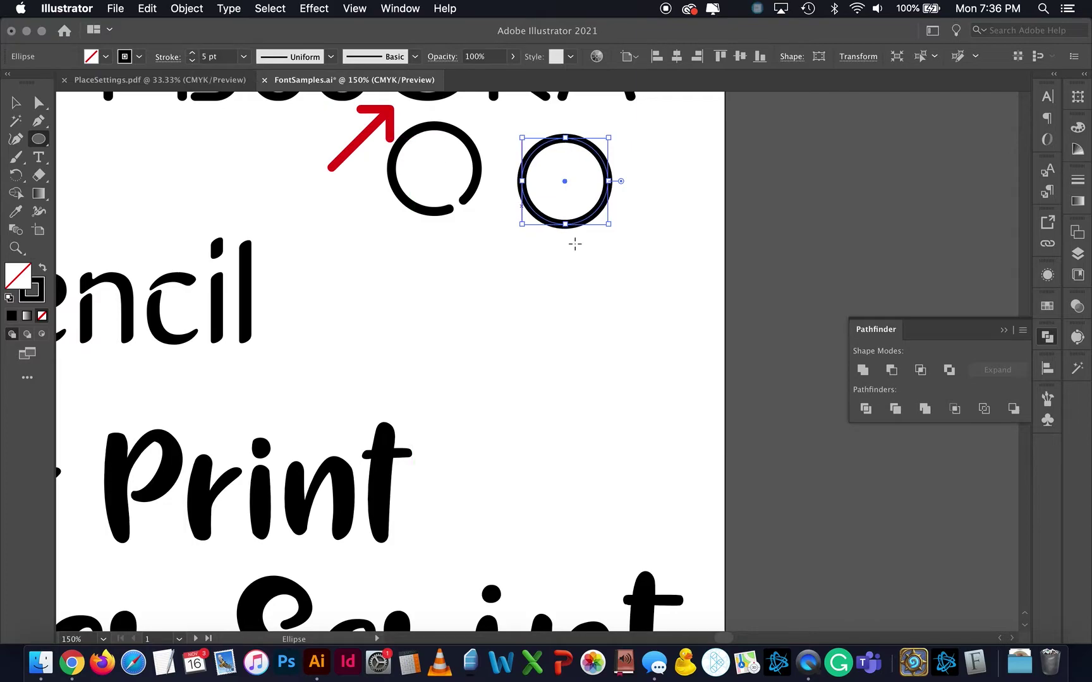
# Step: Add two closely spaced anchor points on the lower-right part of the stroked circle
pyautogui.scroll(2, 575, 244)
pyautogui.scroll(3, 587, 264)
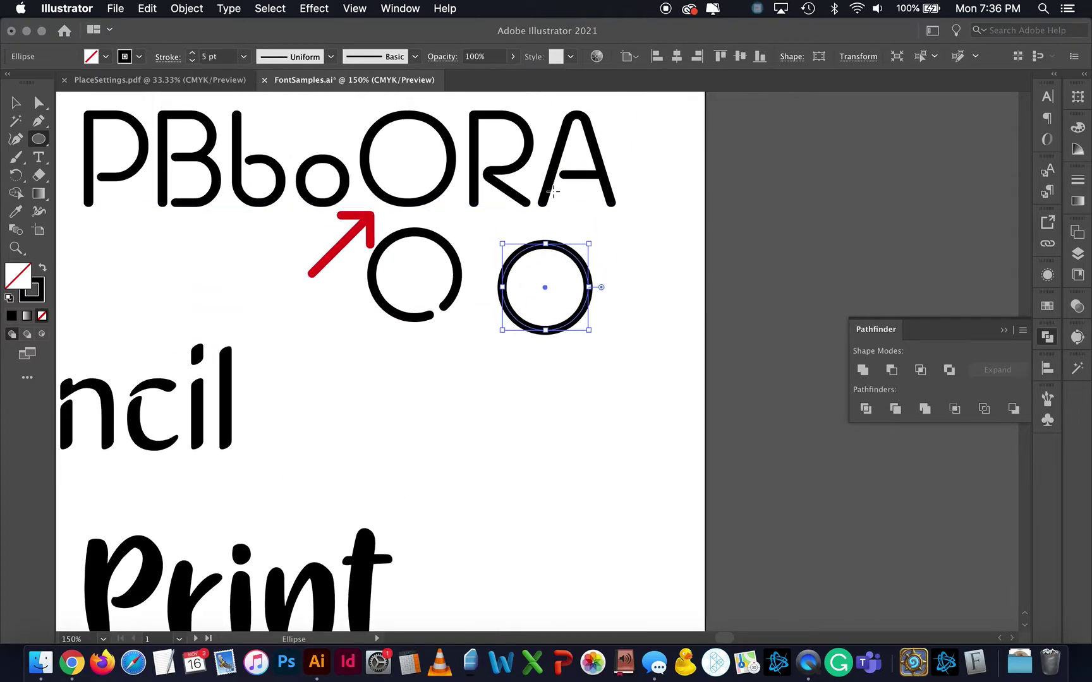
pyautogui.click(46, 126)
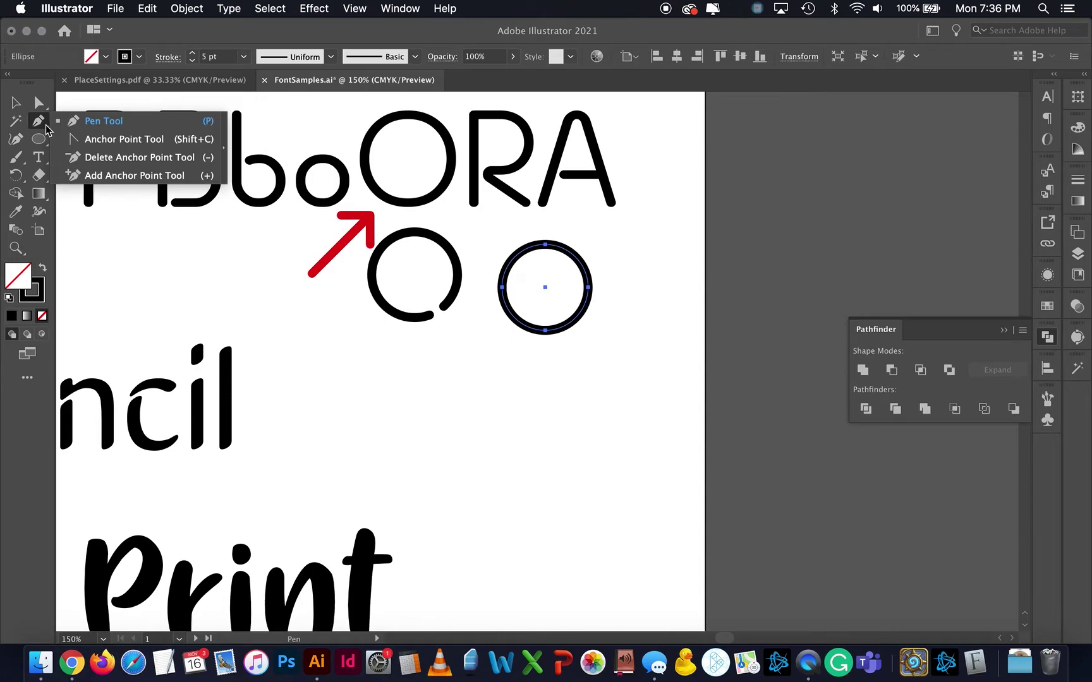
pyautogui.click(77, 171)
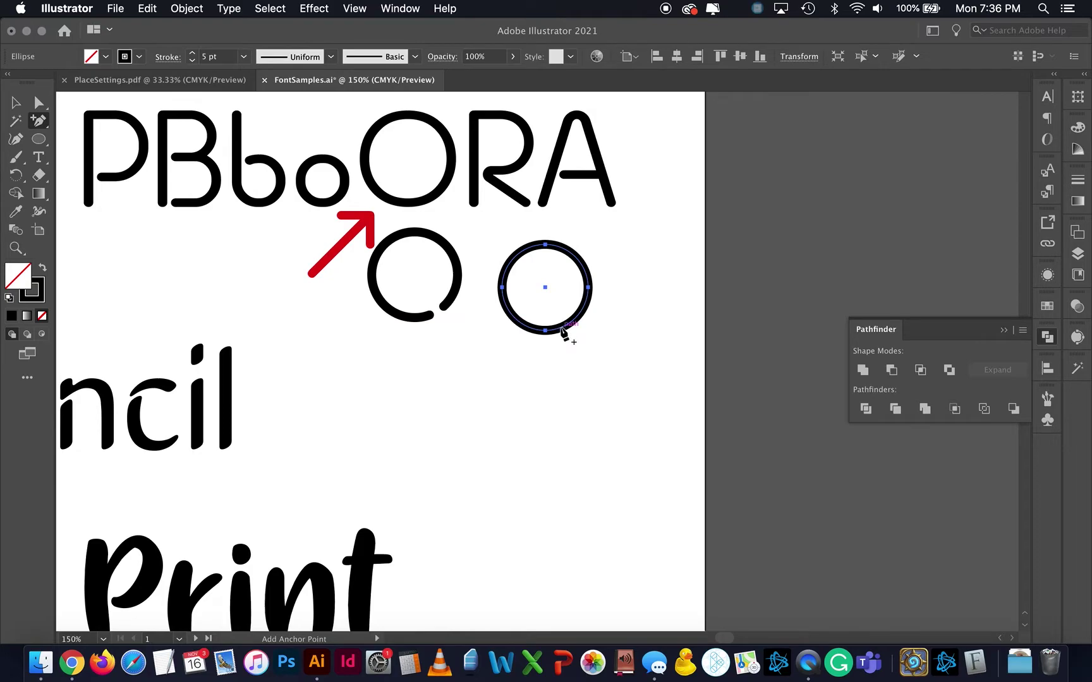
pyautogui.click(562, 328)
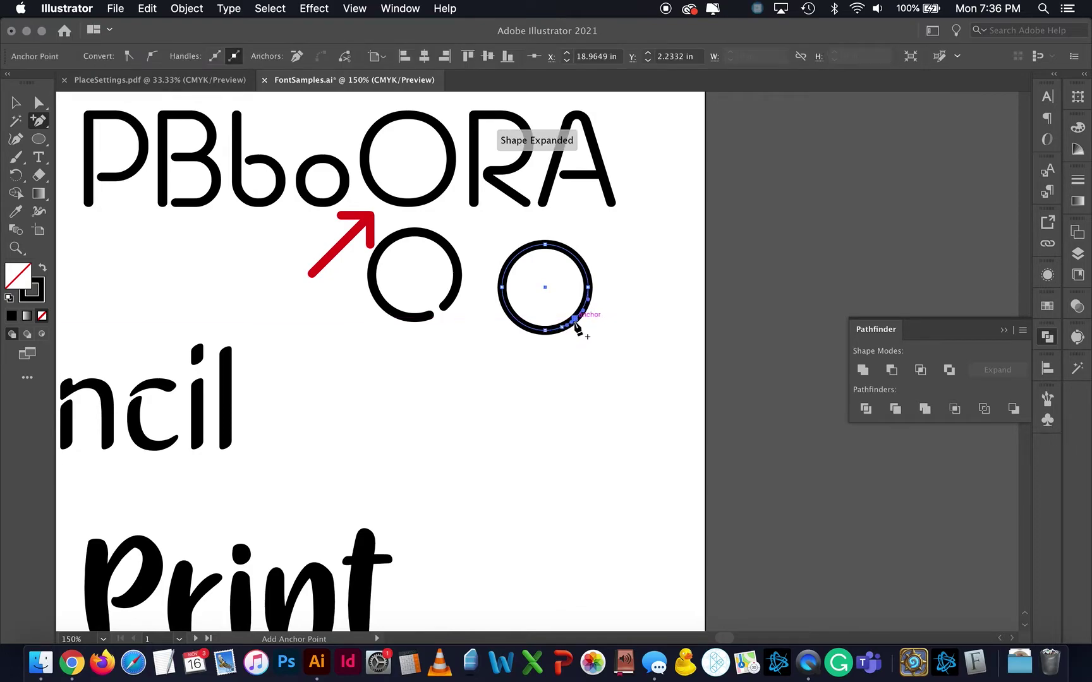
# Step: Delete the short segment between the two added anchor points to open a stencil gap in the circle
pyautogui.click(39, 103)
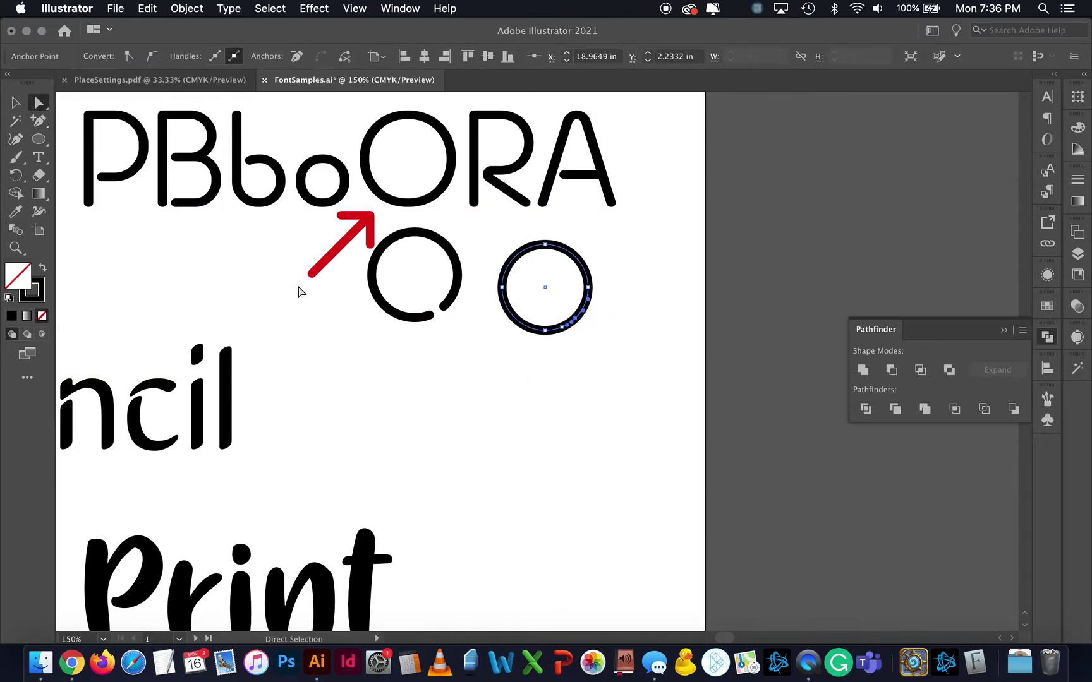
pyautogui.press('super+equal')
pyautogui.press('super+equal')
pyautogui.press('super+equal')
pyautogui.click(570, 484)
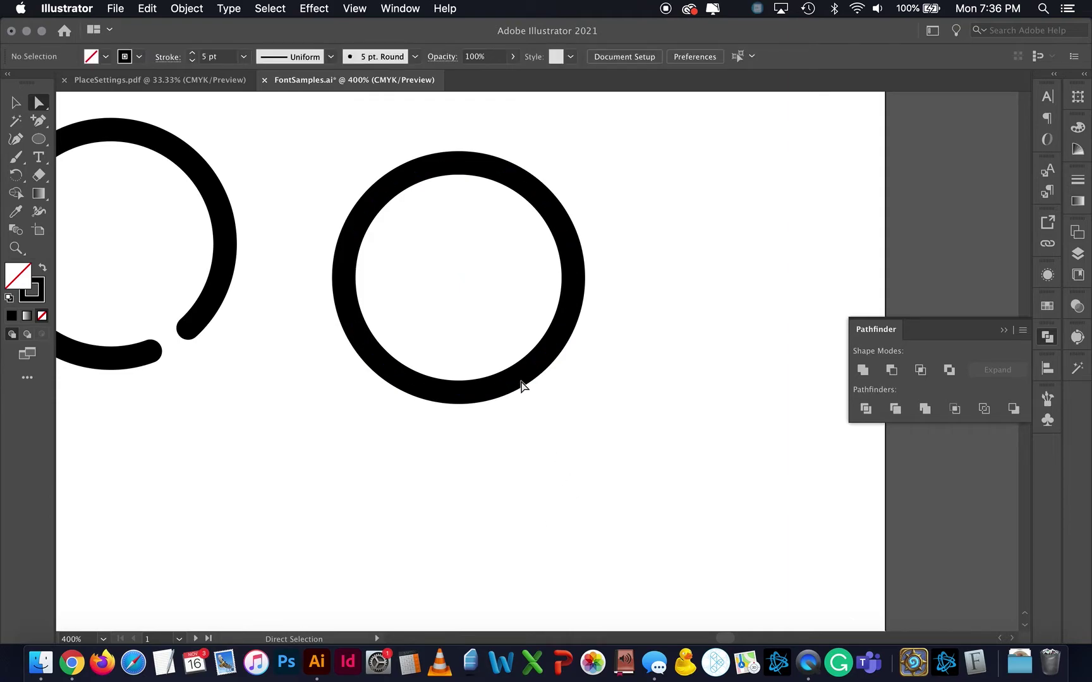
pyautogui.click(521, 377)
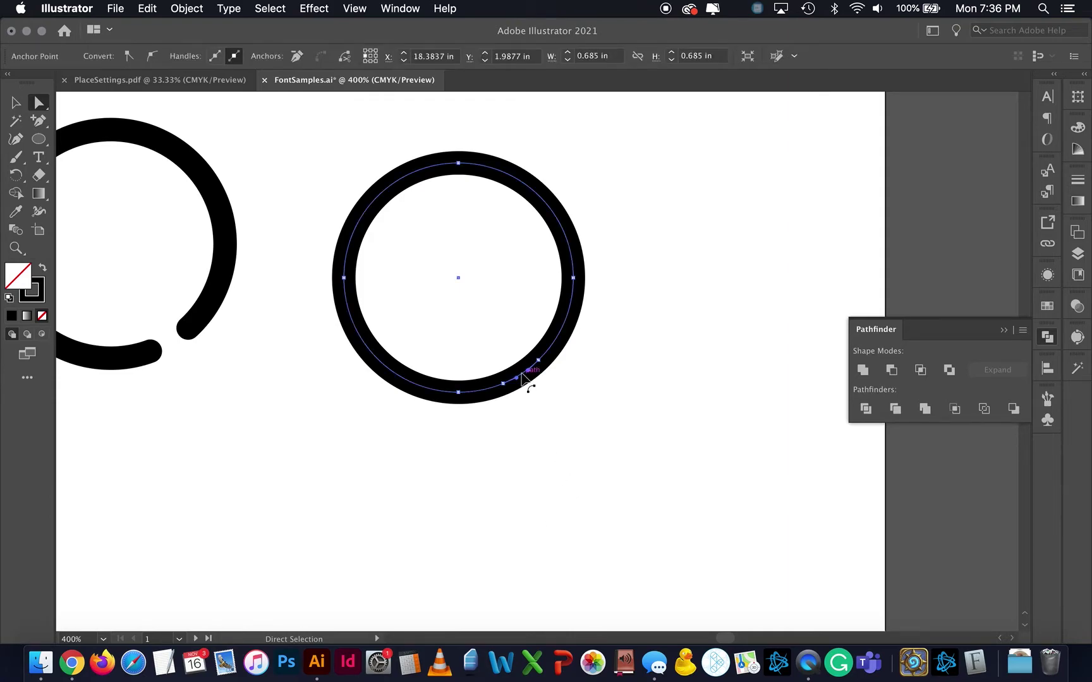
pyautogui.press('Delete')
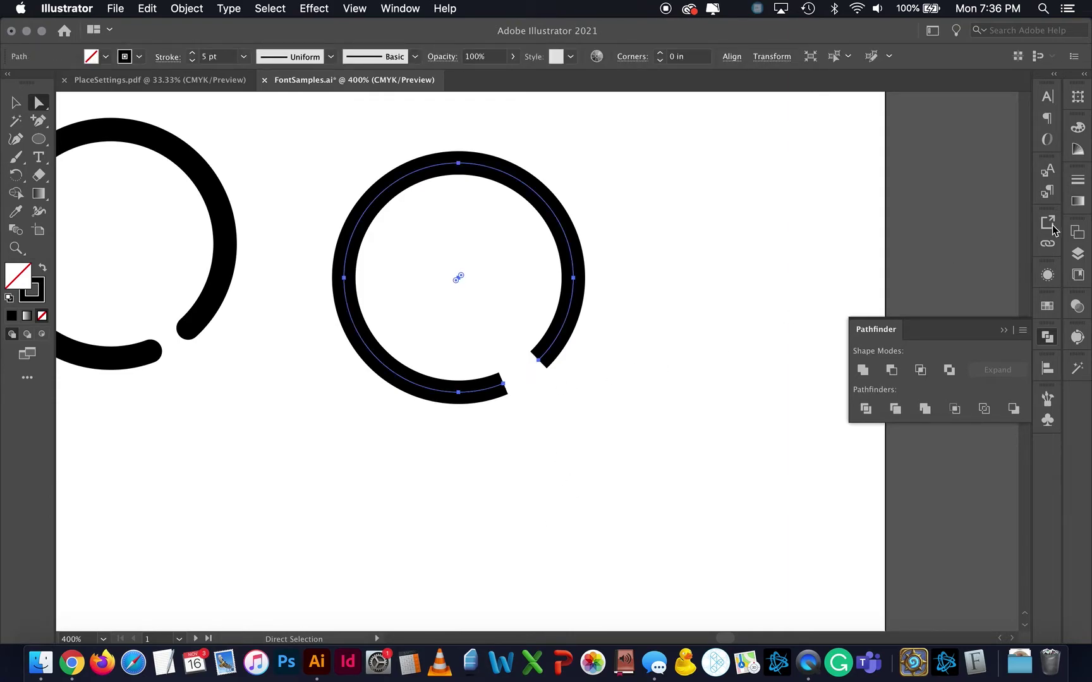
# Step: Give the open circle's stroke rounded end caps and deselect it
pyautogui.click(1078, 191)
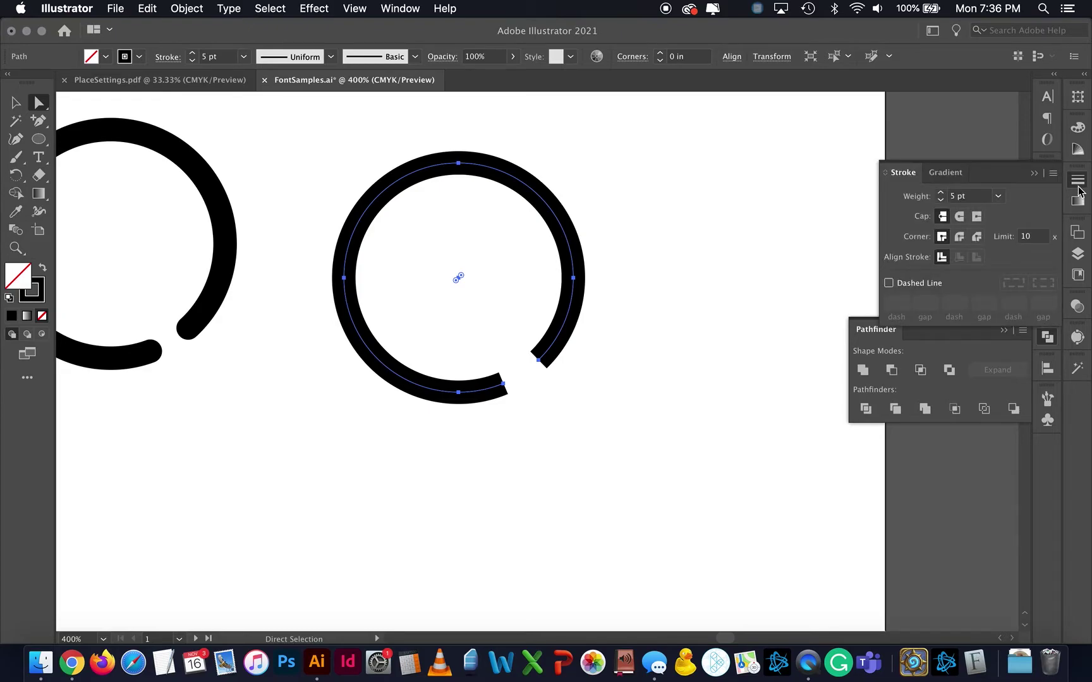
pyautogui.click(960, 218)
pyautogui.click(14, 96)
pyautogui.click(341, 435)
# Step: Move the new gapped circle above the "bo" of "PBboORA" to compare it with the font's letters, and deselect everything
pyautogui.press('super+minus')
pyautogui.press('super+minus')
pyautogui.press('super+minus')
pyautogui.hscroll(-8, 643, 529)
pyautogui.scroll(2, 642, 530)
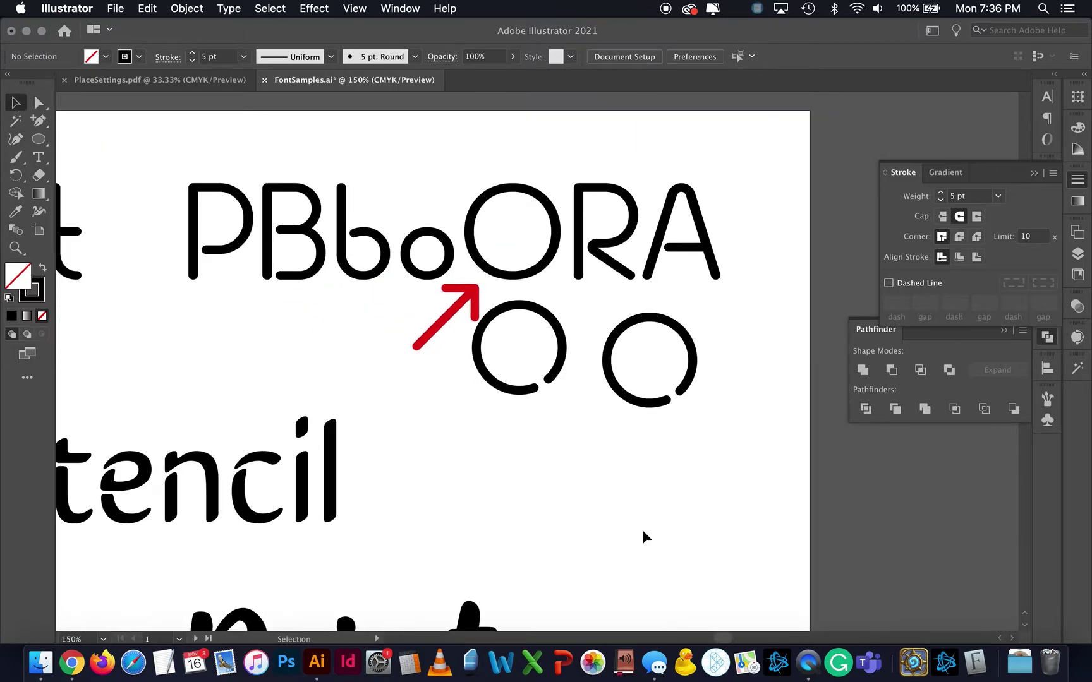
pyautogui.moveTo(763, 434); pyautogui.dragTo(512, 226)
pyautogui.click(591, 204)
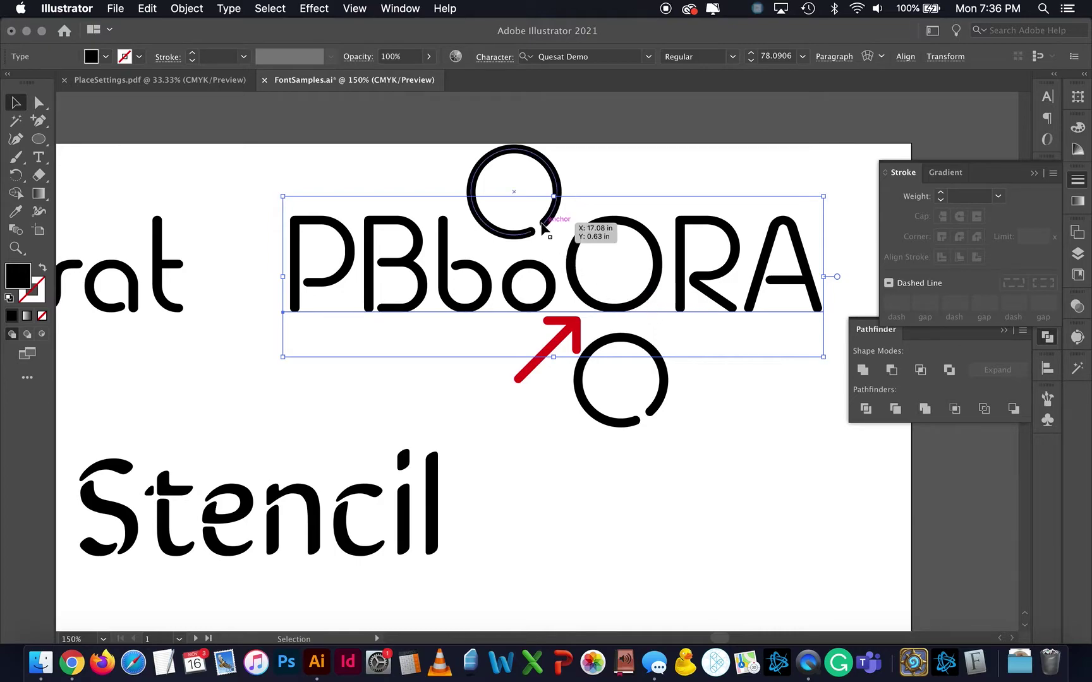
pyautogui.click(562, 482)
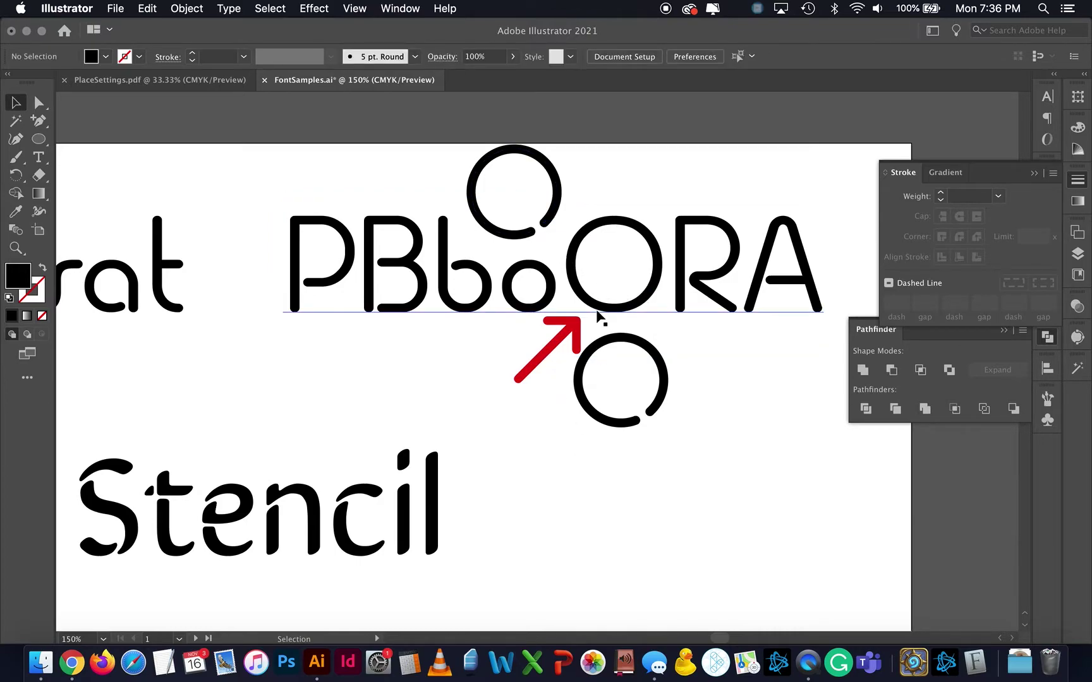
# Step: Examine the letter shapes and stencil gaps of the Quesat, Sirin Stencil and Tingler Print samples
pyautogui.hscroll(-5, 319, 282)
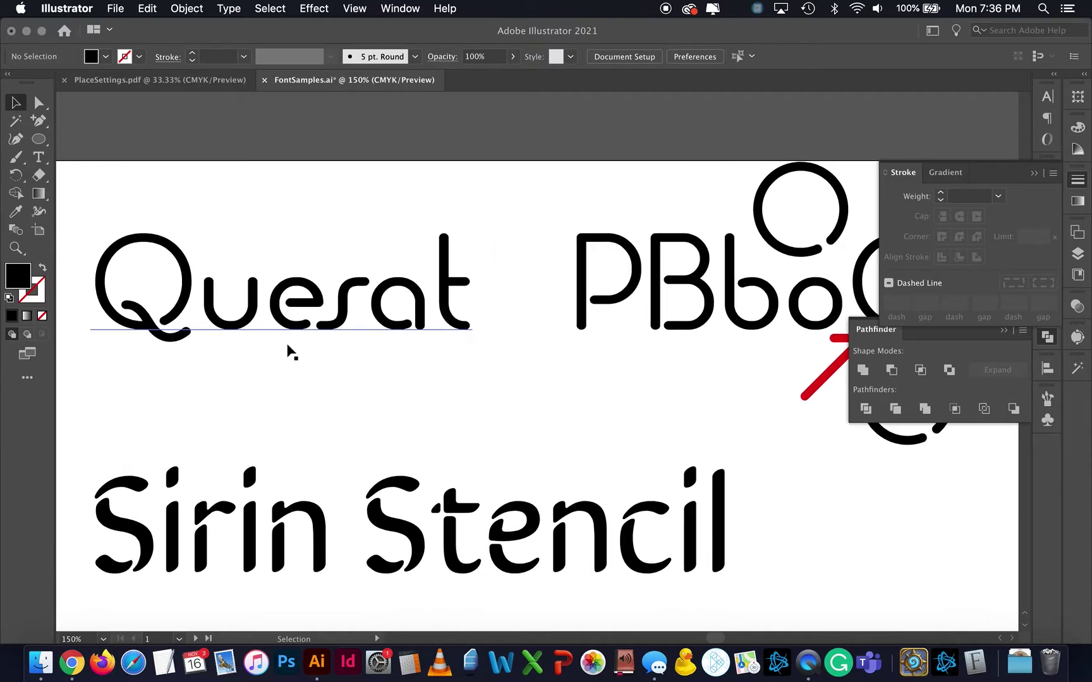
pyautogui.scroll(-3, 287, 351)
pyautogui.hscroll(3, 287, 350)
pyautogui.scroll(-3, 657, 249)
pyautogui.hscroll(-6, 657, 249)
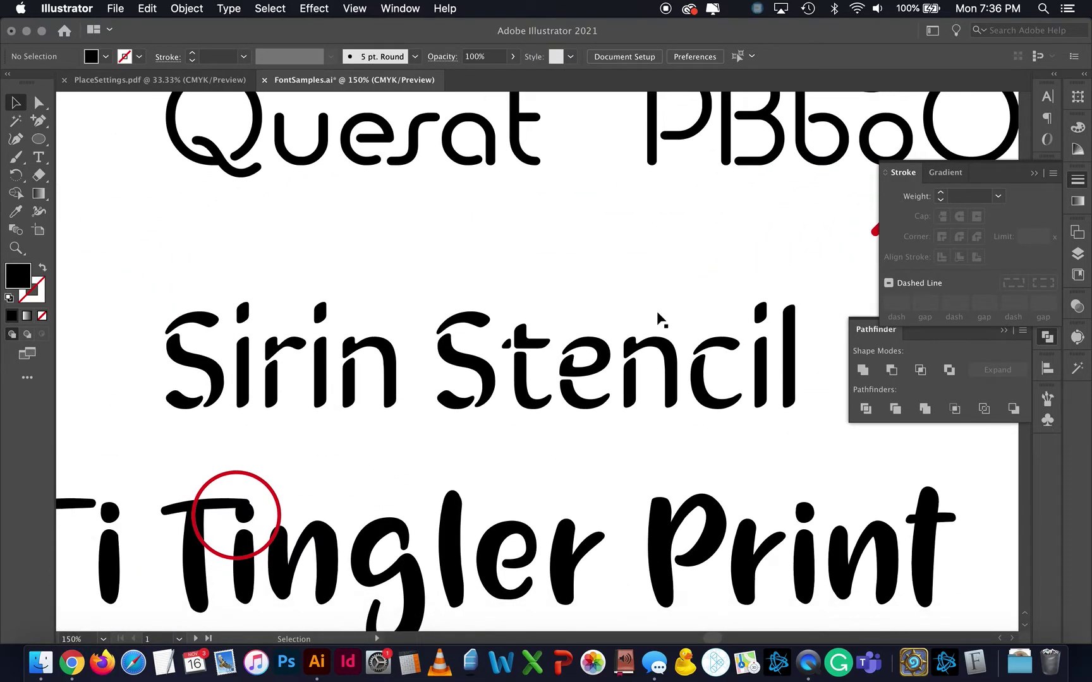
# Step: Examine the letter shapes of the Tingler Print and Tingler Script samples, especially the closely spaced T and i in Tingler Print
pyautogui.press('super+minus')
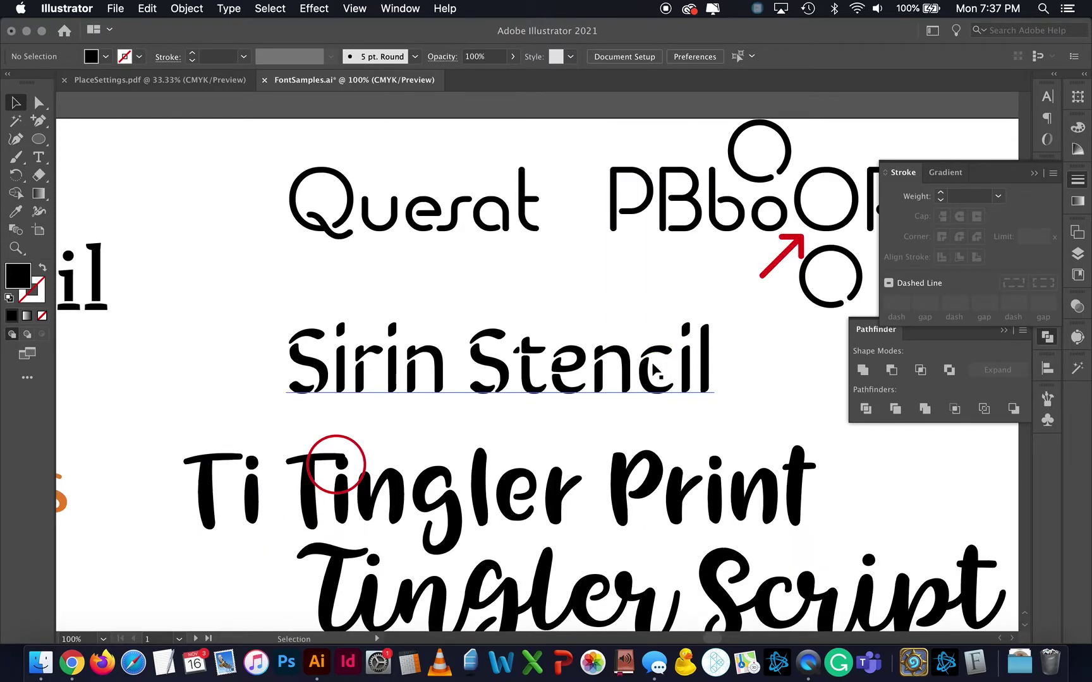
pyautogui.press('super+minus')
pyautogui.scroll(-3, 638, 515)
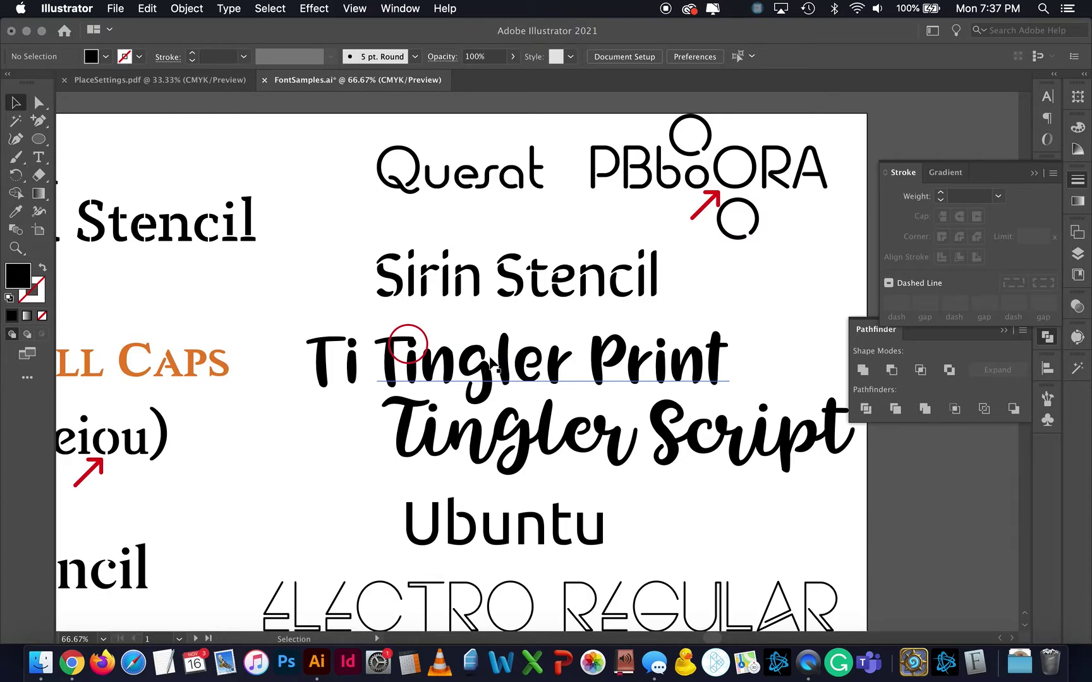
pyautogui.hscroll(-2, 663, 451)
pyautogui.press('super+equal')
pyautogui.press('super+equal')
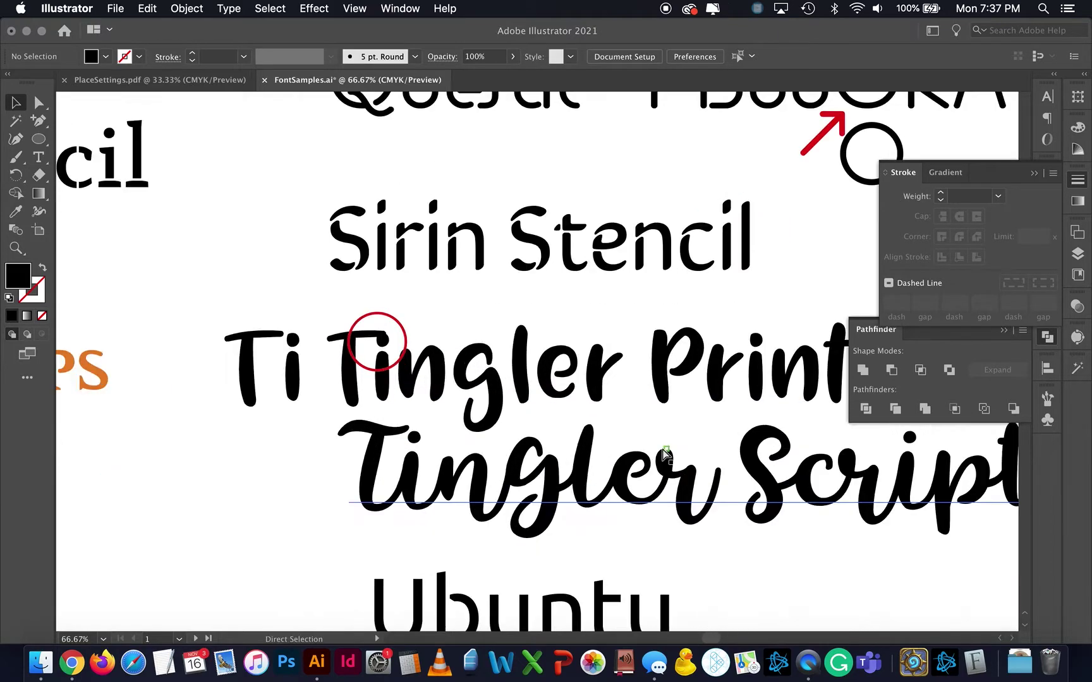
pyautogui.hscroll(-5, 529, 422)
pyautogui.scroll(-1, 529, 422)
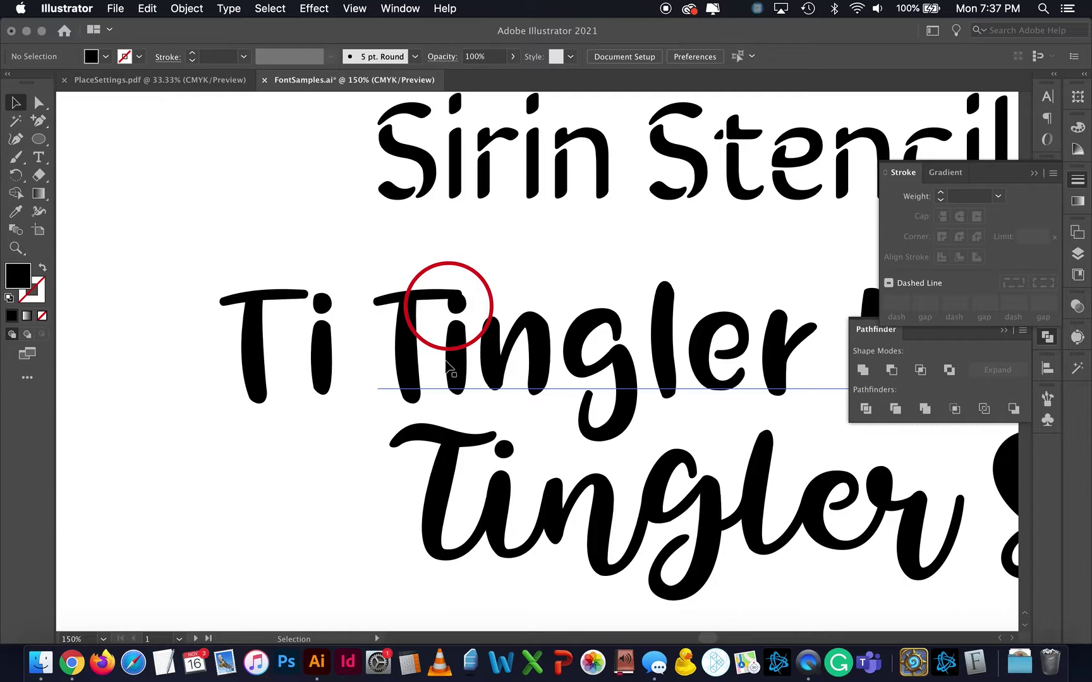
# Step: Set the kerning between the T and i of "Tingler" in the Tingler Print sample to 74
pyautogui.doubleClick(329, 366)
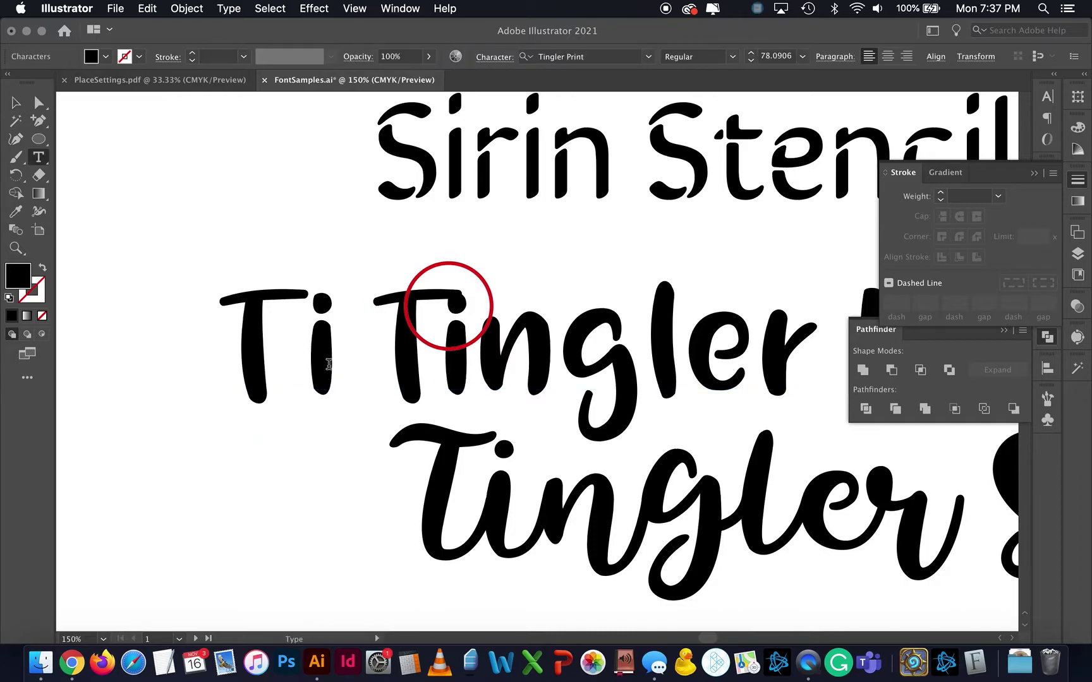
pyautogui.click(442, 371)
pyautogui.click(1033, 173)
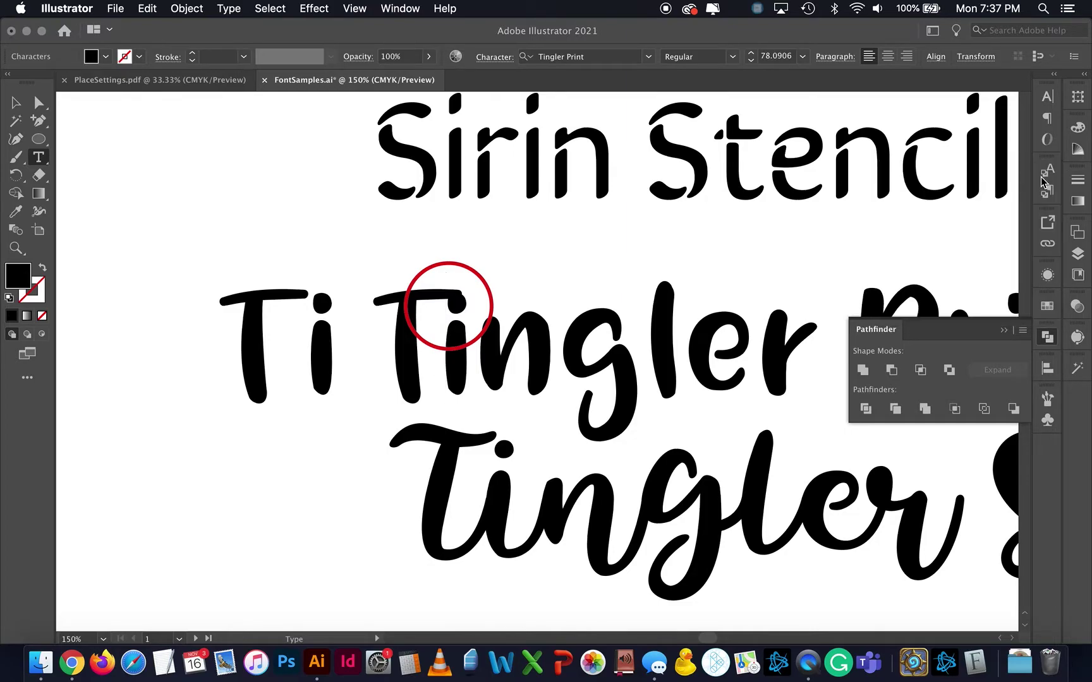
pyautogui.click(1004, 329)
pyautogui.click(1047, 96)
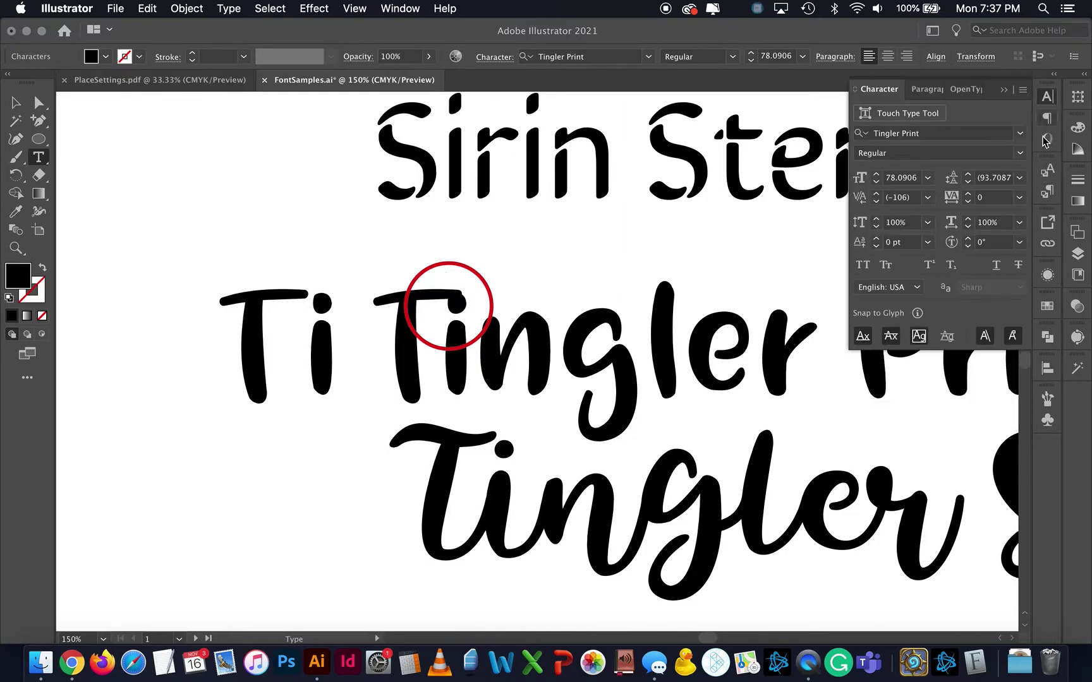
pyautogui.click(969, 194)
pyautogui.click(969, 194)
pyautogui.click(968, 193)
pyautogui.click(968, 194)
pyautogui.click(969, 194)
pyautogui.click(969, 194)
pyautogui.moveTo(969, 196); pyautogui.dragTo(970, 196)
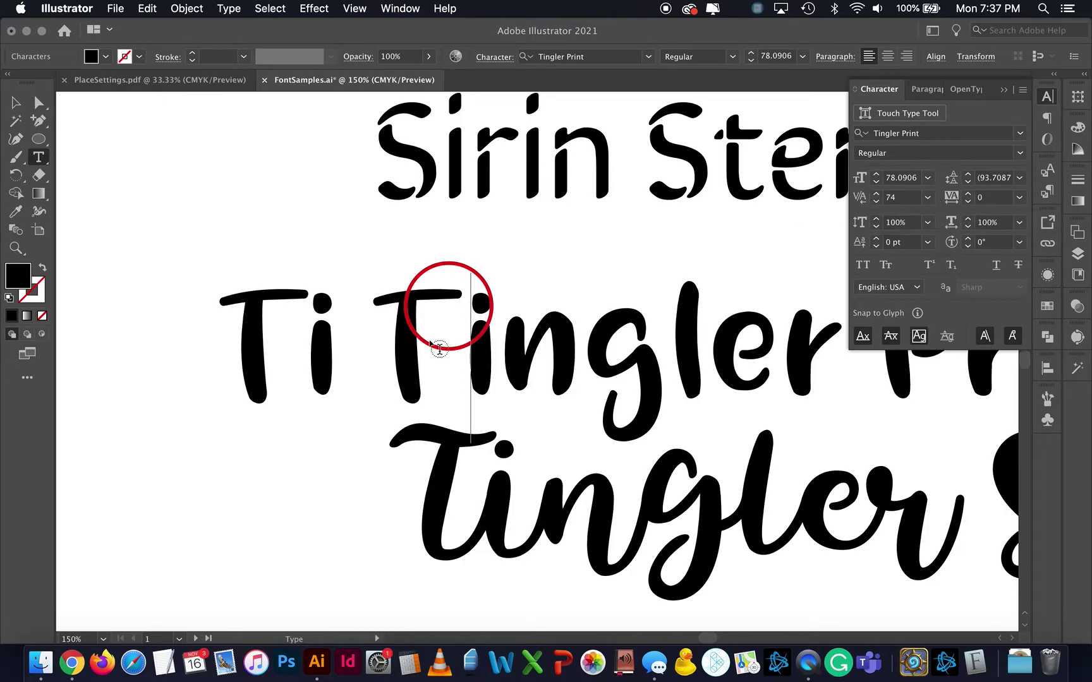
# Step: Set the tracking of the word "Tingler" in the Tingler Print sample to 7 and clear the text highlight
pyautogui.moveTo(424, 383); pyautogui.dragTo(830, 397)
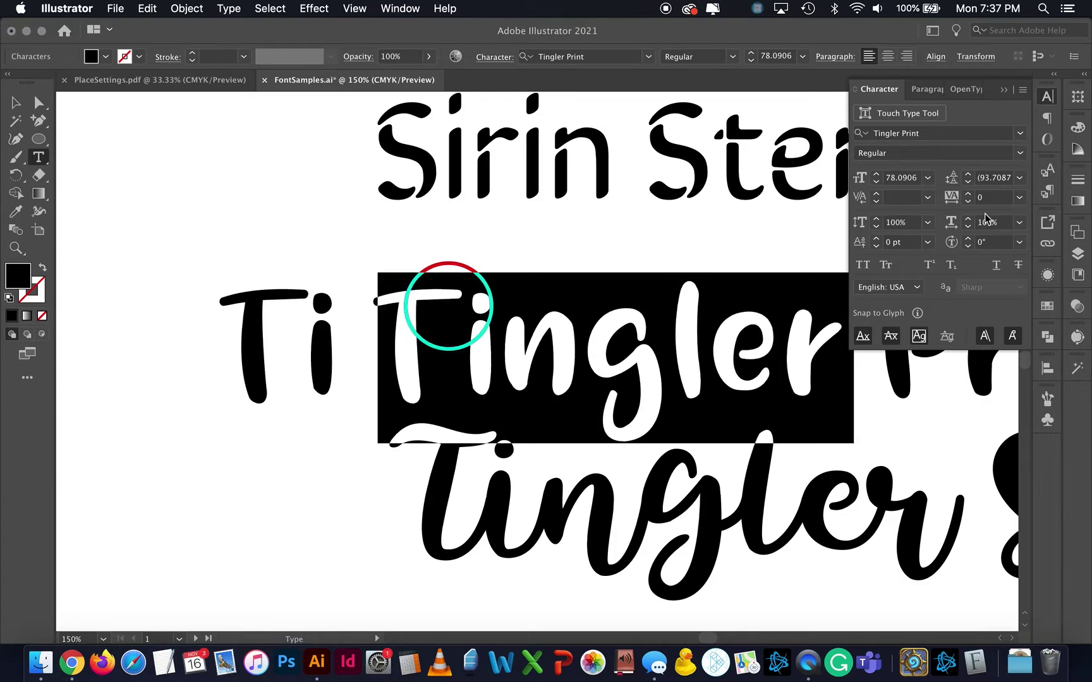
pyautogui.click(969, 194)
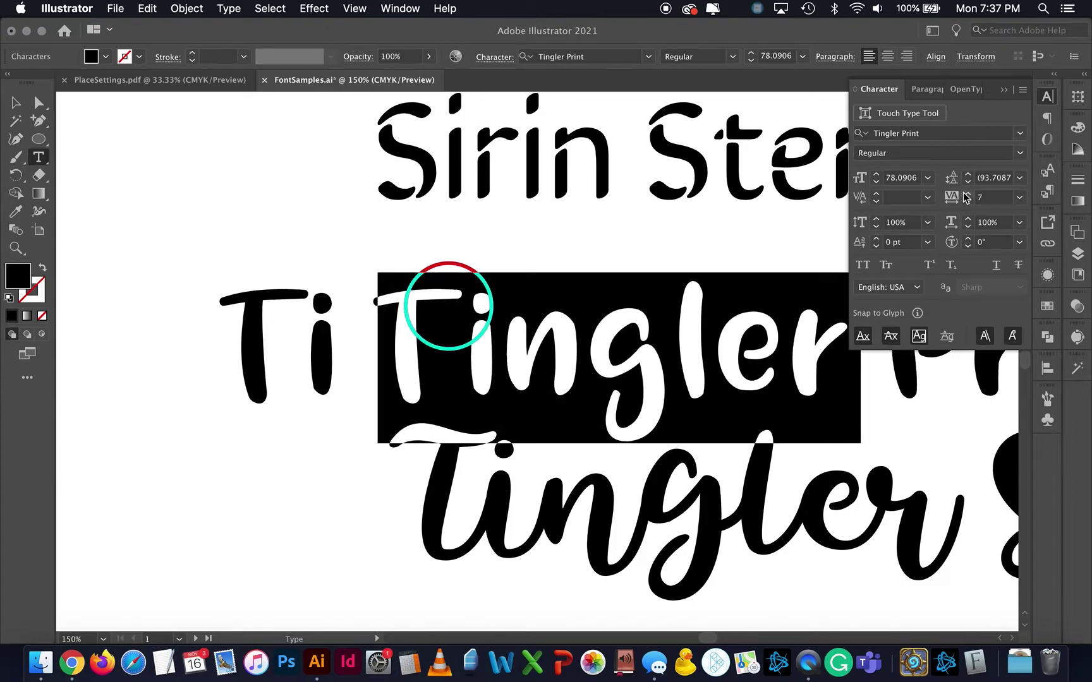
pyautogui.click(650, 302)
pyautogui.click(591, 331)
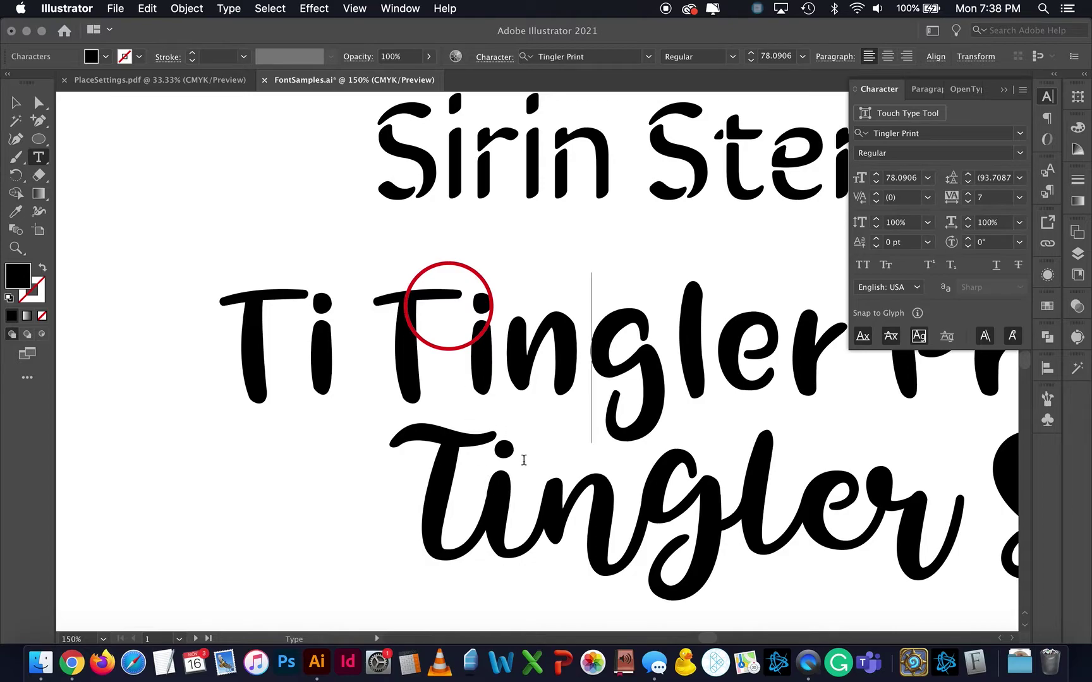
# Step: Examine the Tingler Script, Ubuntu, Electro Regular and Picolo Block samples, and review the whole stencil fonts artboard
pyautogui.press('super+minus')
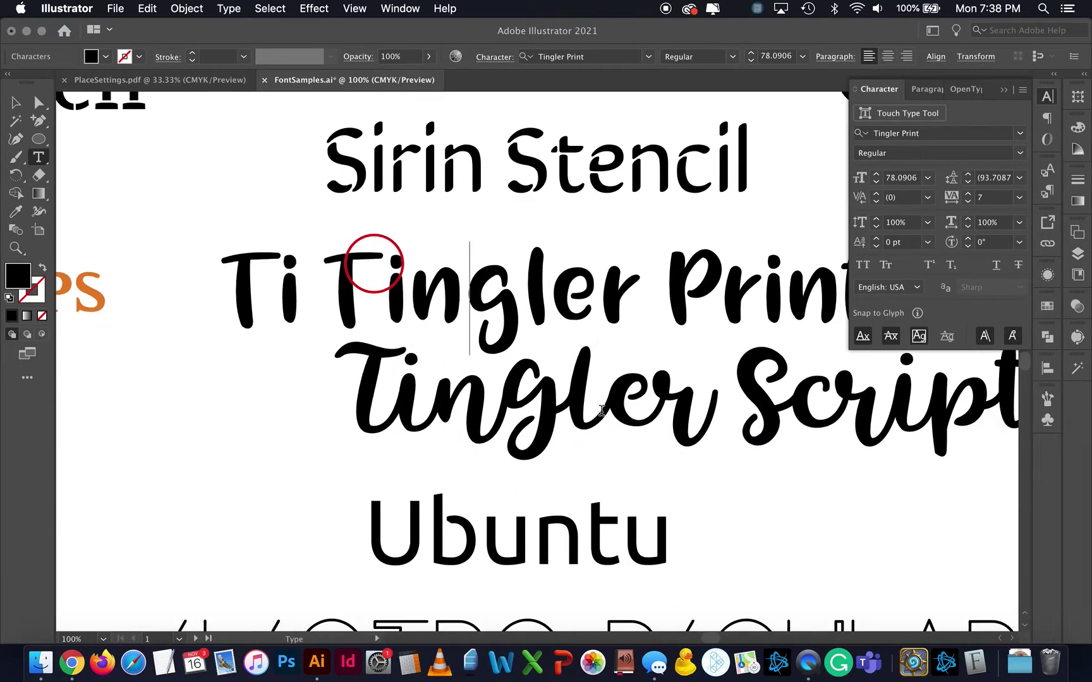
pyautogui.hscroll(5, 664, 407)
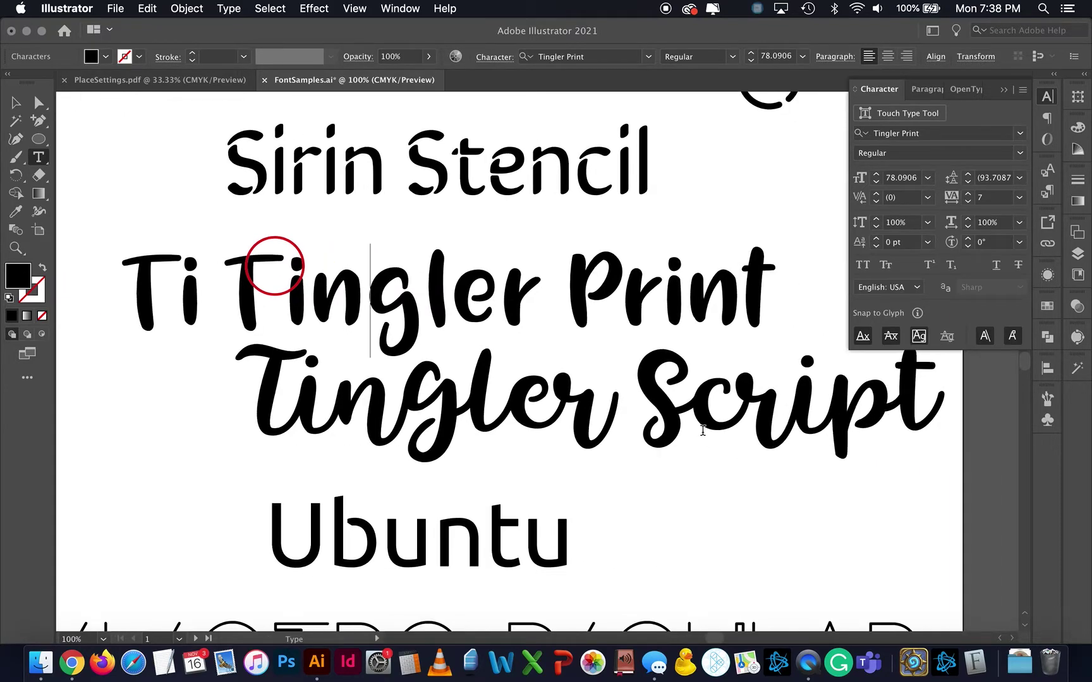
pyautogui.scroll(-2, 705, 431)
pyautogui.hscroll(-2, 704, 431)
pyautogui.keyDown('alt'); pyautogui.scroll(-1, 703, 430); pyautogui.keyUp('alt')
pyautogui.scroll(-4, 592, 468)
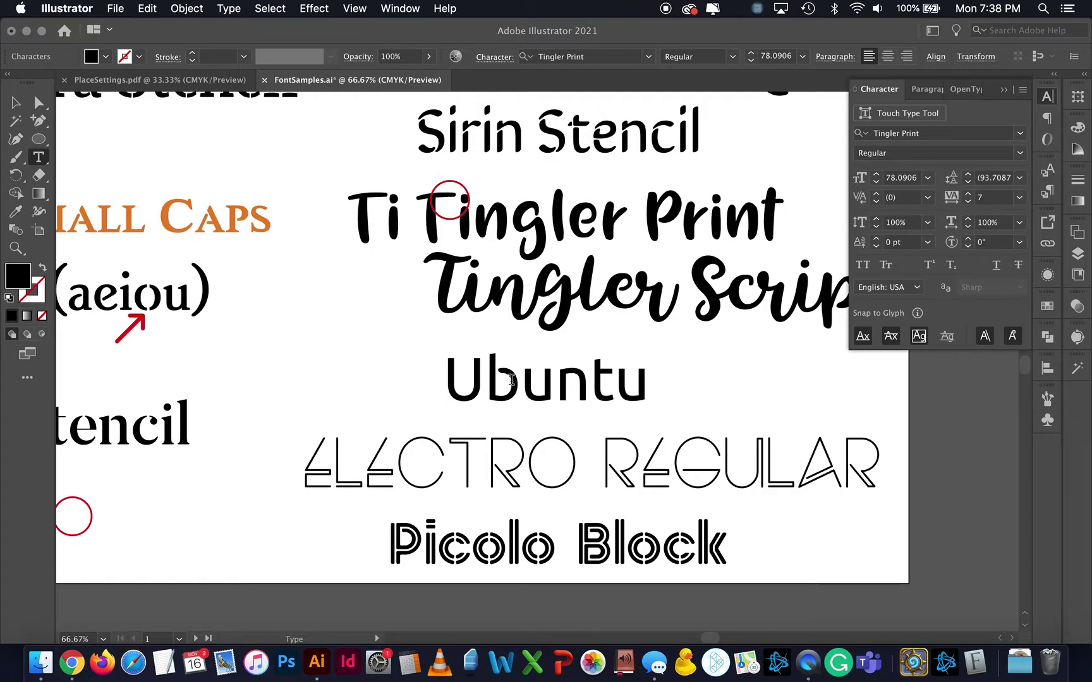
pyautogui.scroll(-1, 565, 444)
pyautogui.scroll(-3, 565, 444)
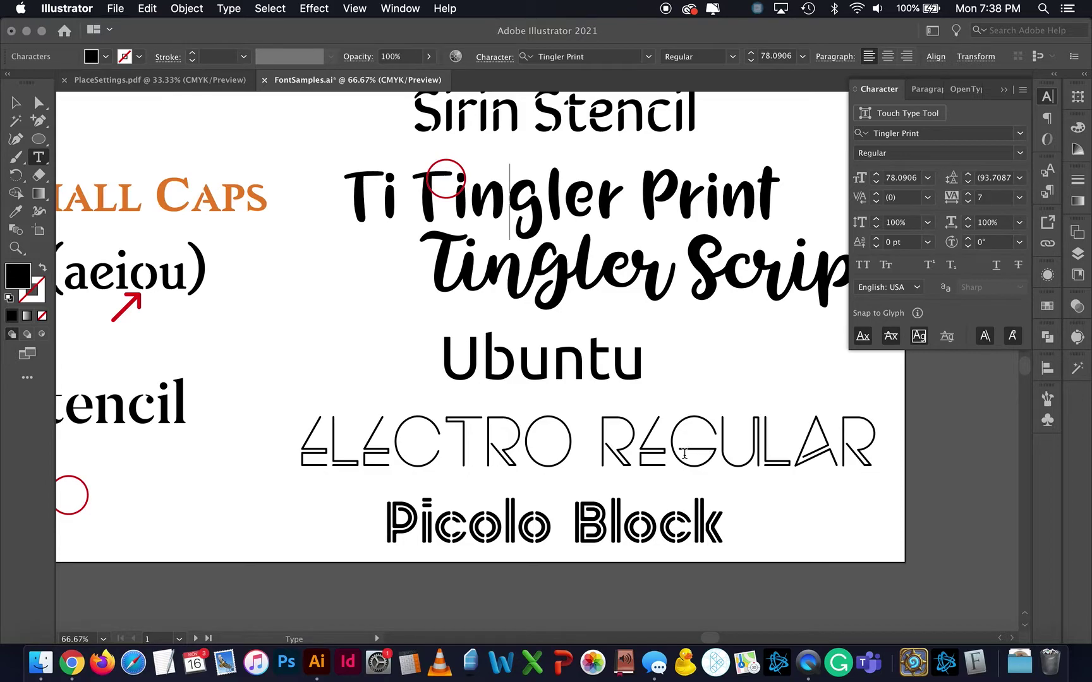
pyautogui.scroll(-3, 739, 487)
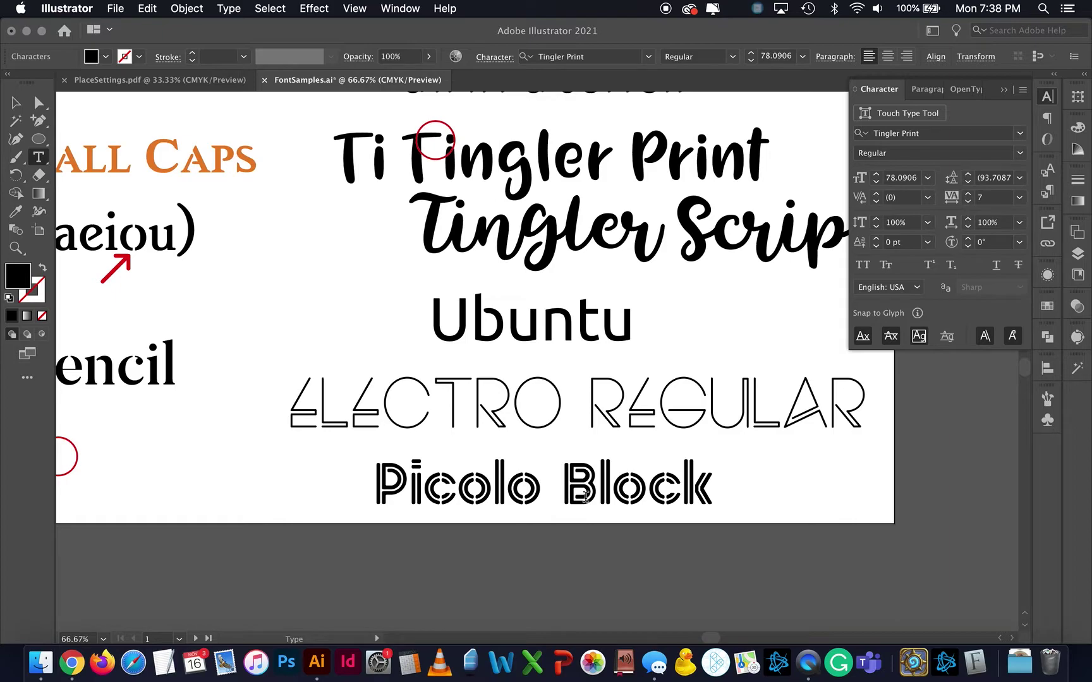
pyautogui.press('super+minus')
pyautogui.press('super+minus')
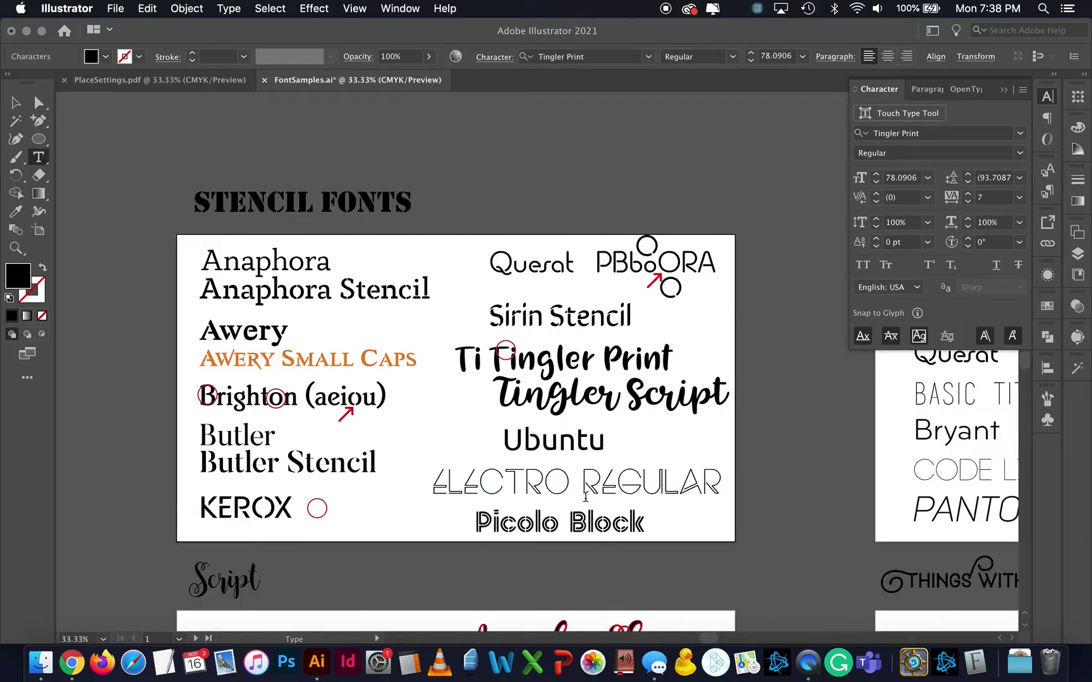
pyautogui.hscroll(2, 491, 297)
pyautogui.scroll(-1, 491, 297)
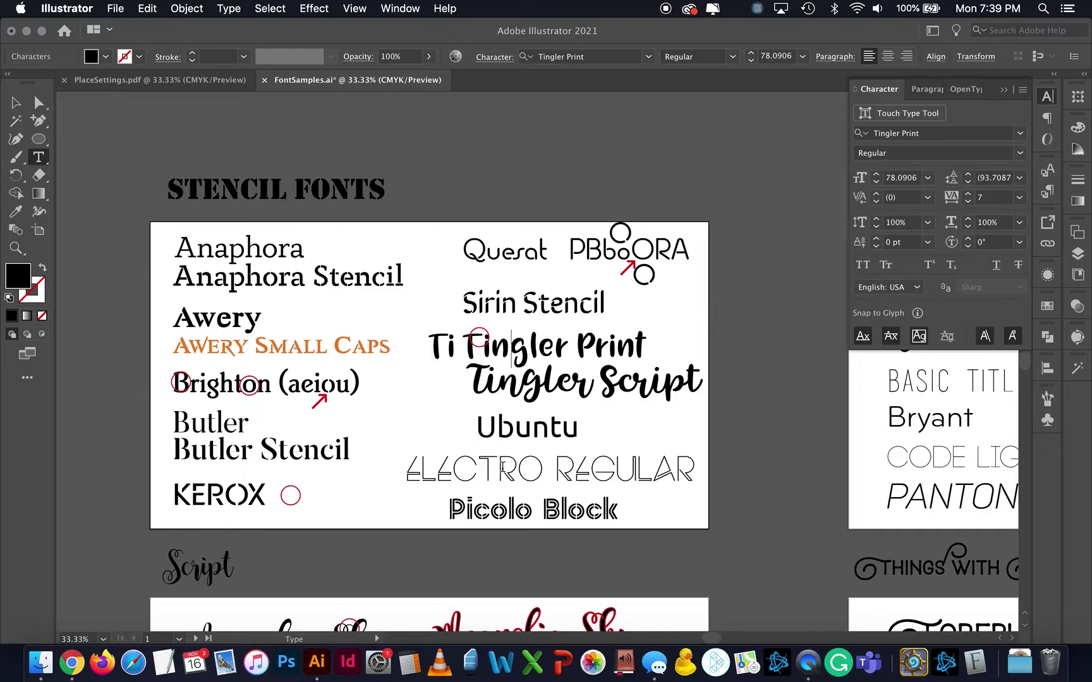
# Step: Review the samples on the Monoline Fonts artboard, leaving text editing with nothing selected
pyautogui.hscroll(6, 599, 485)
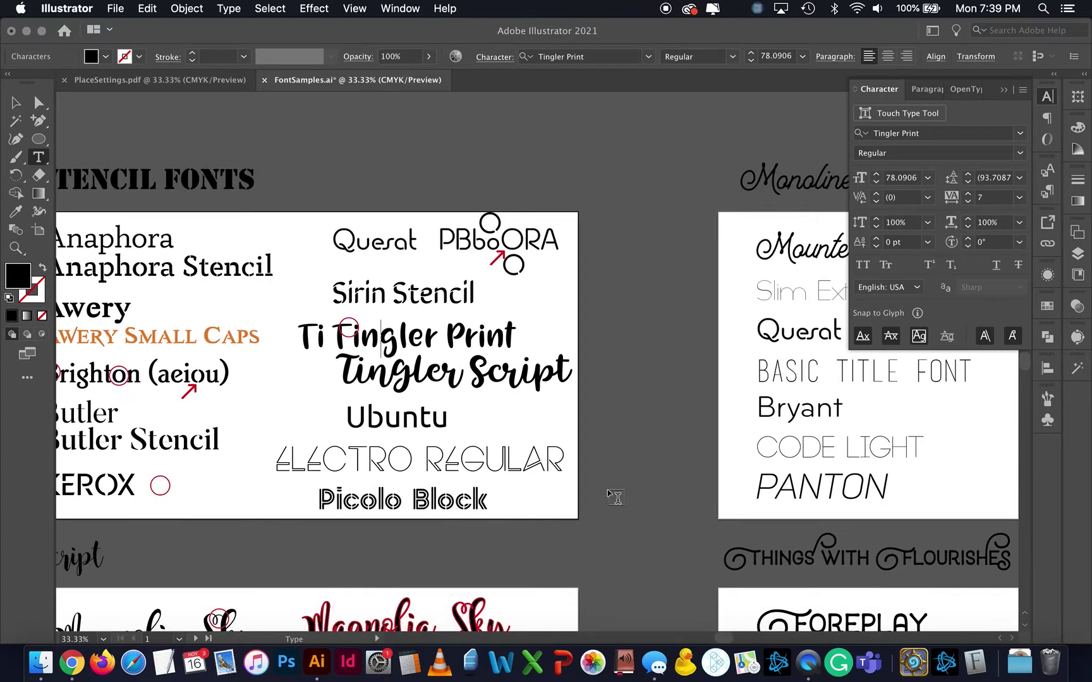
pyautogui.hscroll(14, 616, 497)
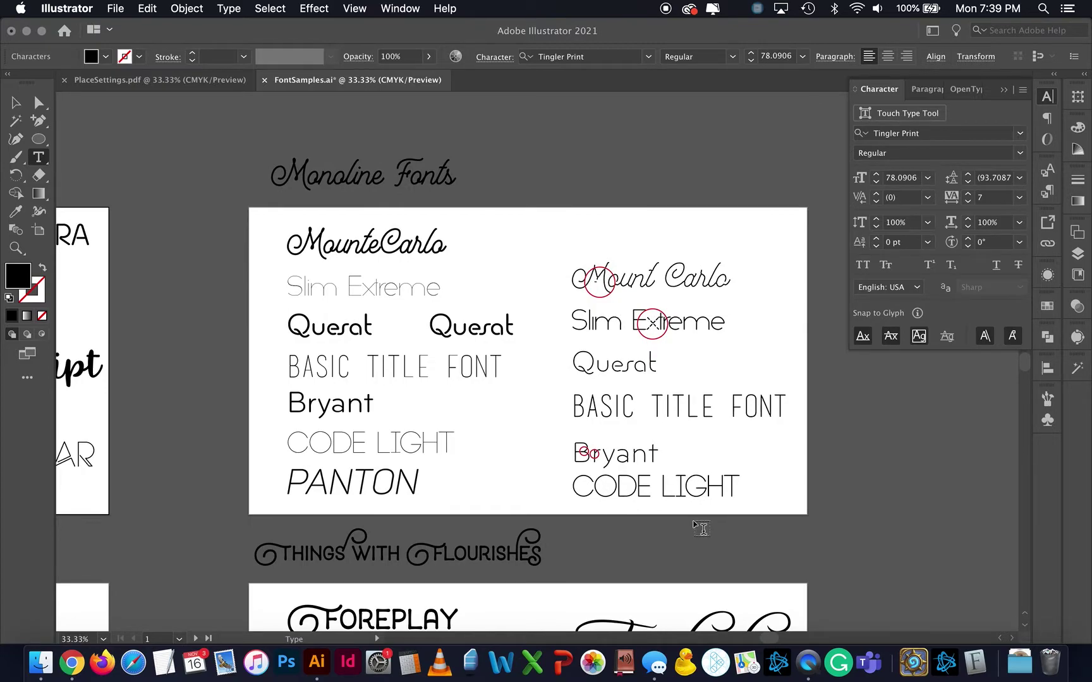
pyautogui.press('super+equal')
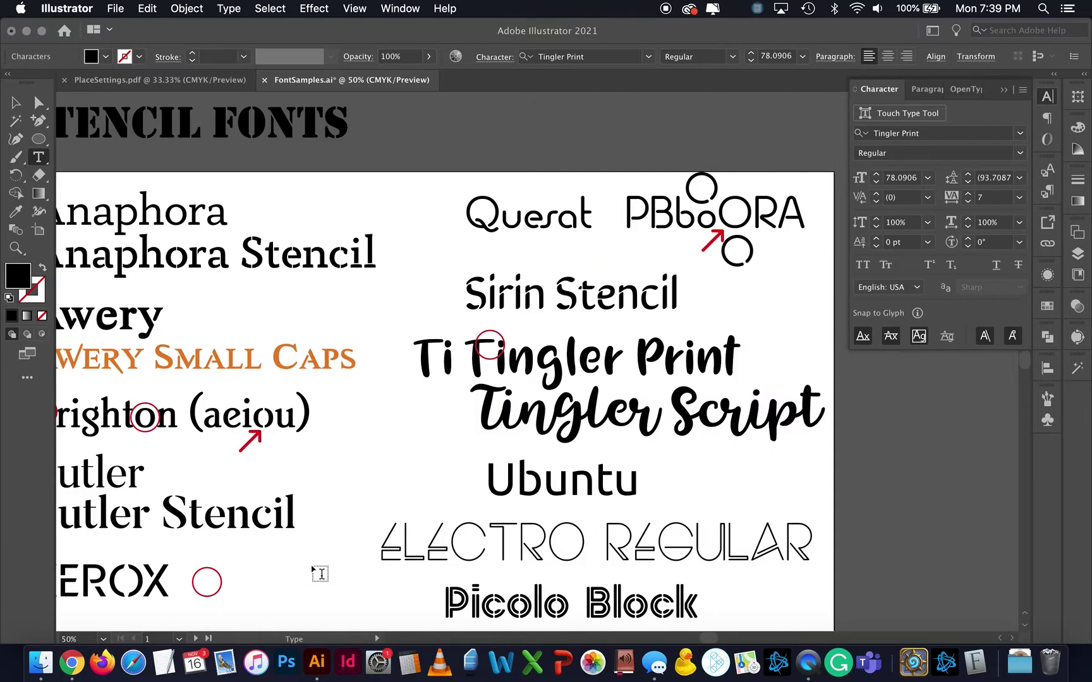
pyautogui.hscroll(3, 638, 458)
pyautogui.hscroll(15, 638, 458)
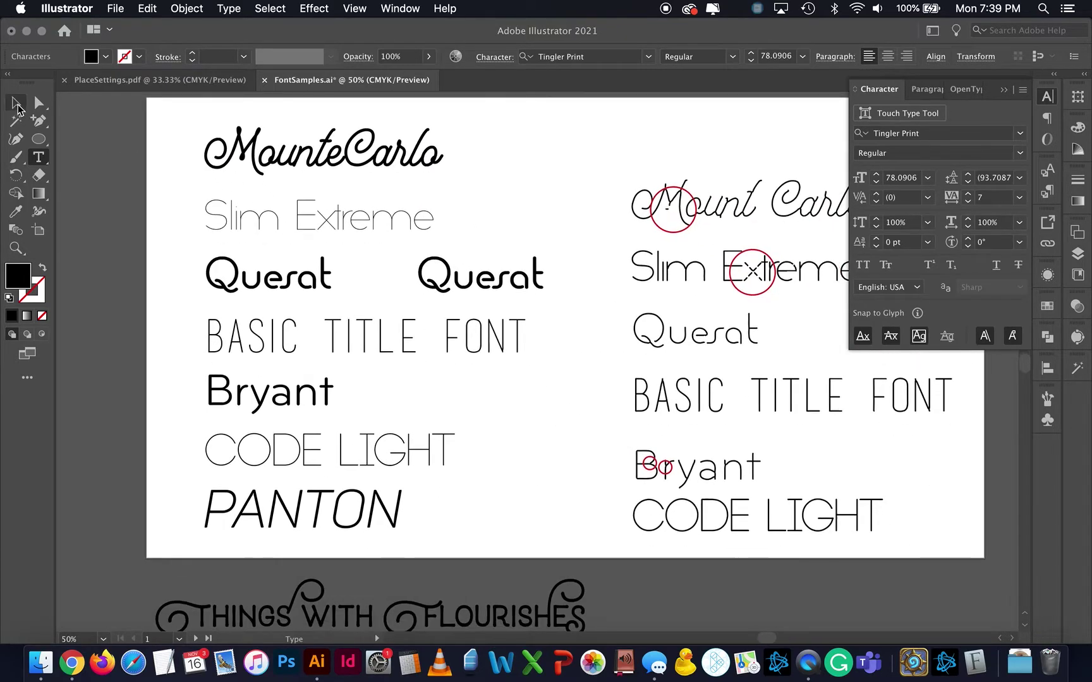
pyautogui.press('Escape')
pyautogui.click(81, 272)
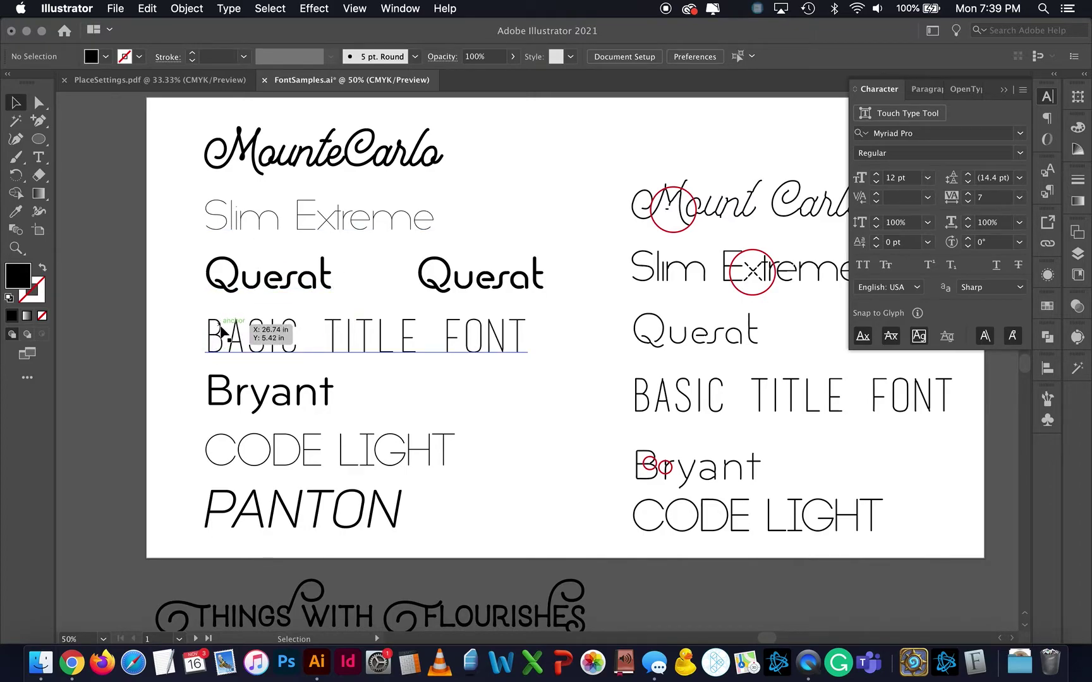
pyautogui.click(667, 9)
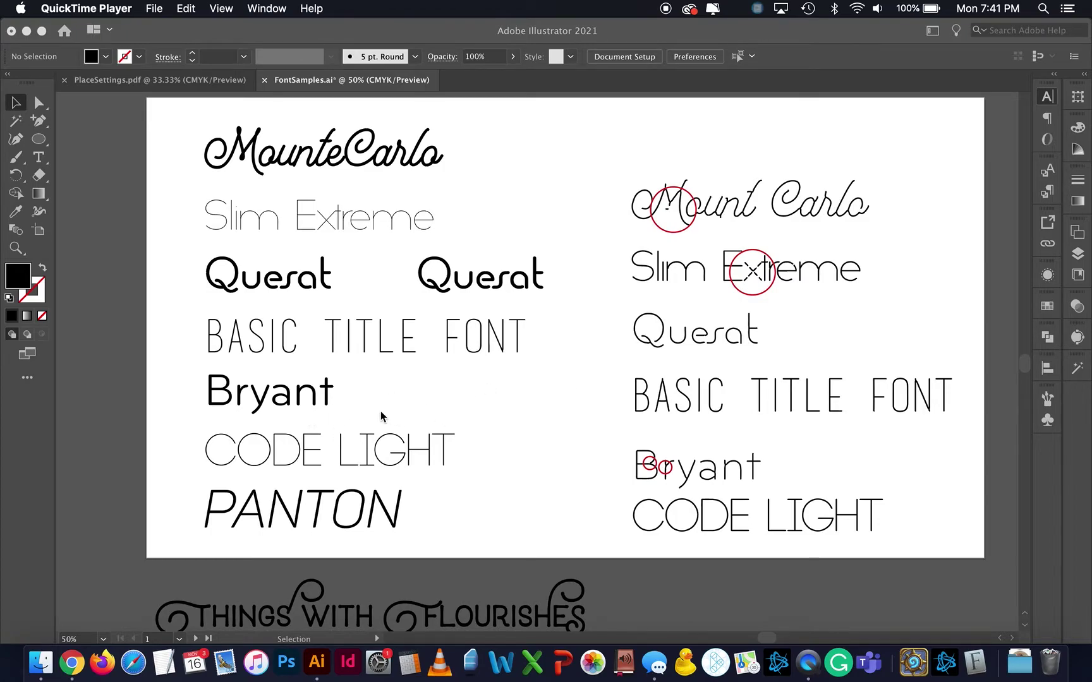
# Step: Convert the black "BASIC TITLE FONT" sample between Quesat and Bryant to outlines
pyautogui.click(350, 359)
pyautogui.click(350, 355)
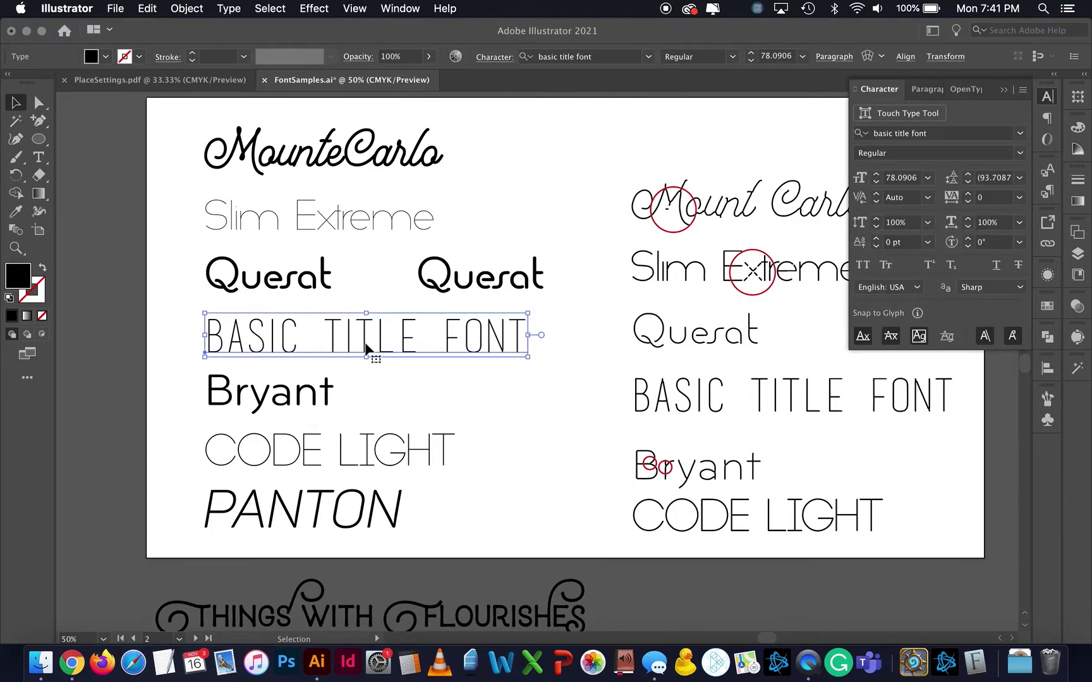
pyautogui.click(189, 7)
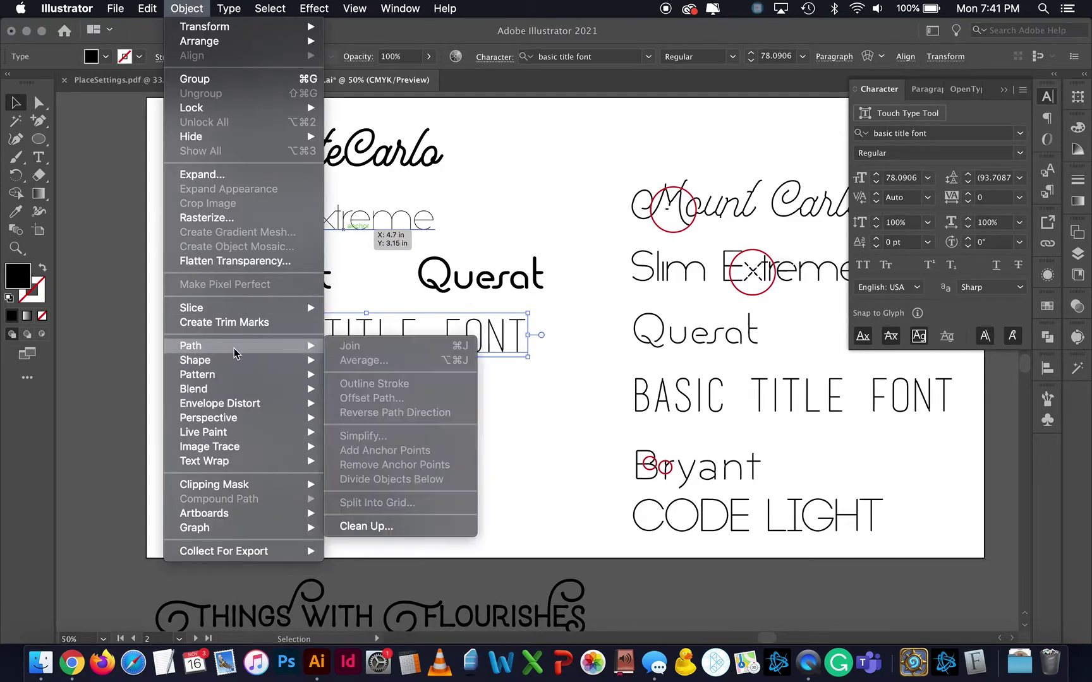
pyautogui.press('Escape')
pyautogui.click(228, 7)
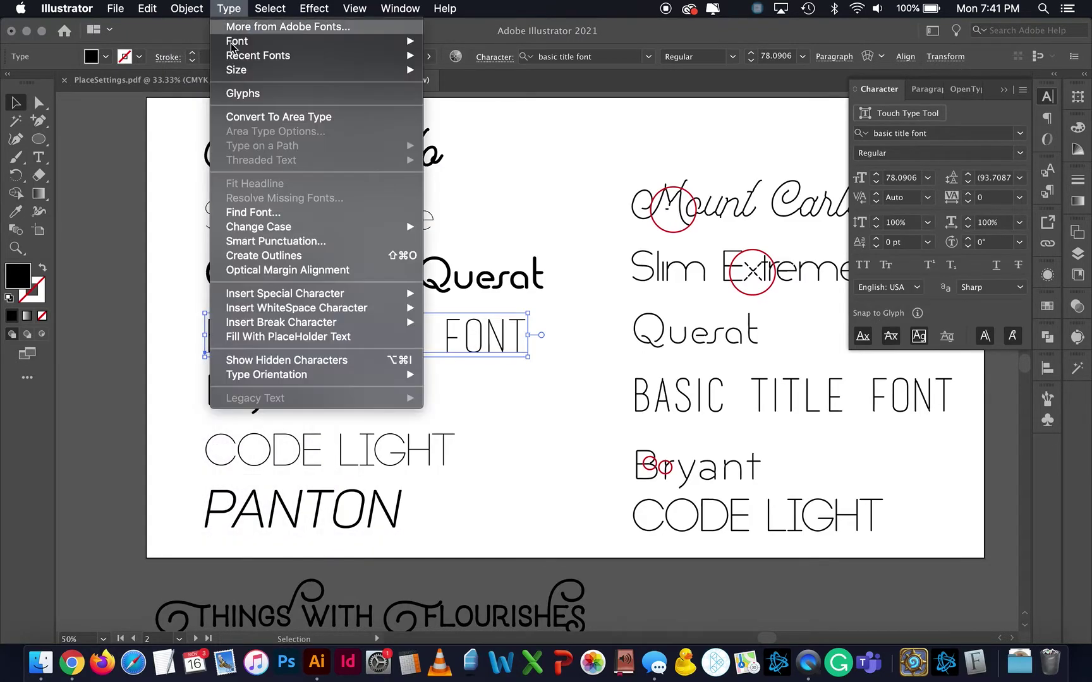
pyautogui.click(286, 255)
# Step: Isolate the outlined I of "TITLE" and inspect the edges of its path up close
pyautogui.press('super+equal')
pyautogui.press('super+equal')
pyautogui.press('super+equal')
pyautogui.press('super+equal')
pyautogui.press('super+equal')
pyautogui.press('super+equal')
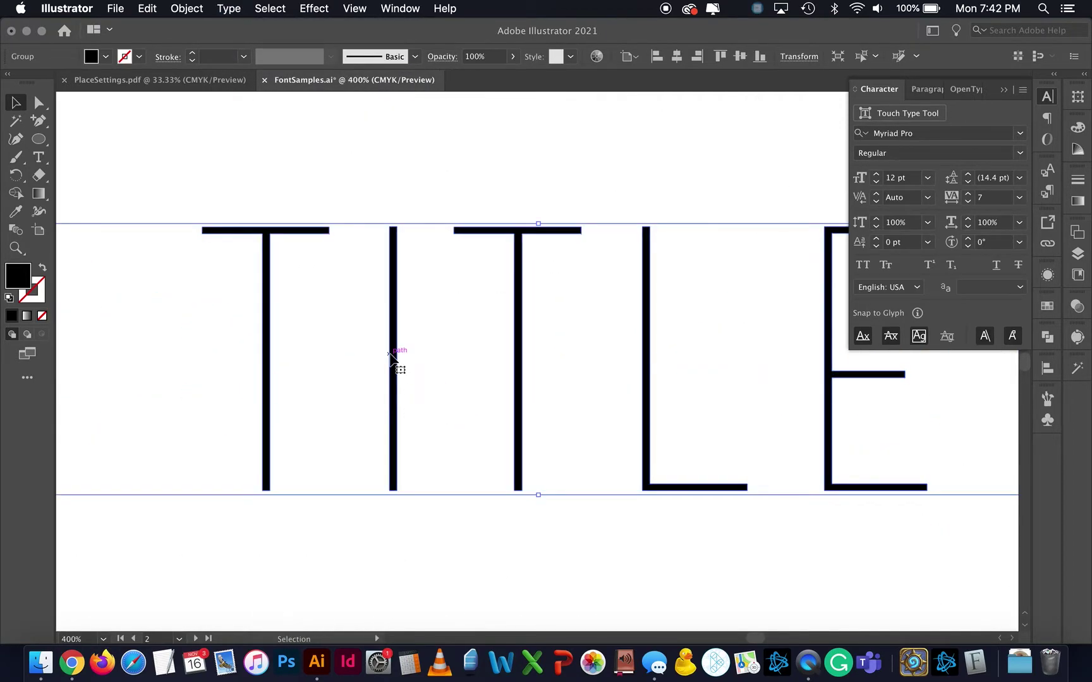
pyautogui.doubleClick(392, 250)
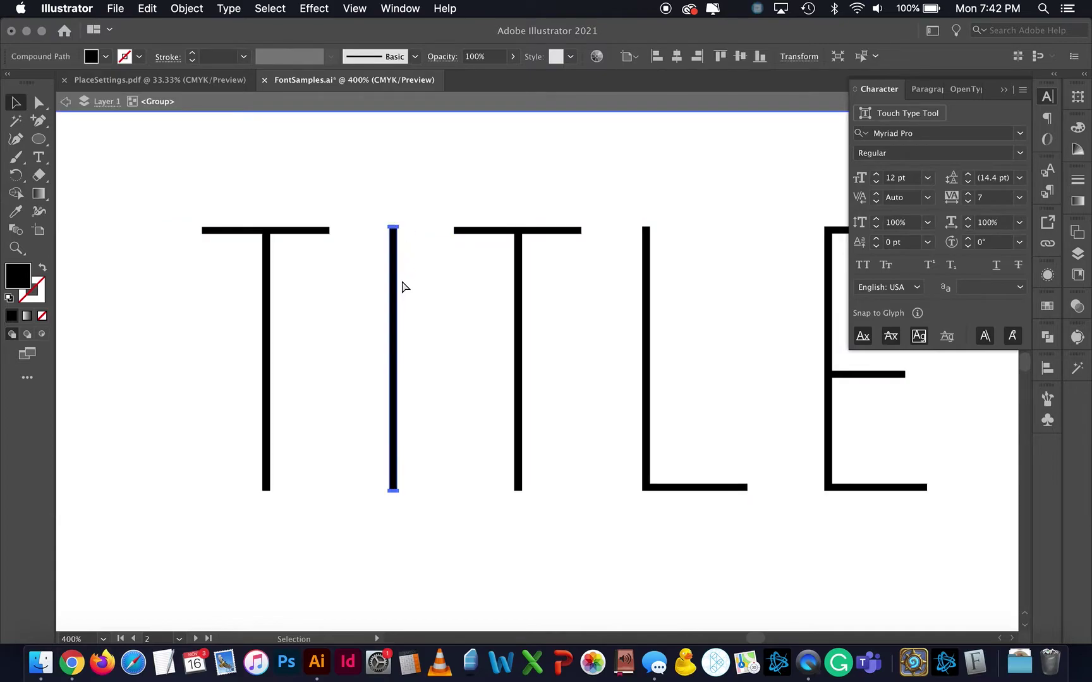
pyautogui.press('super+equal')
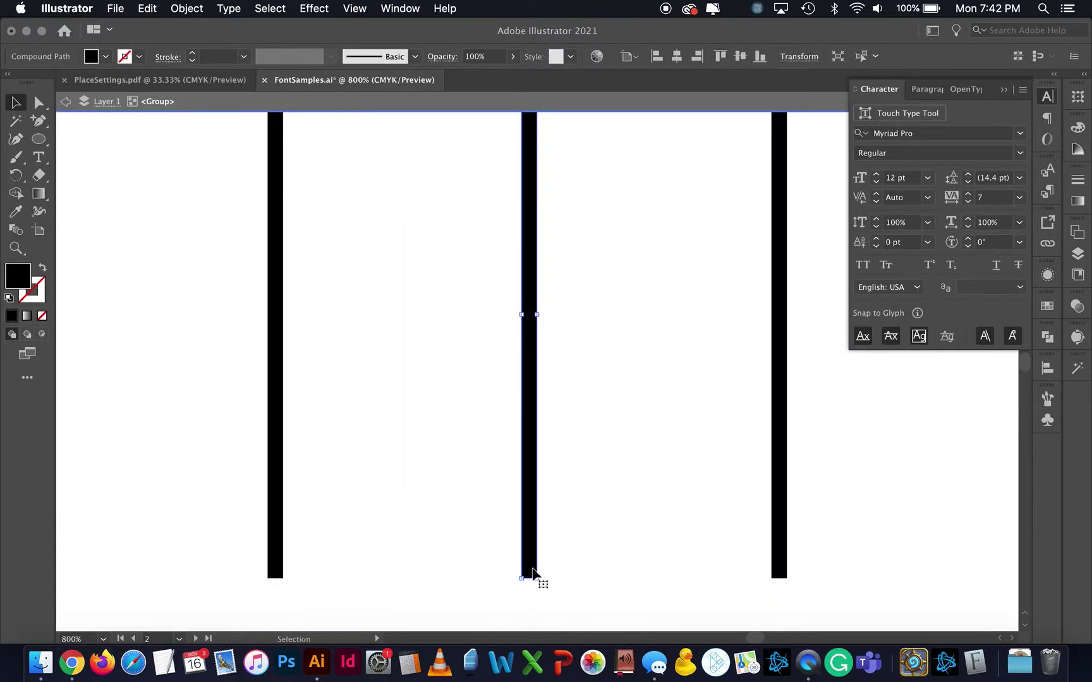
pyautogui.press('a')
# Step: Leave the isolated letter group, deselect everything and review the monoline samples from MounteCarlo to PANTON
pyautogui.press('super+minus')
pyautogui.press('super+minus')
pyautogui.press('super+minus')
pyautogui.press('super+minus')
pyautogui.press('super+minus')
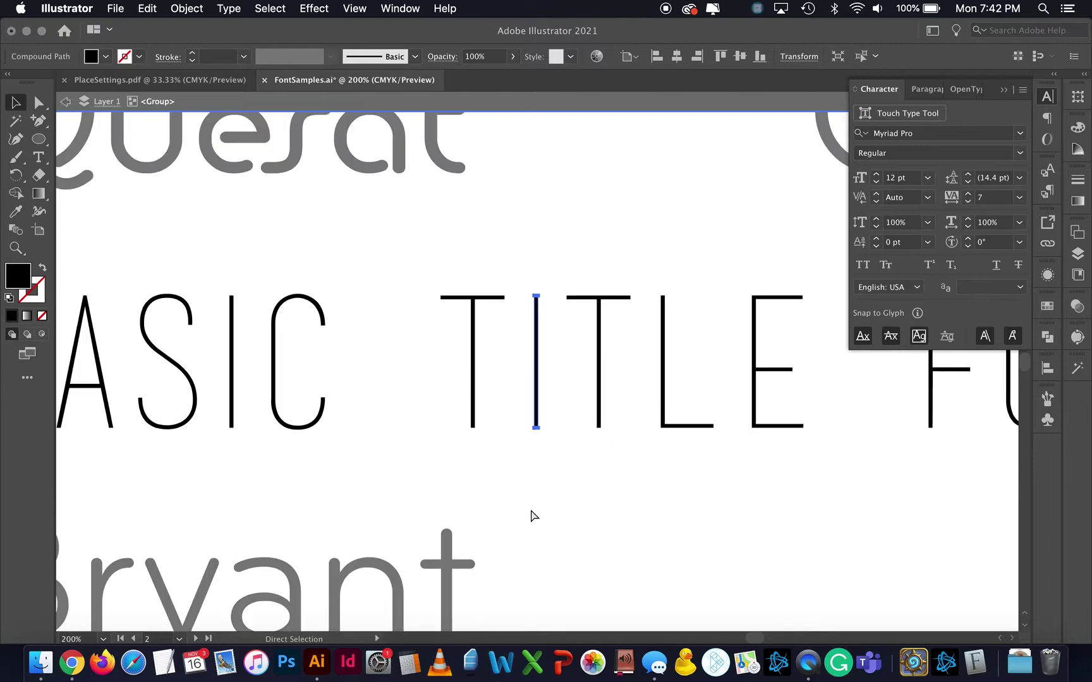
pyautogui.press('v')
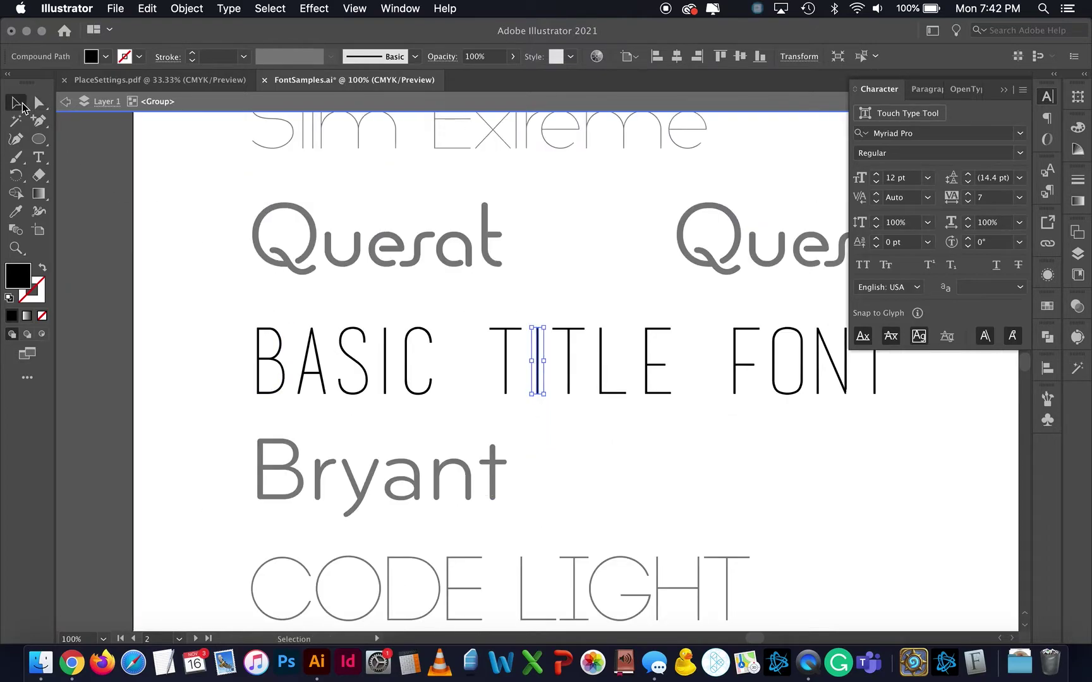
pyautogui.doubleClick(110, 198)
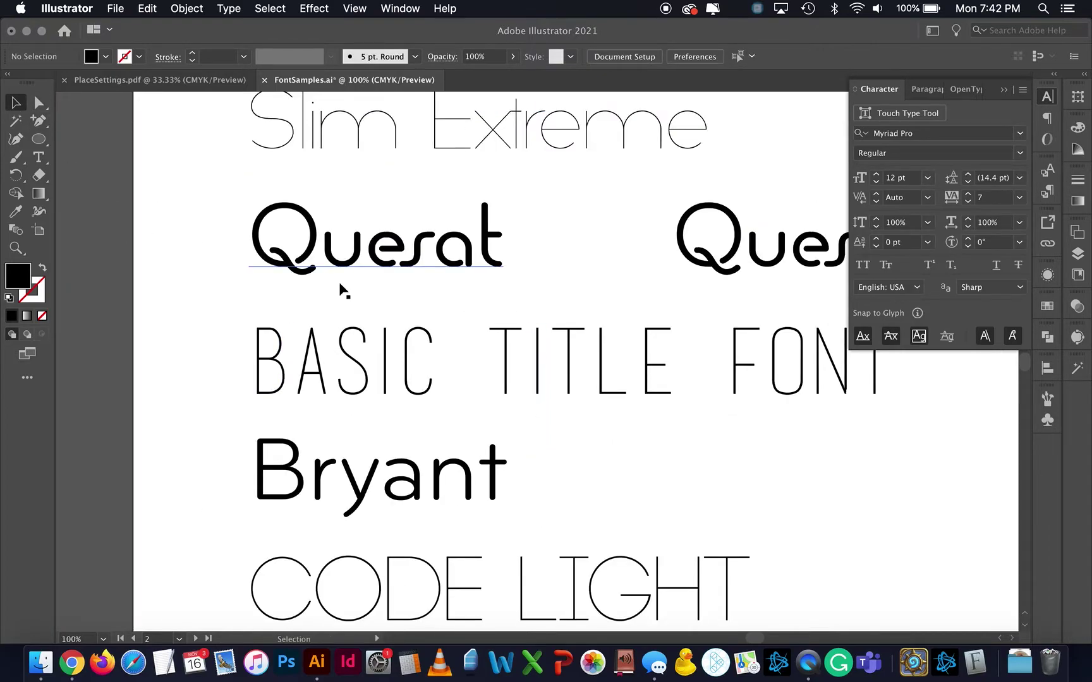
pyautogui.press('super+minus')
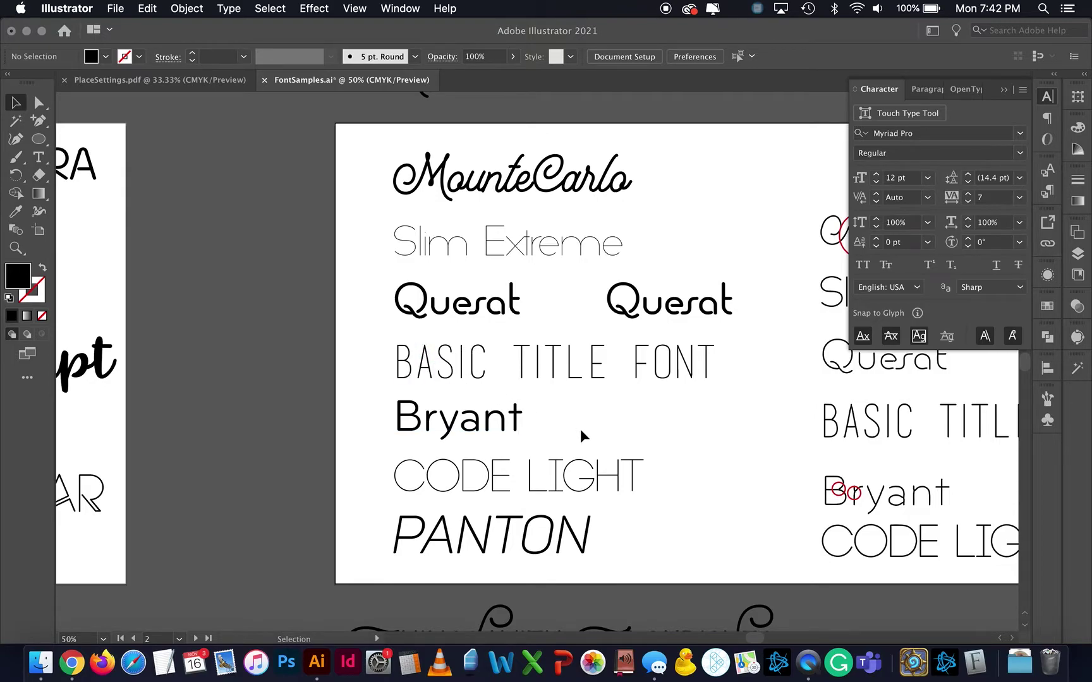
pyautogui.hscroll(2, 694, 472)
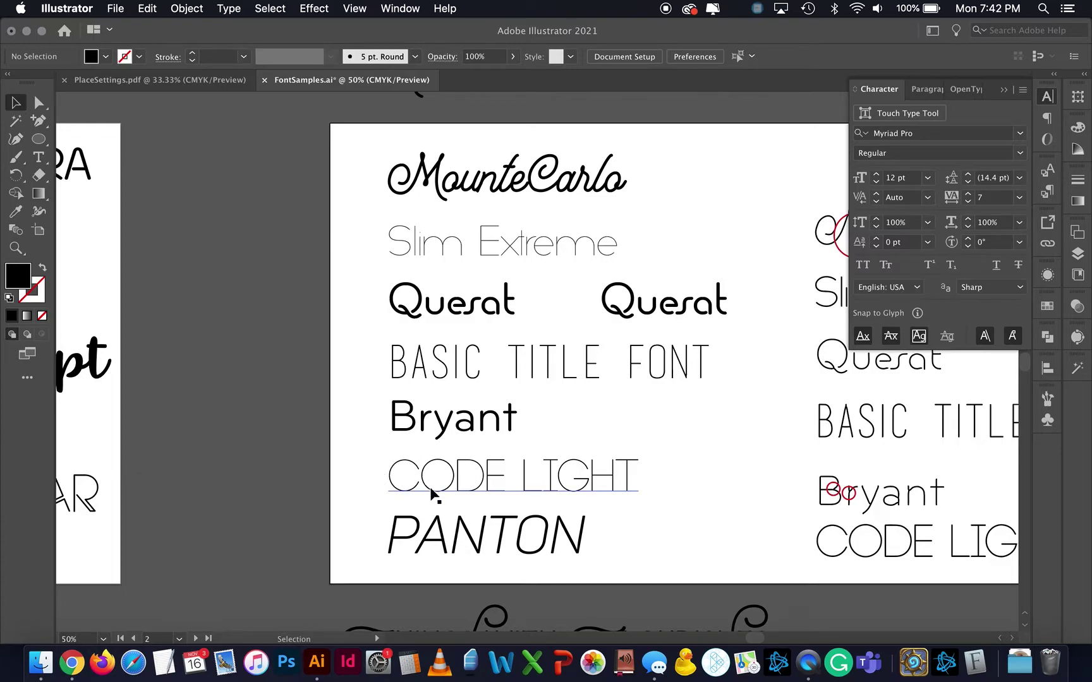
# Step: Copy the thin CODE LIGHT text sample and place the duplicate on the empty canvas beside the Monoline Fonts artboard
pyautogui.hscroll(5, 694, 481)
pyautogui.scroll(-2, 693, 480)
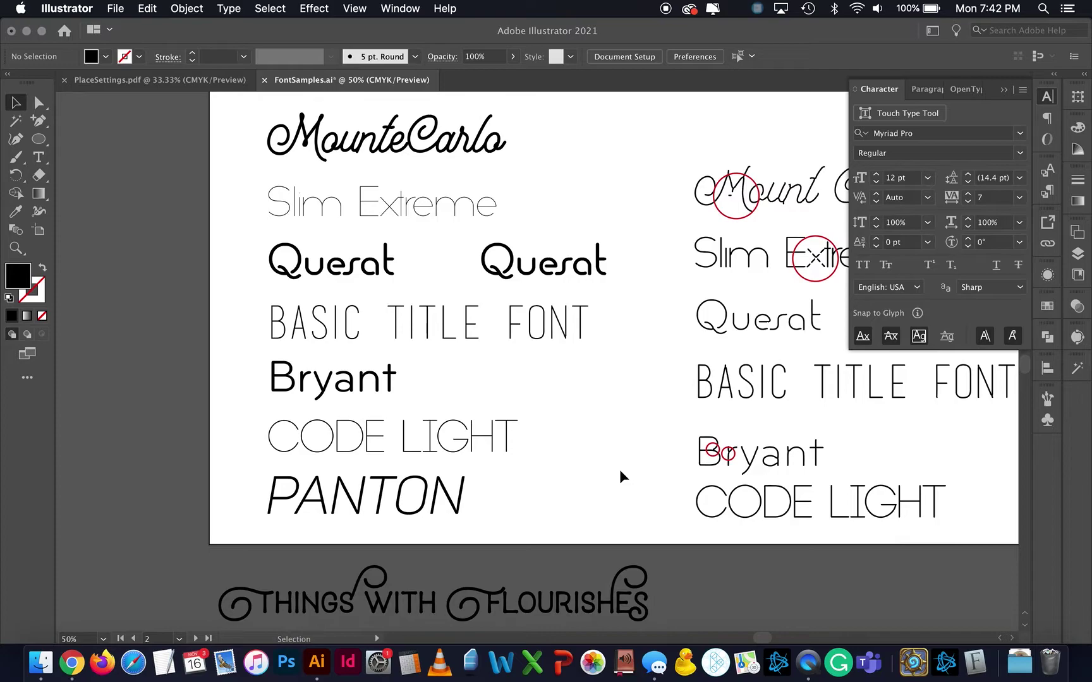
pyautogui.click(442, 450)
pyautogui.hscroll(2, 582, 446)
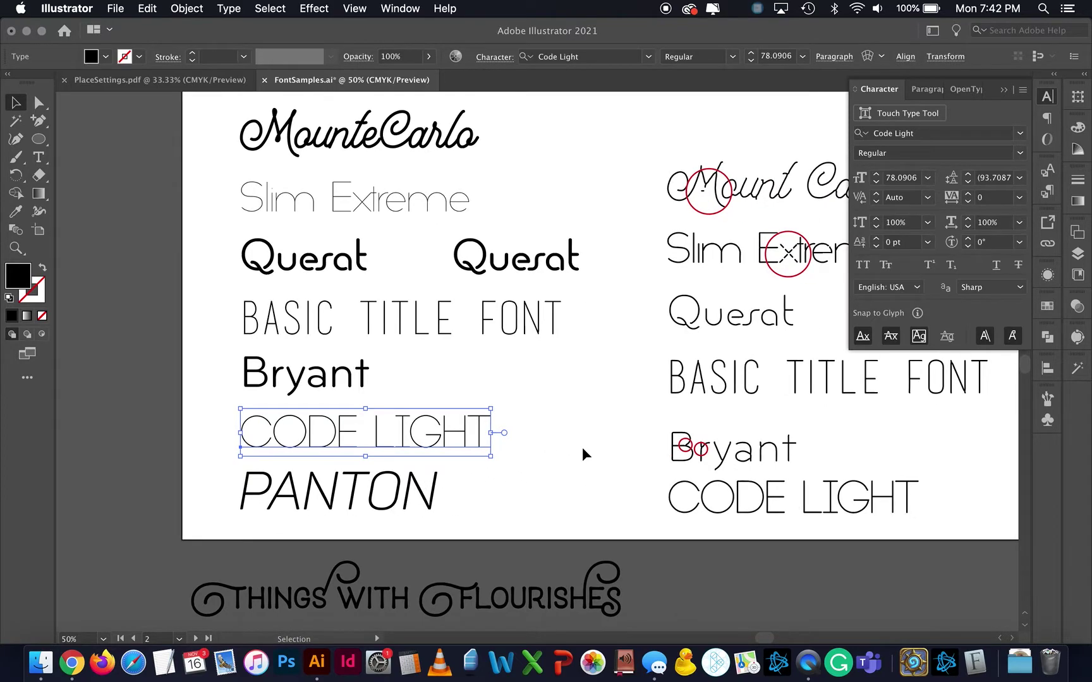
pyautogui.hscroll(3, 470, 446)
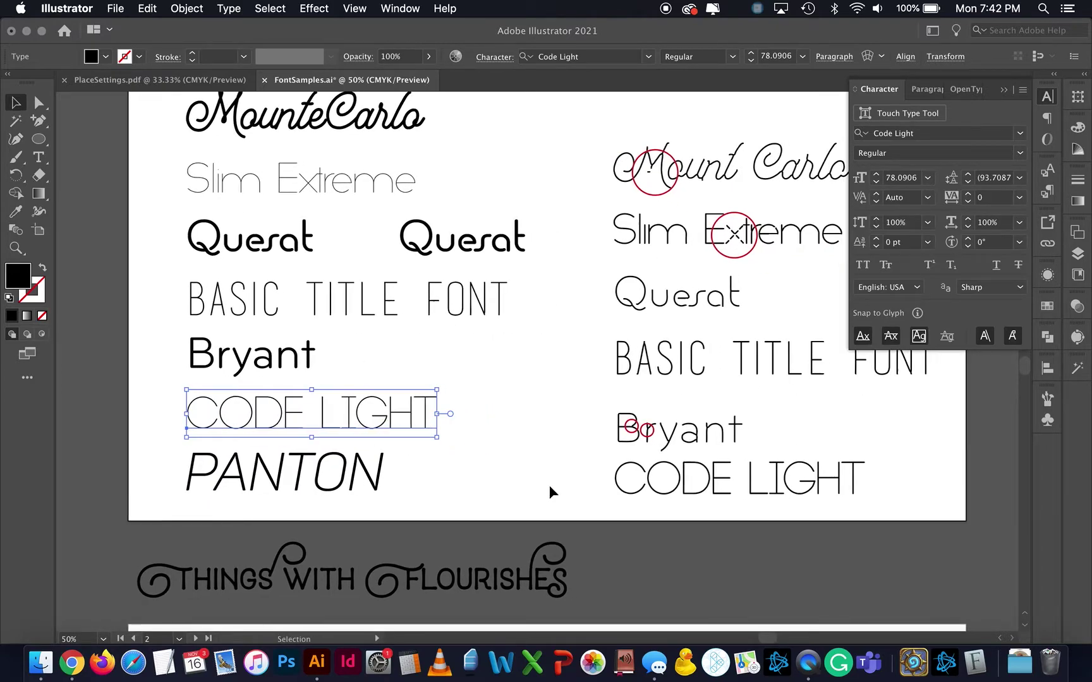
pyautogui.hscroll(8, 549, 485)
pyautogui.click(758, 459)
pyautogui.press('super+v')
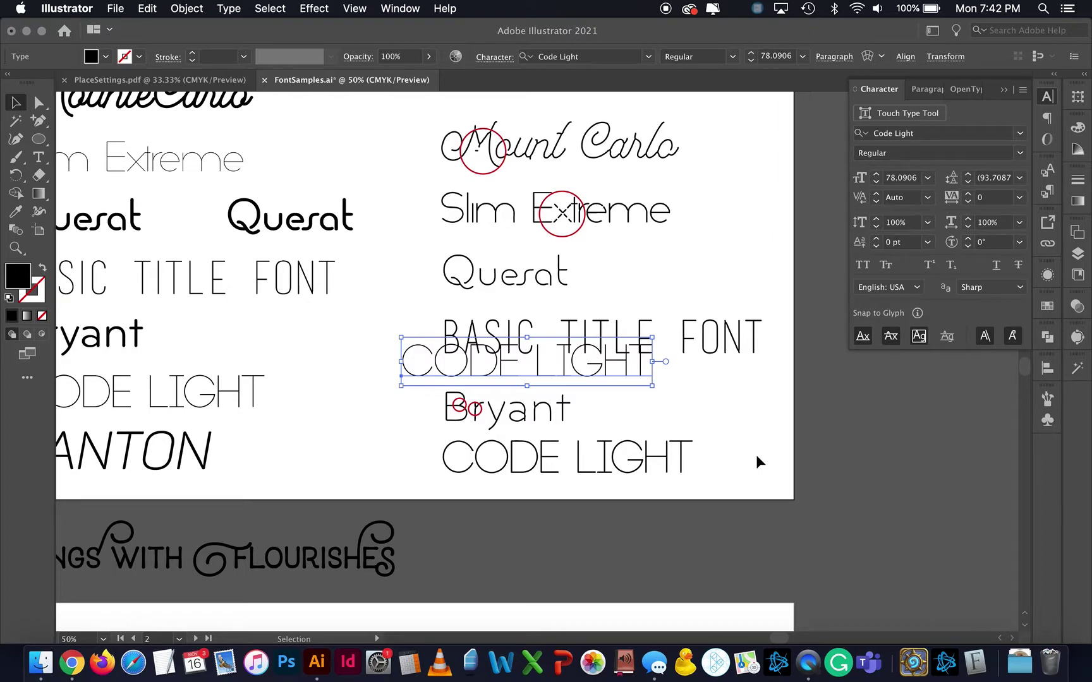
pyautogui.moveTo(649, 378); pyautogui.dragTo(803, 420)
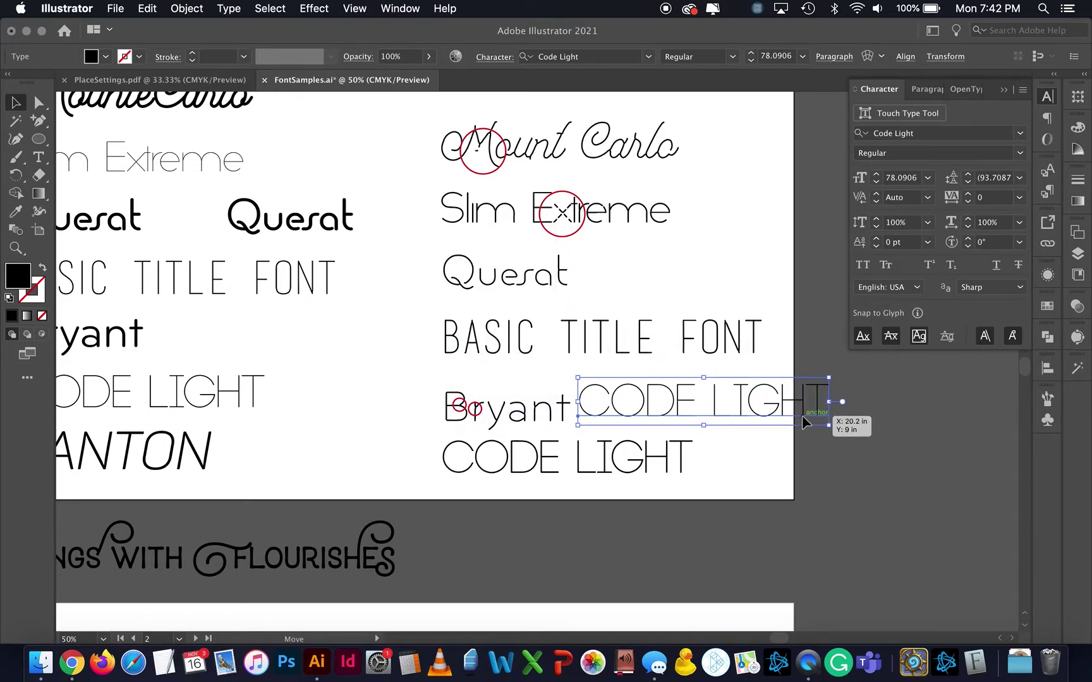
pyautogui.hscroll(3, 813, 441)
pyautogui.scroll(-1, 813, 442)
pyautogui.moveTo(651, 389); pyautogui.dragTo(887, 429)
pyautogui.click(858, 490)
pyautogui.hscroll(1, 858, 489)
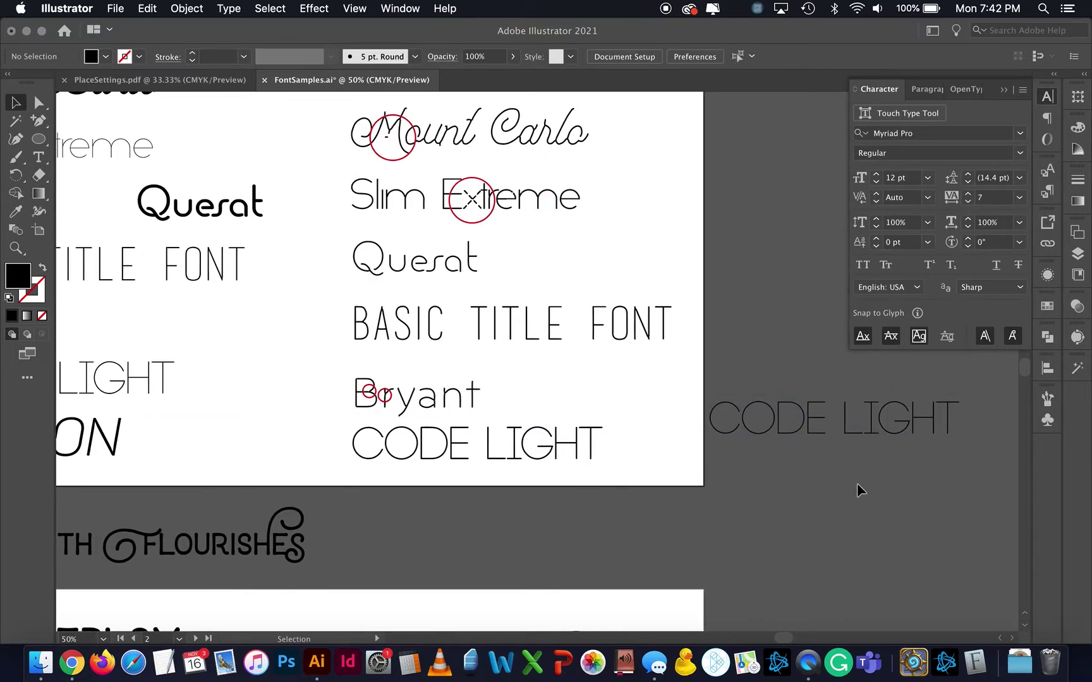
# Step: Try rasterizing the CODE LIGHT copy in CMYK at High (300 ppi) with a transparent background, and undo it
pyautogui.hscroll(2, 856, 490)
pyautogui.hscroll(-7, 536, 372)
pyautogui.scroll(3, 537, 372)
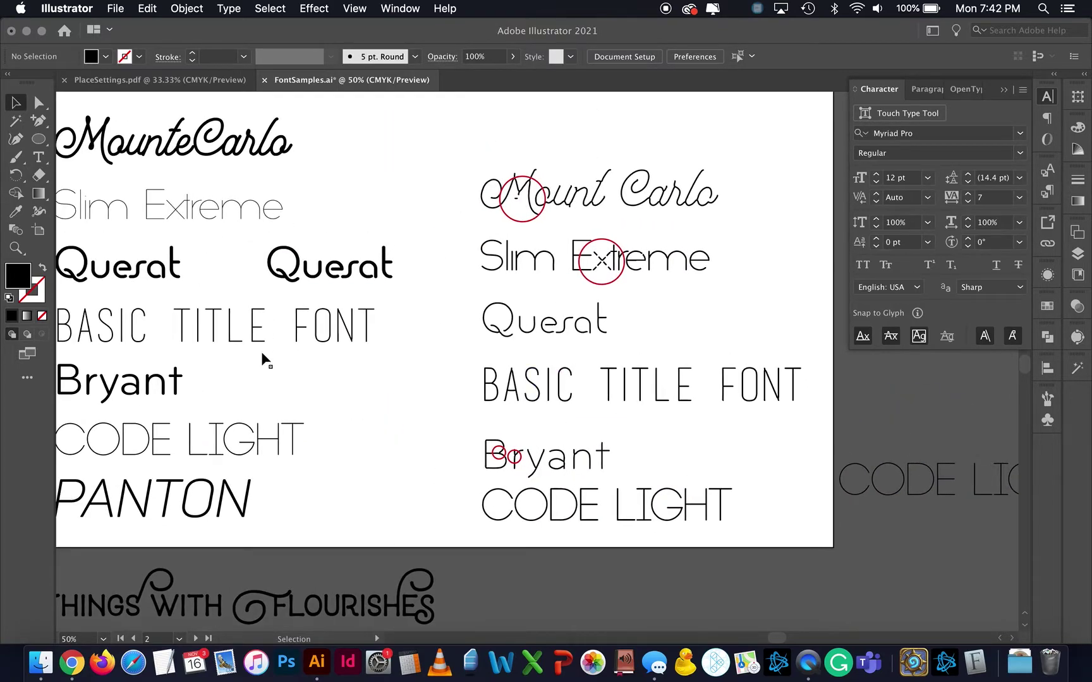
pyautogui.hscroll(3, 549, 348)
pyautogui.scroll(-1, 549, 347)
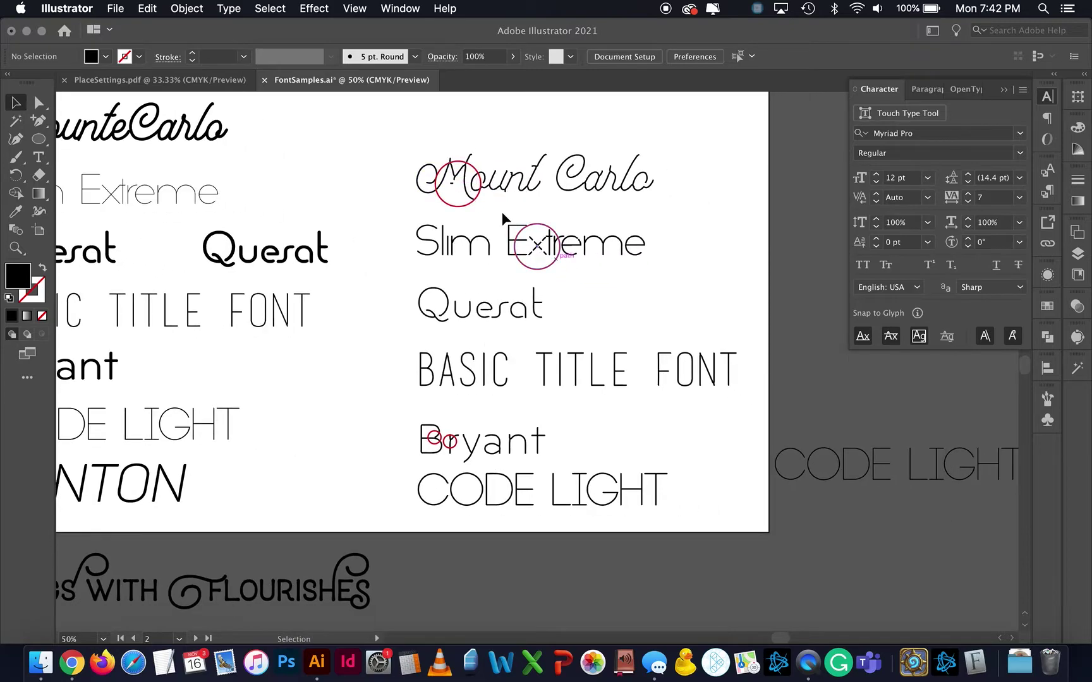
pyautogui.hscroll(3, 760, 427)
pyautogui.scroll(-1, 760, 427)
pyautogui.click(828, 453)
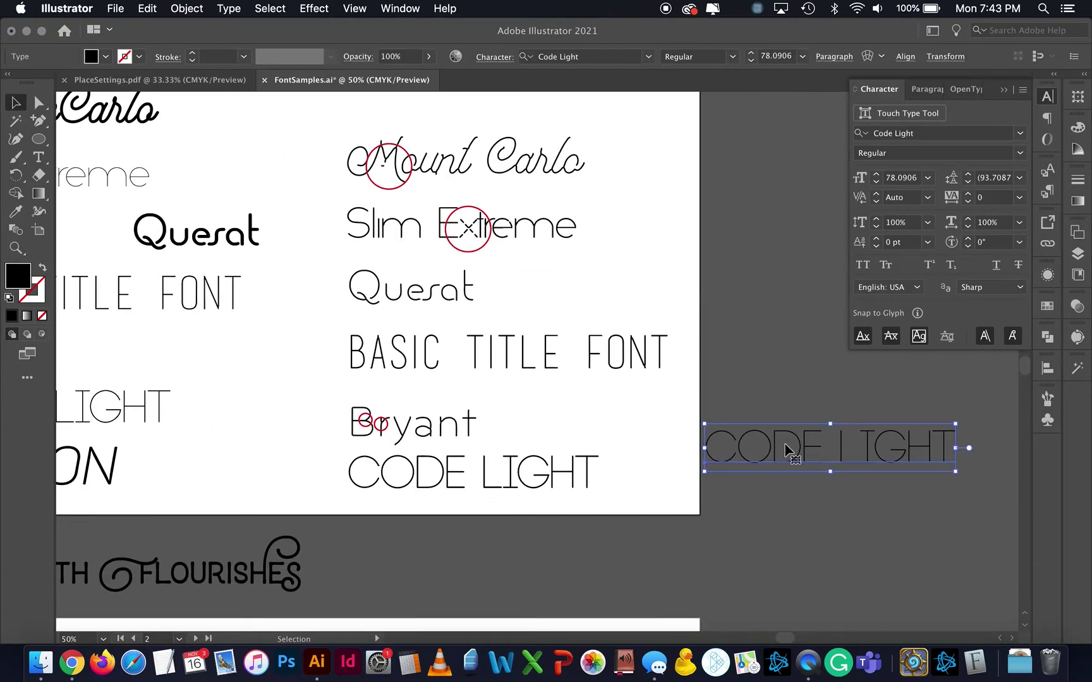
pyautogui.click(186, 8)
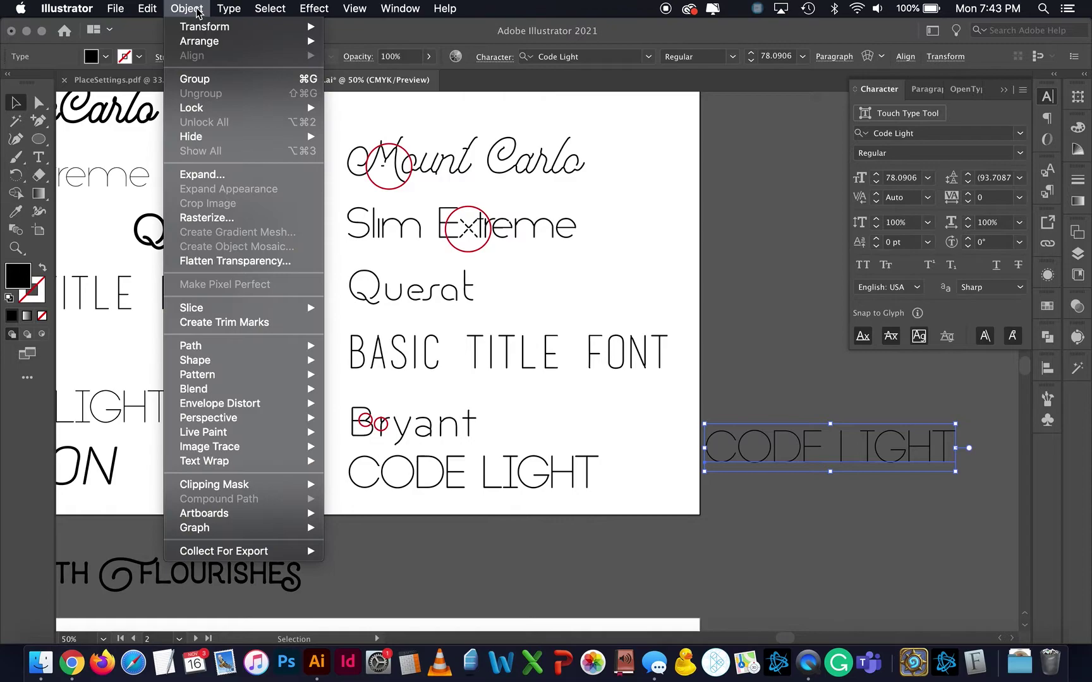
pyautogui.click(218, 218)
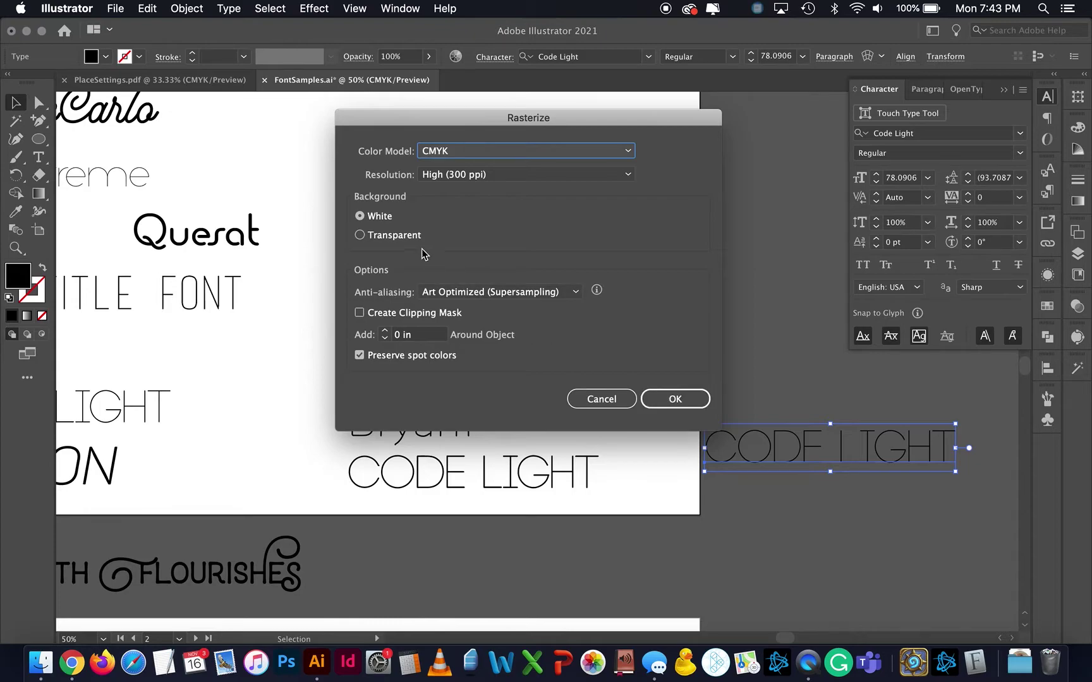
pyautogui.click(404, 237)
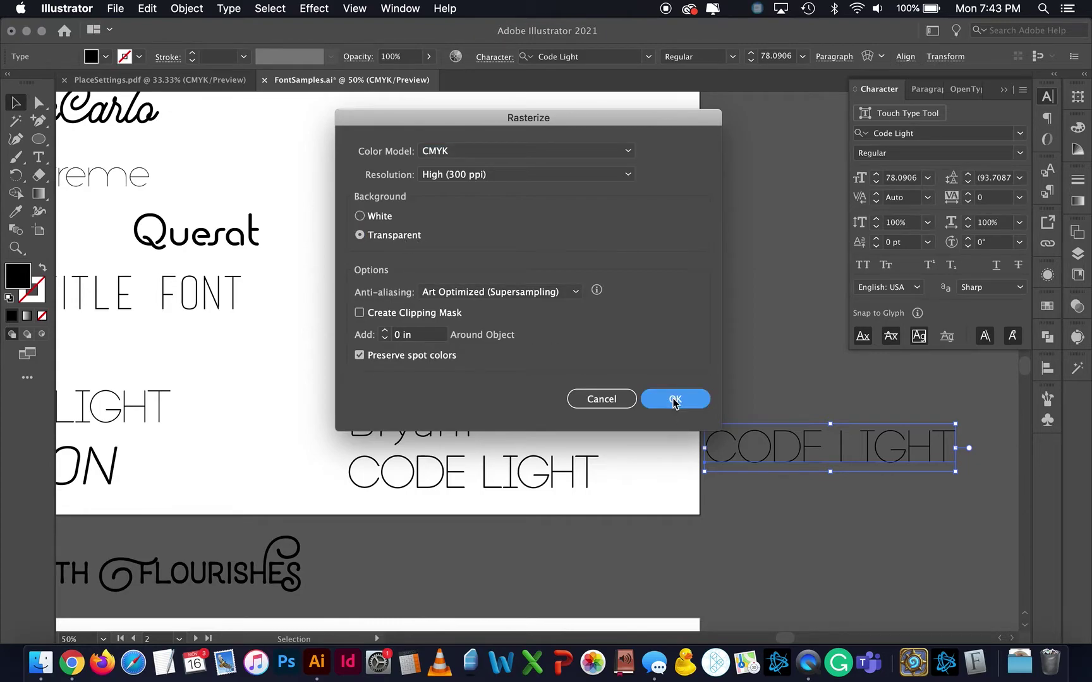
pyautogui.click(674, 400)
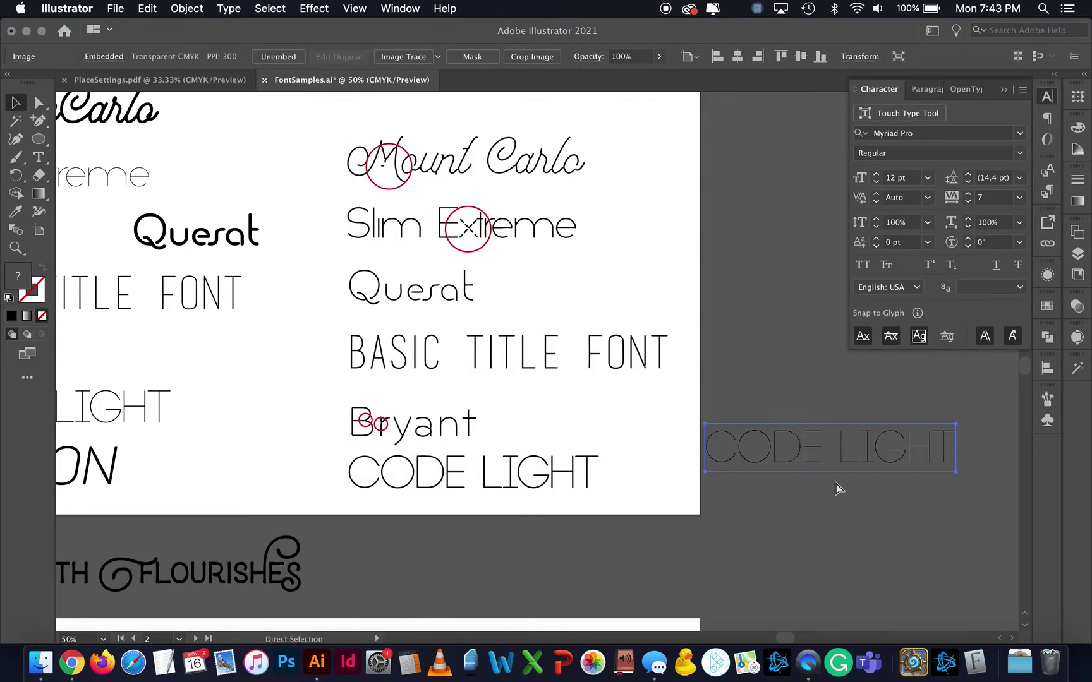
pyautogui.press('super+1')
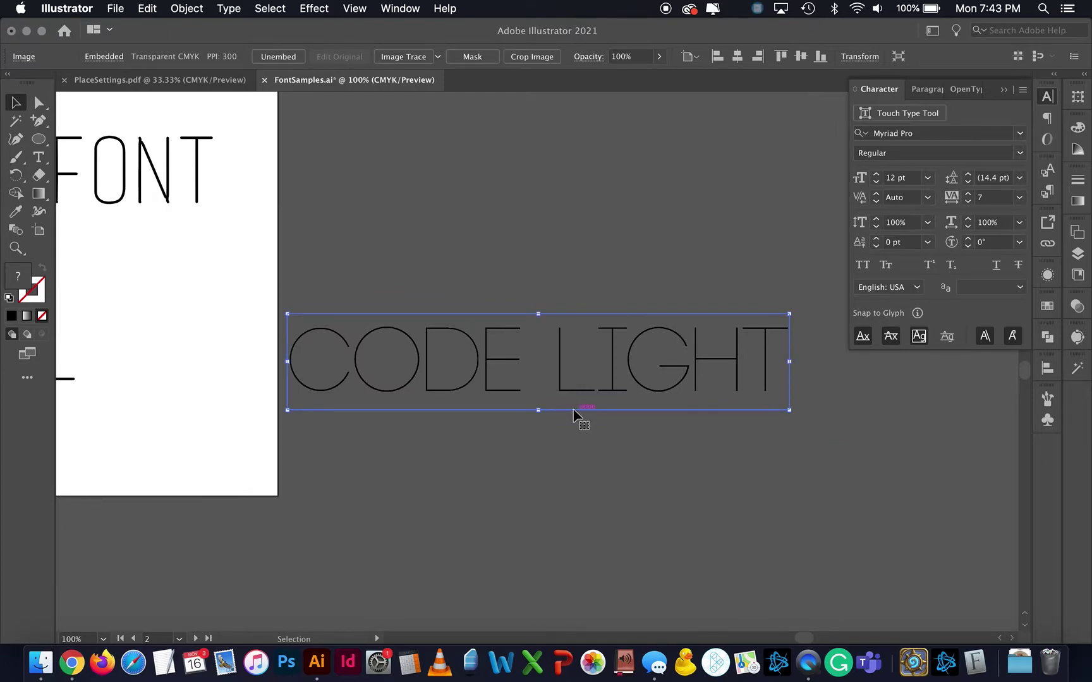
pyautogui.press('super+z')
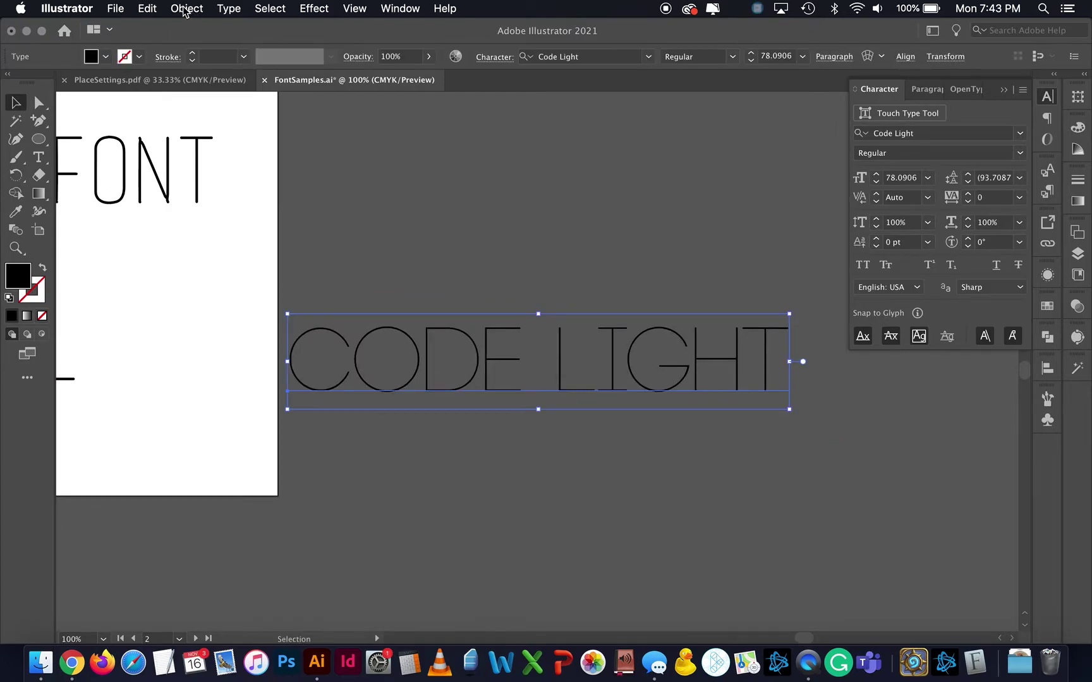
# Step: Rasterize the CODE LIGHT copy in CMYK at High (300 ppi) with a white background and deselect it
pyautogui.click(187, 8)
pyautogui.moveTo(152, 8)
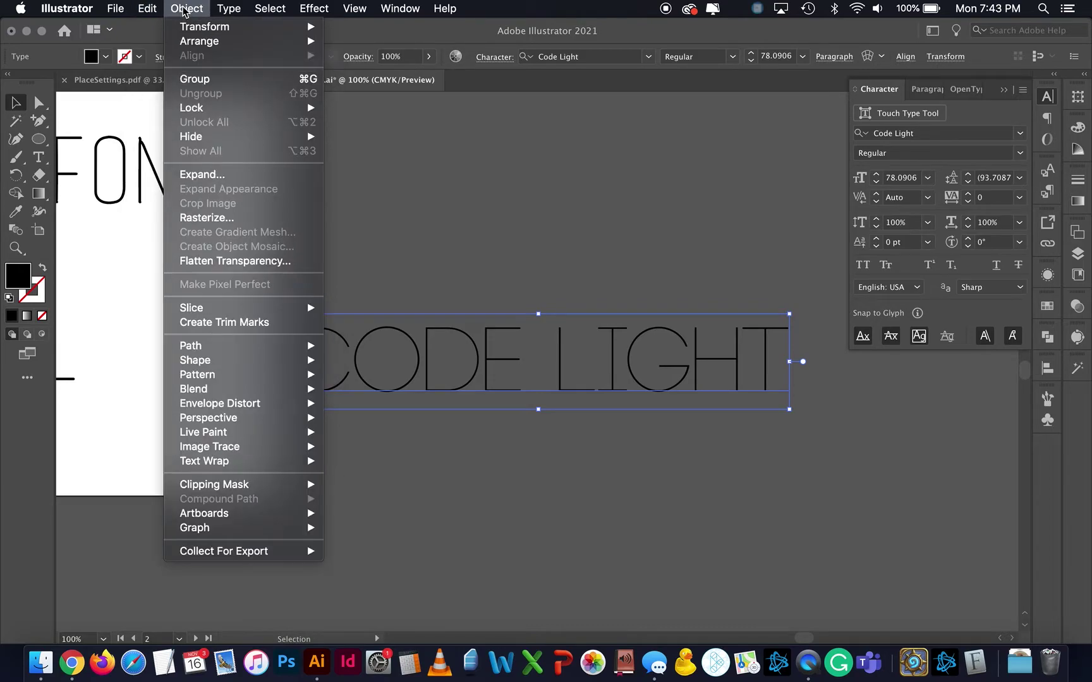
pyautogui.click(207, 217)
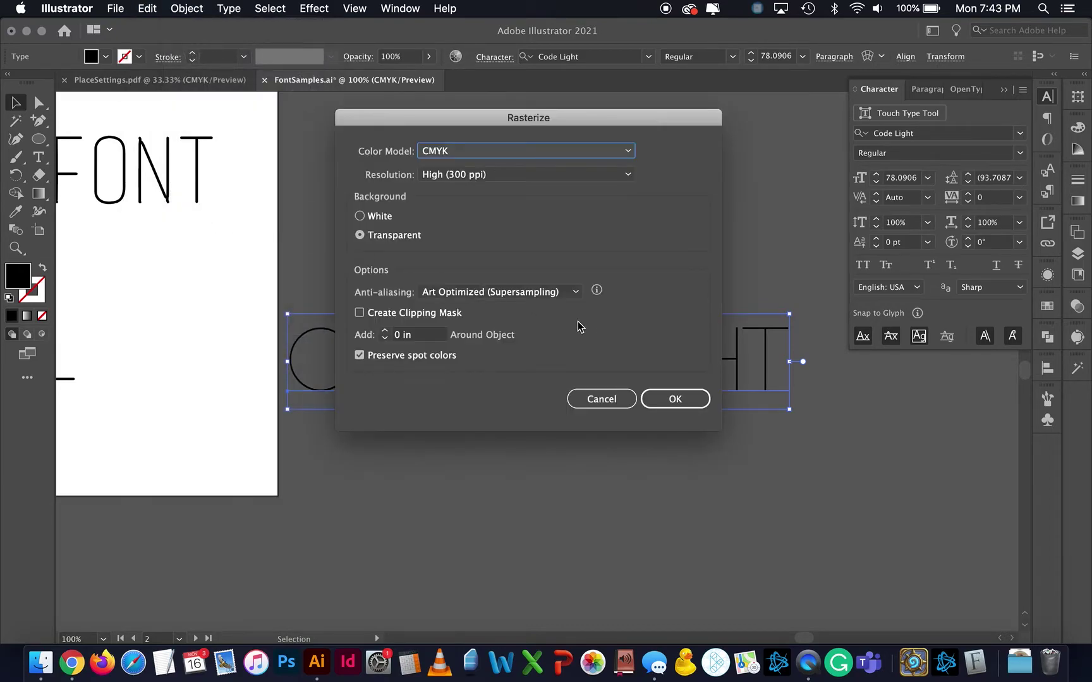
pyautogui.click(387, 217)
pyautogui.click(671, 400)
pyautogui.click(632, 483)
pyautogui.hscroll(-5, 605, 487)
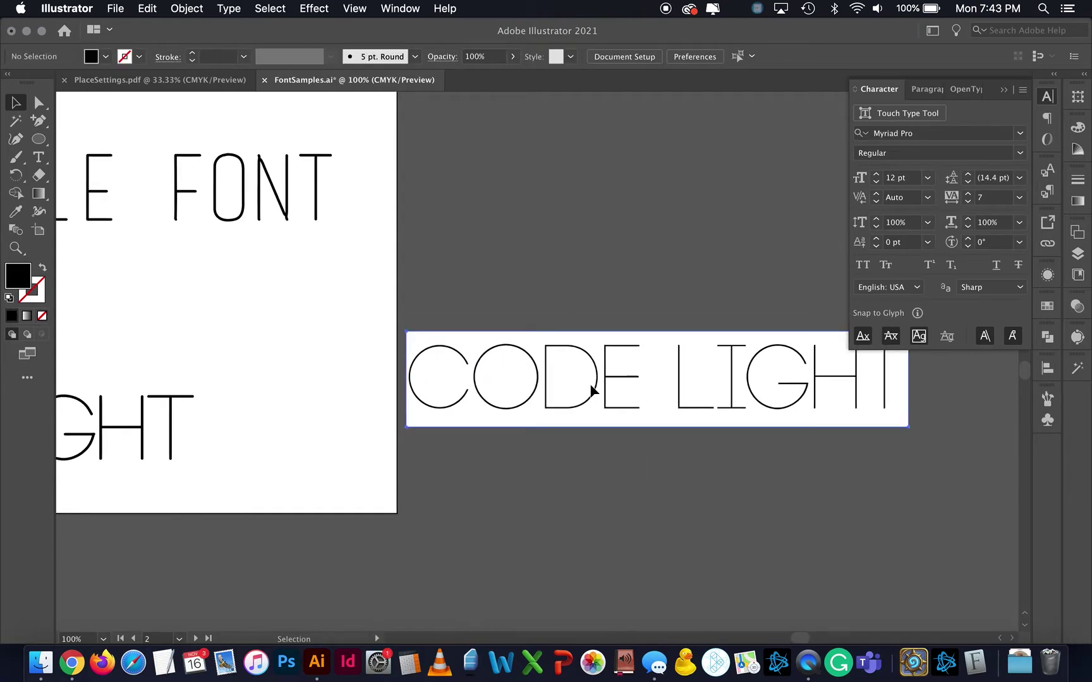
# Step: Move the rasterized CODE LIGHT image over the artboard's edge and trace it with the Line Art preset
pyautogui.click(592, 391)
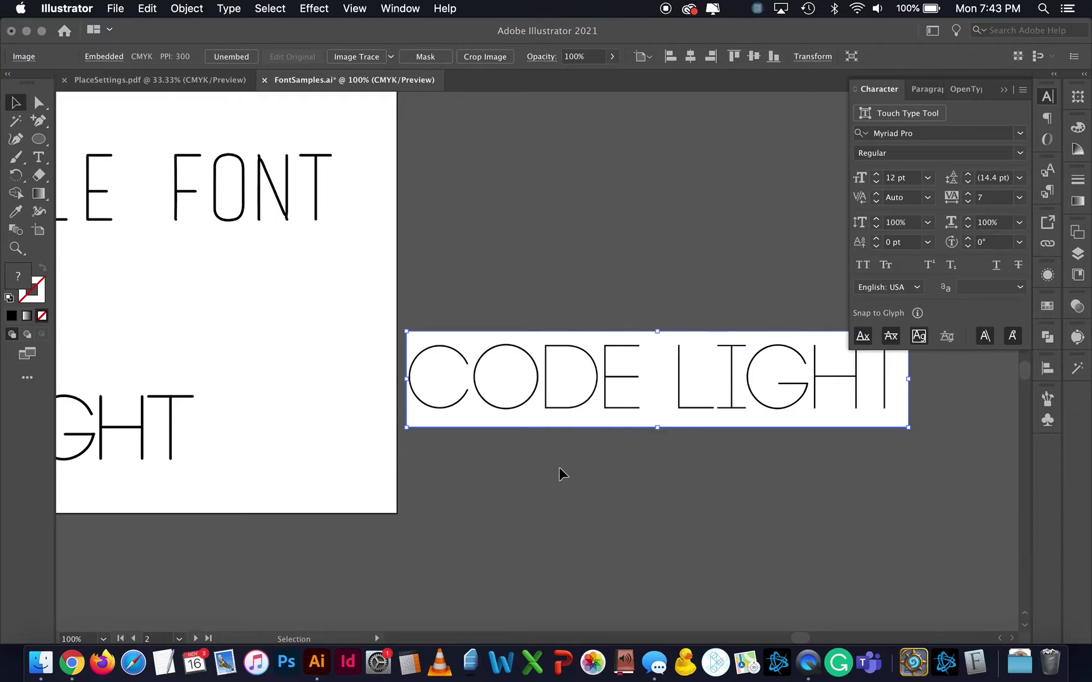
pyautogui.hscroll(-1, 559, 473)
pyautogui.moveTo(593, 424); pyautogui.dragTo(449, 391)
pyautogui.click(490, 472)
pyautogui.hscroll(-4, 490, 473)
pyautogui.click(610, 401)
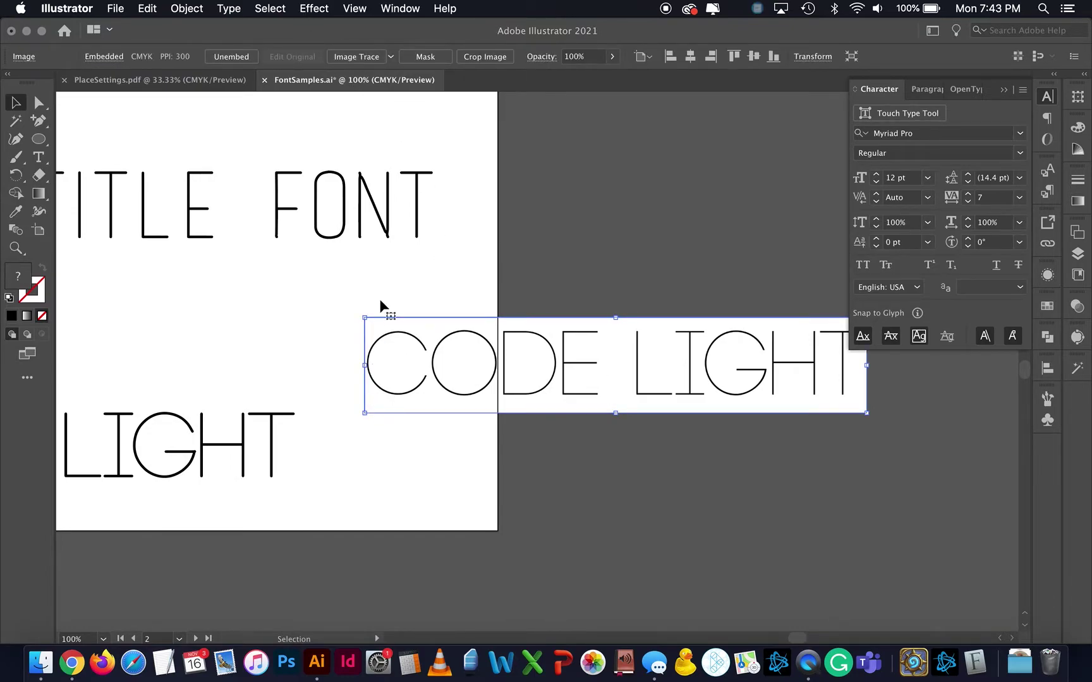
pyautogui.click(392, 57)
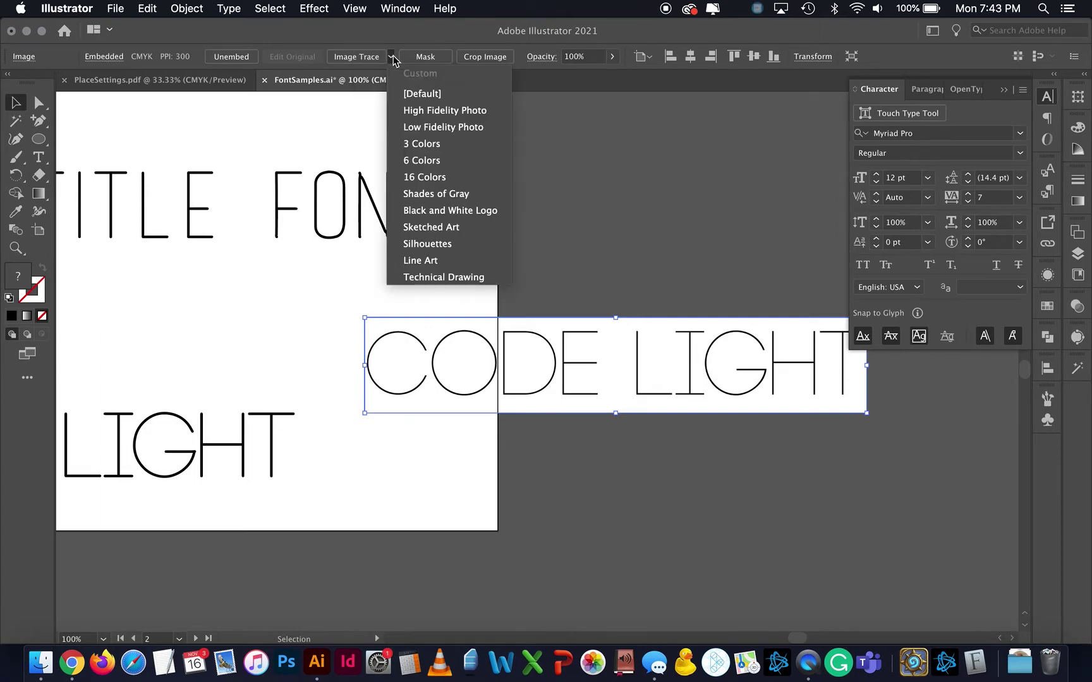
pyautogui.click(419, 261)
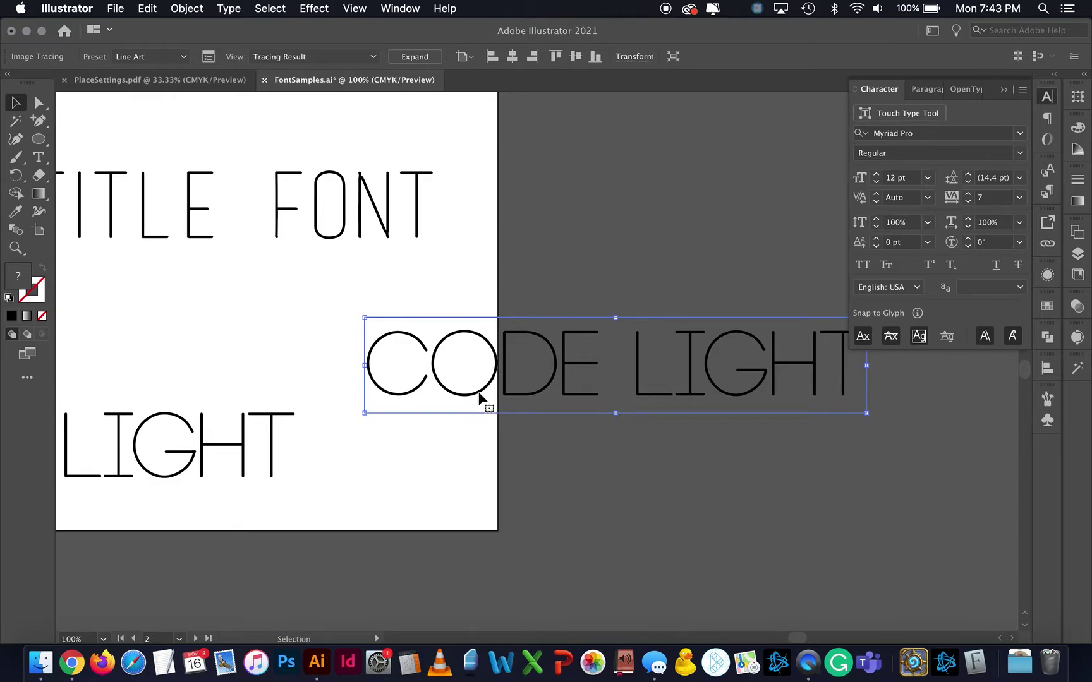
# Step: Open the Image Trace settings with the Advanced options expanded, positioned clear of the first letters of the tracing
pyautogui.click(208, 58)
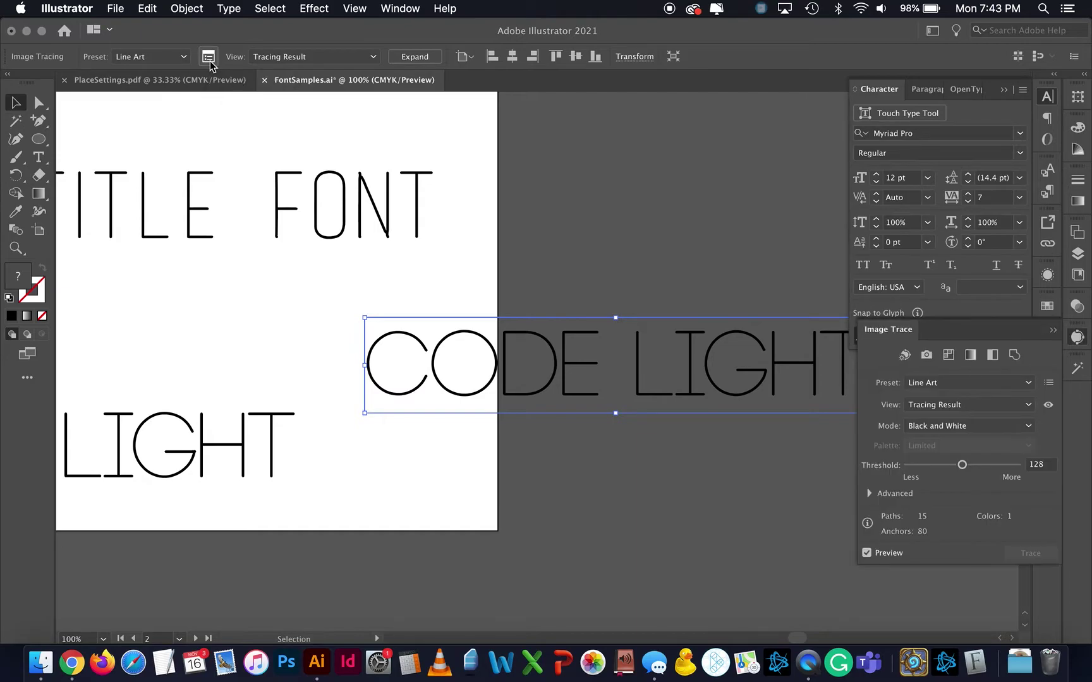
pyautogui.click(1053, 330)
pyautogui.click(1078, 340)
pyautogui.moveTo(960, 339)
pyautogui.mouseDown()
pyautogui.moveTo(663, 151)
pyautogui.moveTo(724, 115)
pyautogui.mouseUp()
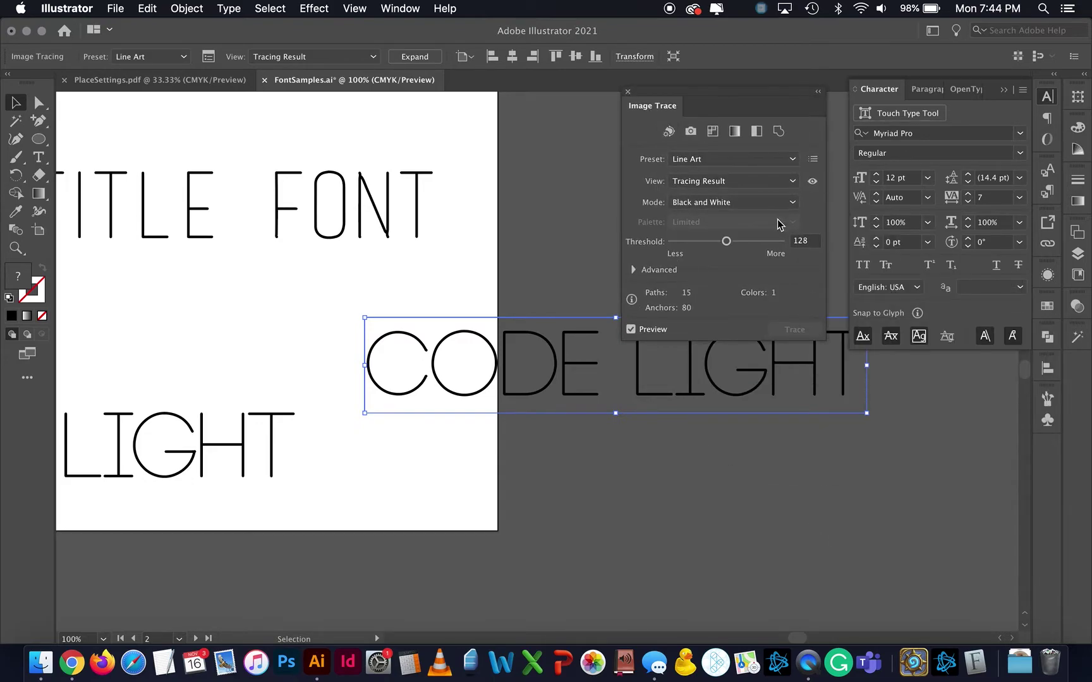
pyautogui.click(634, 270)
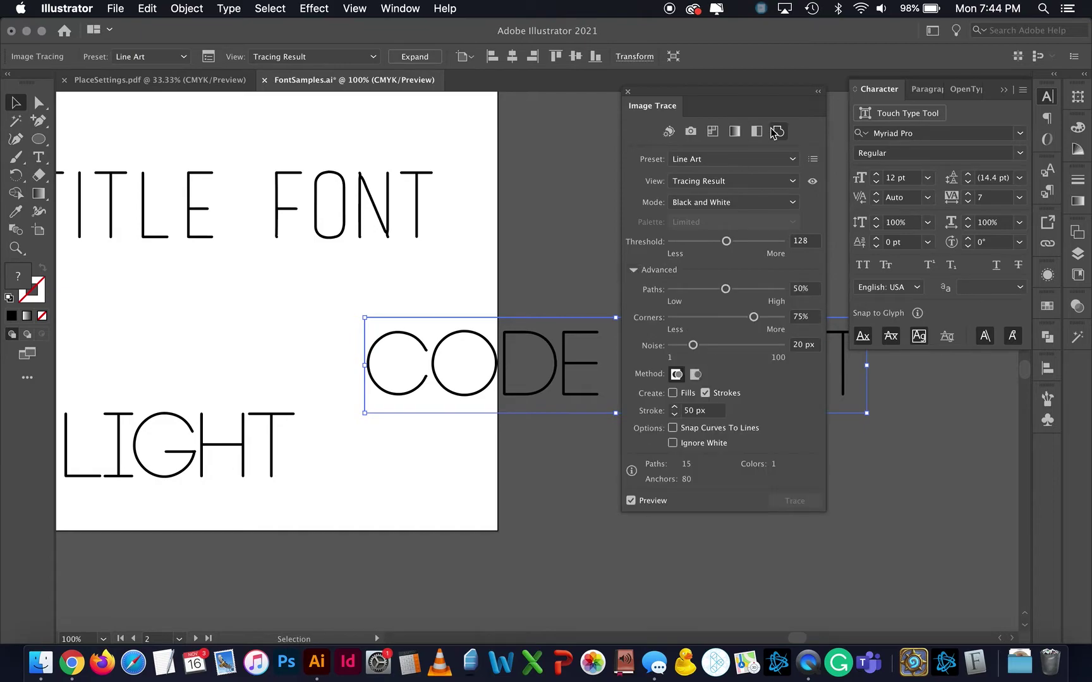
pyautogui.moveTo(720, 92); pyautogui.dragTo(896, 134)
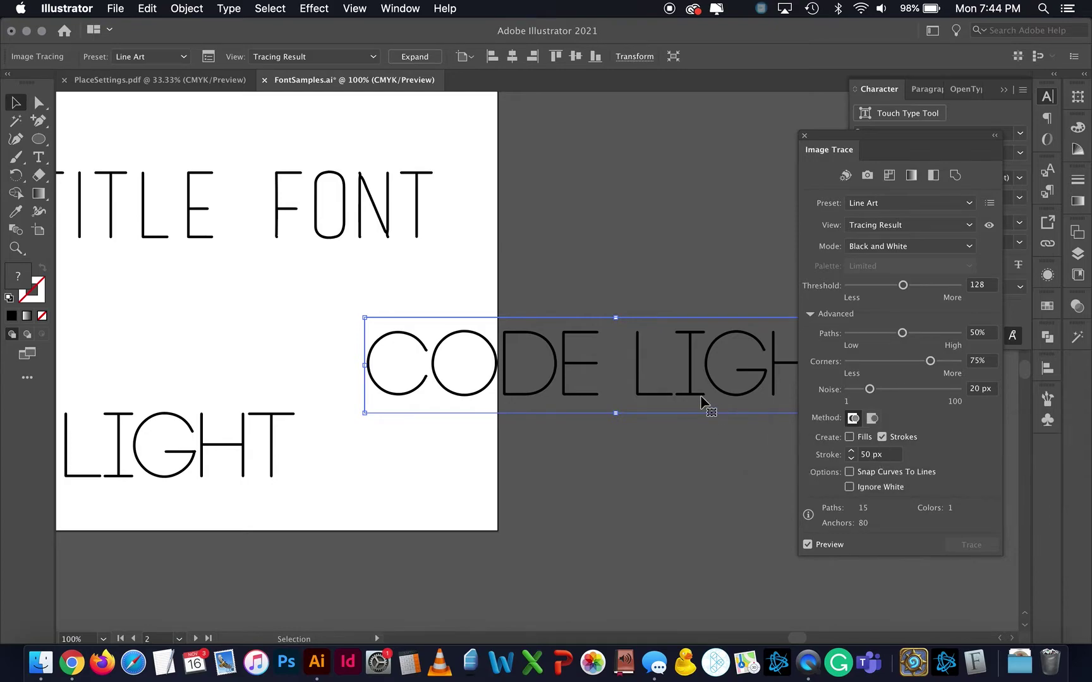
# Step: Move the traced CODE LIGHT beside the outlined Bryant sample and expand the tracing into editable stroke paths
pyautogui.moveTo(691, 388); pyautogui.dragTo(478, 367)
pyautogui.hscroll(-5, 482, 364)
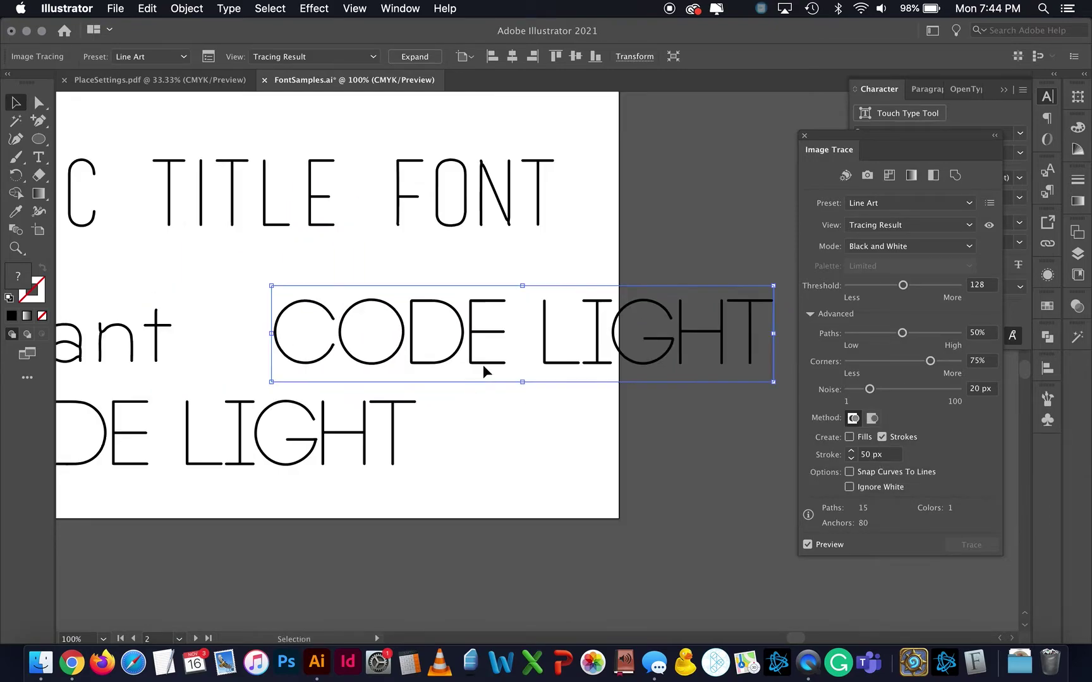
pyautogui.moveTo(633, 354); pyautogui.dragTo(556, 333)
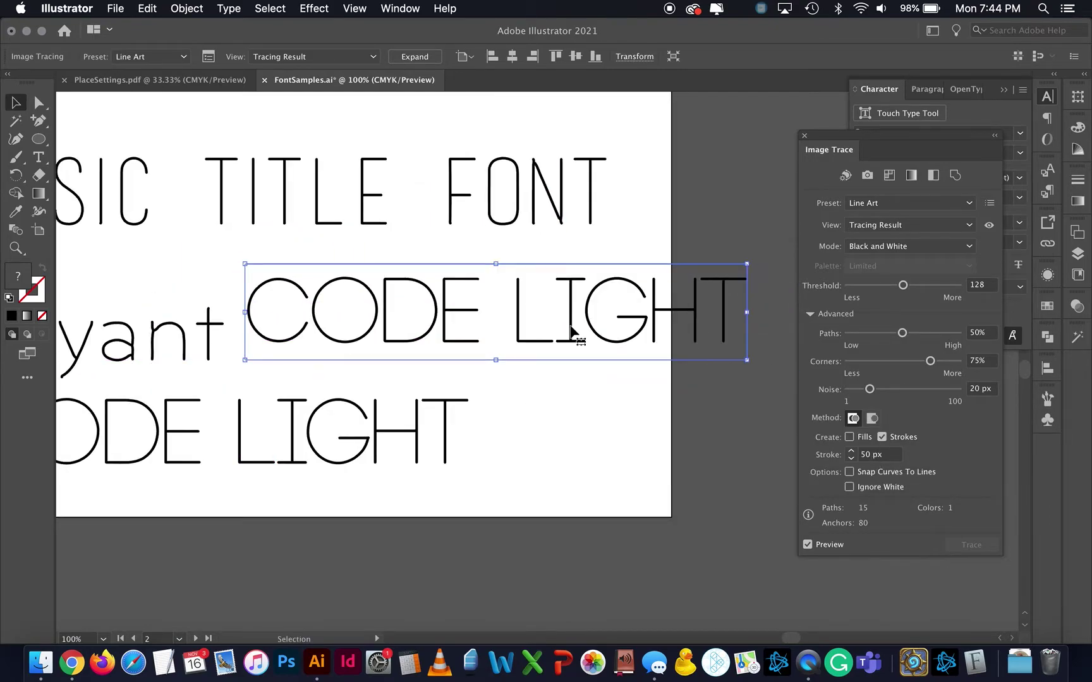
pyautogui.click(415, 58)
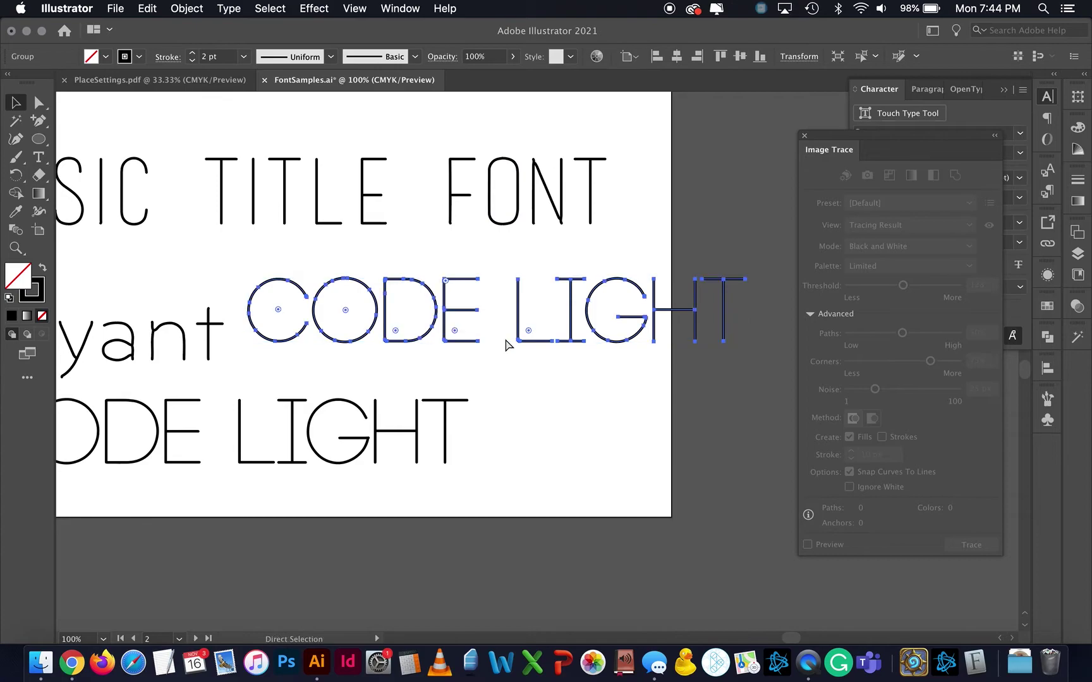
# Step: Inspect the single-line strokes of the expanded CODE LIGHT letters up close and compare them with the neighbouring samples
pyautogui.scroll(5, 509, 341)
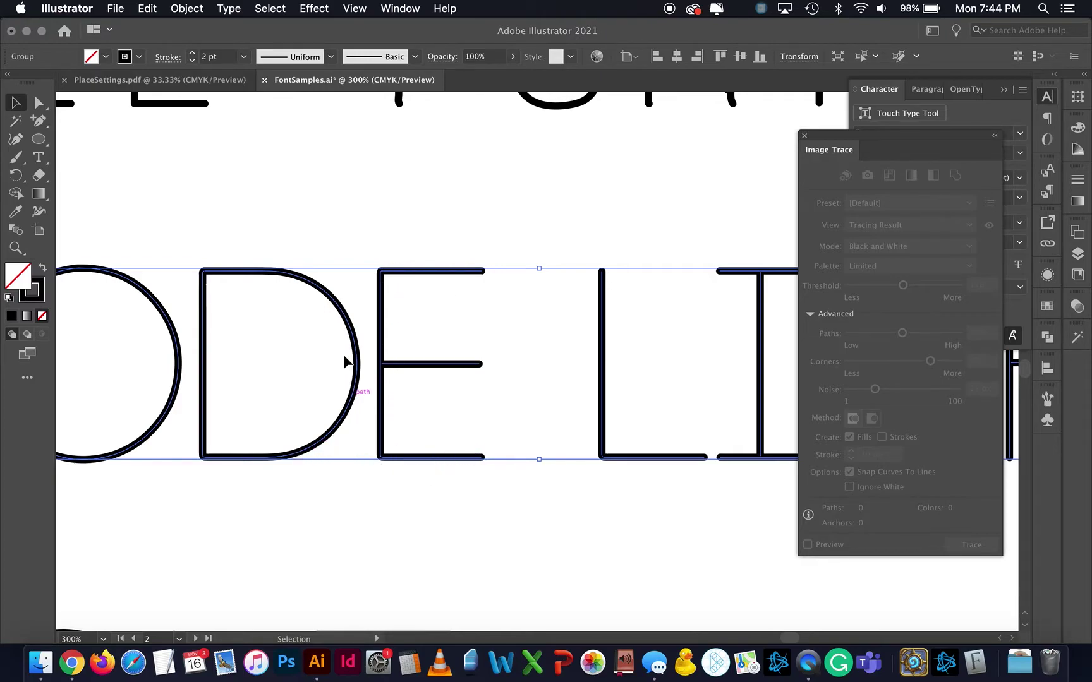
pyautogui.press('a')
pyautogui.press('cmd+1')
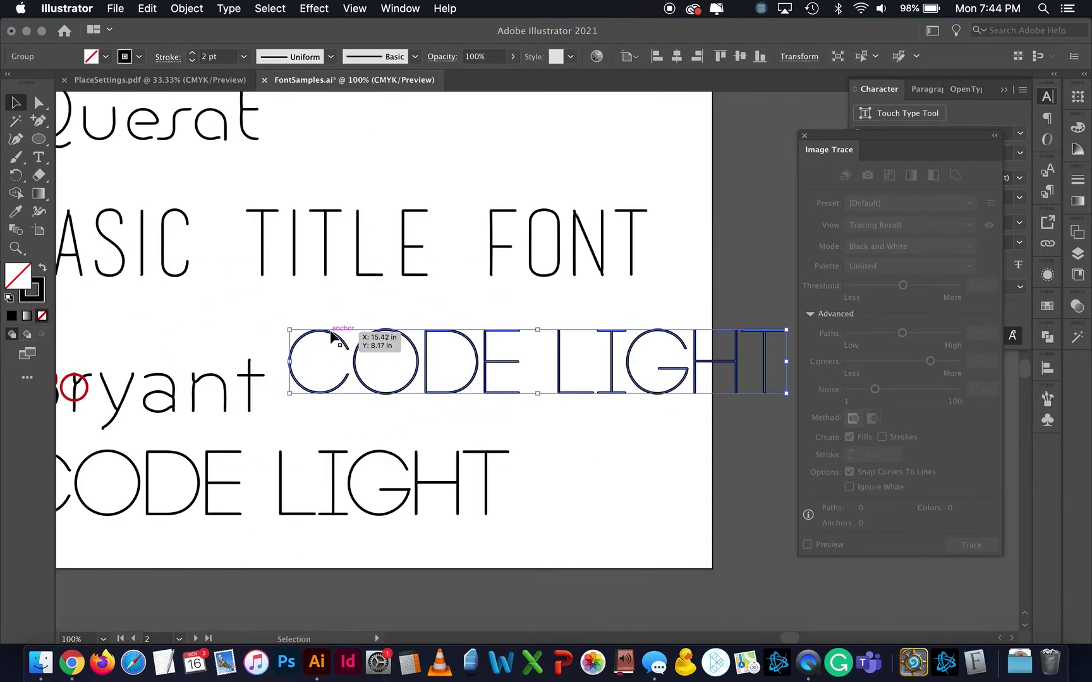
pyautogui.press('super+minus')
pyautogui.press('v')
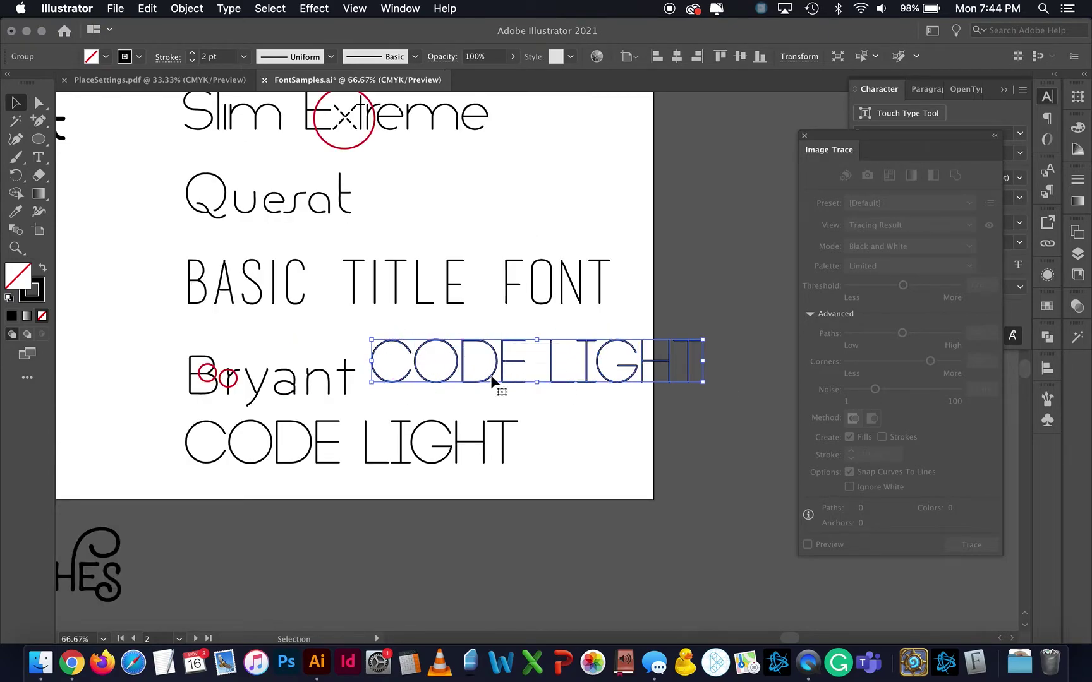
pyautogui.press('a')
pyautogui.press('v')
pyautogui.hscroll(-5, 509, 402)
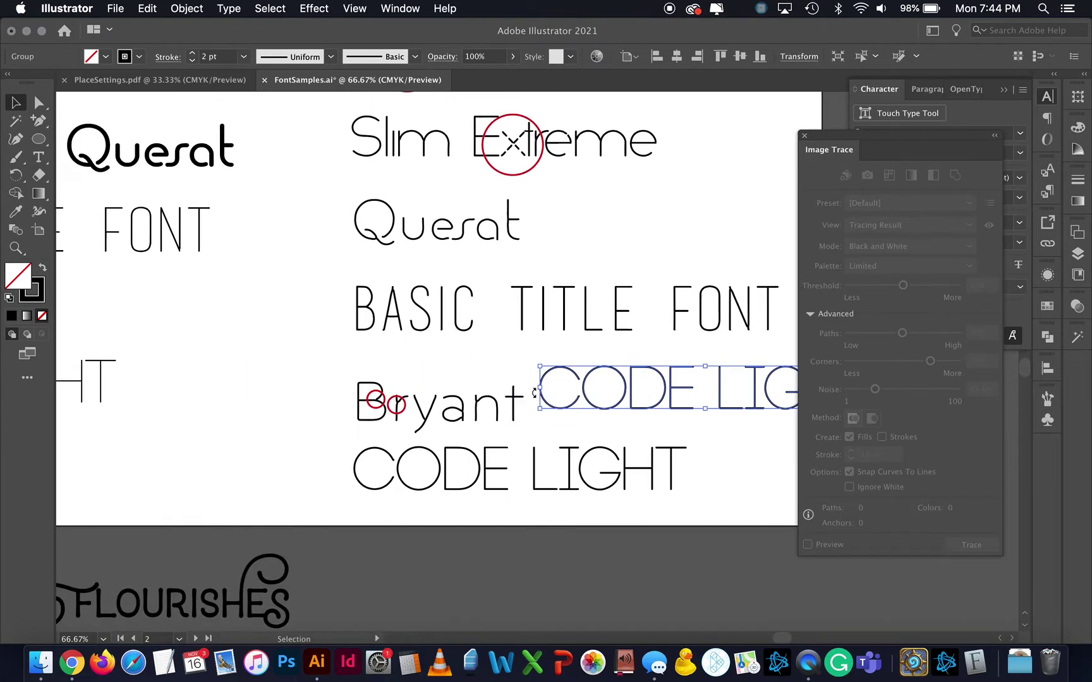
# Step: Select the group of traced samples that includes Bryant and examine the circled x of "Slim Extreme" up close
pyautogui.click(467, 411)
pyautogui.click(465, 414)
pyautogui.press('a')
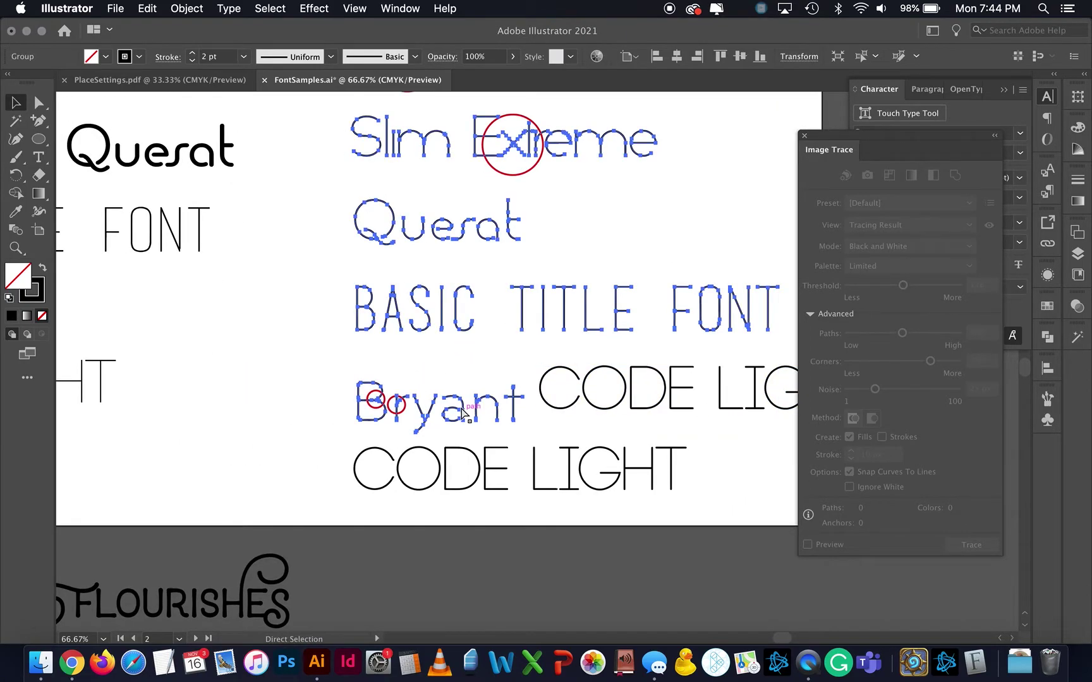
pyautogui.press('super+shift+a')
pyautogui.press('super+equal')
pyautogui.press('super+equal')
pyautogui.press('super+equal')
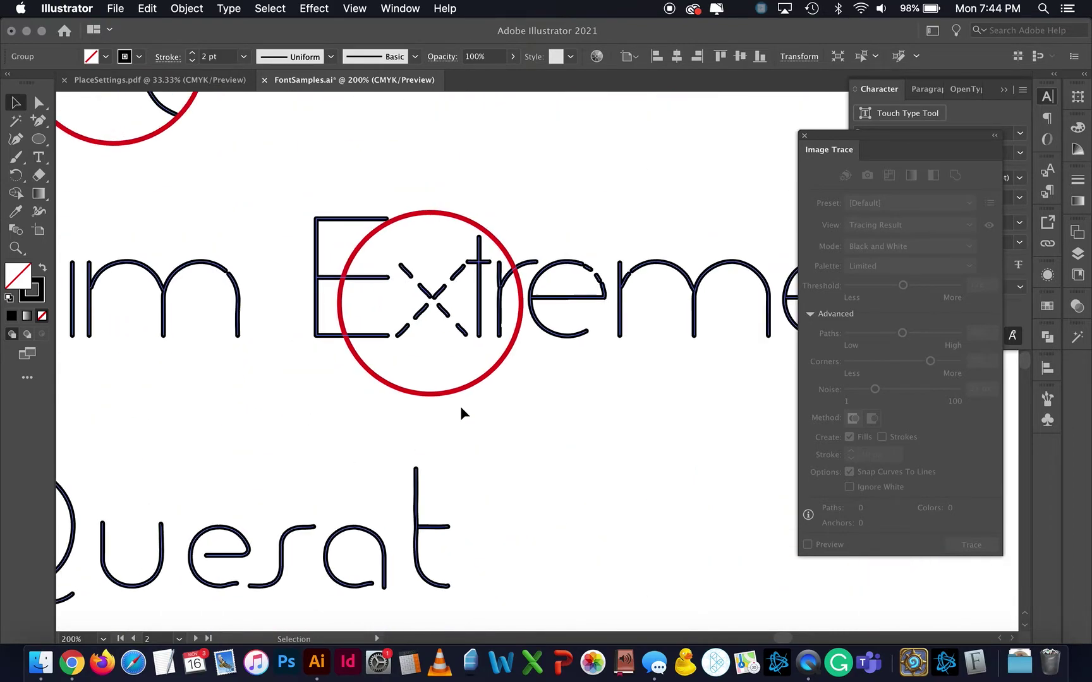
# Step: Compare the circled flaws in the traced Mount Carlo, Slim Extreme and Bryant samples with the original monoline fonts
pyautogui.hscroll(-6, 455, 332)
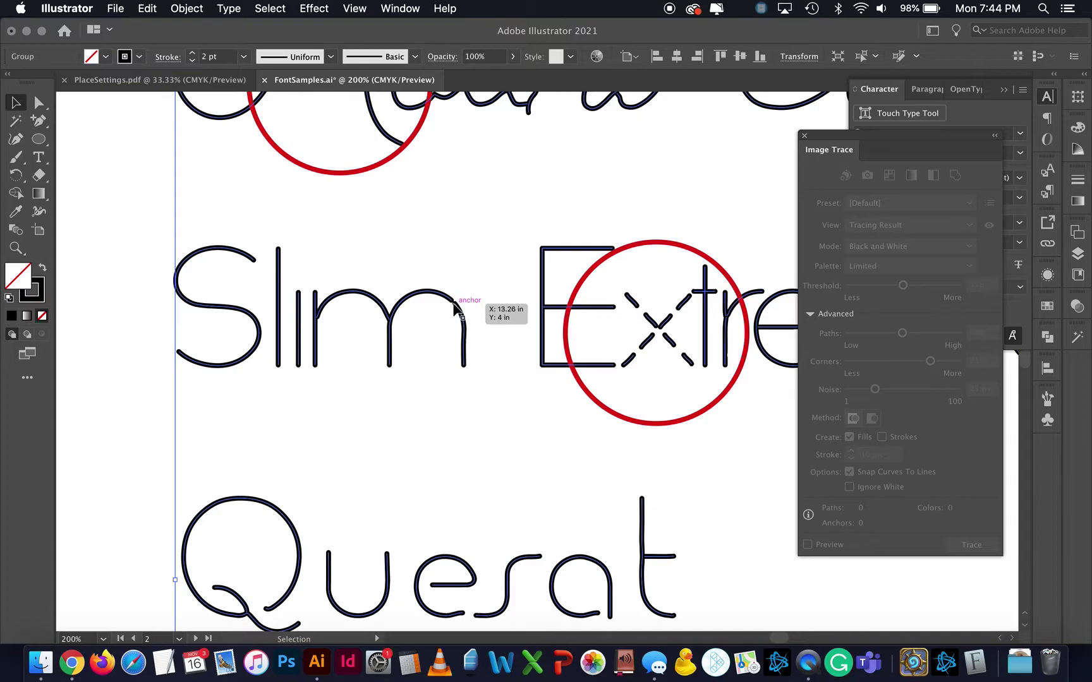
pyautogui.scroll(4, 458, 314)
pyautogui.scroll(-10, 458, 315)
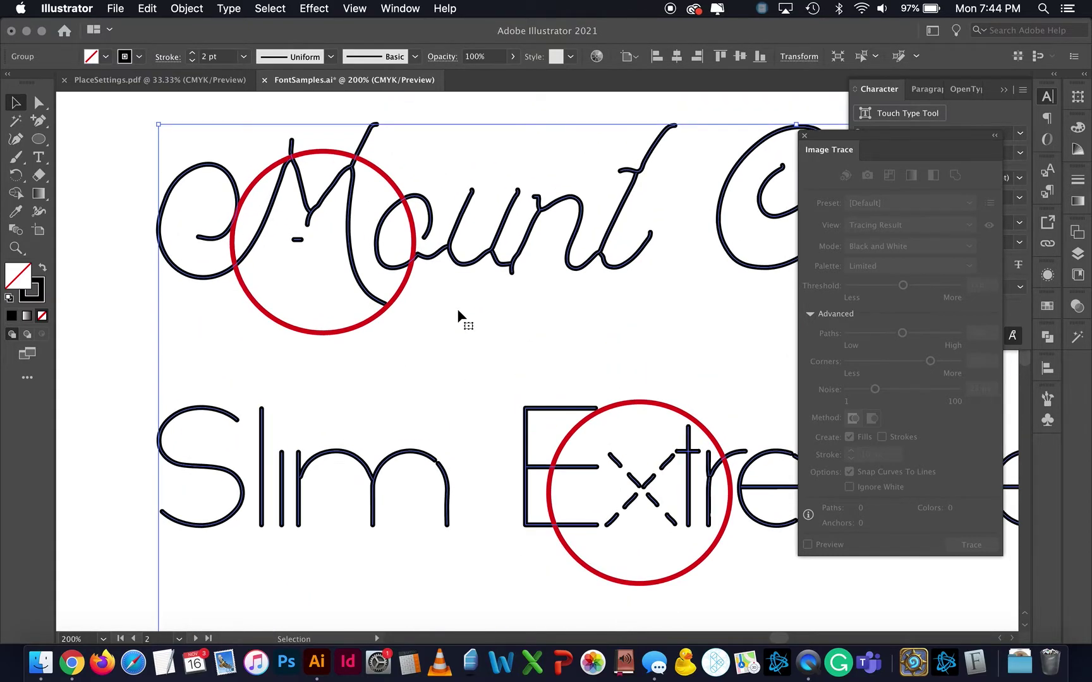
pyautogui.scroll(5, 458, 310)
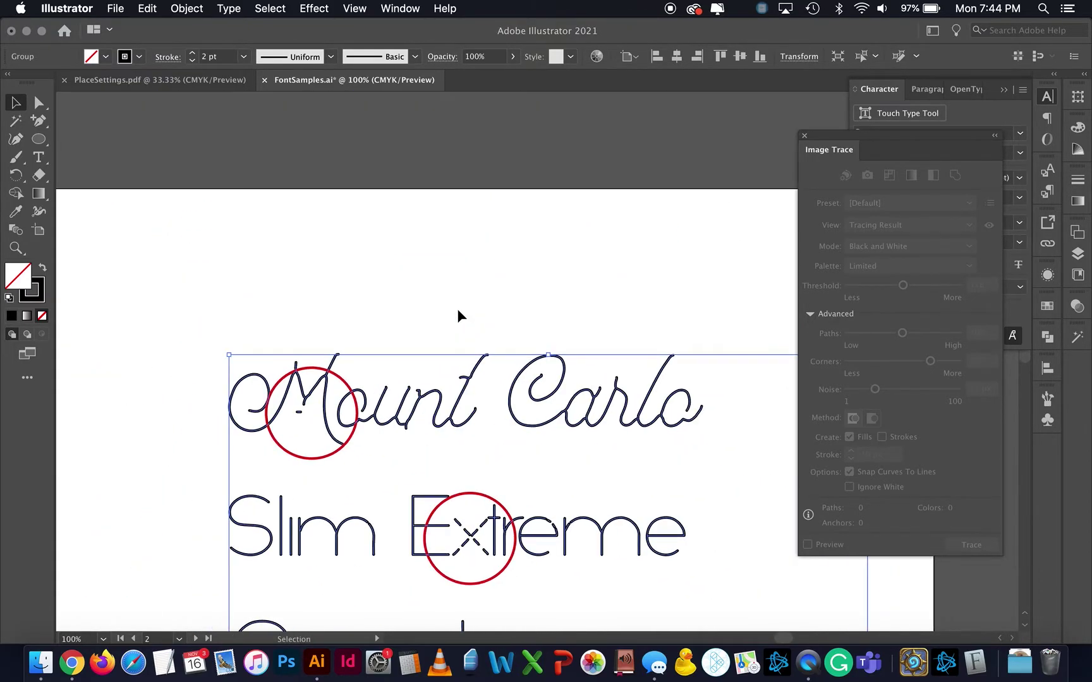
pyautogui.hscroll(-7, 458, 309)
pyautogui.hscroll(-4, 457, 308)
pyautogui.scroll(1, 458, 307)
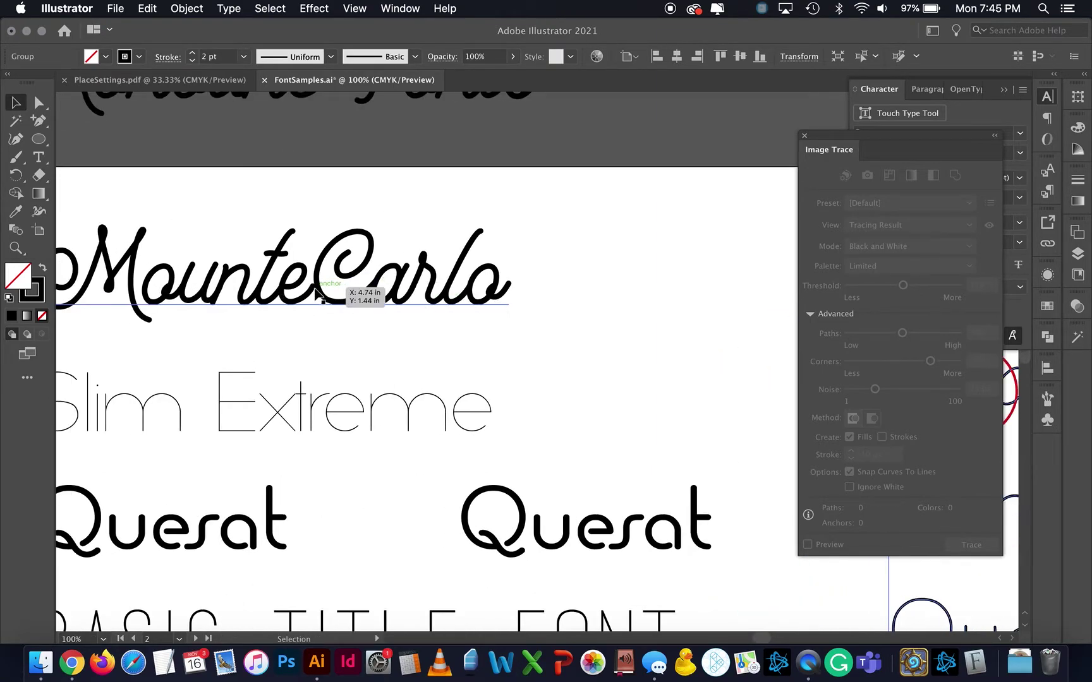
pyautogui.hscroll(-1, 105, 278)
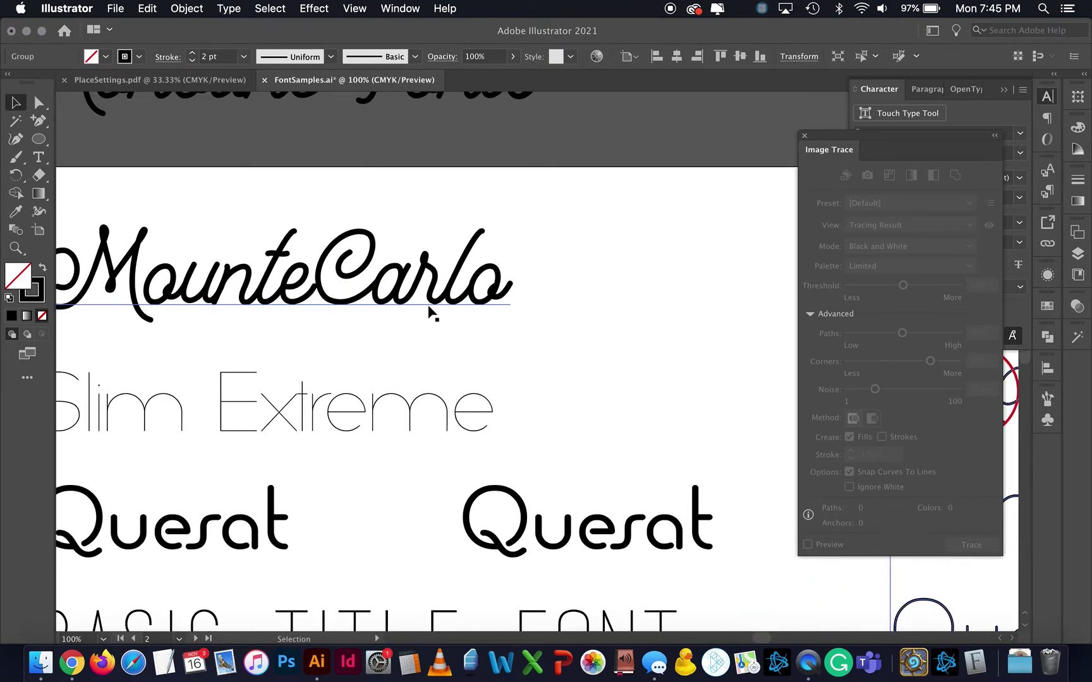
pyautogui.hscroll(10, 430, 309)
pyautogui.scroll(-2, 430, 310)
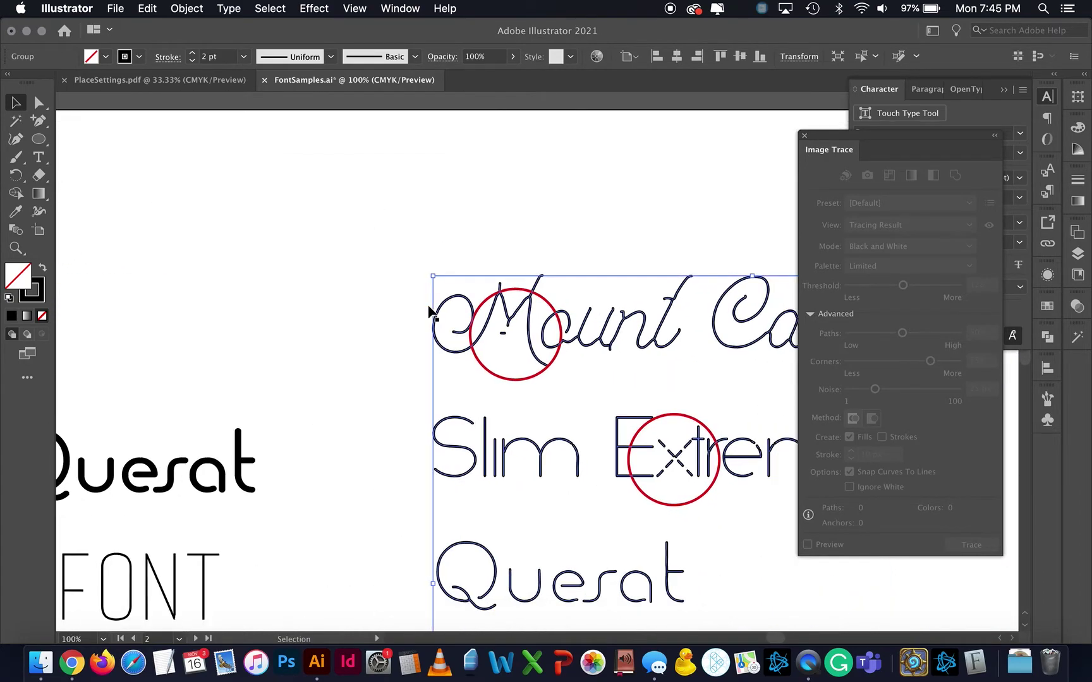
pyautogui.hscroll(1, 510, 303)
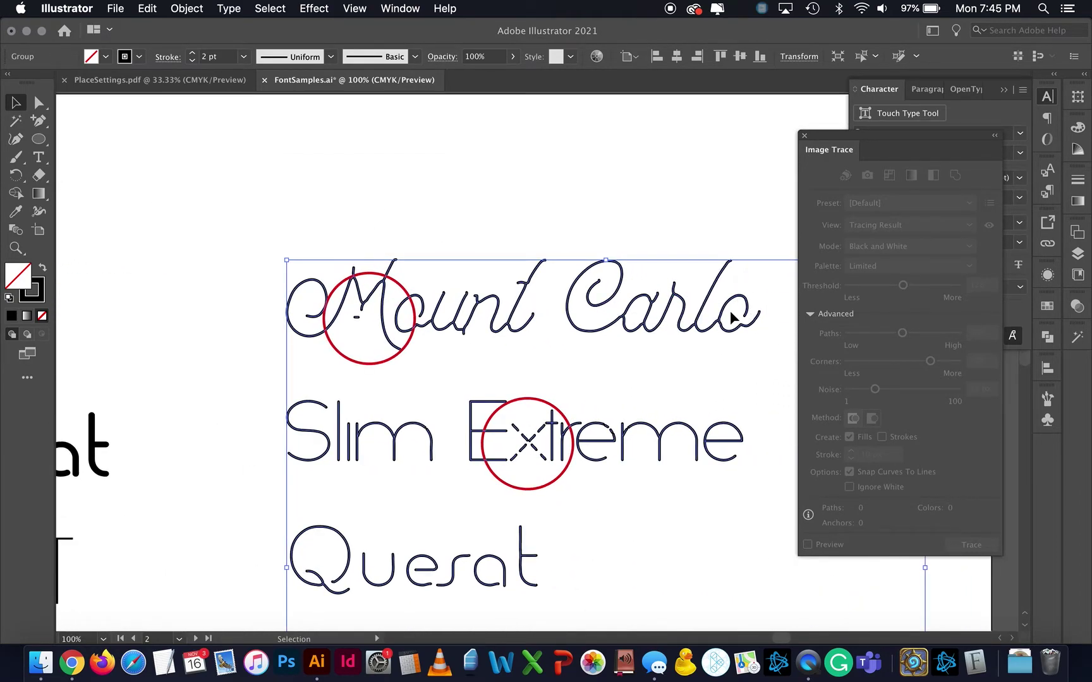
pyautogui.scroll(-5, 673, 362)
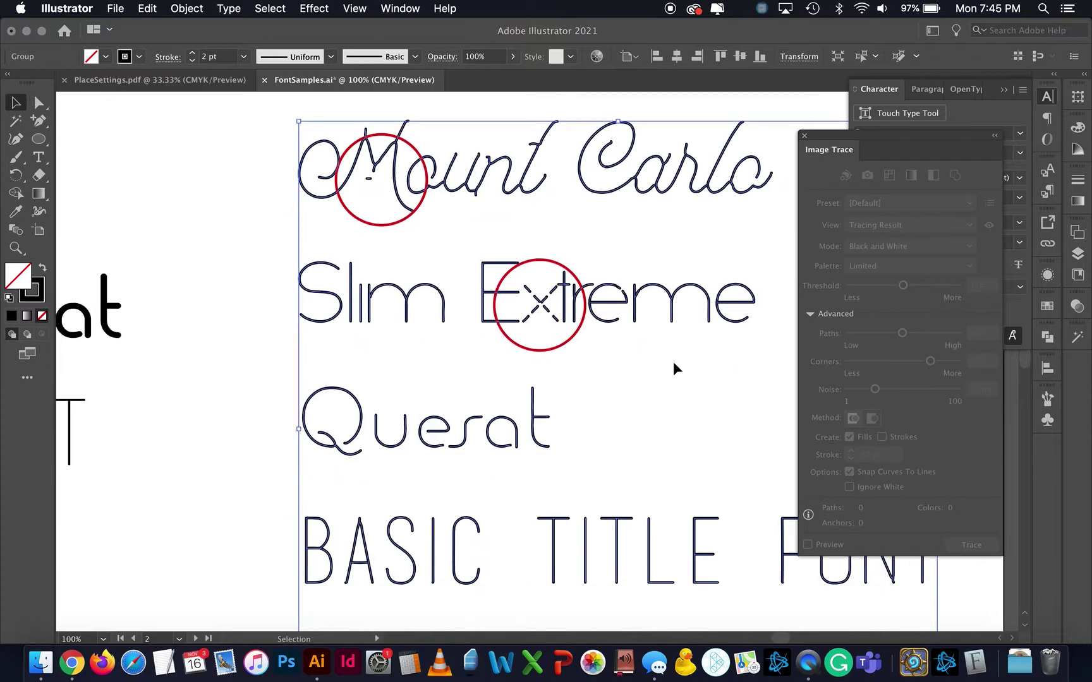
pyautogui.scroll(-1, 673, 362)
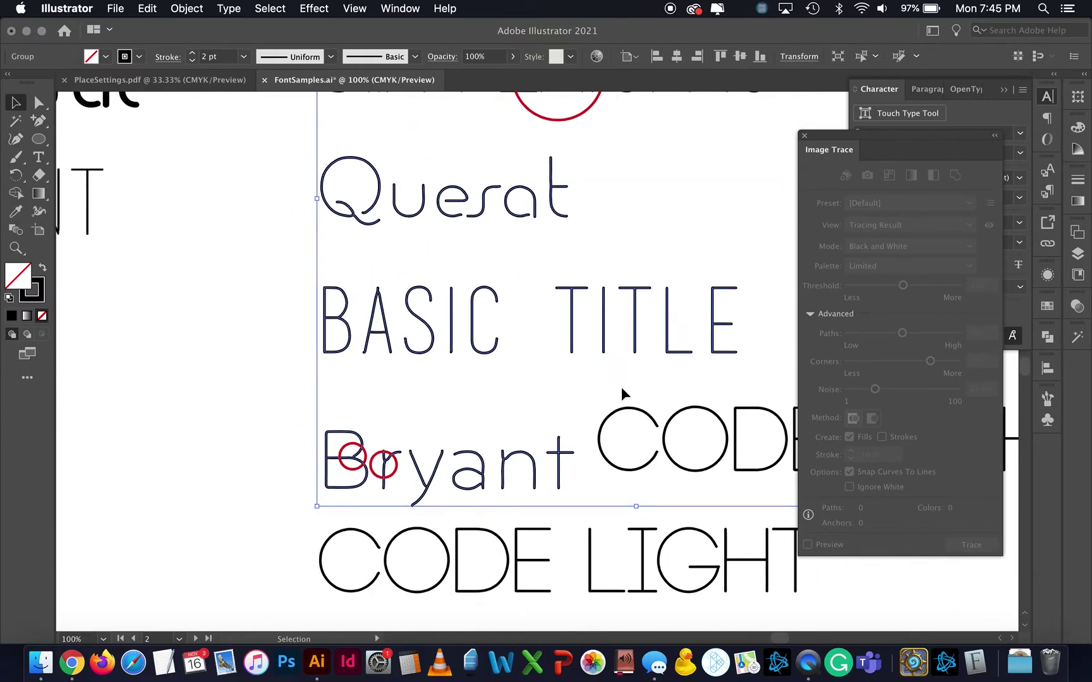
# Step: Isolate the traced samples group, smooth the long stroke of the y in Bryant with the Smooth Tool, and exit isolation
pyautogui.doubleClick(431, 486)
pyautogui.press('super+equal')
pyautogui.press('super+equal')
pyautogui.press('super+equal')
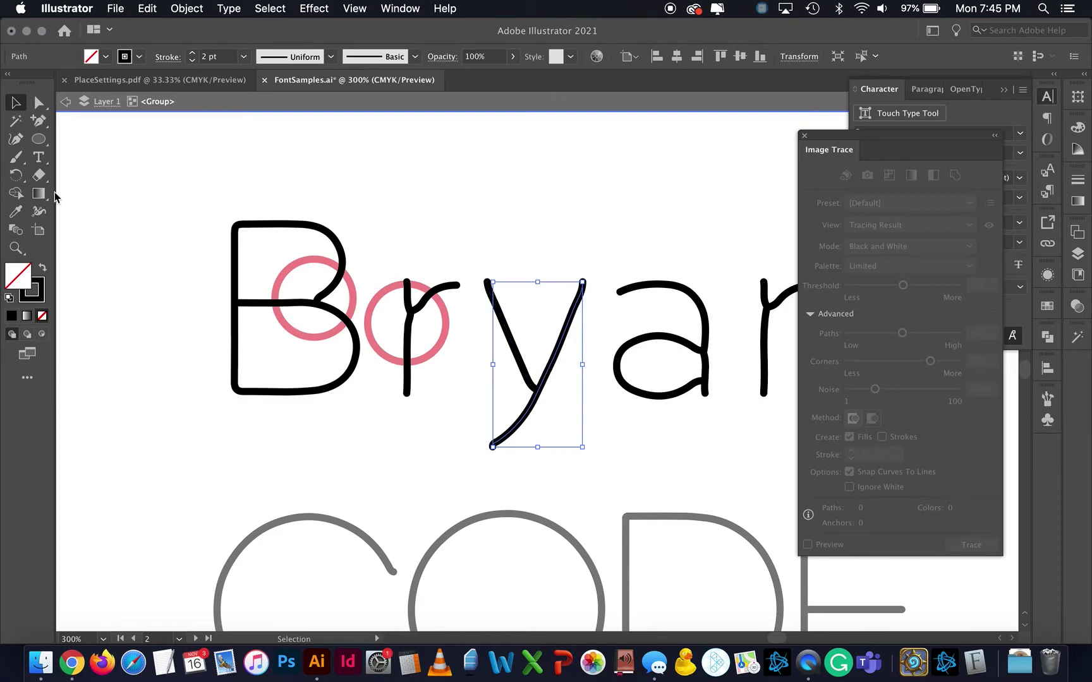
pyautogui.click(41, 174)
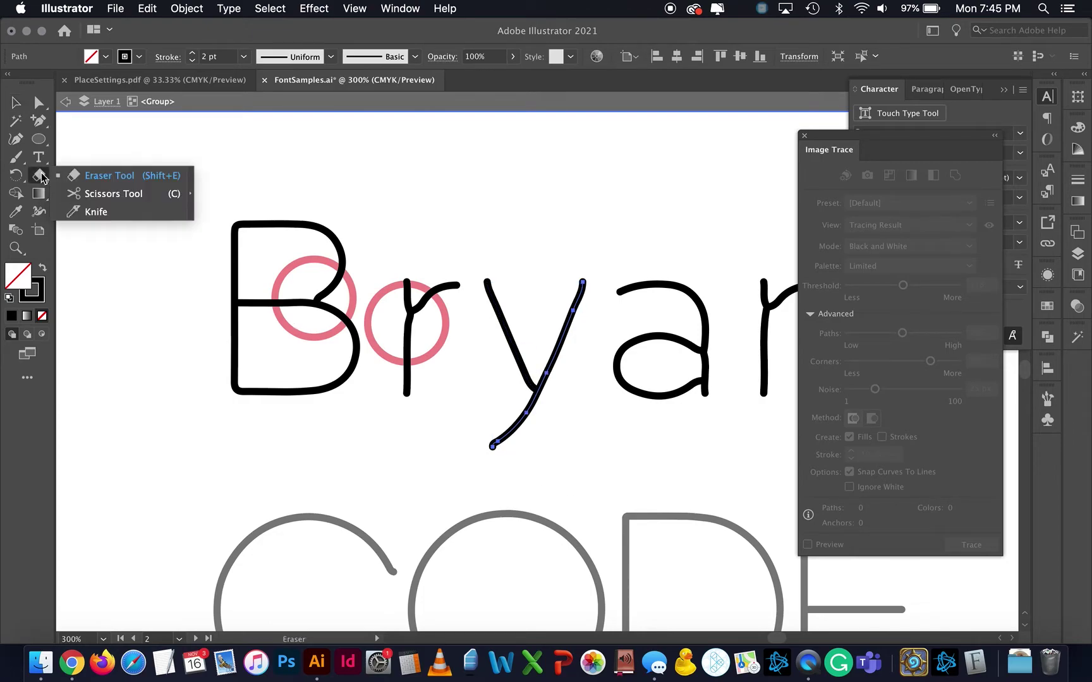
pyautogui.click(16, 159)
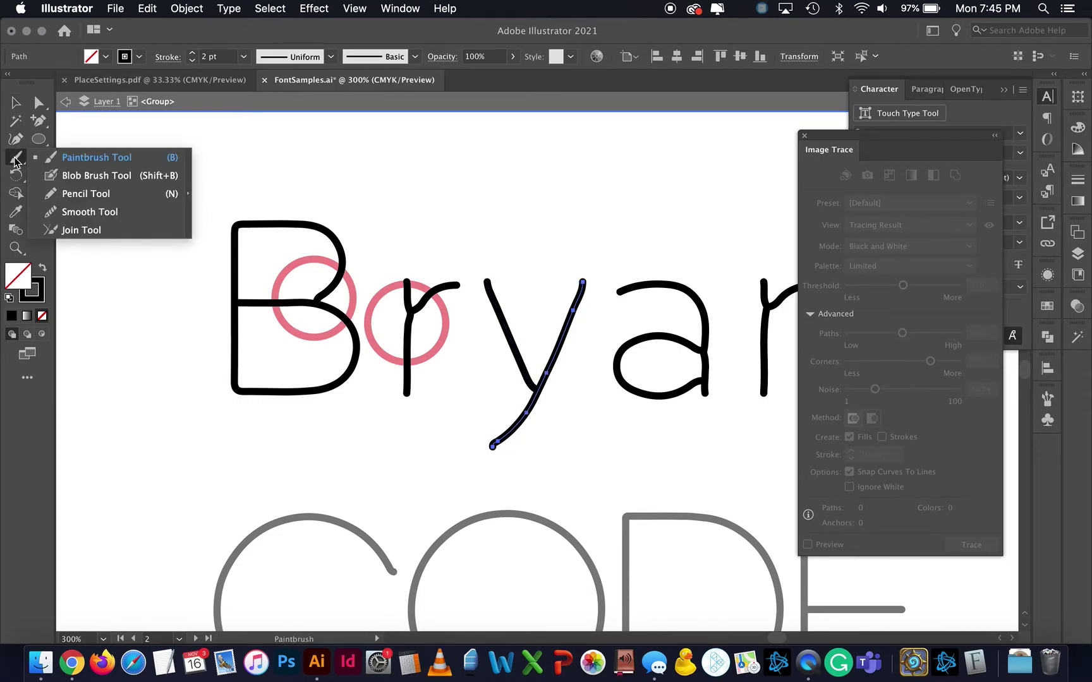
pyautogui.click(73, 214)
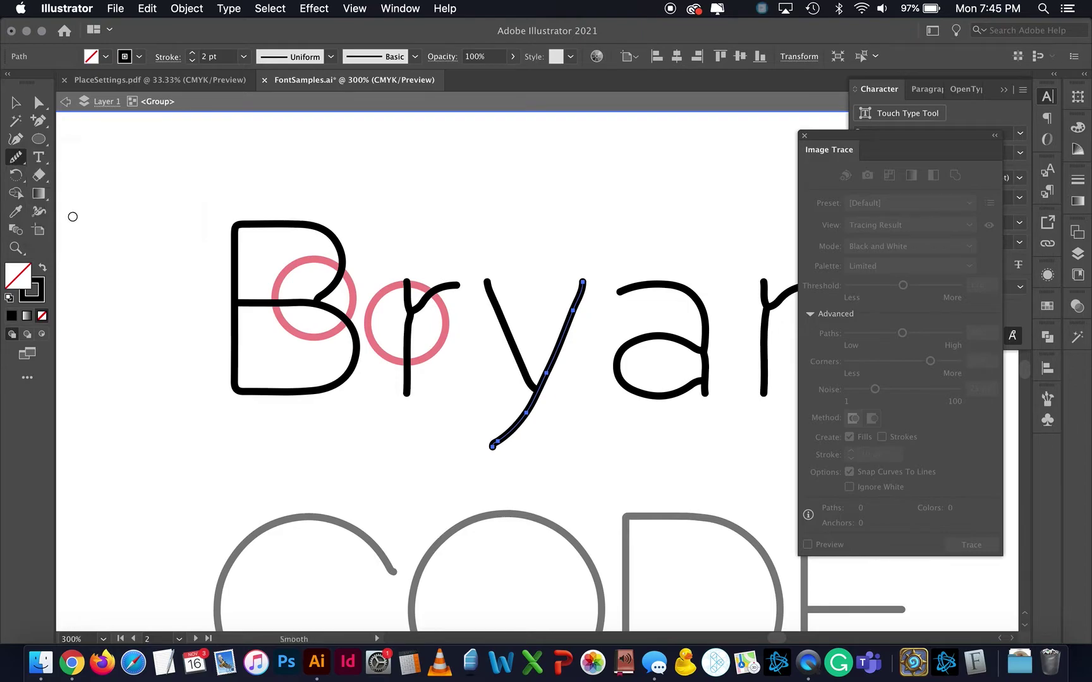
pyautogui.moveTo(537, 406); pyautogui.dragTo(582, 294)
pyautogui.moveTo(533, 395)
pyautogui.mouseDown()
pyautogui.moveTo(566, 343)
pyautogui.moveTo(519, 434)
pyautogui.moveTo(532, 416)
pyautogui.mouseUp()
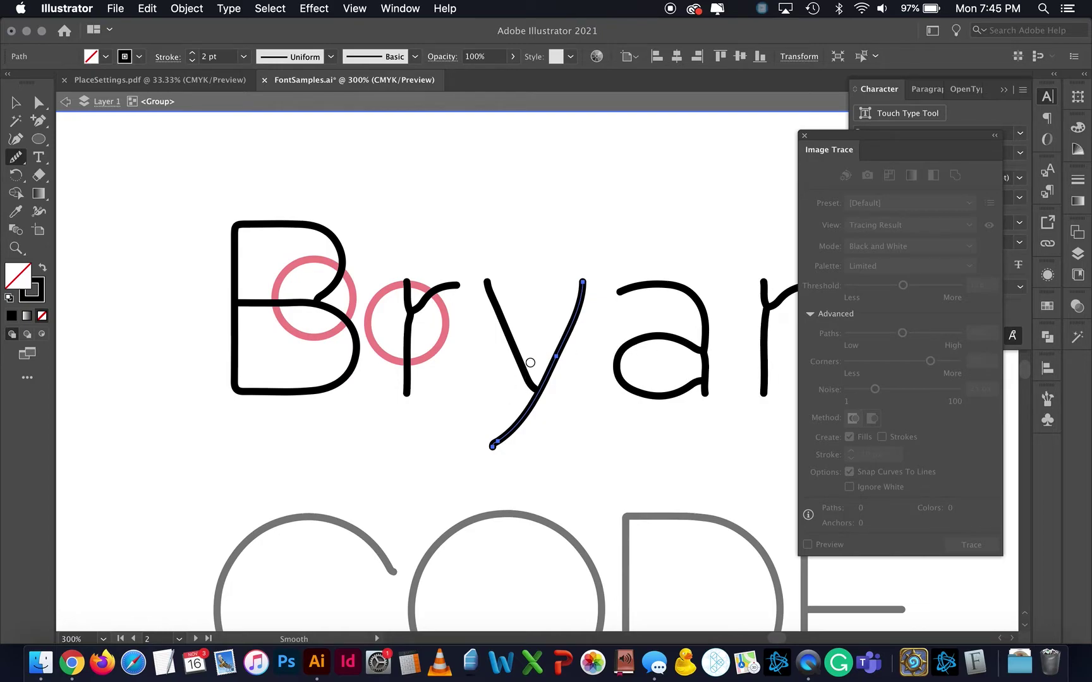
pyautogui.scroll(-8, 549, 378)
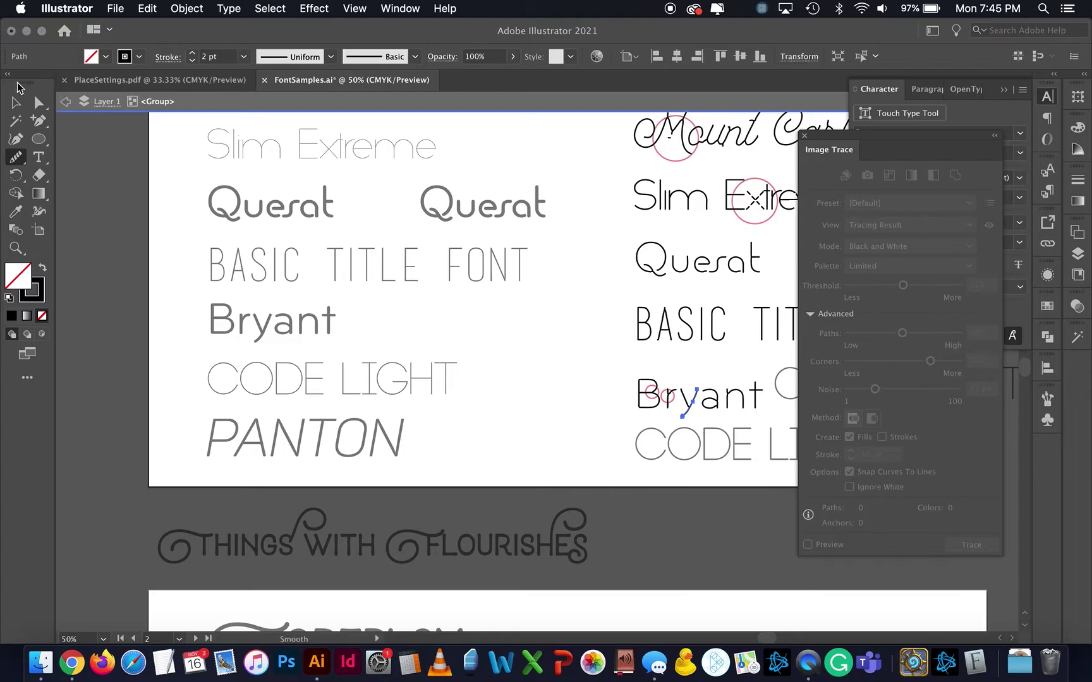
pyautogui.click(16, 102)
pyautogui.doubleClick(100, 219)
# Step: Examine the Script font samples, including Magnolia Sky, Lavendaria, Daydreamer and Autumn in November
pyautogui.press('super+minus')
pyautogui.hscroll(-5, 100, 219)
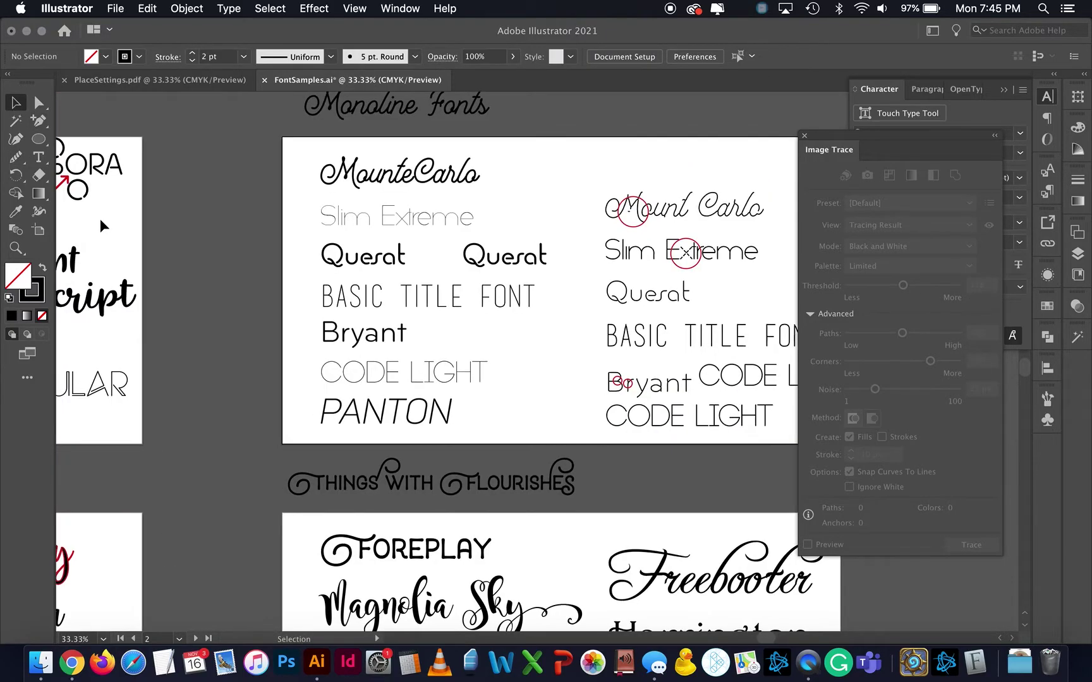
pyautogui.hscroll(-10, 100, 219)
pyautogui.scroll(-5, 100, 219)
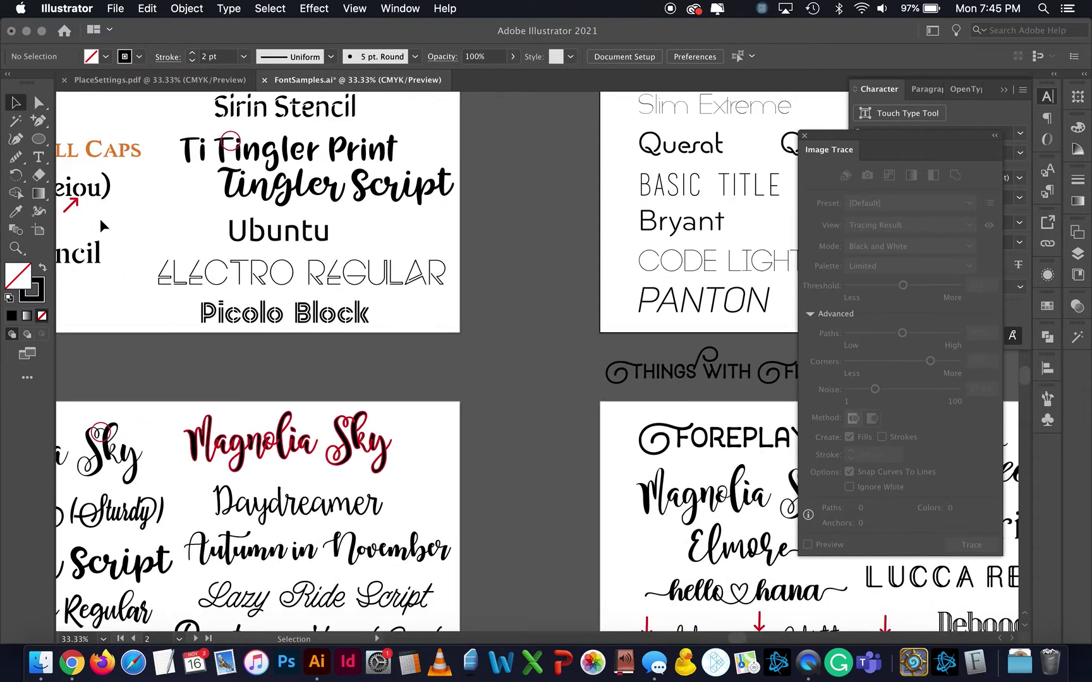
pyautogui.hscroll(-3, 100, 219)
pyautogui.scroll(-3, 99, 219)
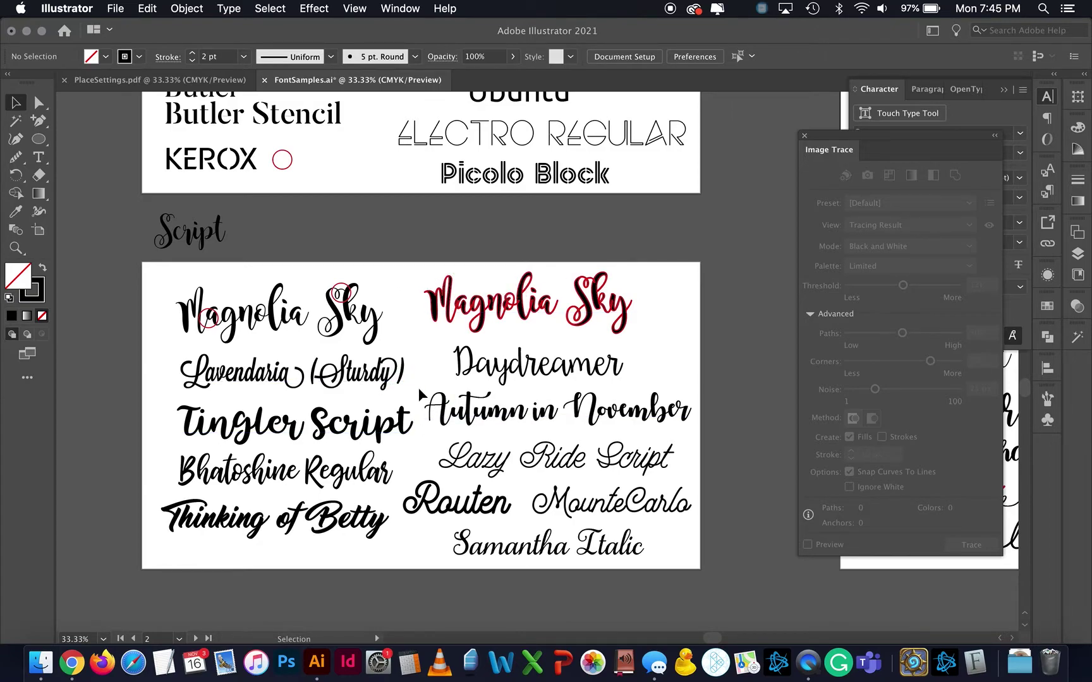
pyautogui.press('super+equal')
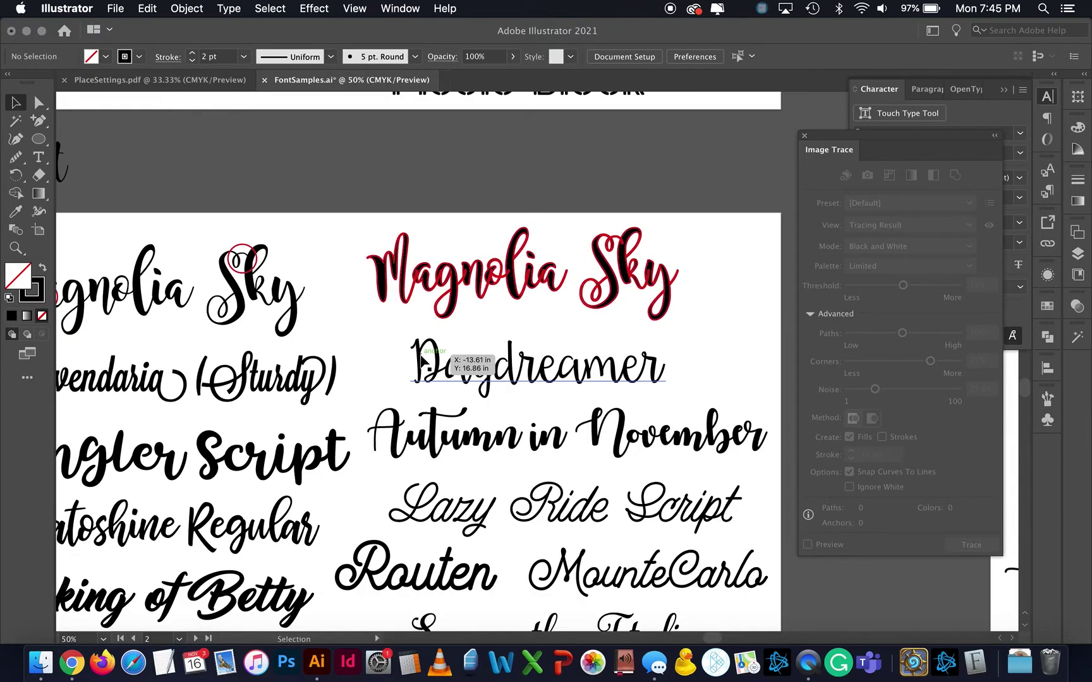
pyautogui.scroll(-2, 464, 438)
pyautogui.hscroll(-4, 465, 438)
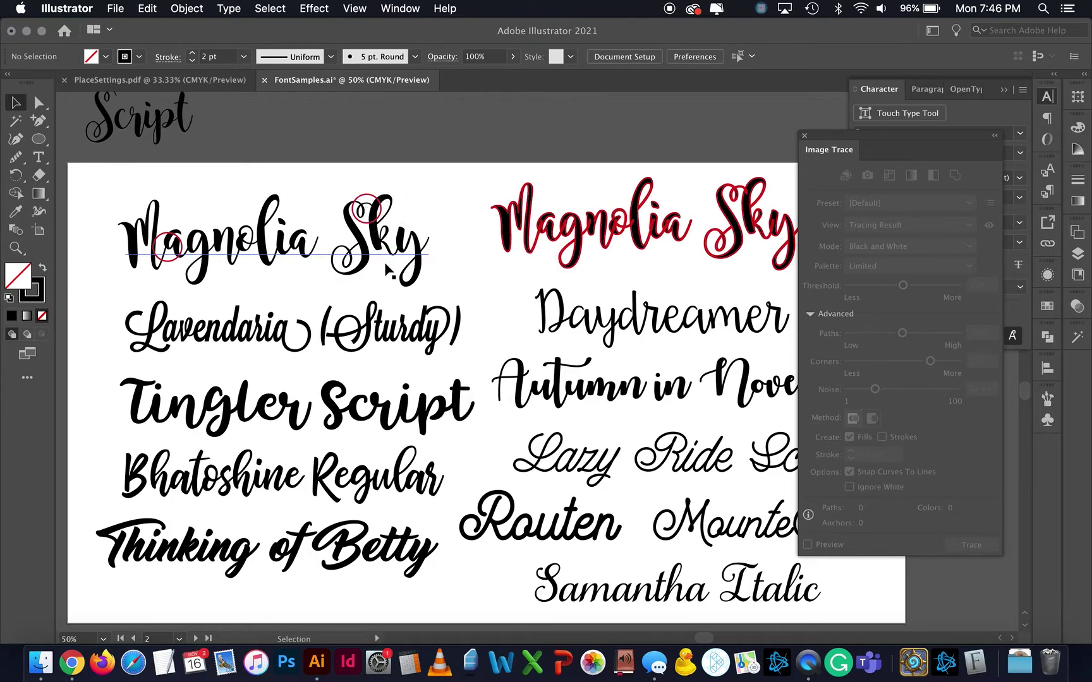
# Step: Duplicate the plain black Magnolia Sky text above the red-outlined sample and convert the copy to outlines
pyautogui.click(416, 265)
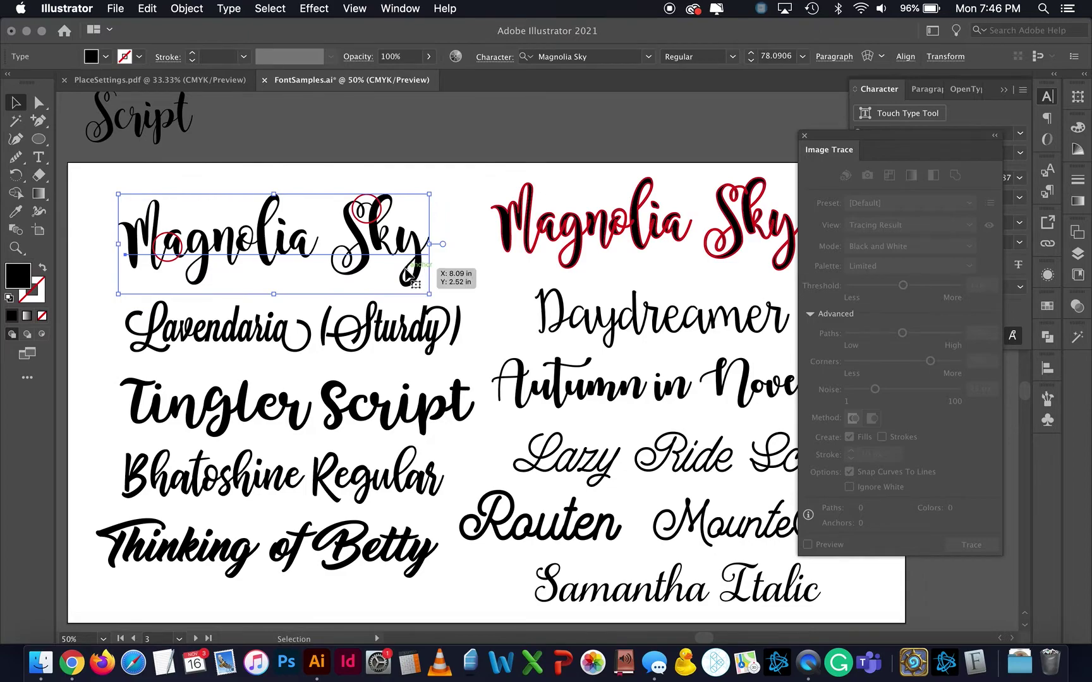
pyautogui.moveTo(357, 262); pyautogui.dragTo(724, 147)
pyautogui.hscroll(4, 641, 202)
pyautogui.scroll(1, 641, 202)
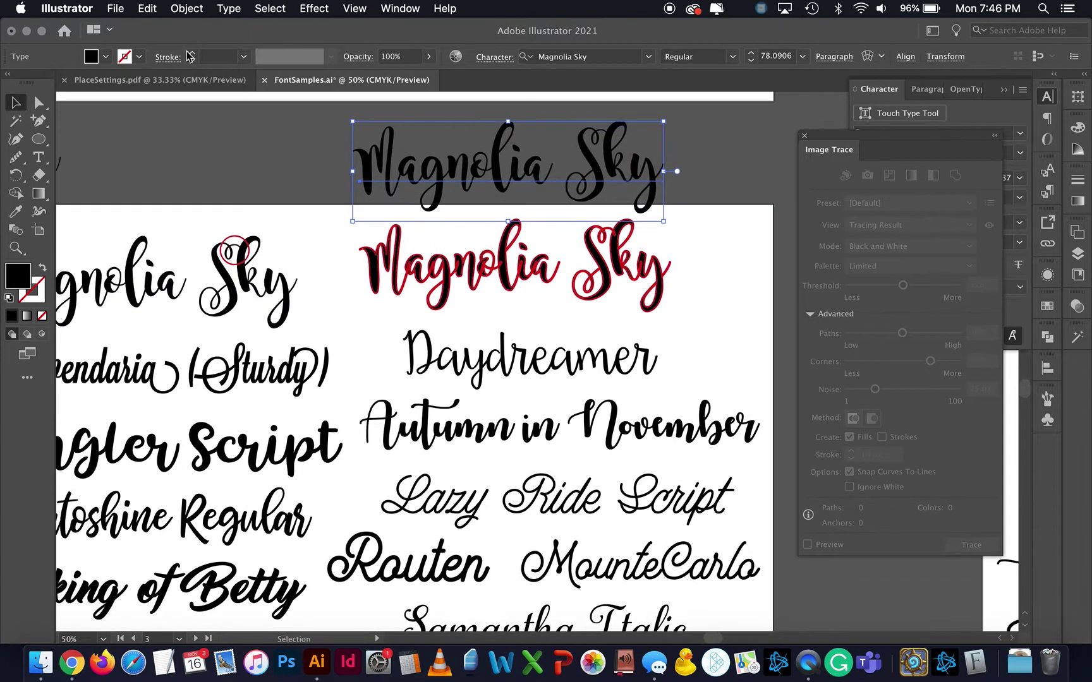
pyautogui.click(187, 8)
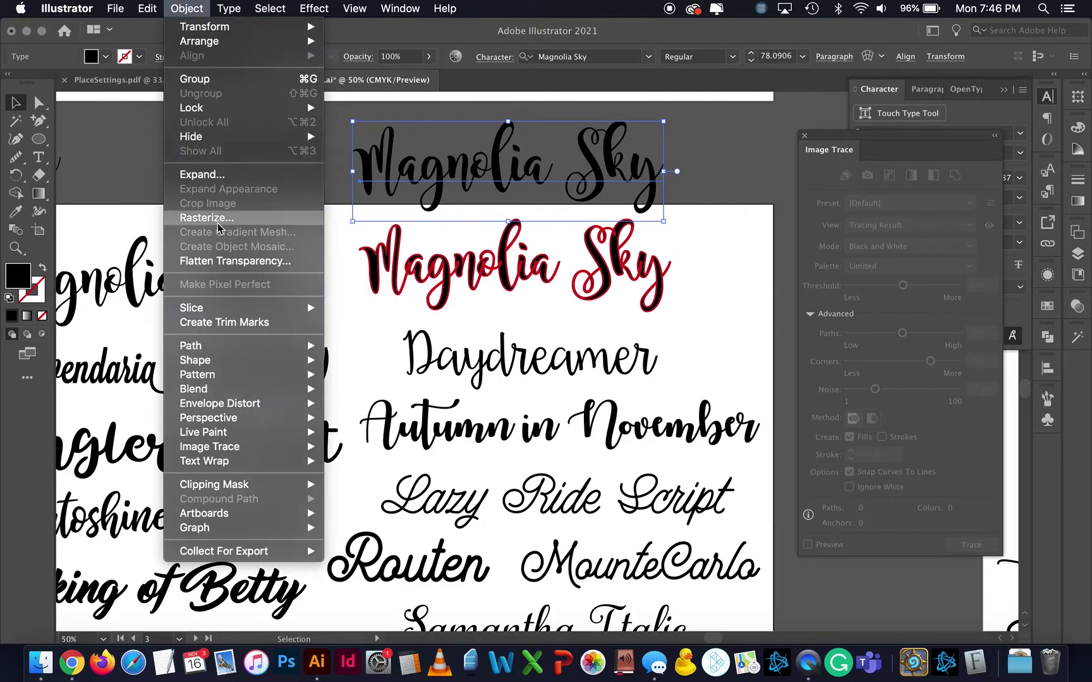
pyautogui.moveTo(230, 13)
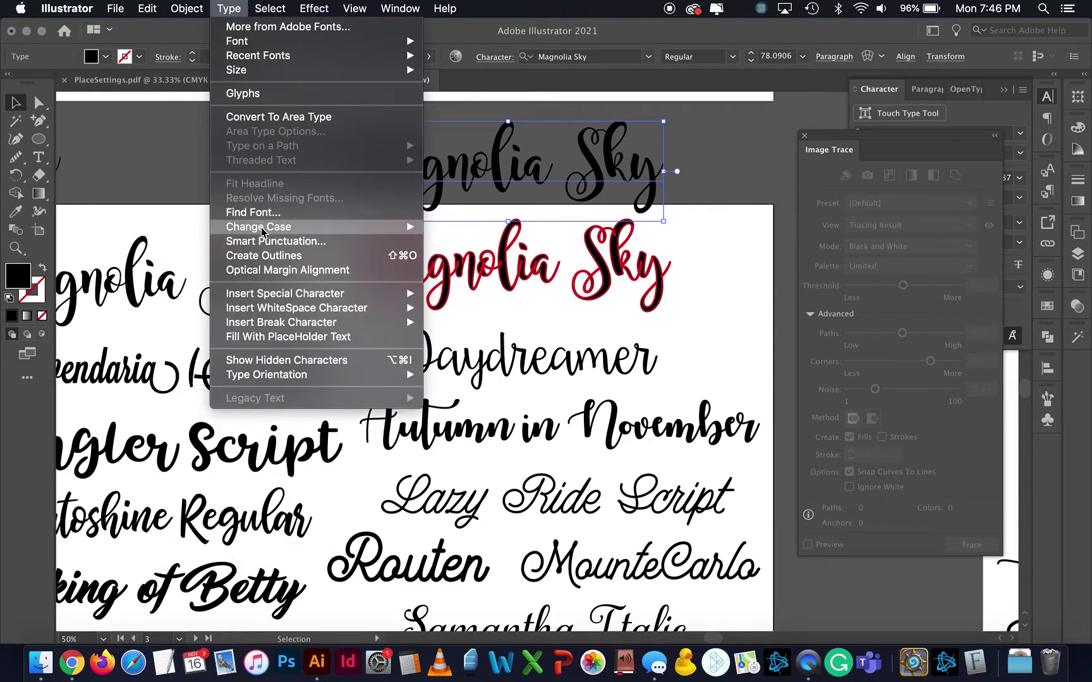
pyautogui.click(283, 256)
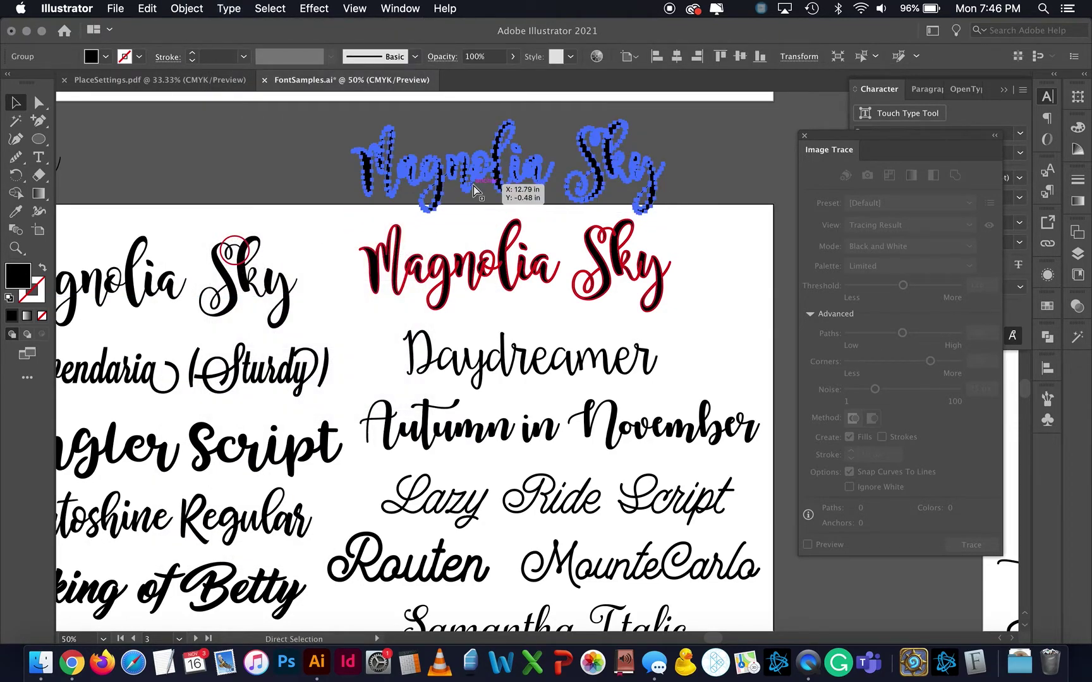
# Step: Unite the overlapping letters of the outlined Magnolia Sky copy with Pathfinder and close the Image Trace settings
pyautogui.press('super+1')
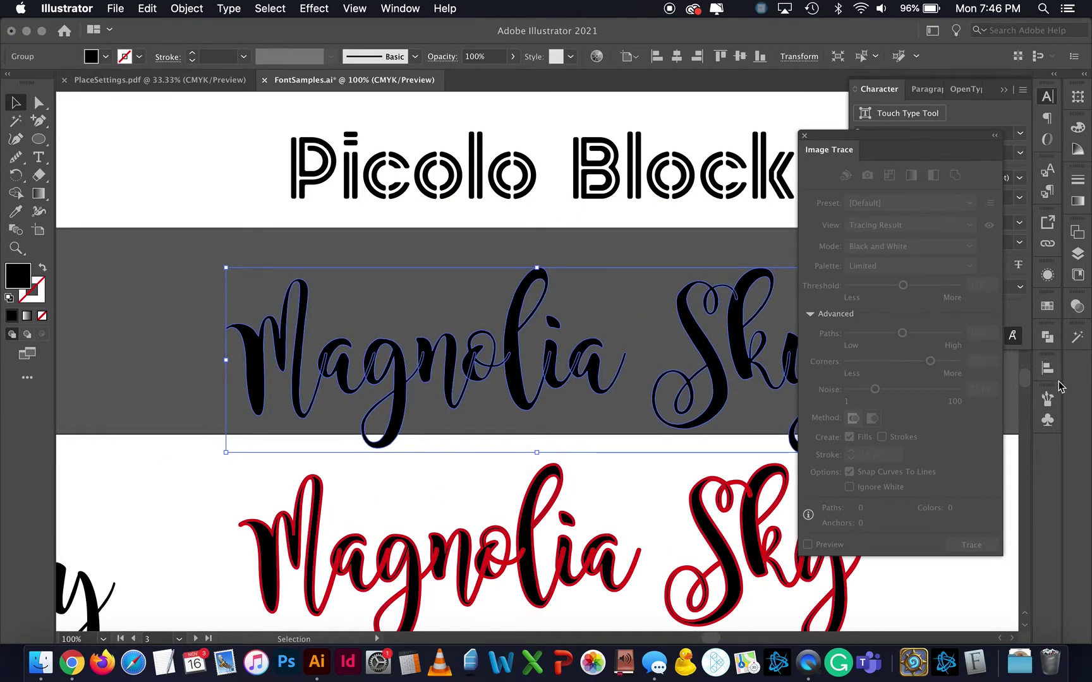
pyautogui.click(1047, 338)
pyautogui.click(863, 368)
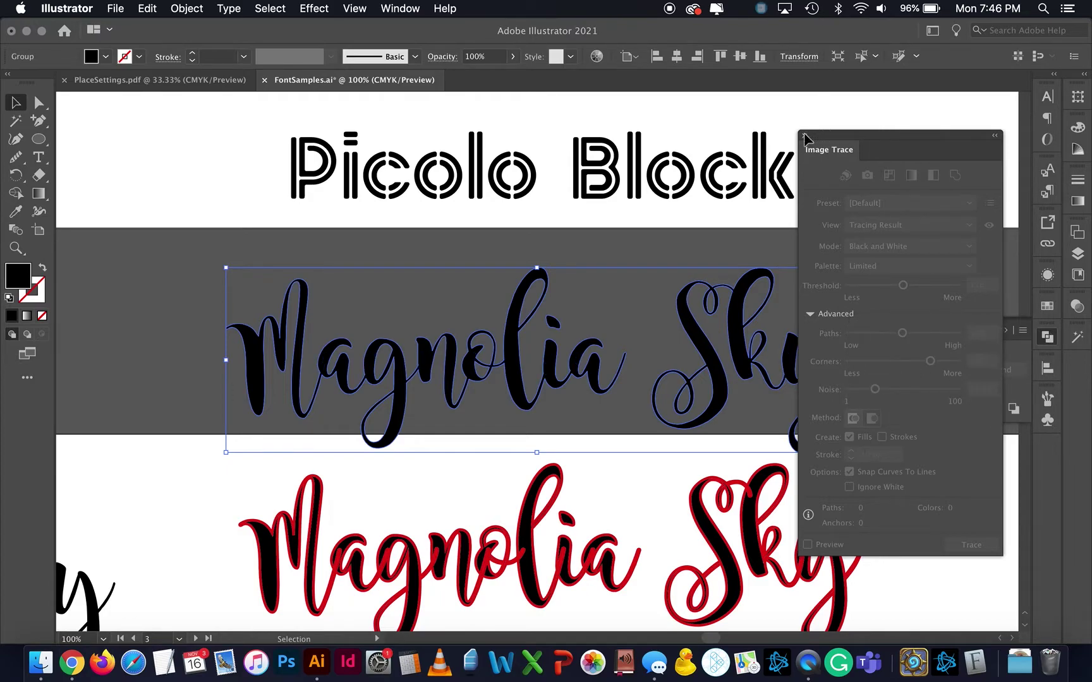
pyautogui.click(804, 135)
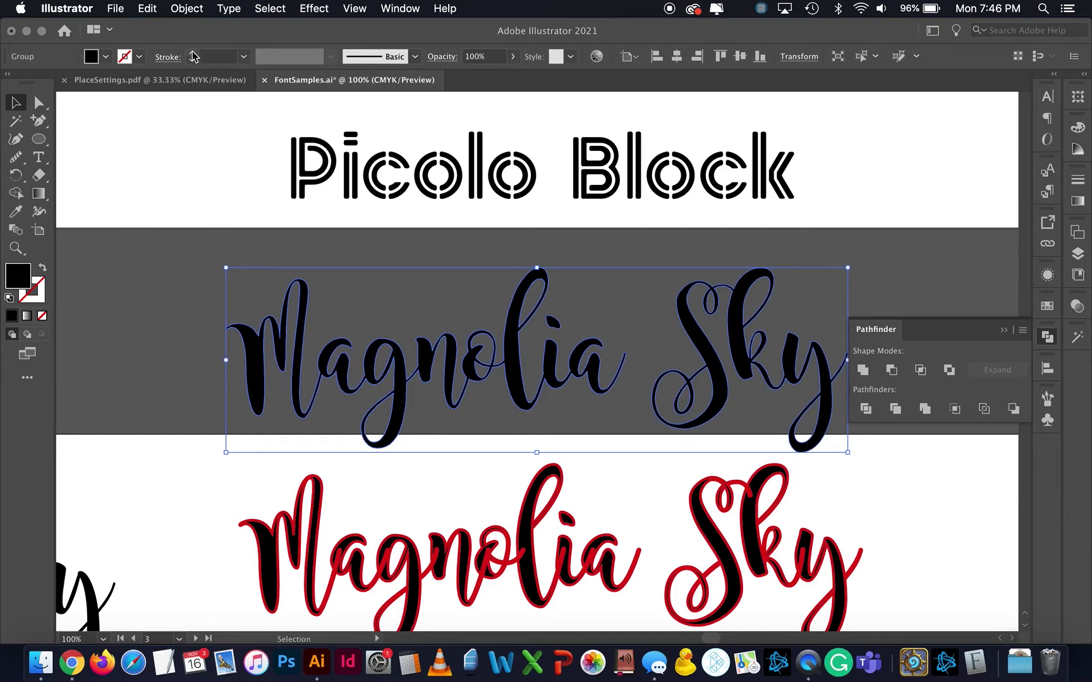
# Step: Thicken the united Magnolia Sky copy with a 4 pt black stroke and compare it with the red-outlined sample
pyautogui.click(193, 54)
pyautogui.click(192, 54)
pyautogui.click(193, 54)
pyautogui.click(193, 55)
pyautogui.click(180, 388)
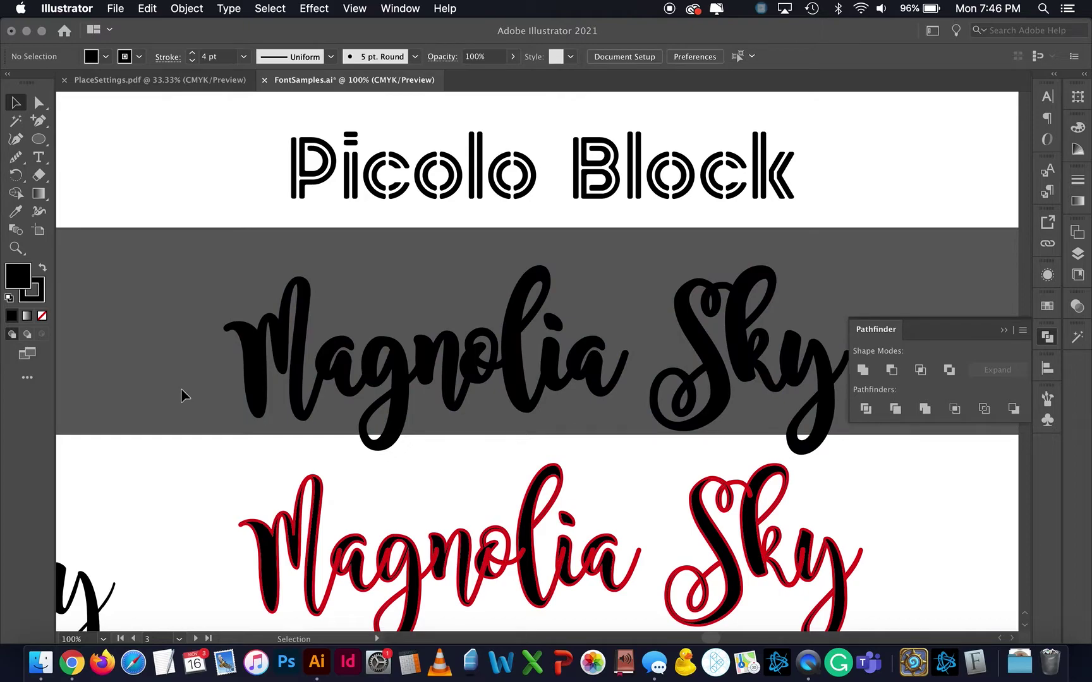
pyautogui.scroll(-3, 719, 415)
pyautogui.hscroll(5, 720, 415)
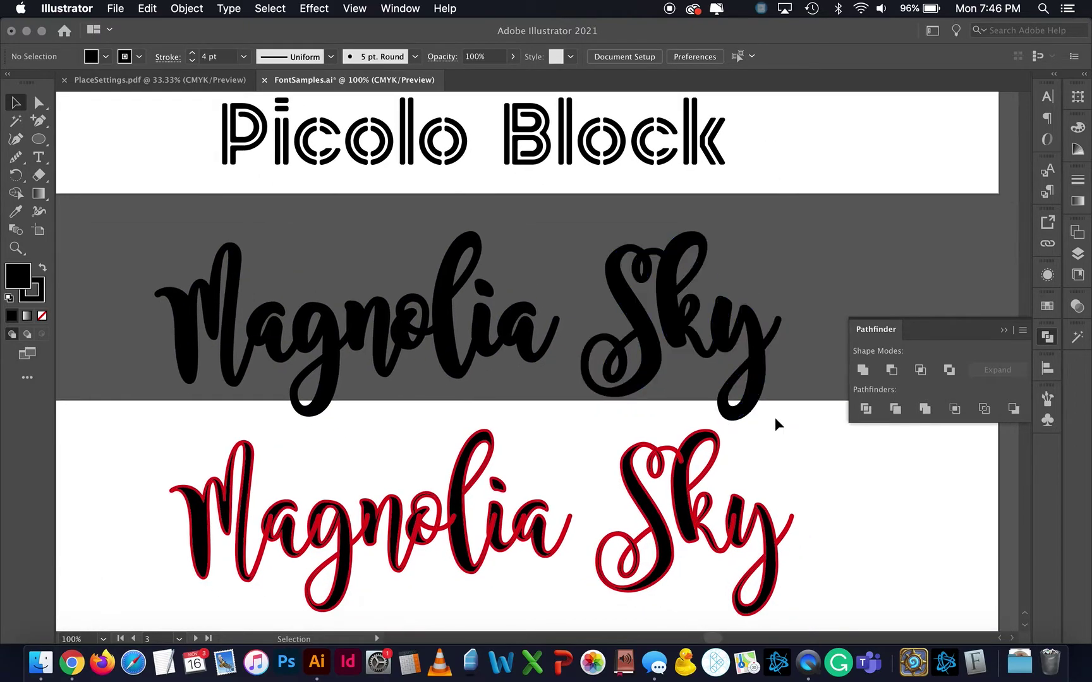
# Step: Set the stroke of the thickened Magnolia Sky copy to 3 pt and leave the lettering selected
pyautogui.press('super+minus')
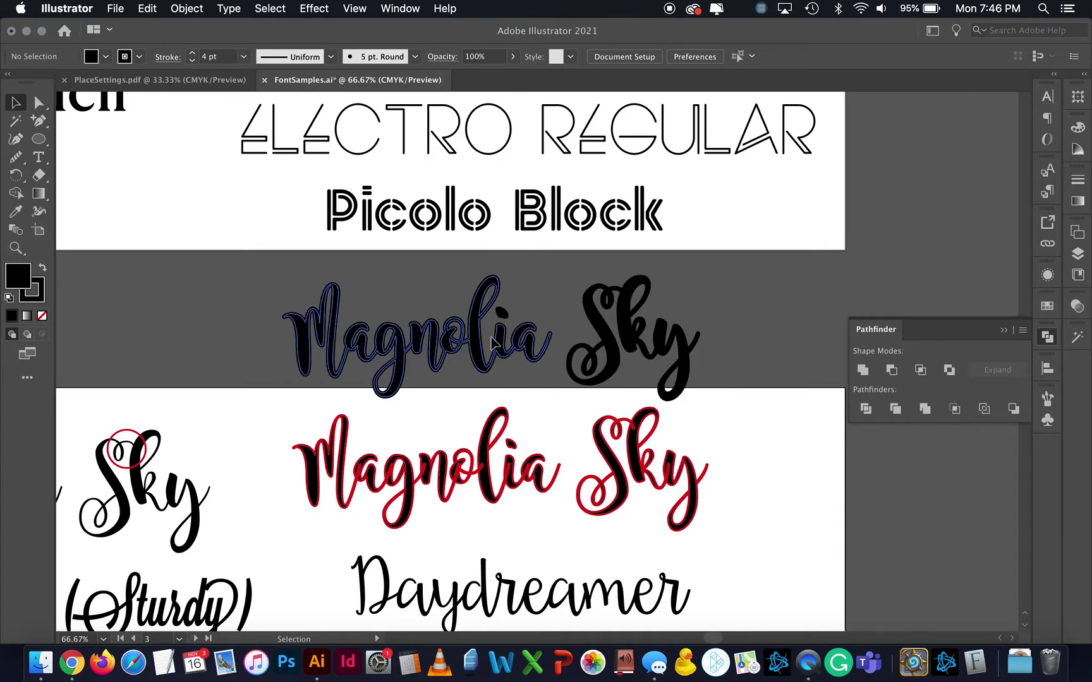
pyautogui.hscroll(-3, 705, 389)
pyautogui.click(706, 392)
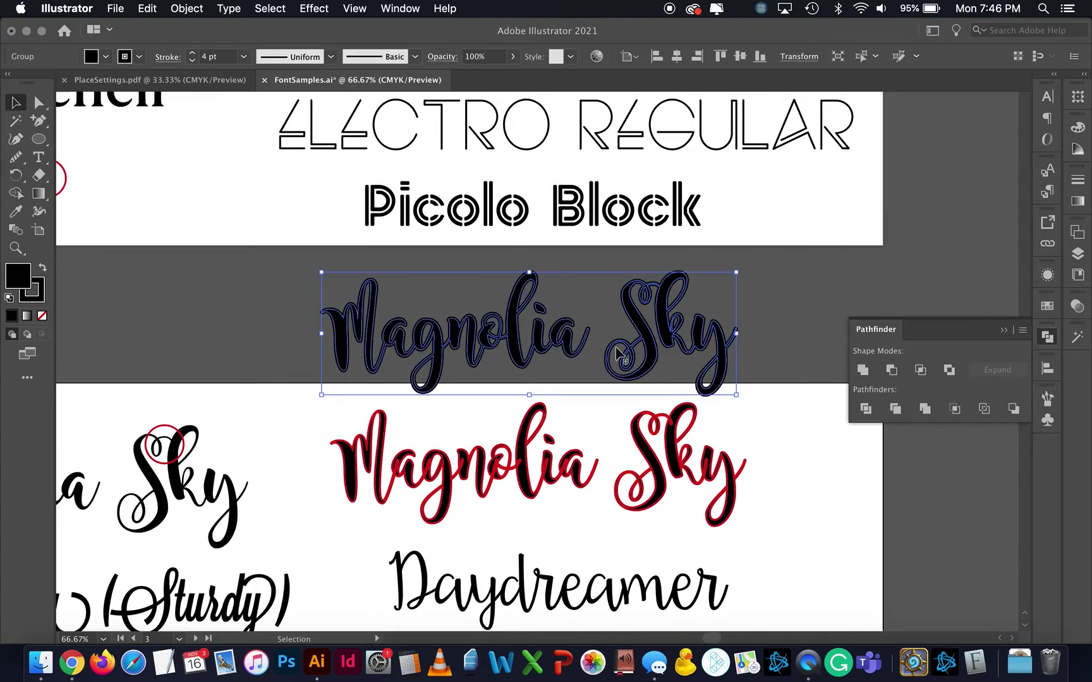
pyautogui.click(192, 61)
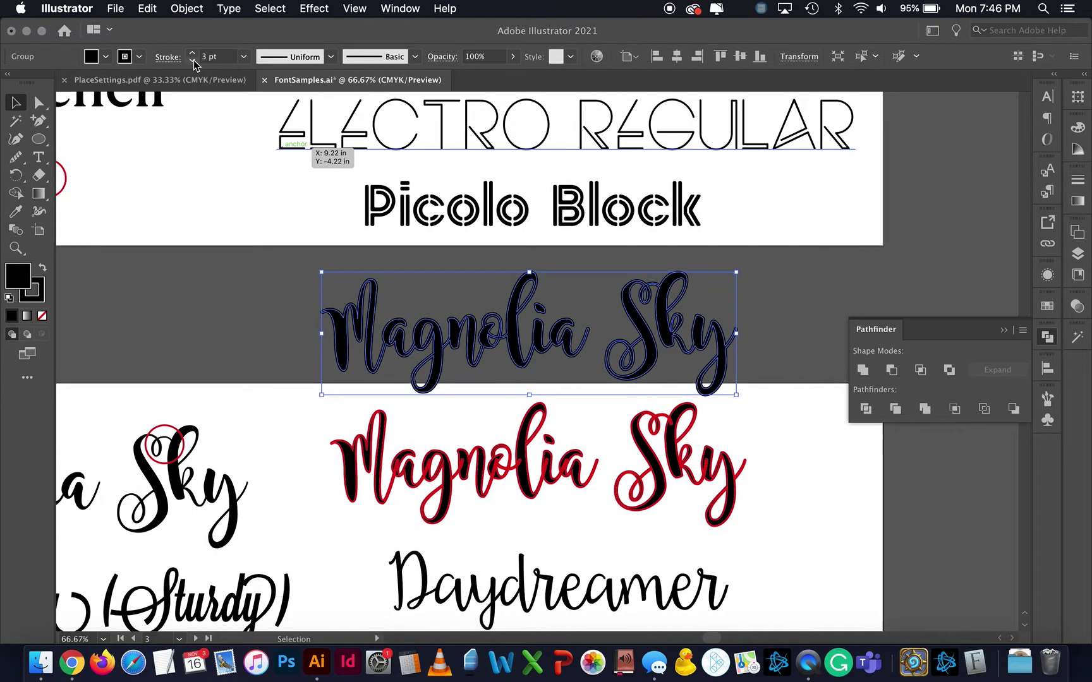
pyautogui.click(202, 261)
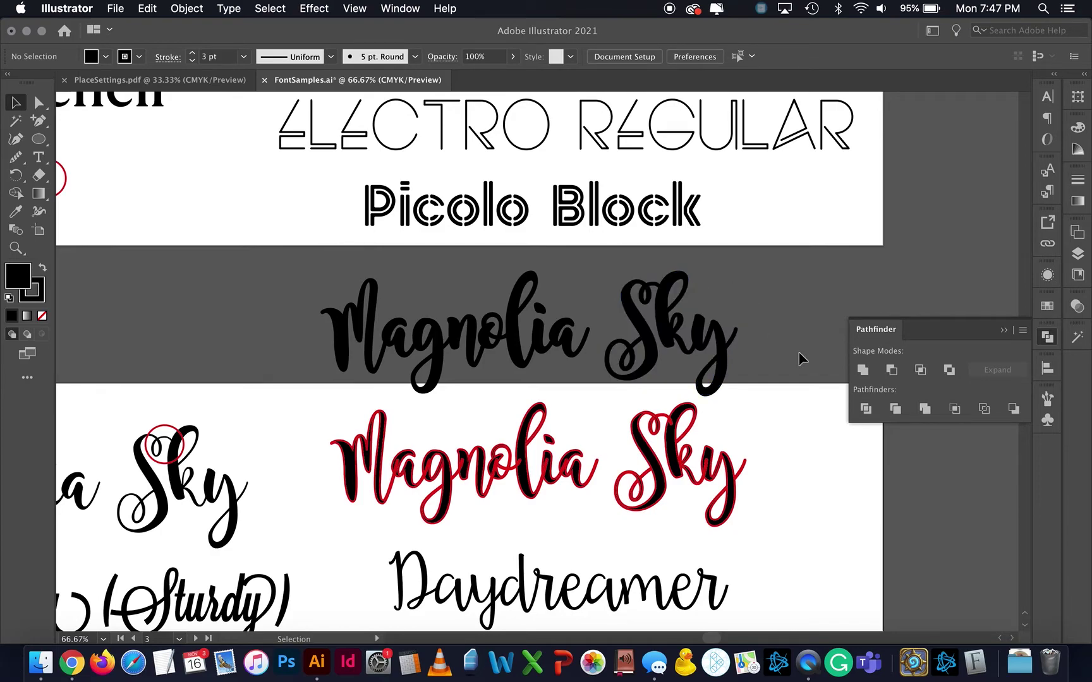
pyautogui.click(651, 341)
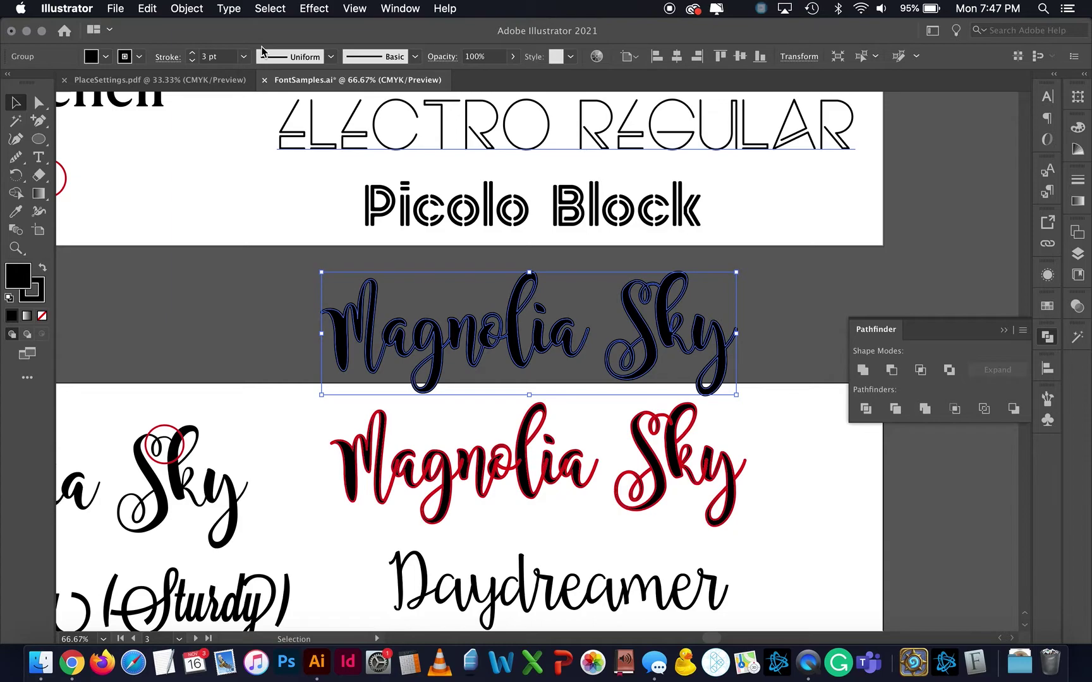
# Step: Outline the stroke of the thickened Magnolia Sky copy and unite it with the lettering using Pathfinder
pyautogui.click(178, 9)
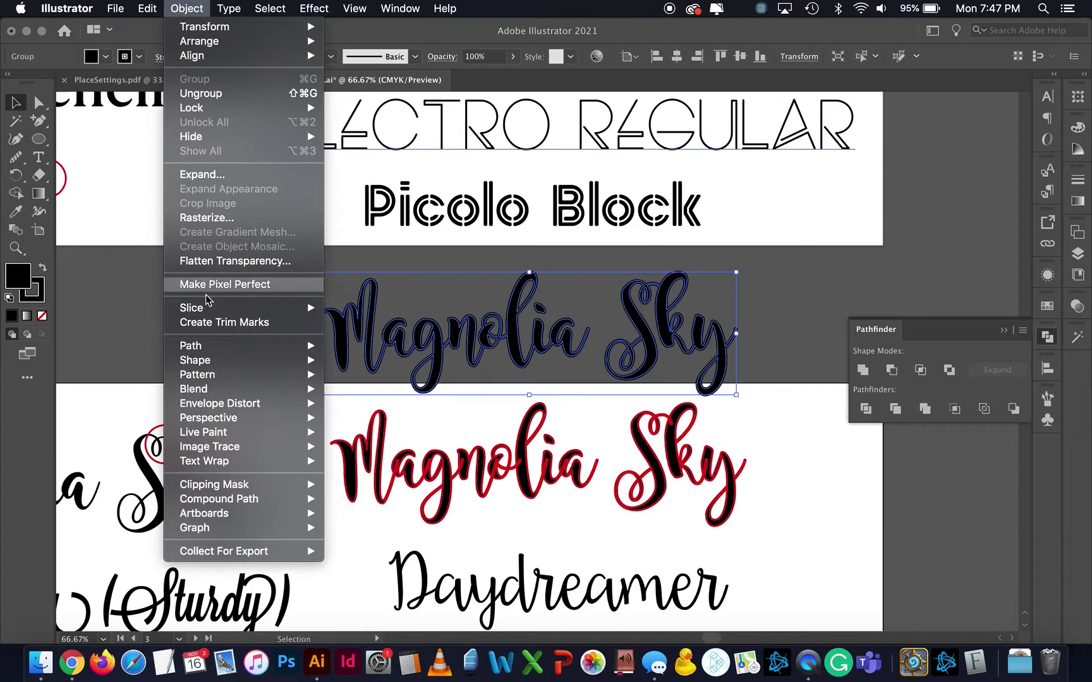
pyautogui.moveTo(209, 345)
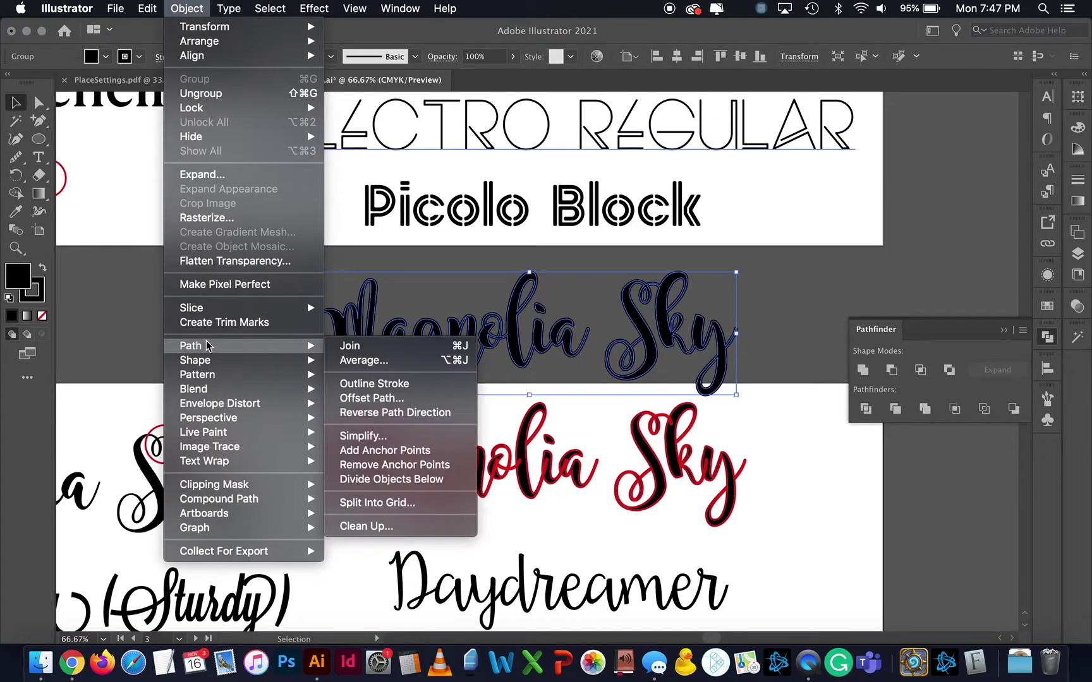
pyautogui.click(362, 384)
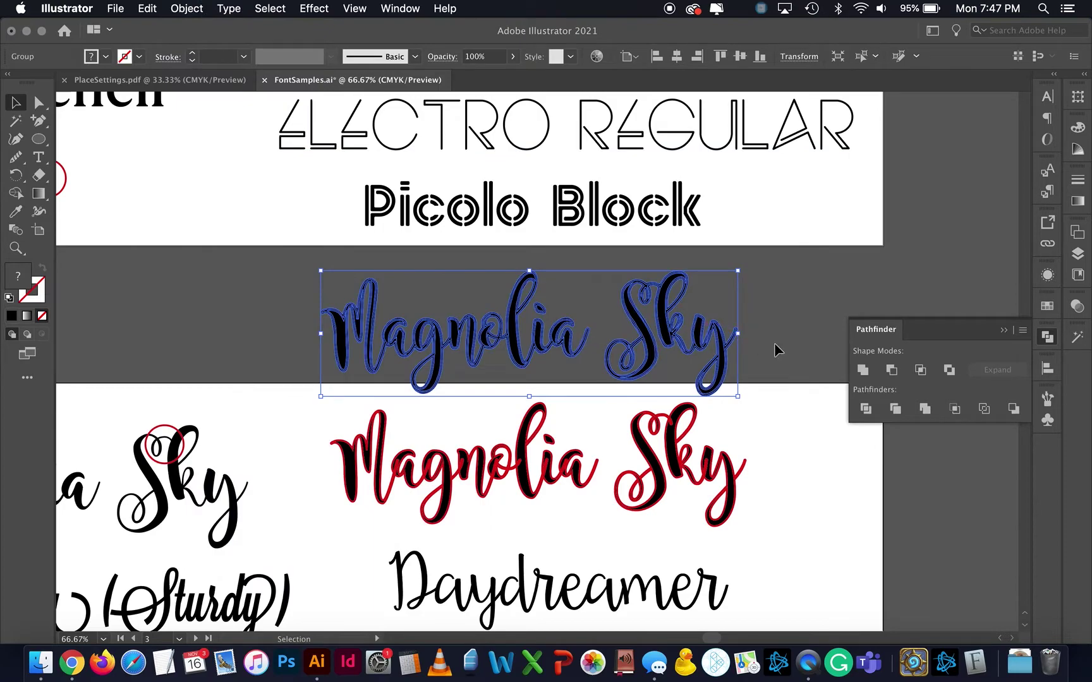
pyautogui.click(862, 370)
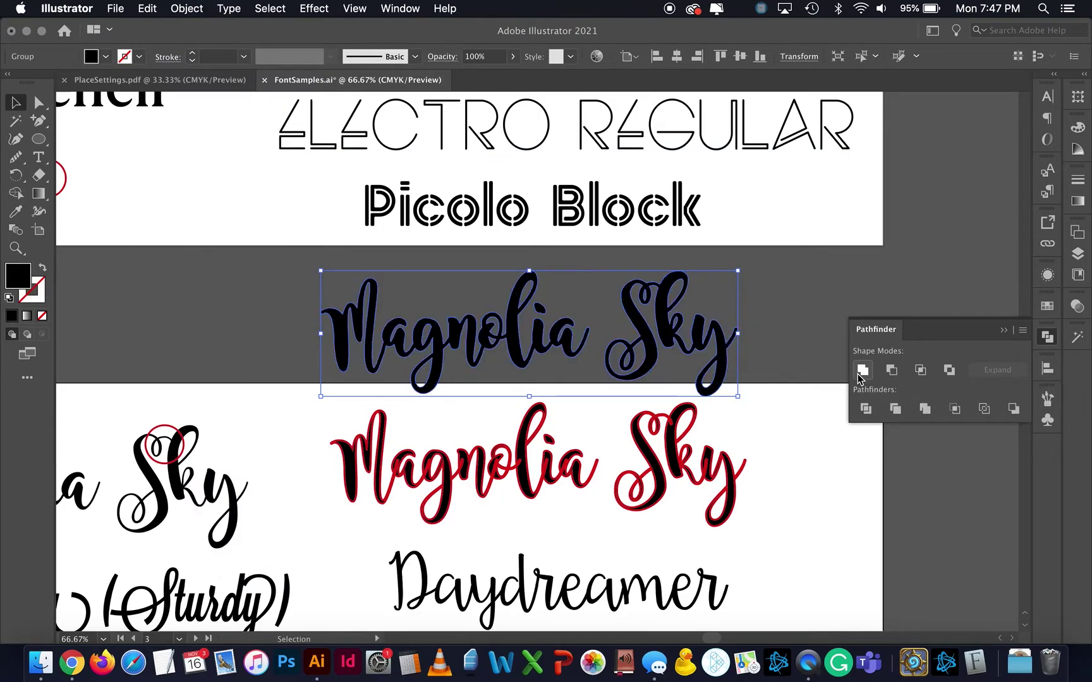
pyautogui.press('super+equal')
pyautogui.press('super+equal')
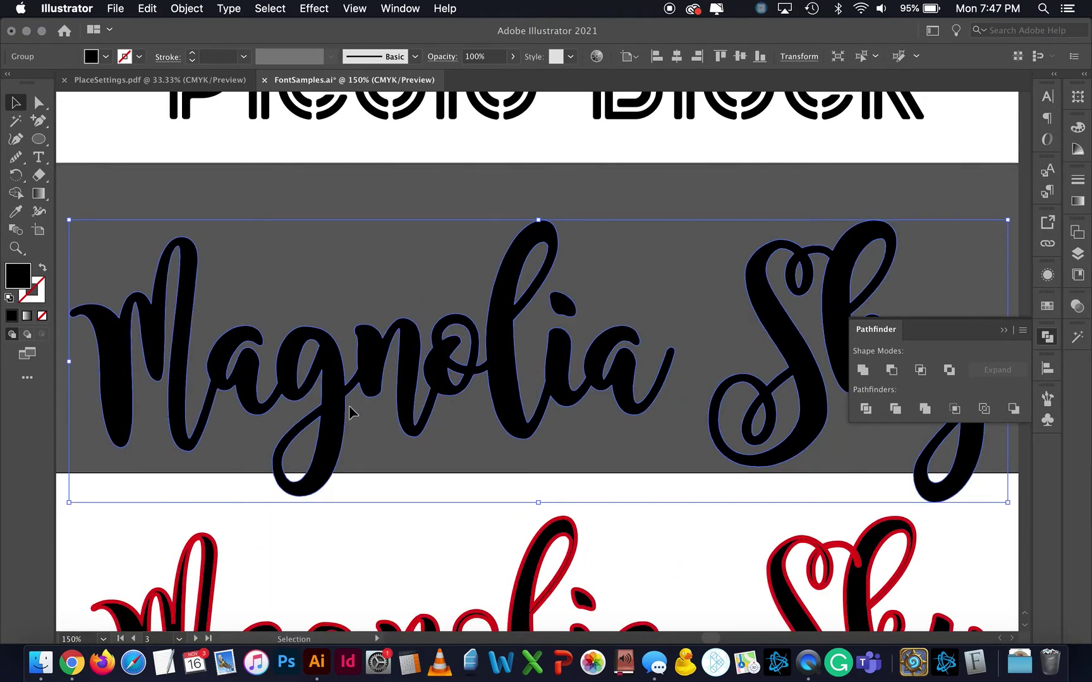
# Step: Examine the red-outlined Magnolia Sky sample against the united, thickened copy above it and the original sample
pyautogui.press('super+minus')
pyautogui.press('super+minus')
pyautogui.press('super+minus')
pyautogui.press('super+minus')
pyautogui.click(539, 434)
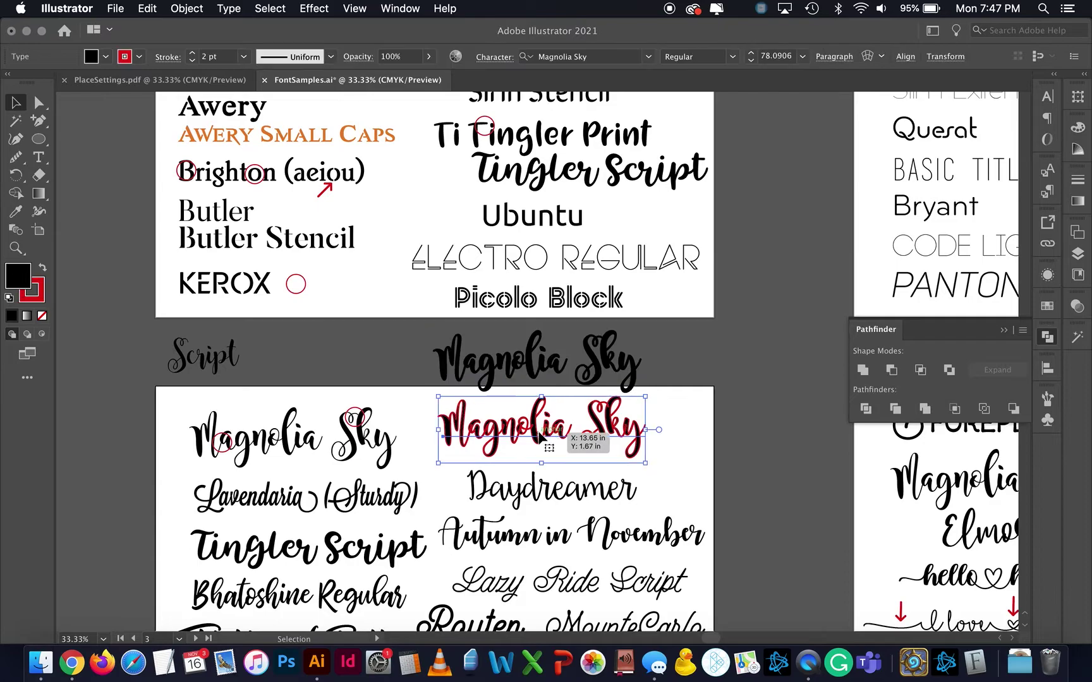
pyautogui.press('super+equal')
pyautogui.press('super+equal')
pyautogui.press('super+equal')
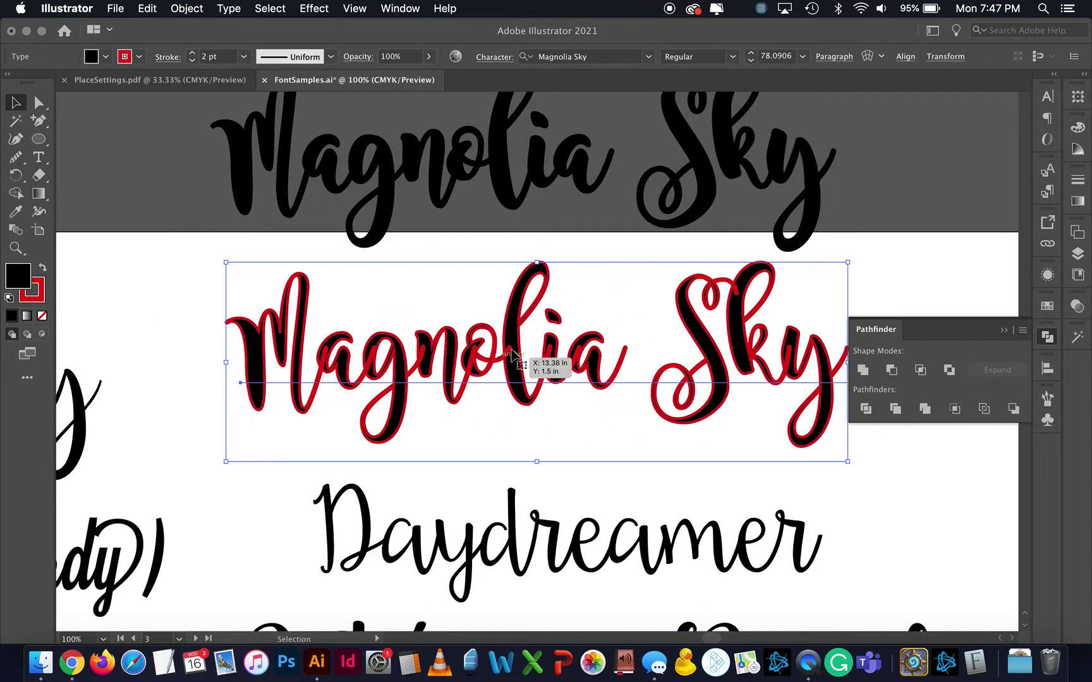
pyautogui.hscroll(-5, 444, 409)
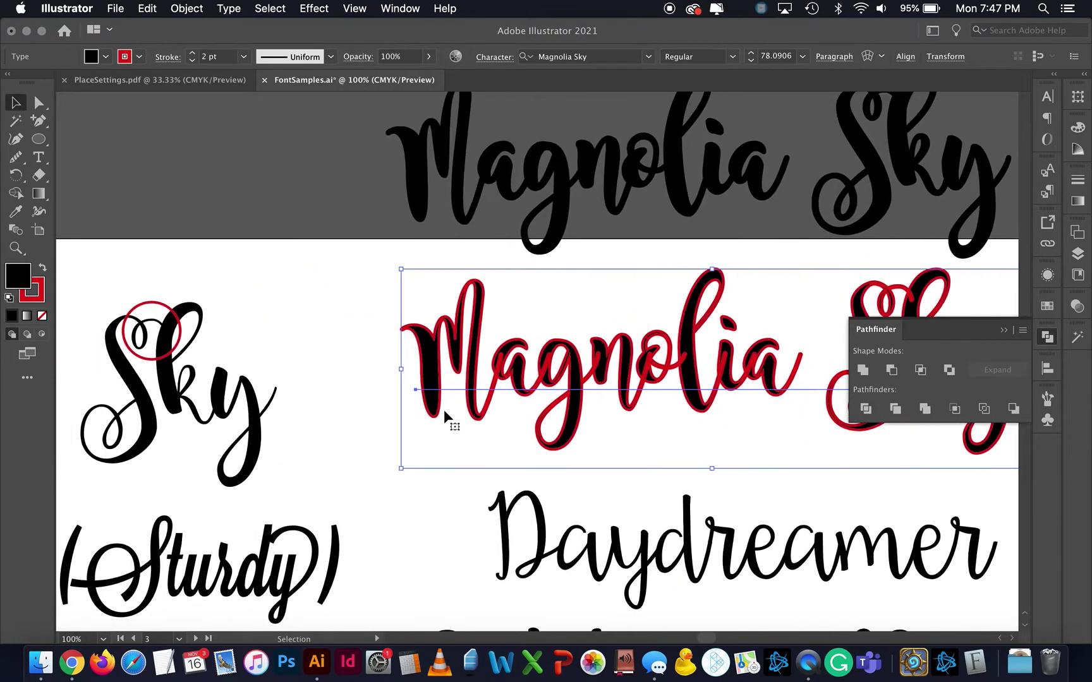
pyautogui.hscroll(-2, 444, 410)
pyautogui.scroll(-2, 443, 409)
pyautogui.scroll(-2, 276, 405)
pyautogui.press('v')
# Step: Tighten the kerning between the L and the first a of the Lavendaria (Sturdy) sample
pyautogui.hscroll(-4, 354, 442)
pyautogui.scroll(-1, 354, 442)
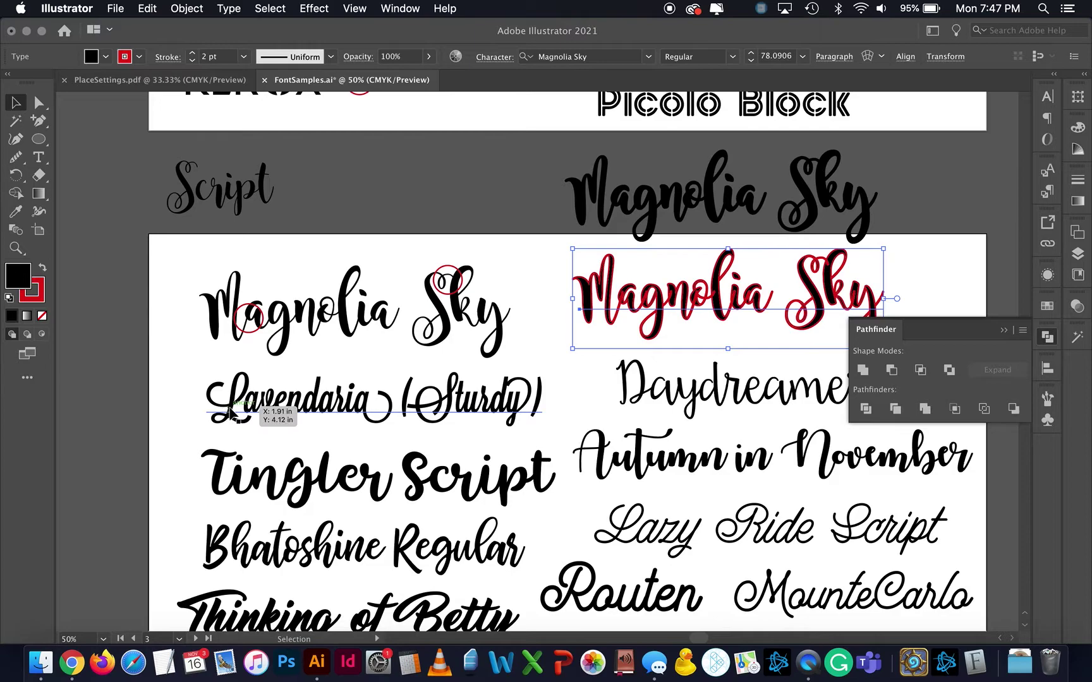
pyautogui.doubleClick(254, 415)
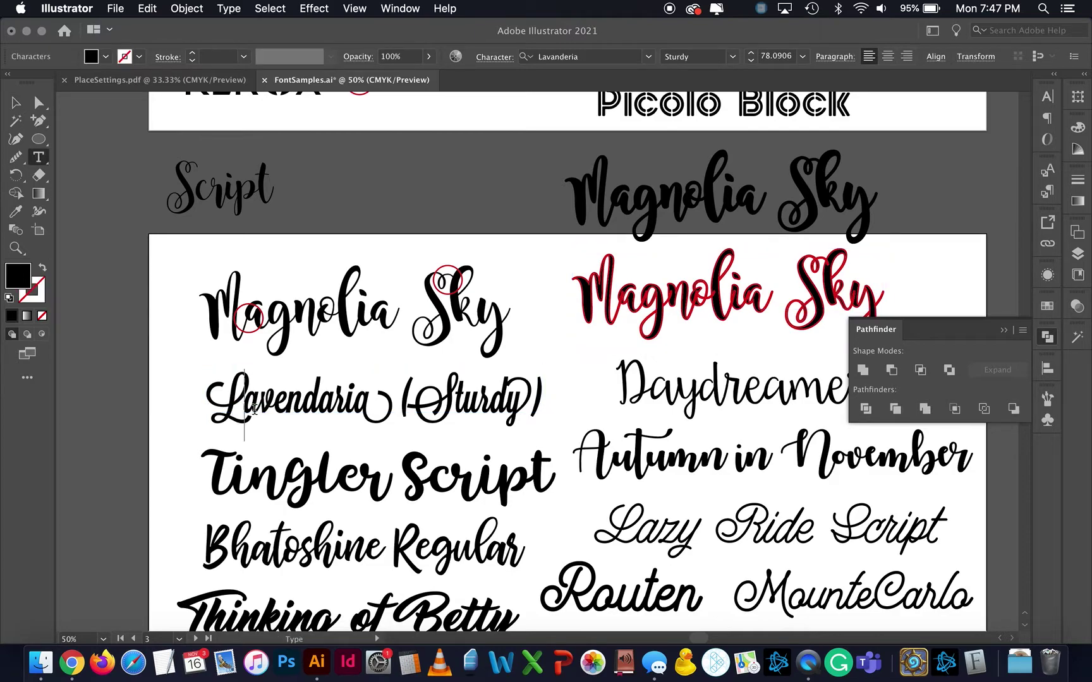
pyautogui.press('super+1')
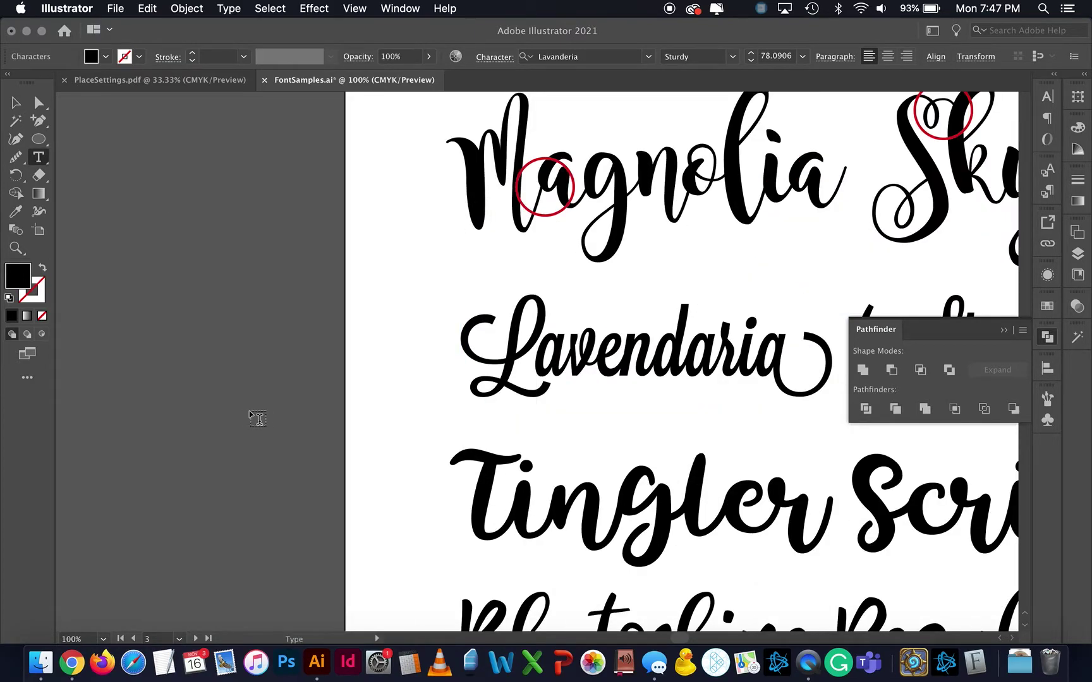
pyautogui.click(1047, 97)
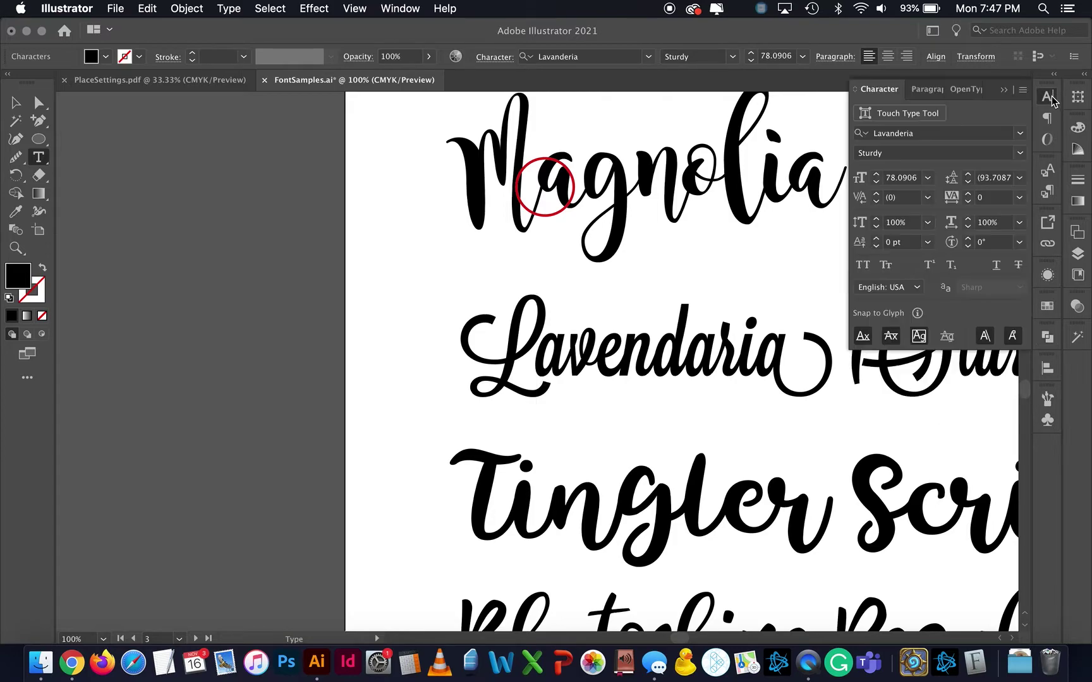
pyautogui.click(877, 201)
pyautogui.click(876, 200)
pyautogui.click(877, 201)
pyautogui.click(876, 201)
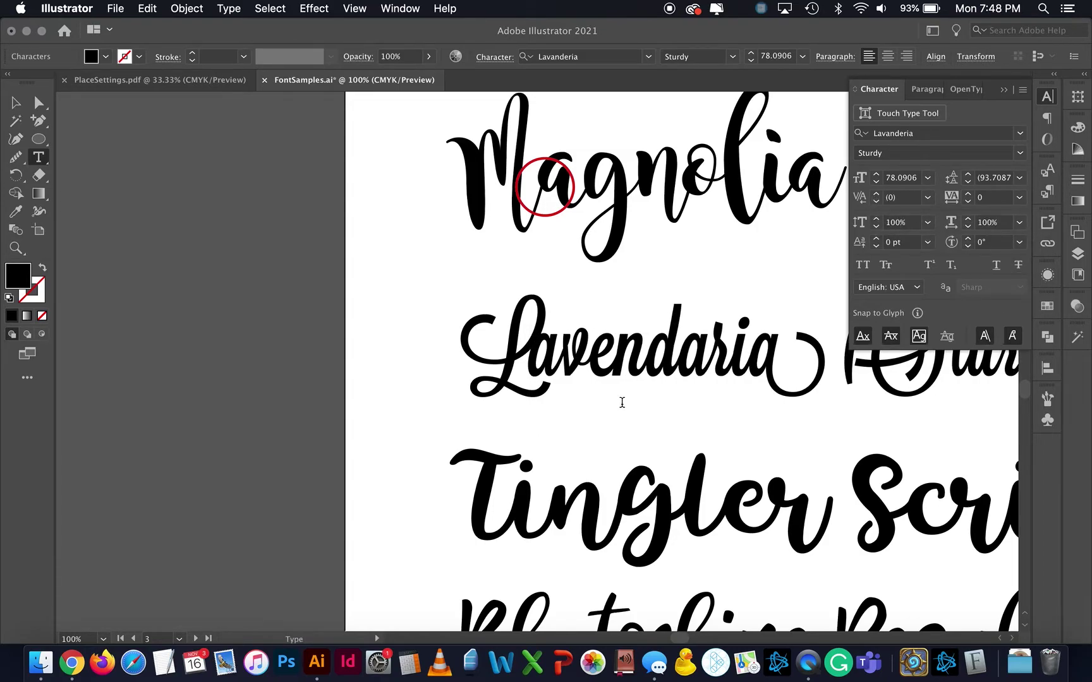
# Step: Try tightening the kerning between the S and t of Sturdy to -74
pyautogui.hscroll(2, 582, 393)
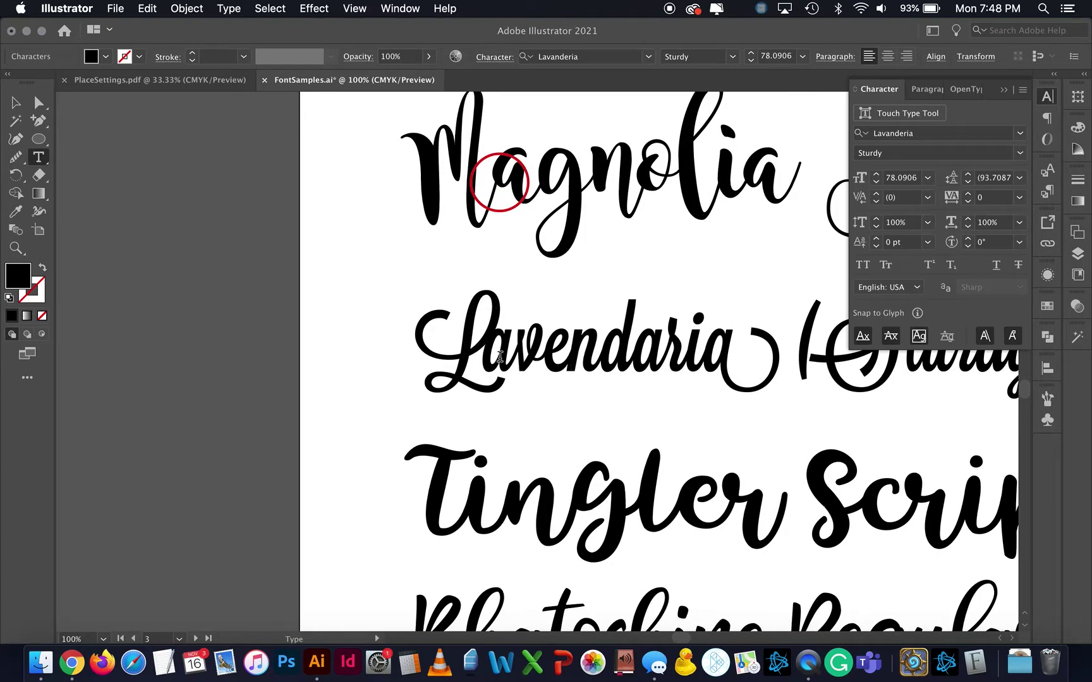
pyautogui.hscroll(1, 559, 351)
pyautogui.hscroll(1, 558, 352)
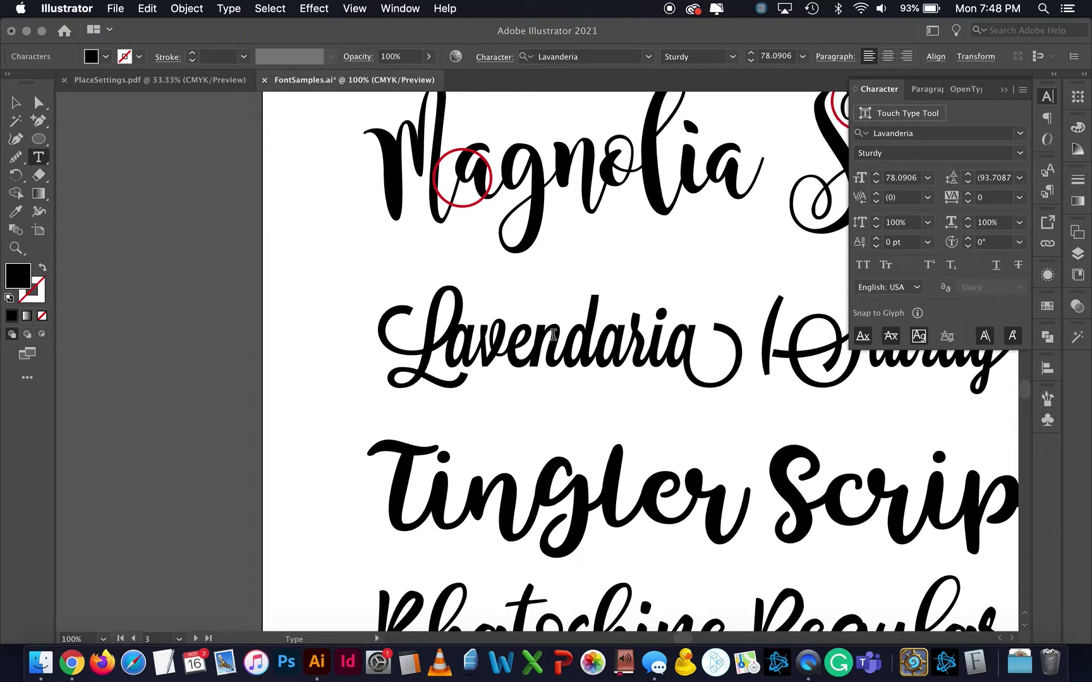
pyautogui.hscroll(8, 640, 358)
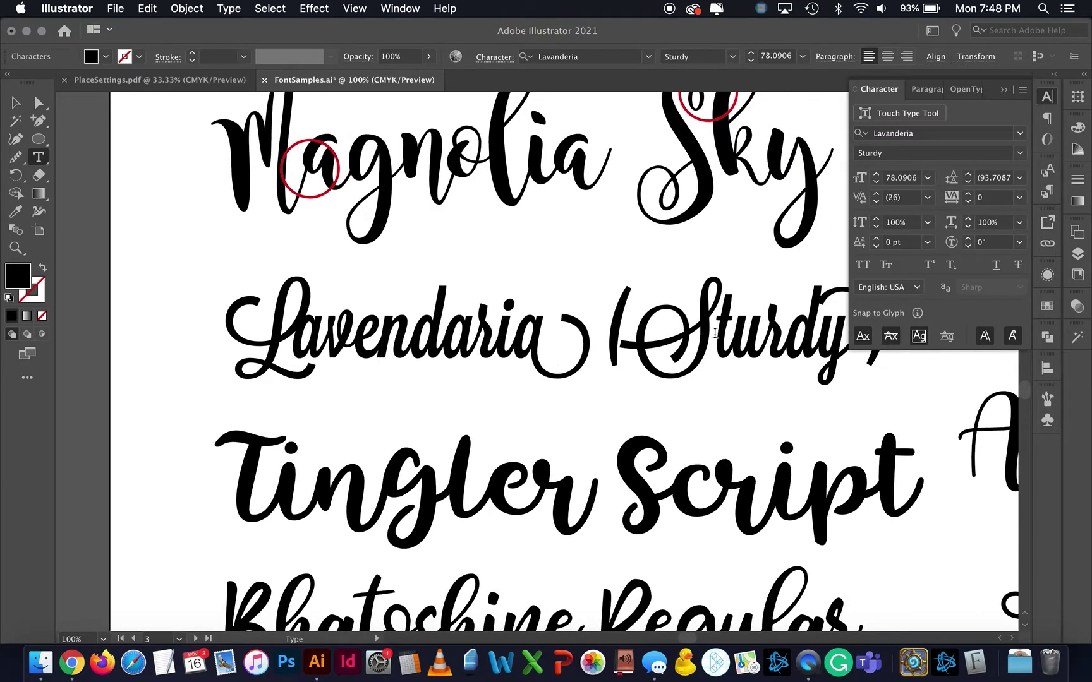
pyautogui.hotkey('alt', 'Left')
pyautogui.hotkey('alt', 'Left')
pyautogui.hotkey('alt', 'Left')
pyautogui.hotkey('alt', 'Left')
pyautogui.hotkey('alt', 'Left')
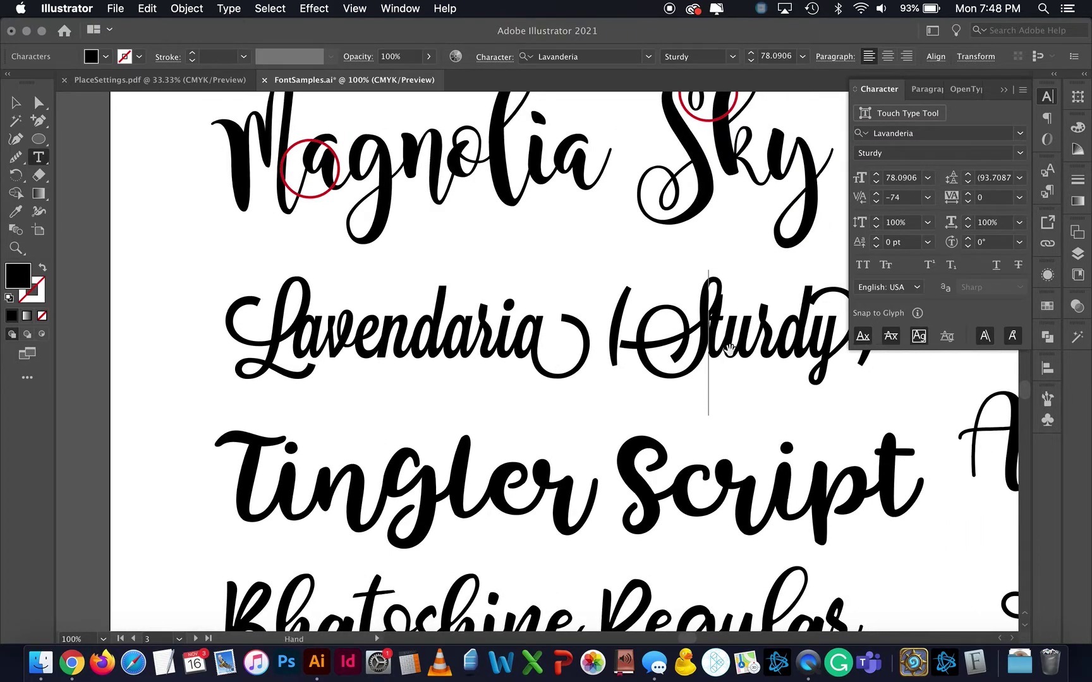
# Step: Loosen the kerning between the S and t of Sturdy to 26 and finish editing the text
pyautogui.hotkey('alt', 'Right')
pyautogui.hotkey('alt', 'Right')
pyautogui.hotkey('alt', 'Right')
pyautogui.hotkey('alt', 'Right')
pyautogui.hotkey('alt', 'Right')
pyautogui.press('Escape')
# Step: Convert the Lavendaria (Sturdy) text to outlines
pyautogui.press('super+equal')
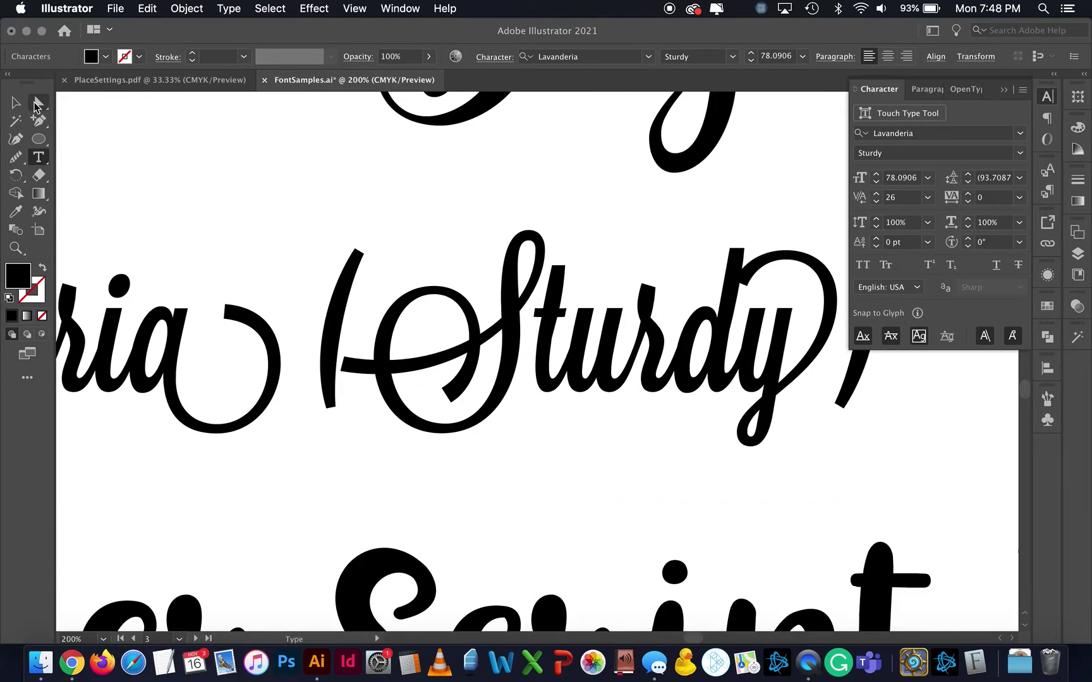
pyautogui.click(16, 102)
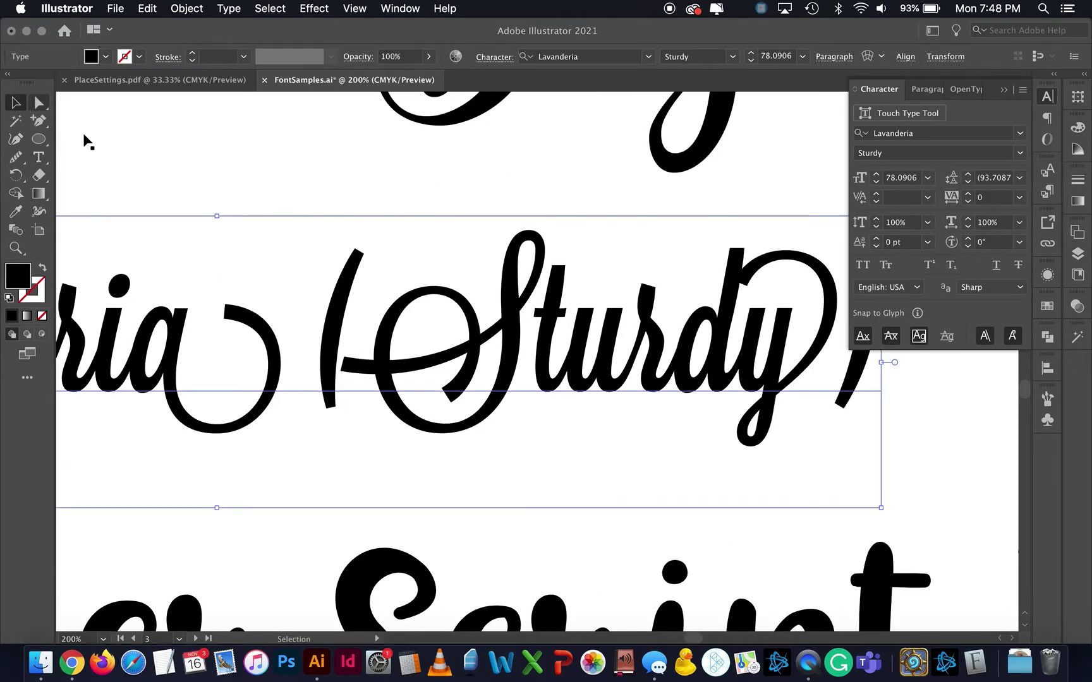
pyautogui.click(226, 9)
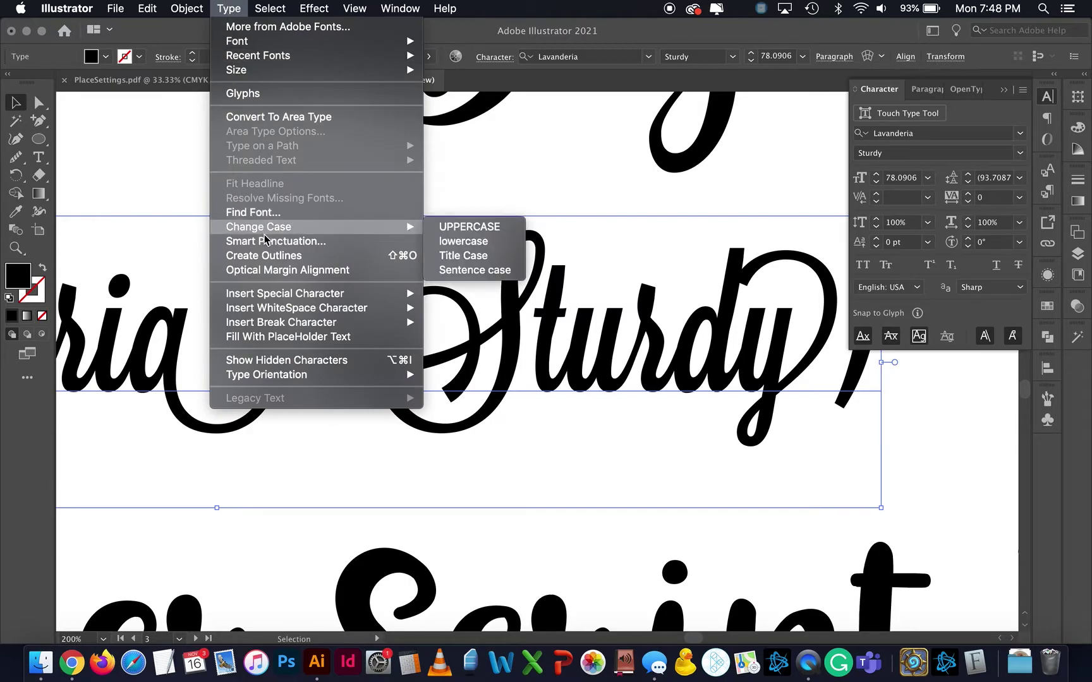
pyautogui.click(268, 255)
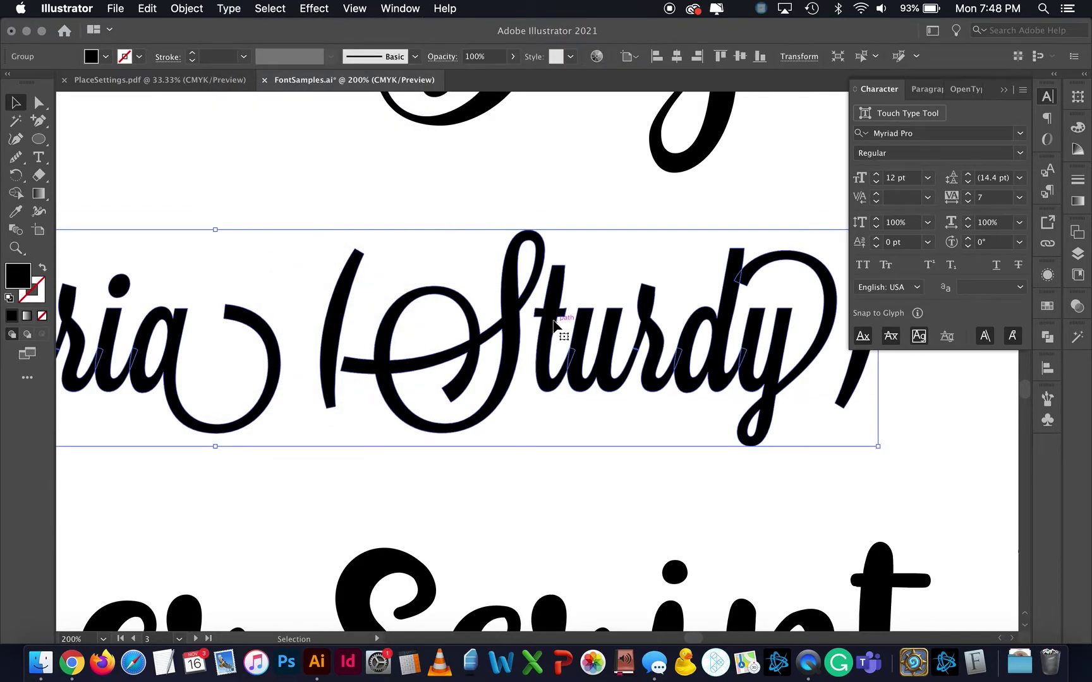
# Step: Extend the left end of the t's crossbar in Sturdy until it overlaps the S, moving its two end anchor points
pyautogui.press('super+equal')
pyautogui.press('super+equal')
pyautogui.hscroll(3, 553, 325)
pyautogui.scroll(-1, 554, 325)
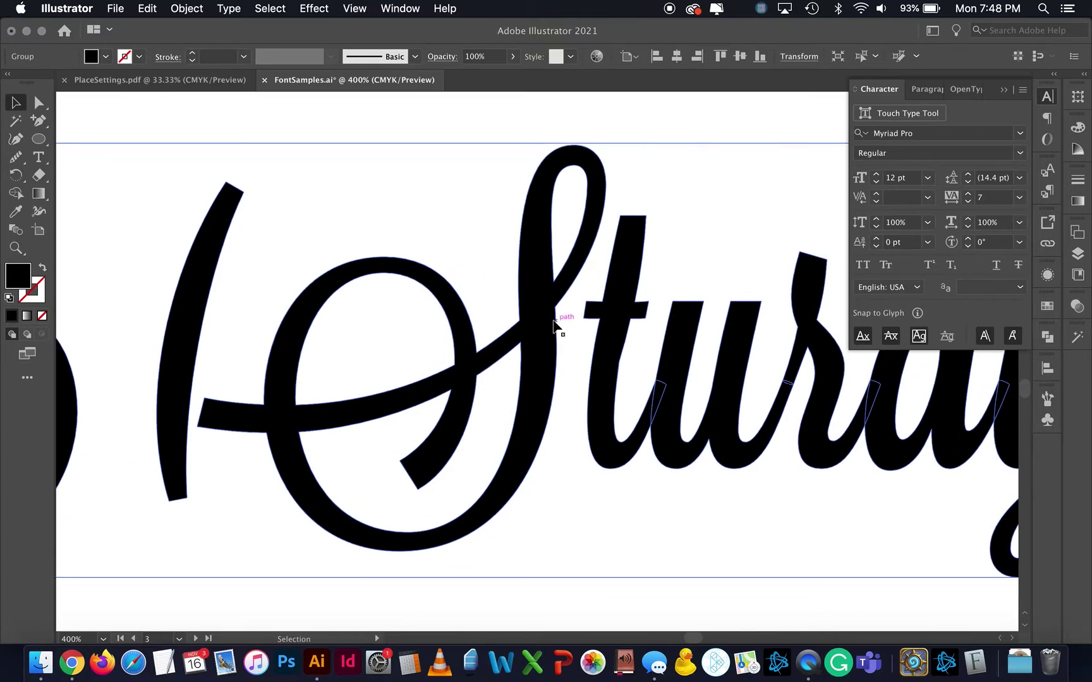
pyautogui.click(38, 103)
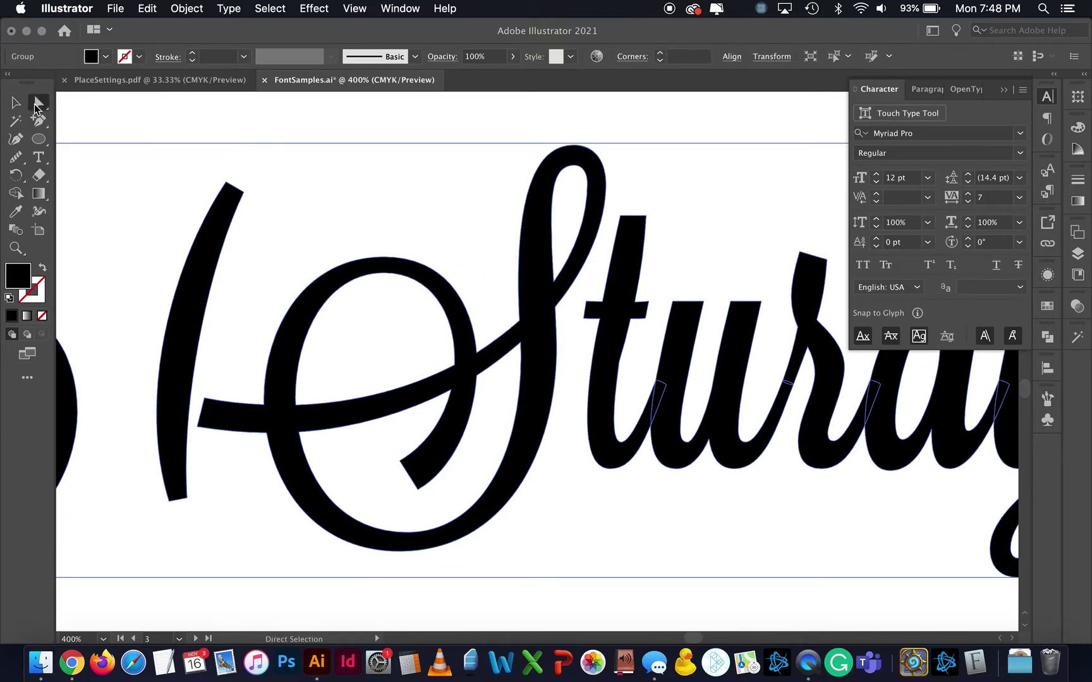
pyautogui.click(581, 320)
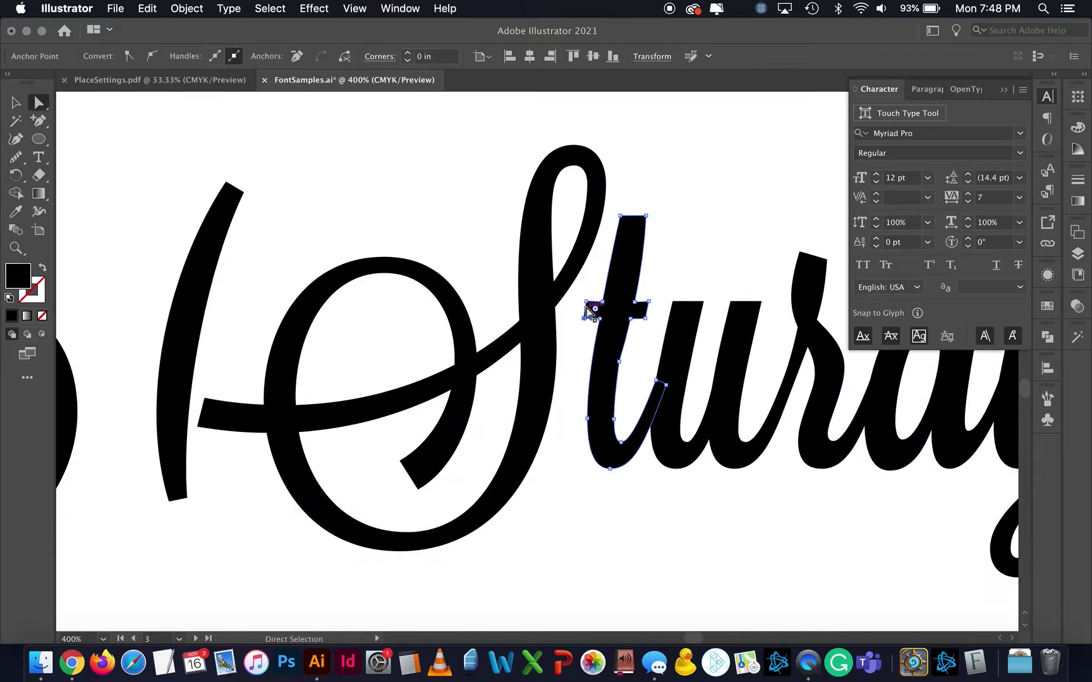
pyautogui.keyDown('shift'); pyautogui.click(583, 319); pyautogui.keyUp('shift')
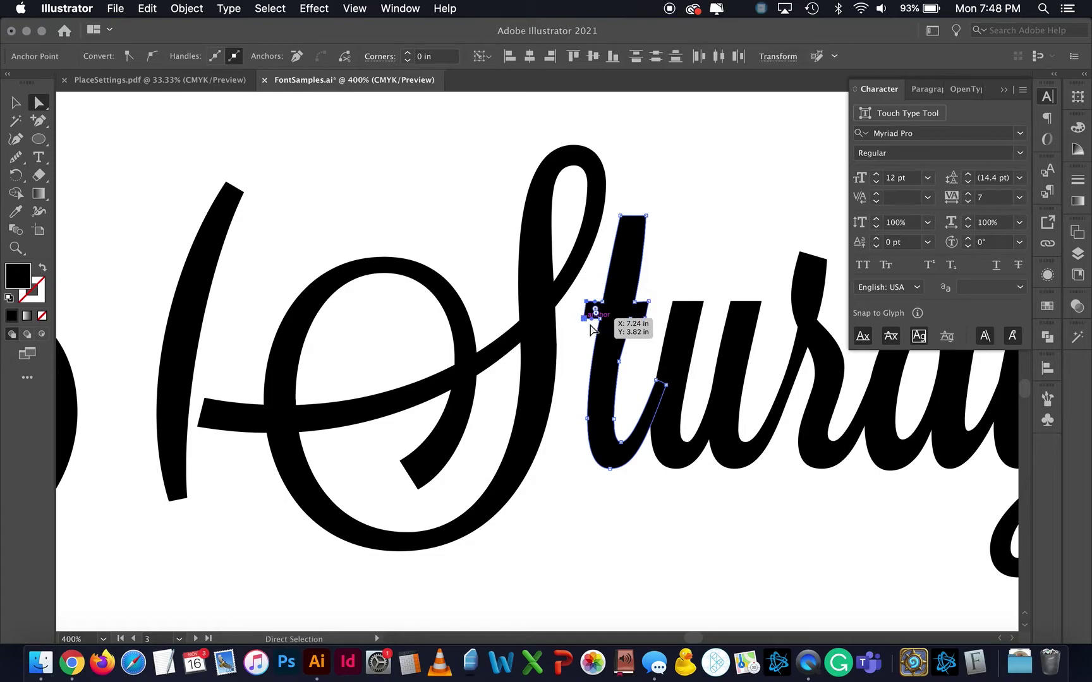
pyautogui.press('Left')
pyautogui.press('Left')
pyautogui.press('Left')
pyautogui.press('Left')
pyautogui.press('Left')
pyautogui.press('Left')
pyautogui.press('Left')
pyautogui.press('Left')
pyautogui.press('Left')
pyautogui.press('Left')
pyautogui.press('Left')
pyautogui.press('Left')
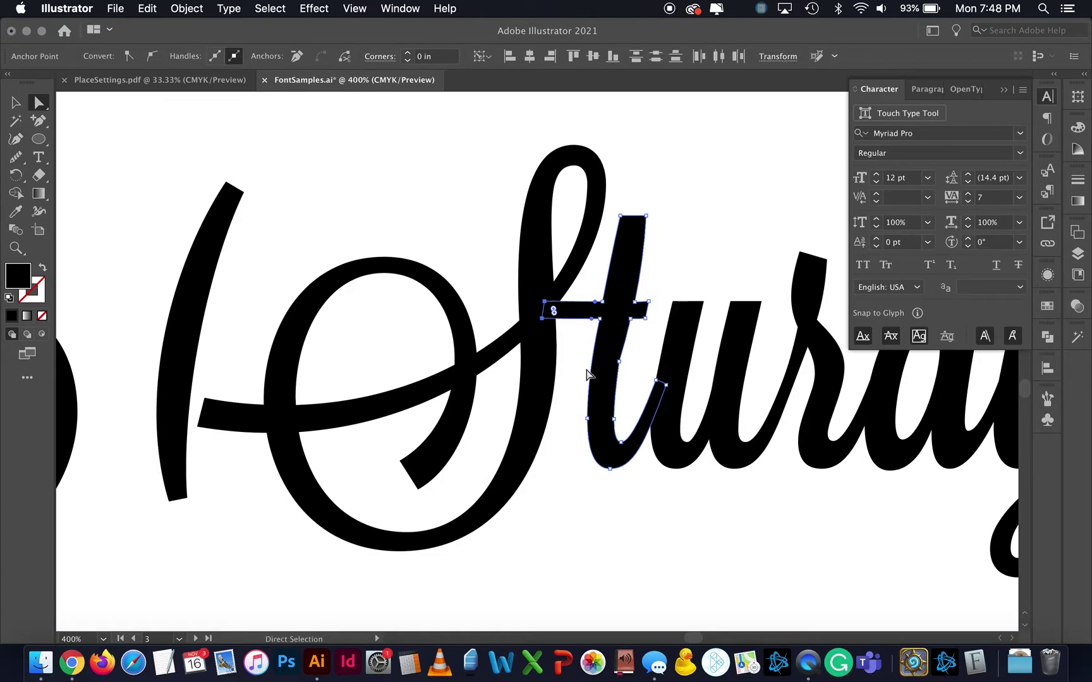
pyautogui.click(611, 486)
pyautogui.press('super+minus')
pyautogui.press('super+minus')
pyautogui.press('super+minus')
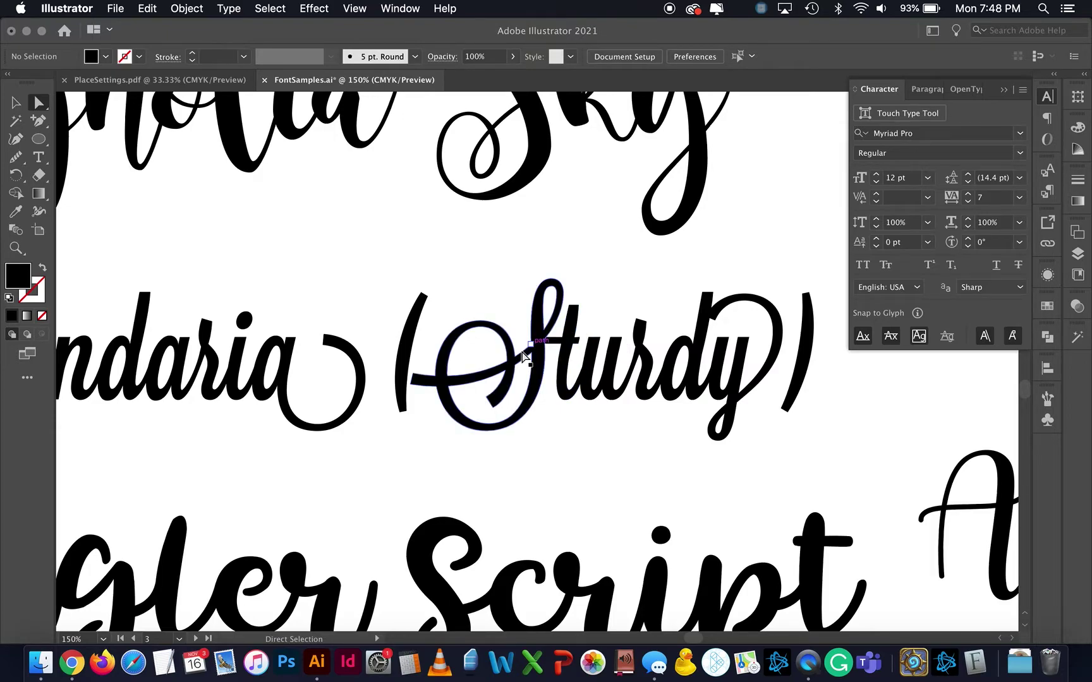
pyautogui.hscroll(-2, 559, 441)
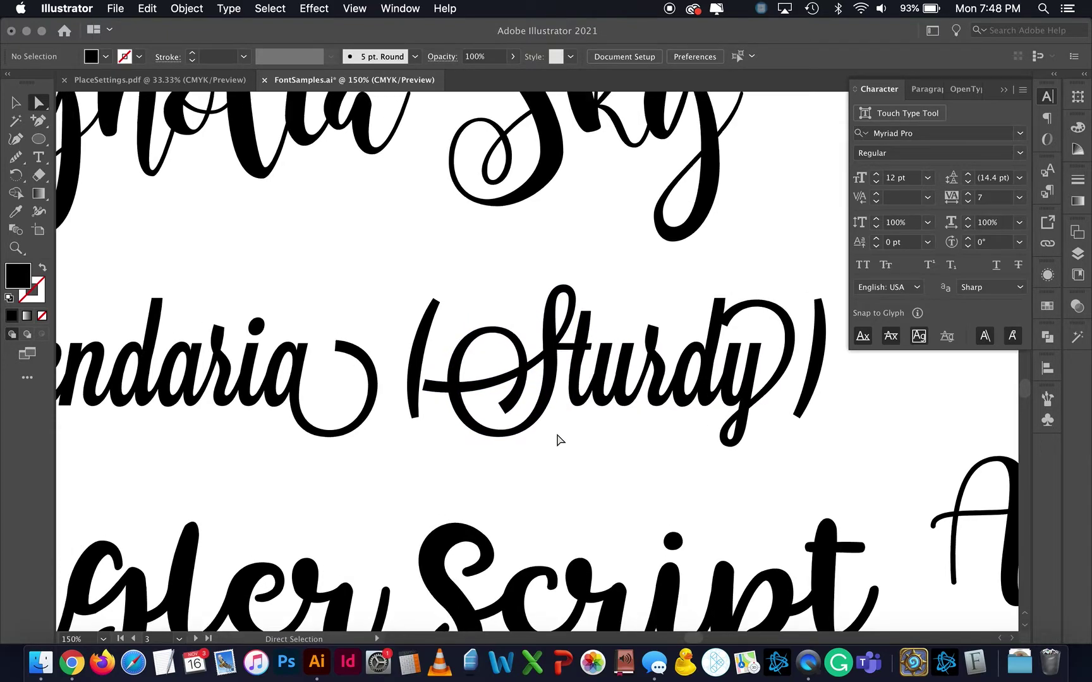
# Step: Examine how the letters connect in the Tingler Script, Bhatoshine Regular and Thinking of Betty samples
pyautogui.press('super+minus')
pyautogui.press('super+minus')
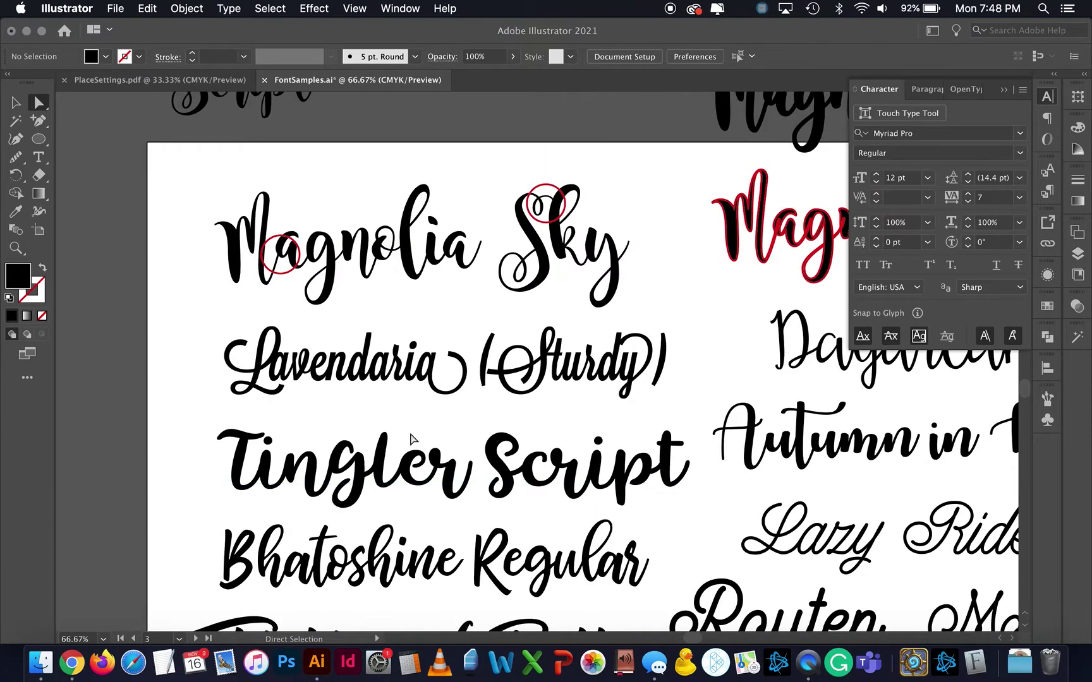
pyautogui.scroll(-3, 355, 481)
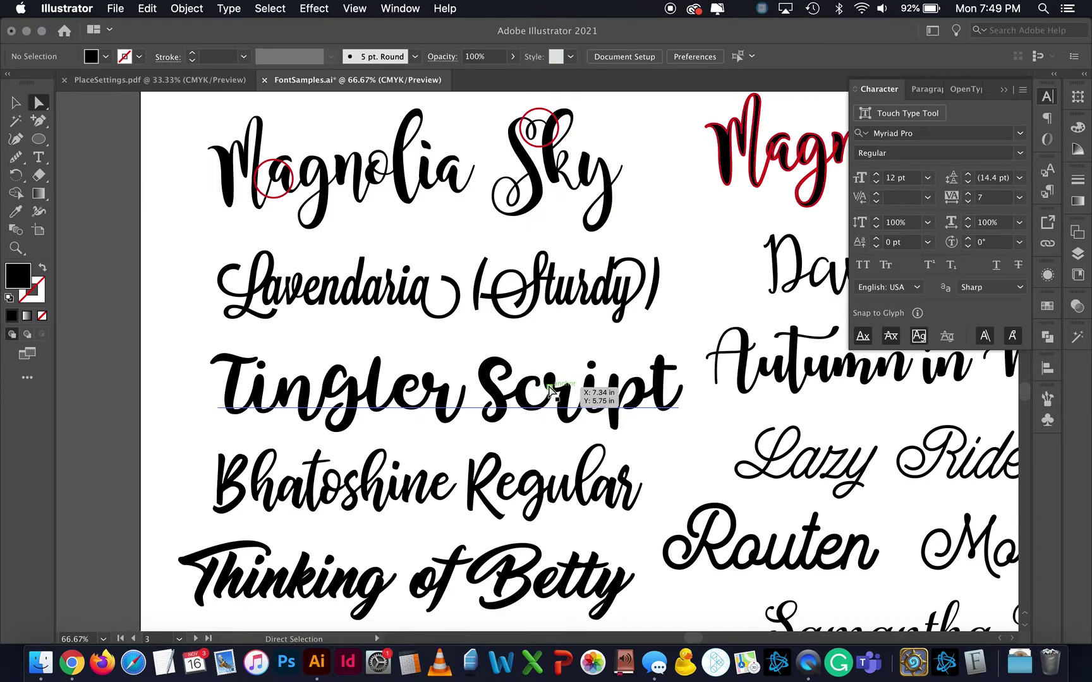
pyautogui.scroll(-2, 690, 454)
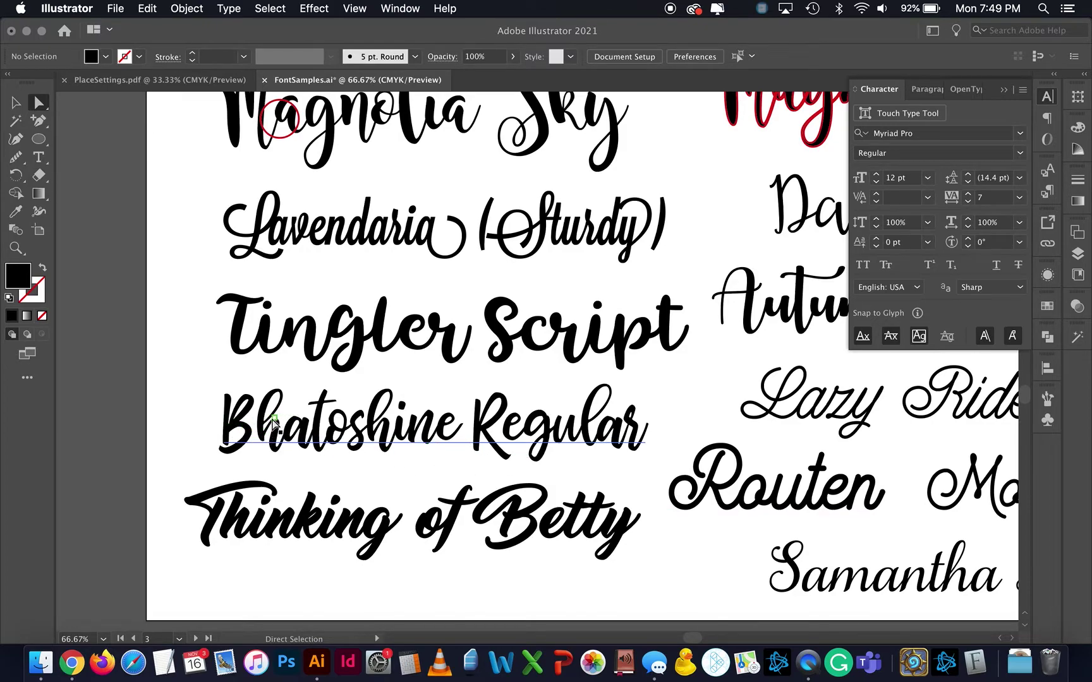
pyautogui.press('super+equal')
pyautogui.press('super+equal')
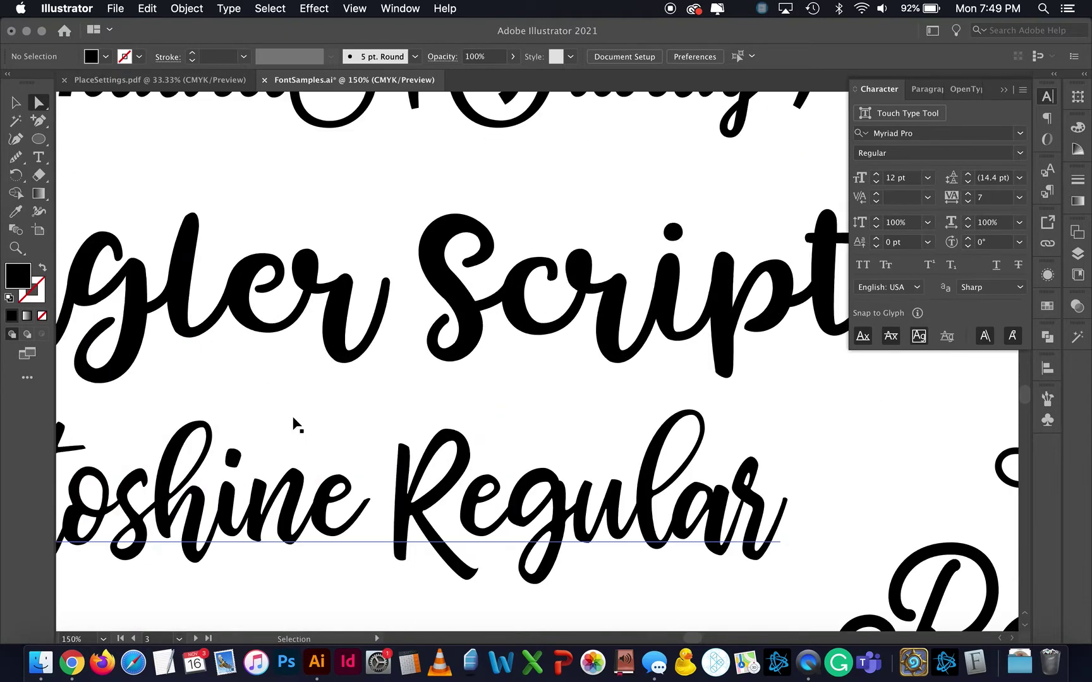
pyautogui.hscroll(-5, 295, 424)
pyautogui.scroll(-3, 294, 424)
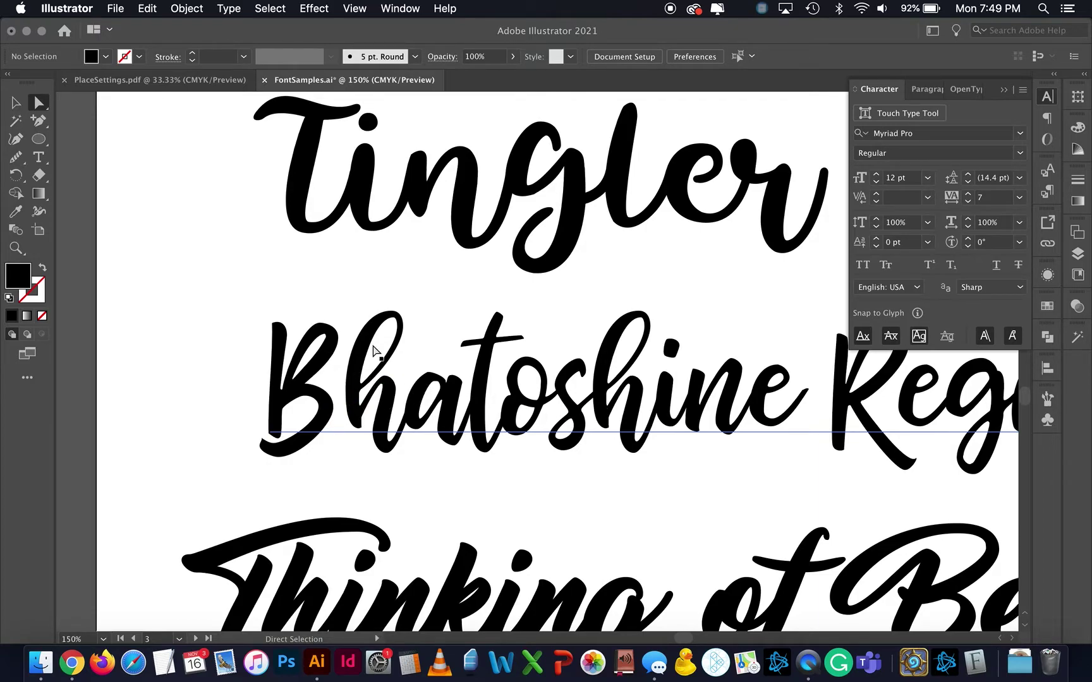
pyautogui.press('super+minus')
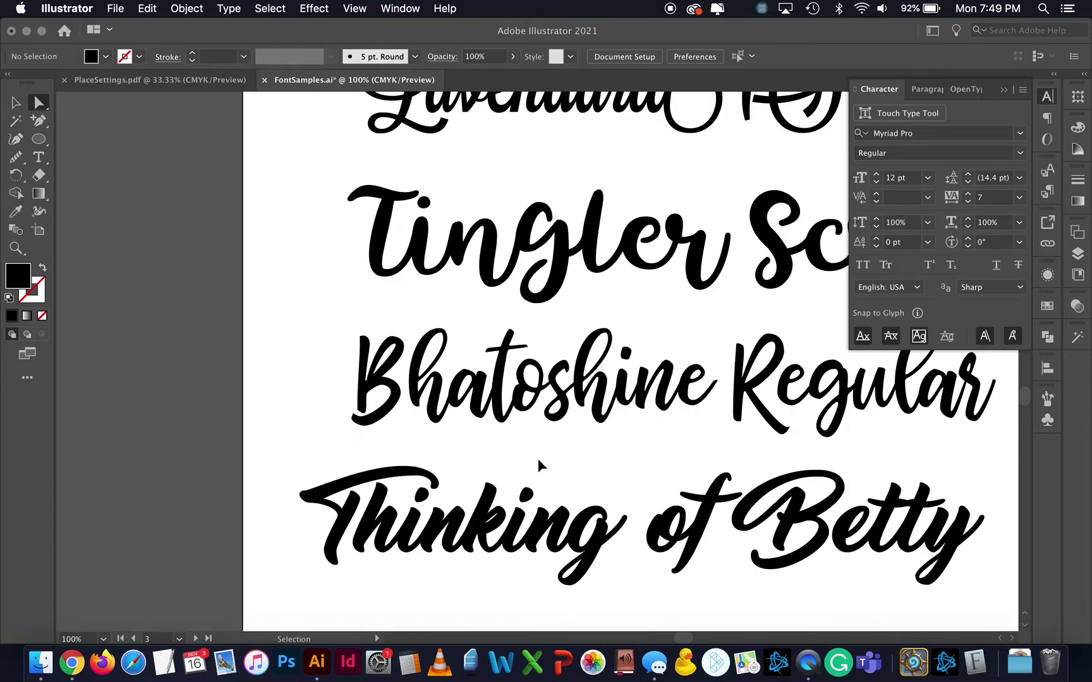
pyautogui.scroll(-3, 694, 527)
pyautogui.hscroll(4, 694, 527)
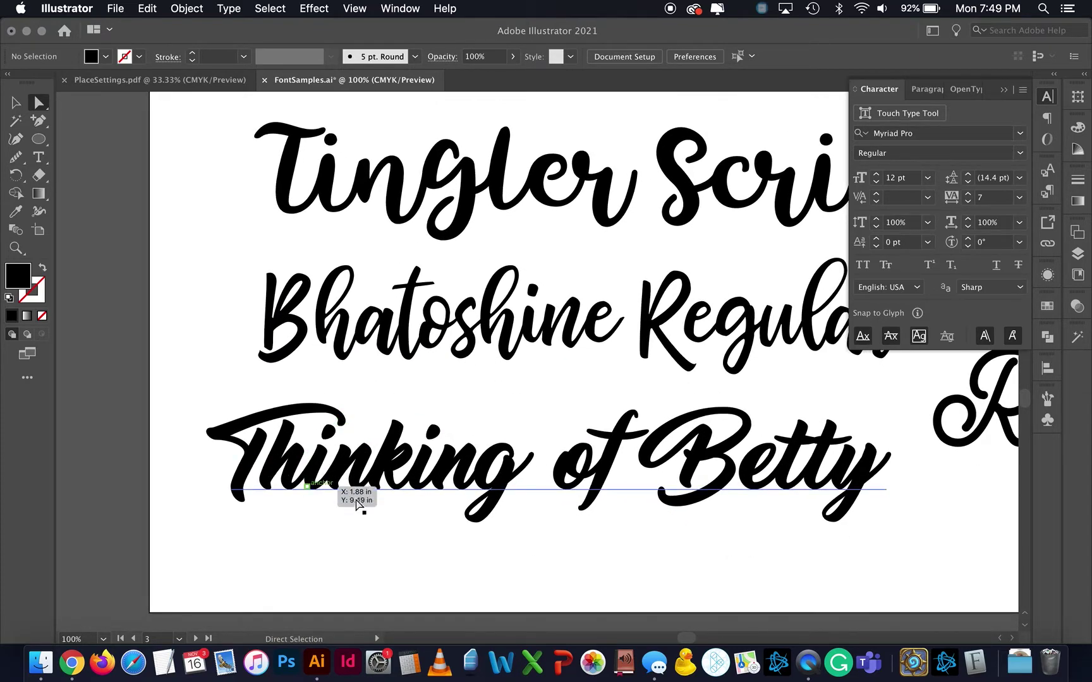
# Step: Examine how the letters connect in the Autumn in November, Lazy Ride Script, Routen, MounteCarlo and Samantha Italic samples
pyautogui.press('super+minus')
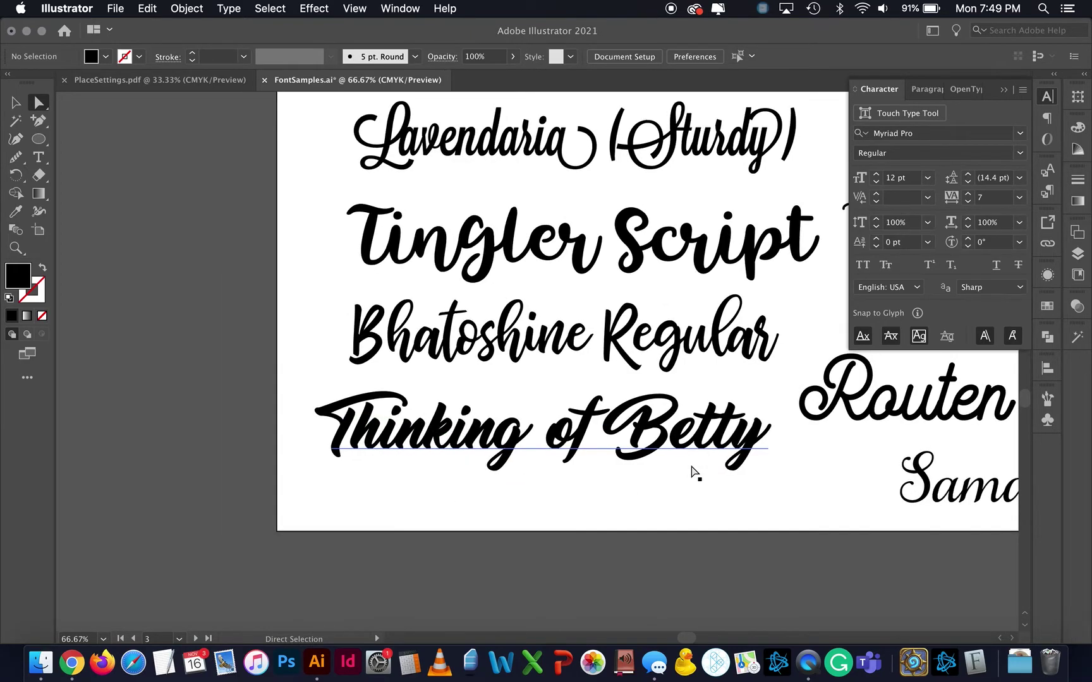
pyautogui.hscroll(6, 694, 475)
pyautogui.scroll(2, 695, 475)
pyautogui.hscroll(15, 694, 475)
pyautogui.scroll(5, 694, 475)
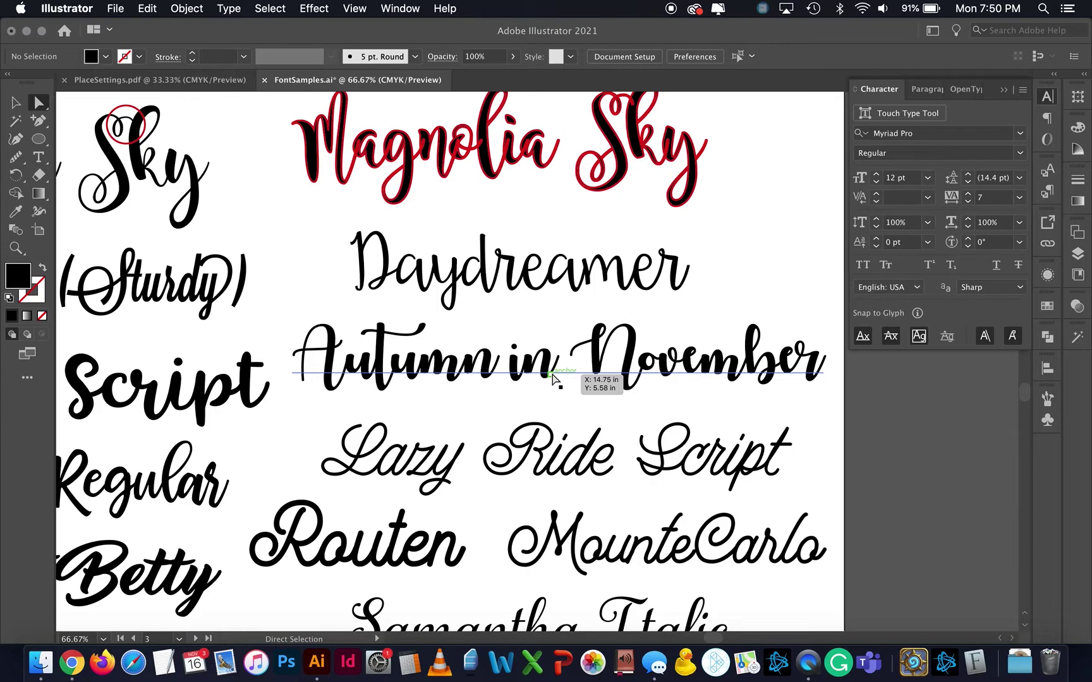
pyautogui.scroll(-2, 510, 404)
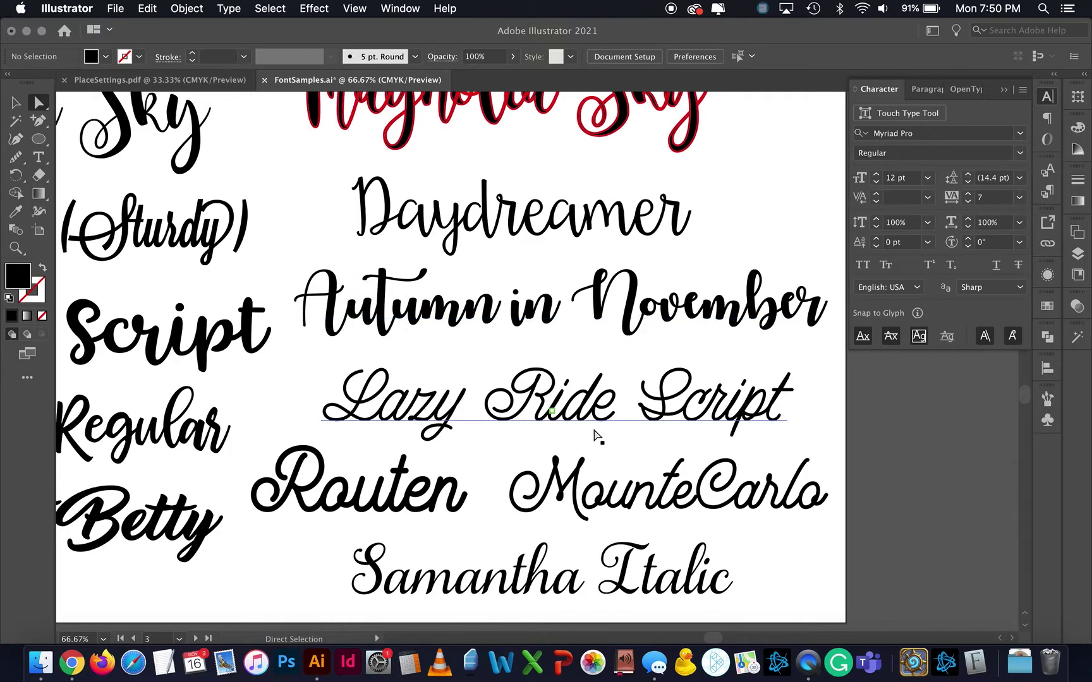
pyautogui.scroll(-1, 714, 424)
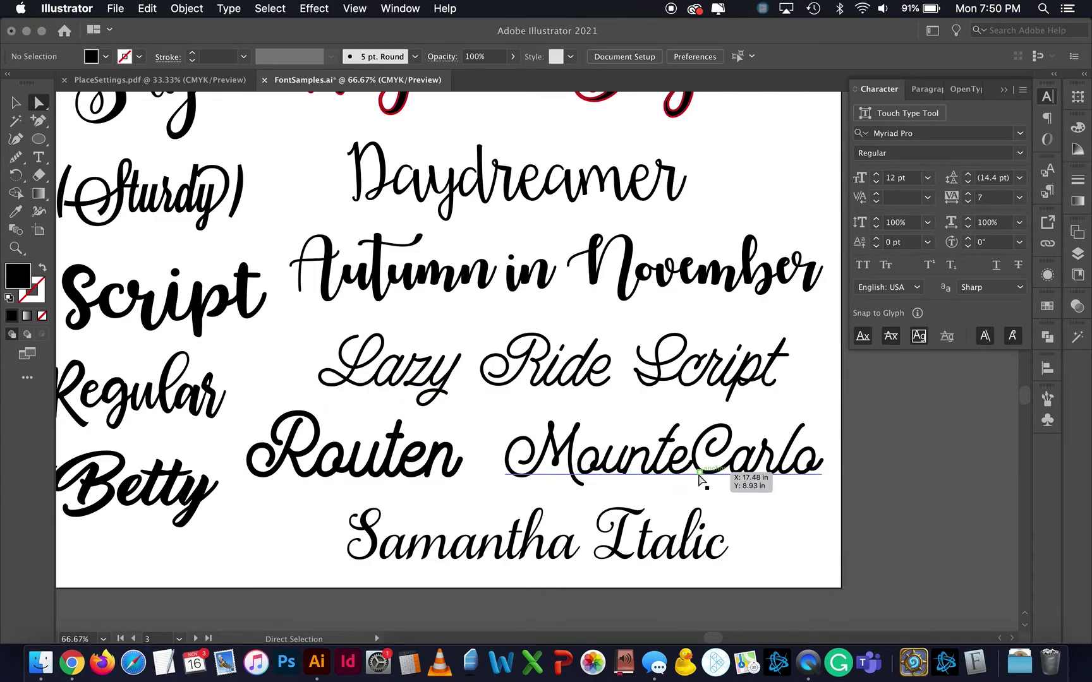
pyautogui.scroll(-1, 709, 568)
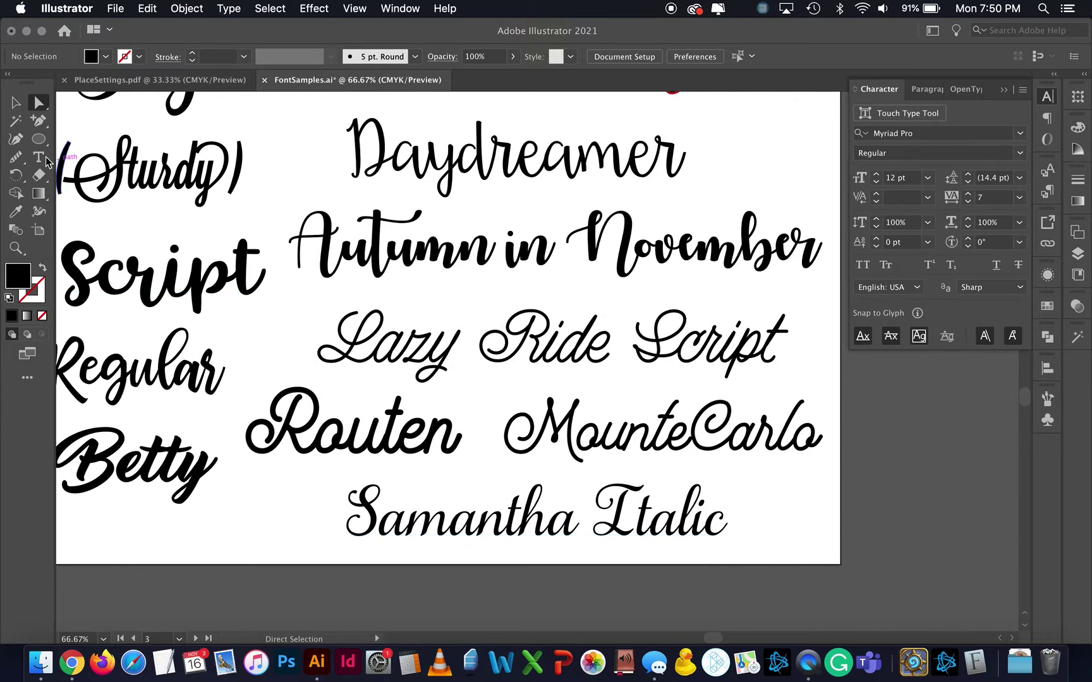
pyautogui.click(15, 101)
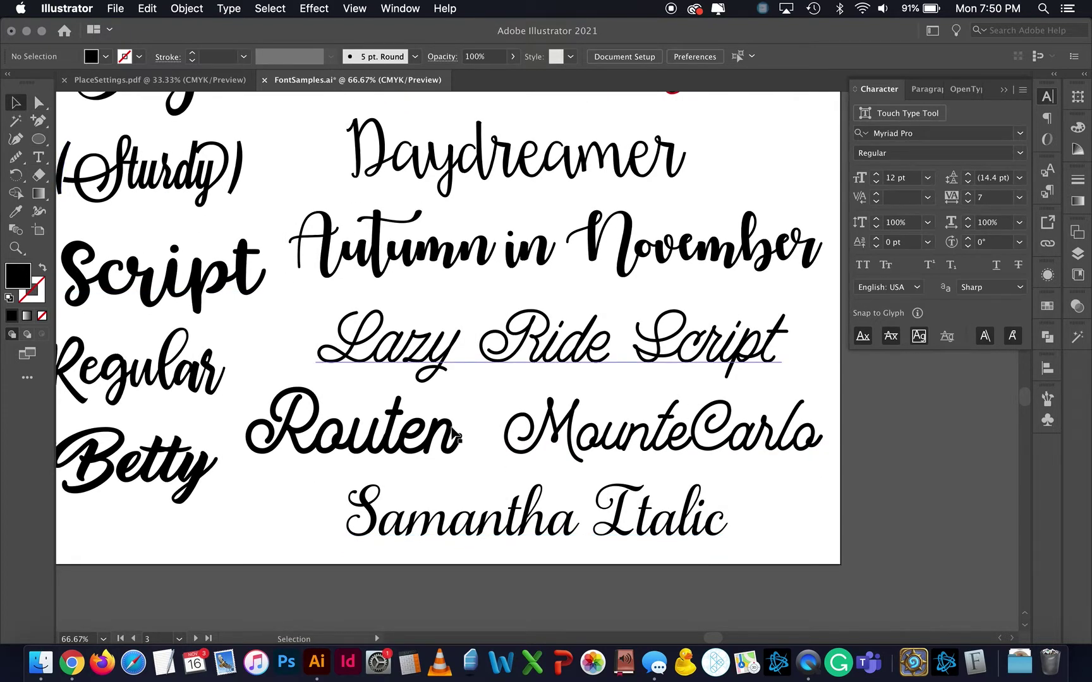
pyautogui.click(496, 543)
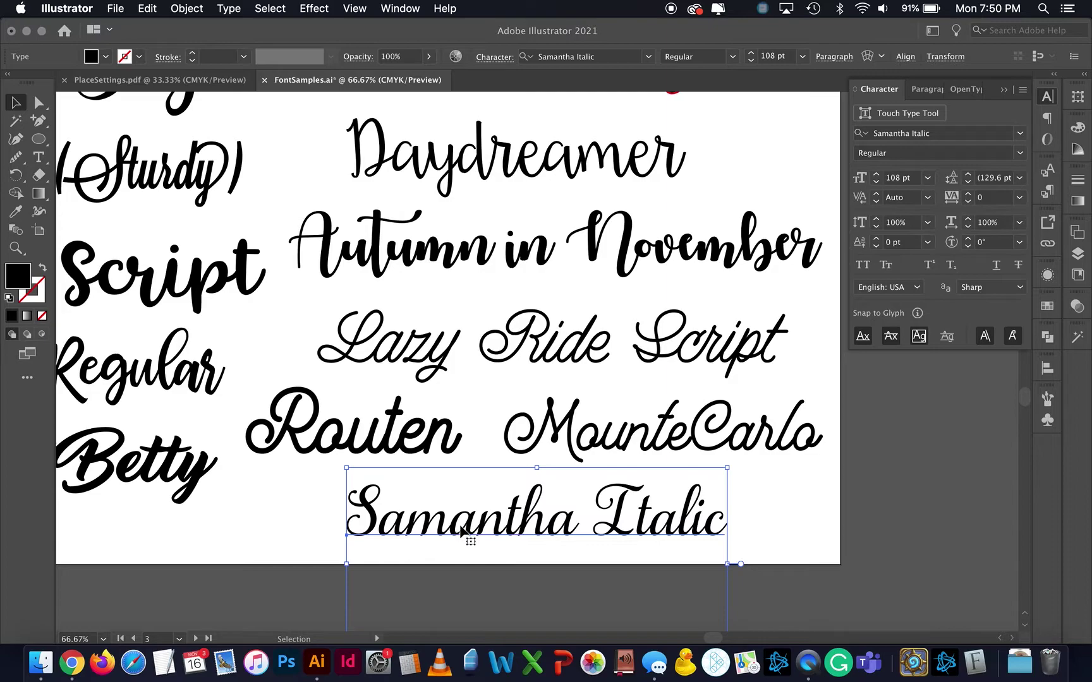
# Step: Switch to Chrome and review the offer and introductory artwork on the Mighty Deals page for the Samantha Script font
pyautogui.click(70, 651)
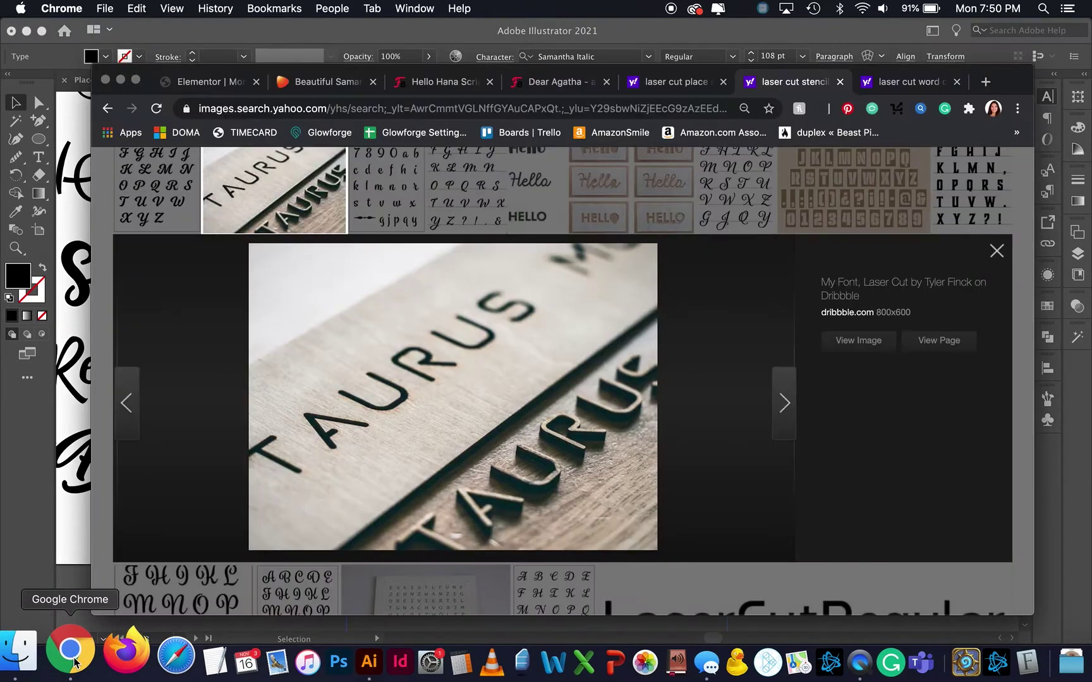
pyautogui.click(351, 87)
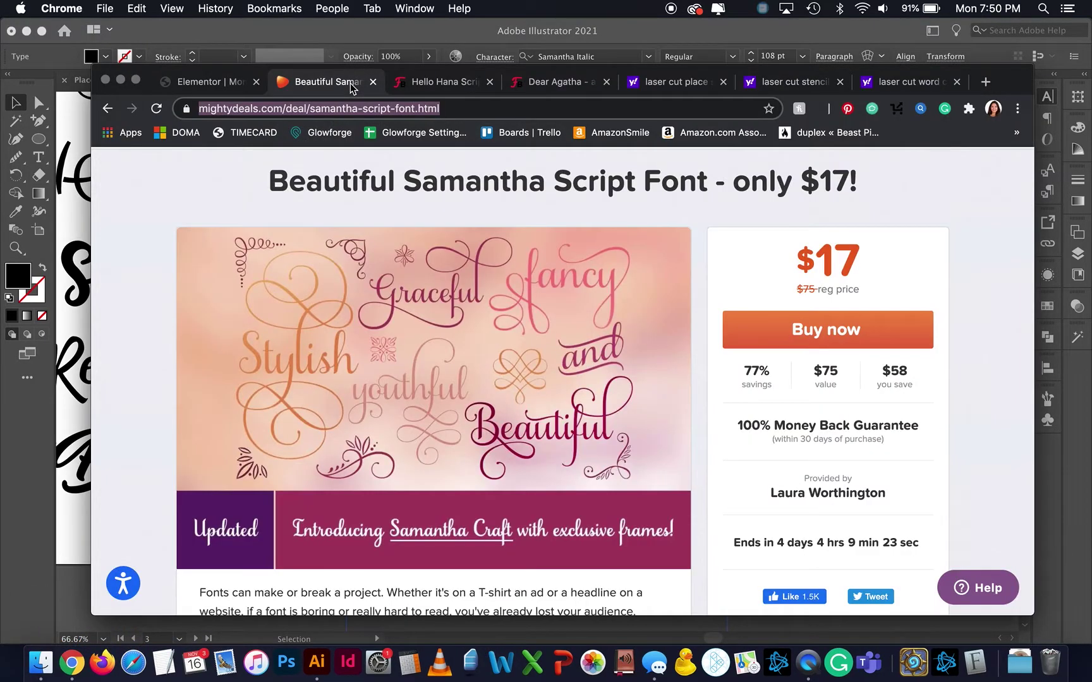
pyautogui.scroll(-3, 707, 442)
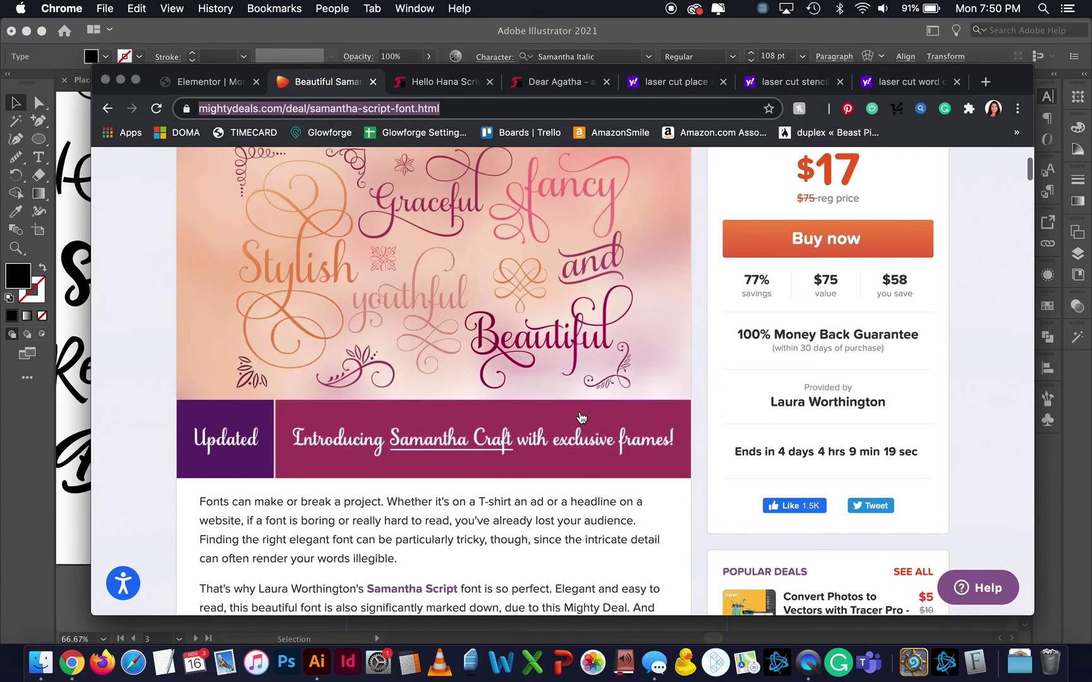
pyautogui.scroll(2, 581, 417)
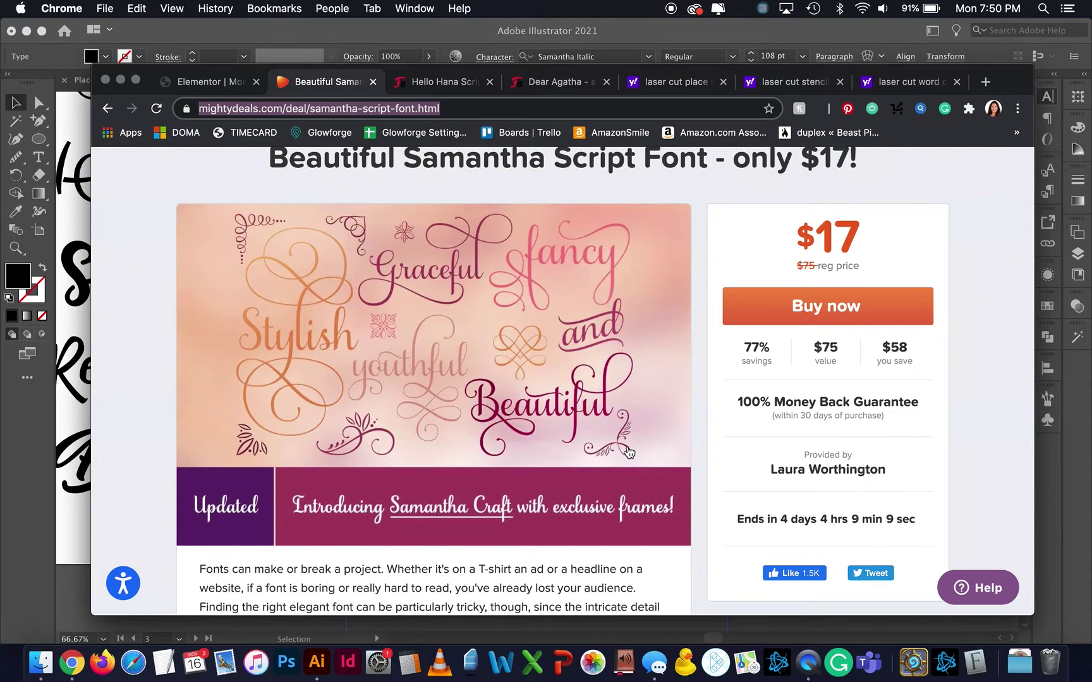
pyautogui.scroll(-7, 627, 452)
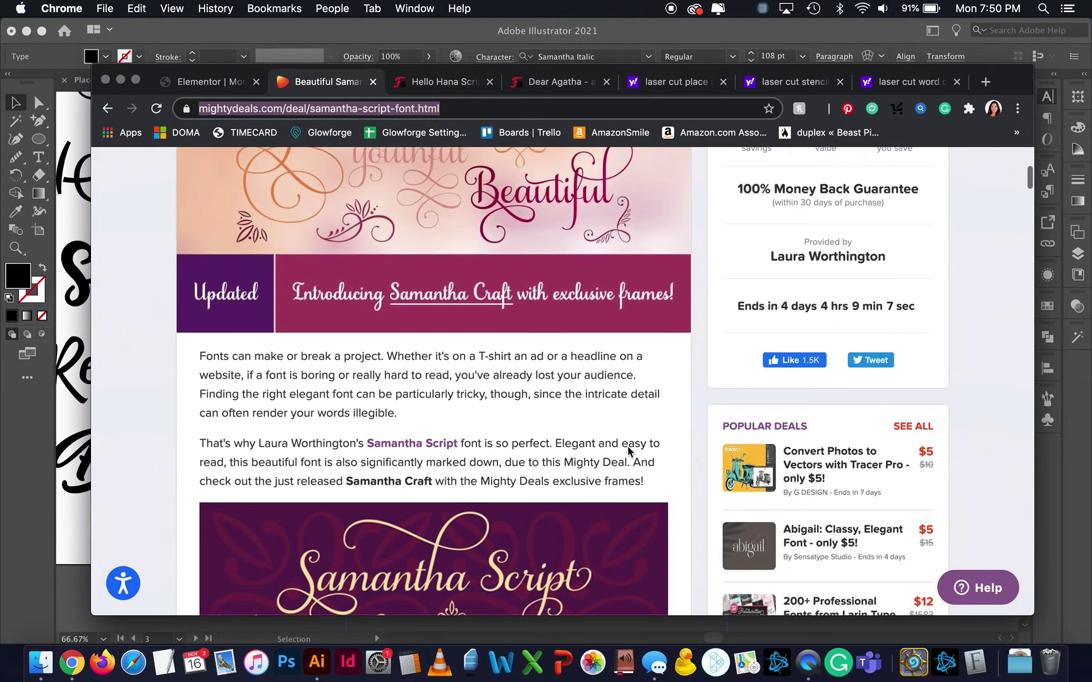
pyautogui.scroll(-10, 627, 450)
pyautogui.scroll(-3, 628, 446)
pyautogui.scroll(17, 628, 446)
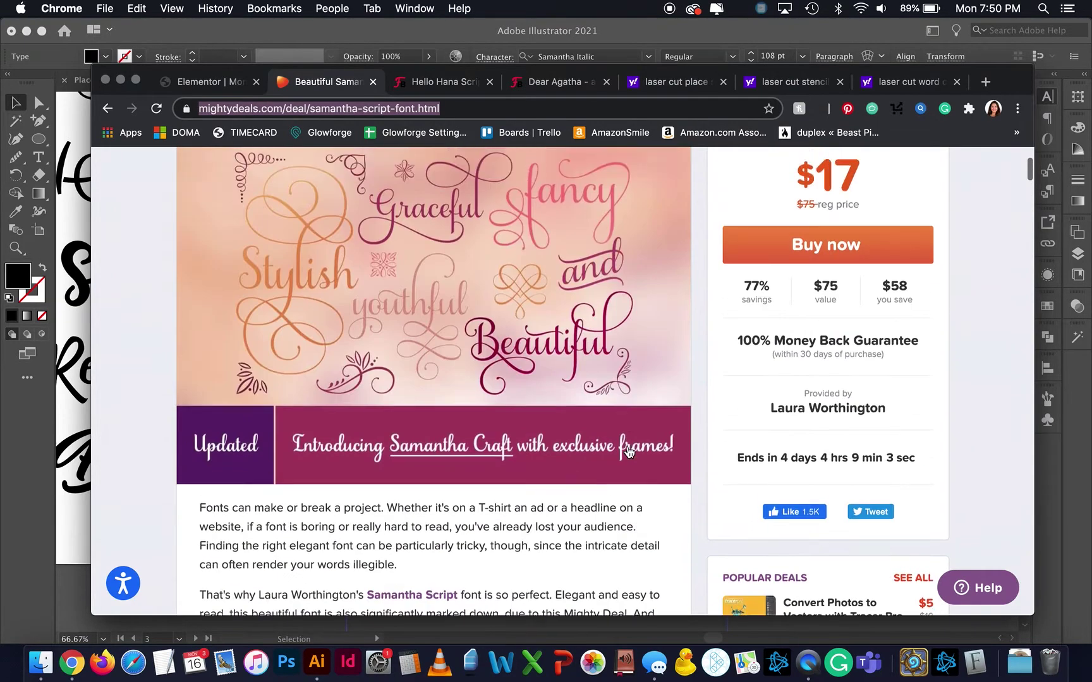
pyautogui.scroll(4, 628, 451)
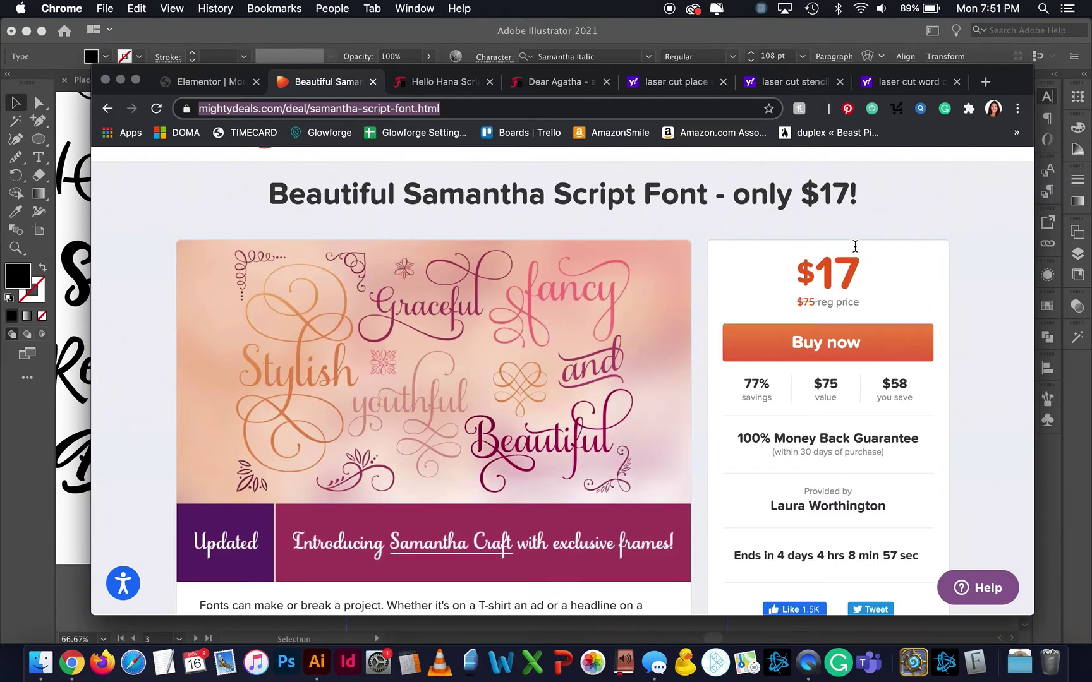
# Step: Look through the Samantha Script specimen images on the deal page, including the styles, catchwords, swashes and ornaments
pyautogui.scroll(-15, 468, 368)
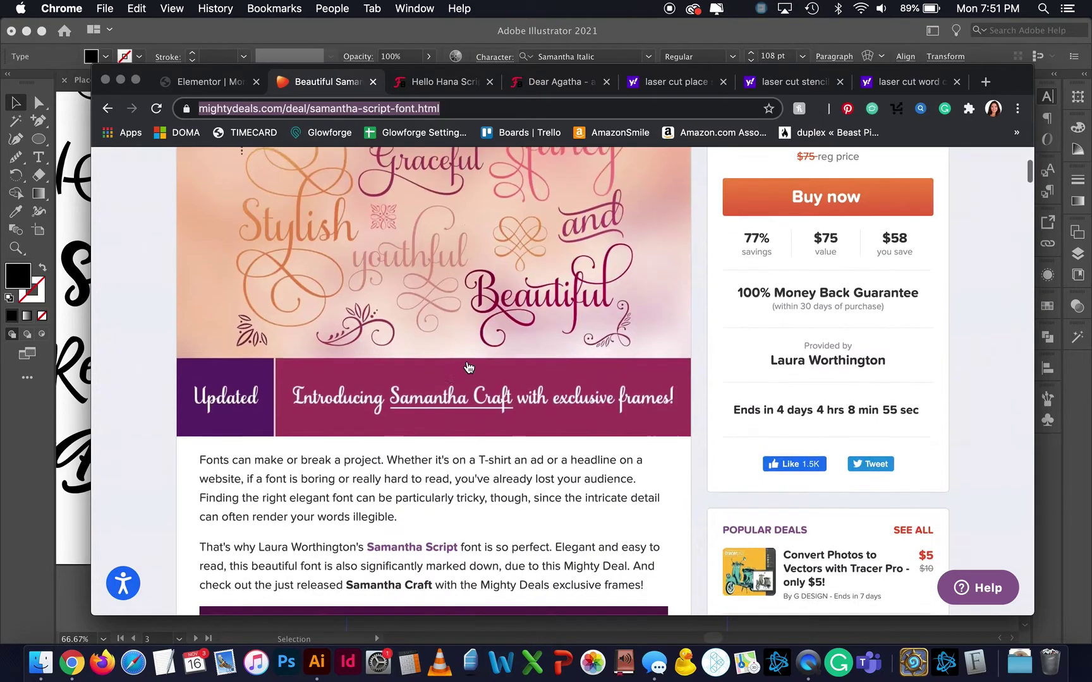
pyautogui.scroll(-10, 469, 367)
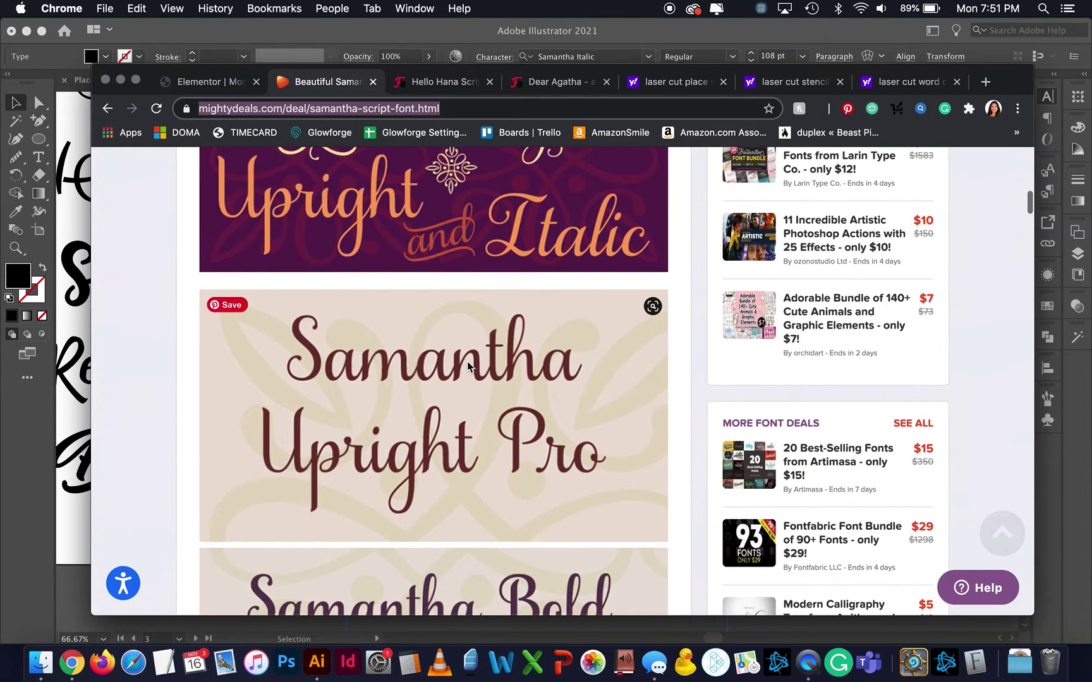
pyautogui.scroll(-12, 468, 368)
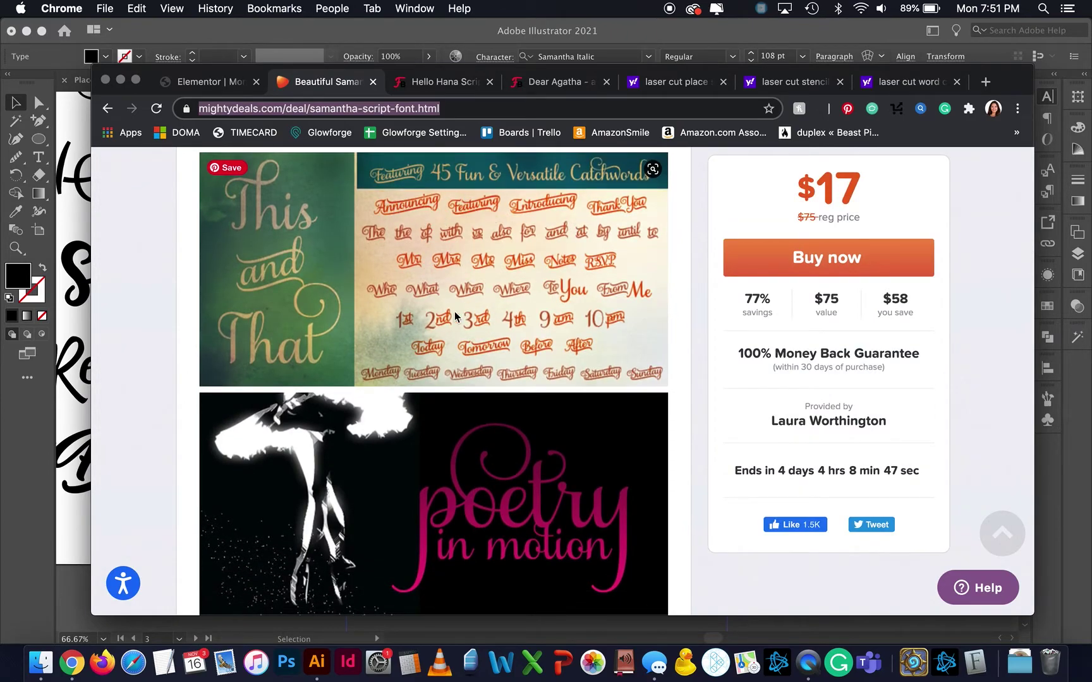
pyautogui.scroll(-5, 307, 258)
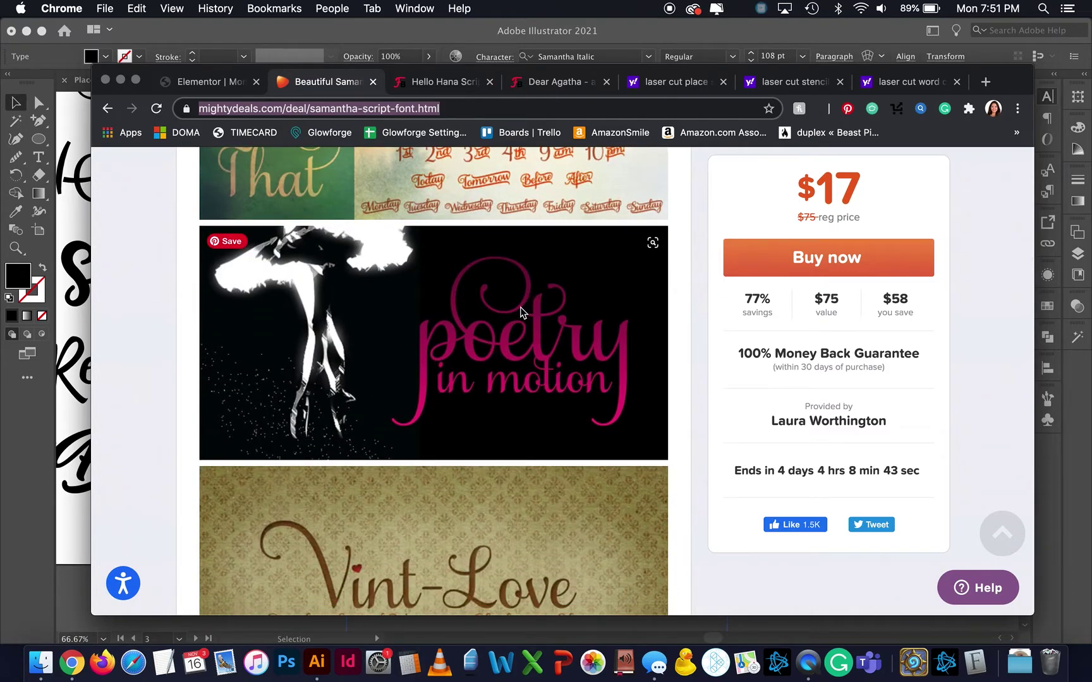
pyautogui.scroll(-20, 495, 427)
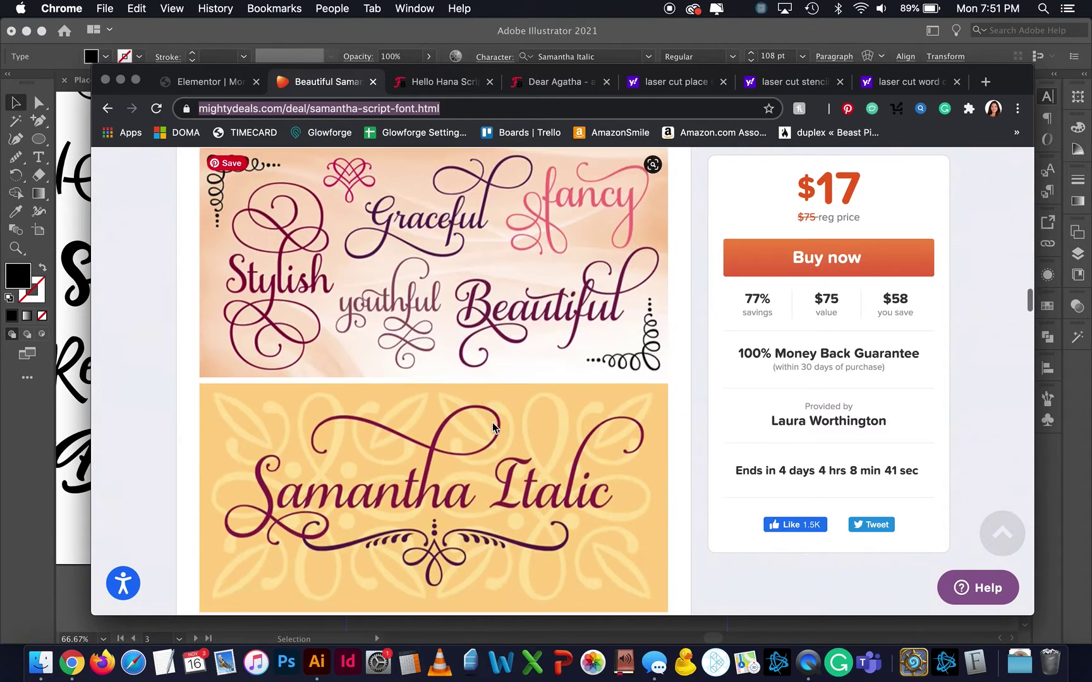
pyautogui.scroll(-20, 492, 428)
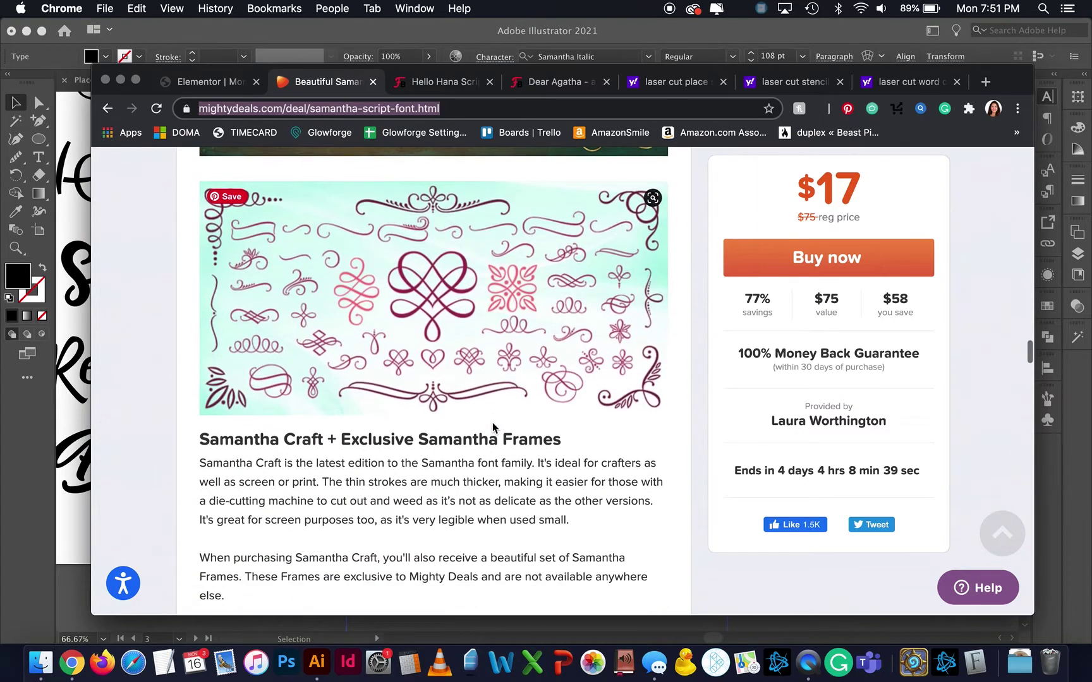
# Step: Review the Samantha Craft section of the deal page, including the weight comparison, sample projects and font highlights
pyautogui.scroll(-10, 473, 324)
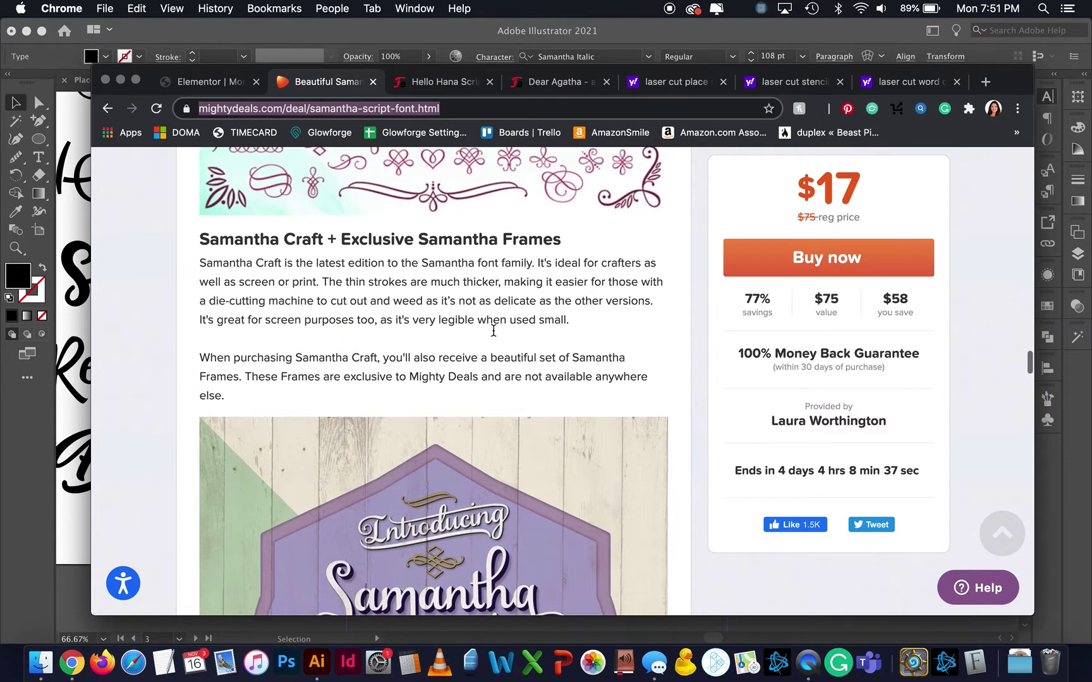
pyautogui.scroll(-12, 493, 335)
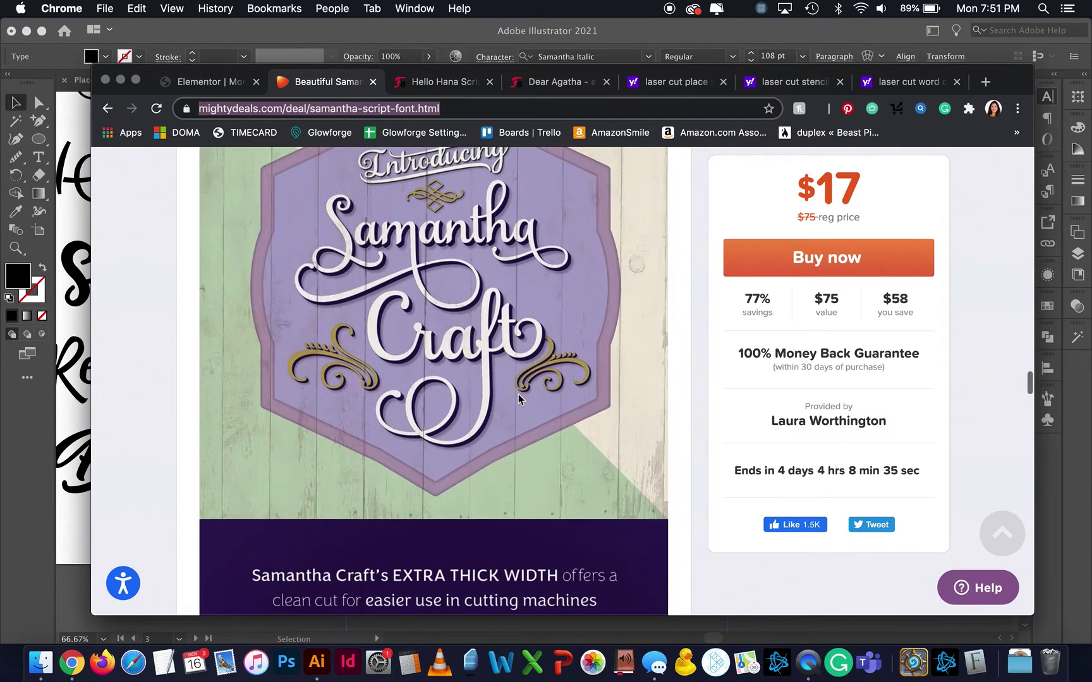
pyautogui.scroll(1, 528, 379)
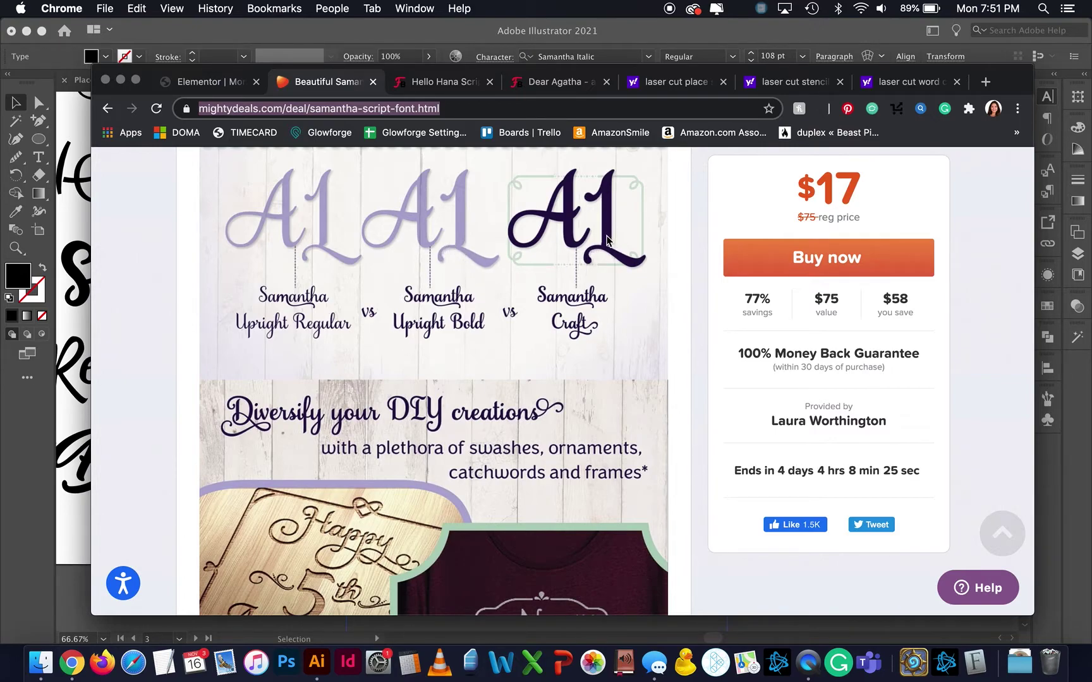
pyautogui.scroll(-10, 608, 255)
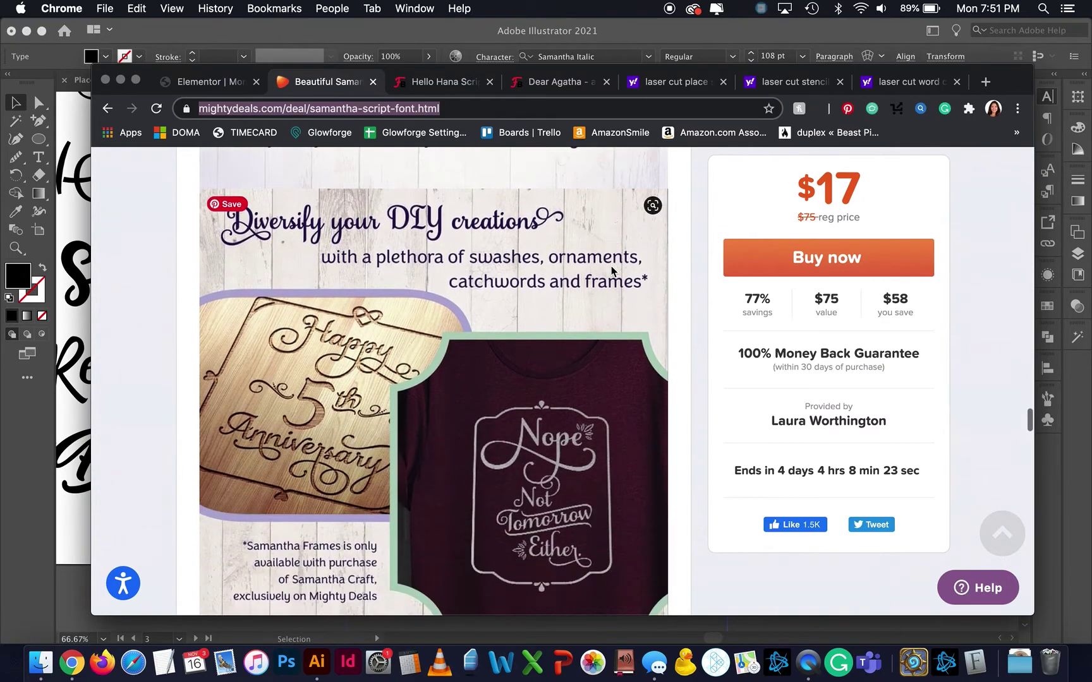
pyautogui.scroll(-10, 611, 272)
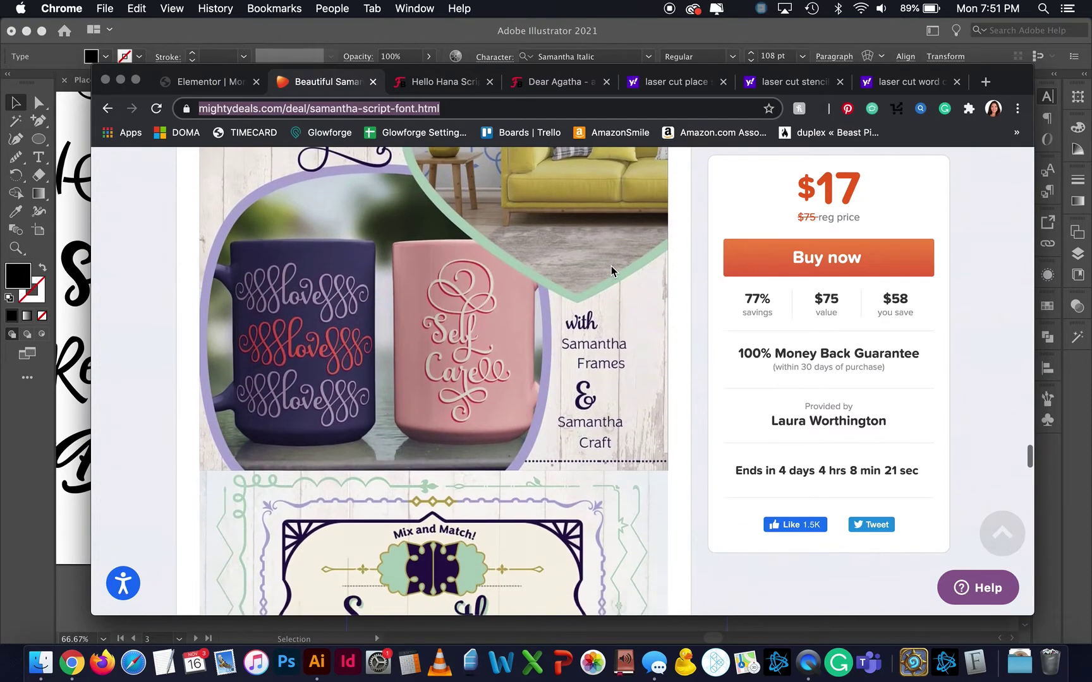
pyautogui.scroll(-15, 527, 415)
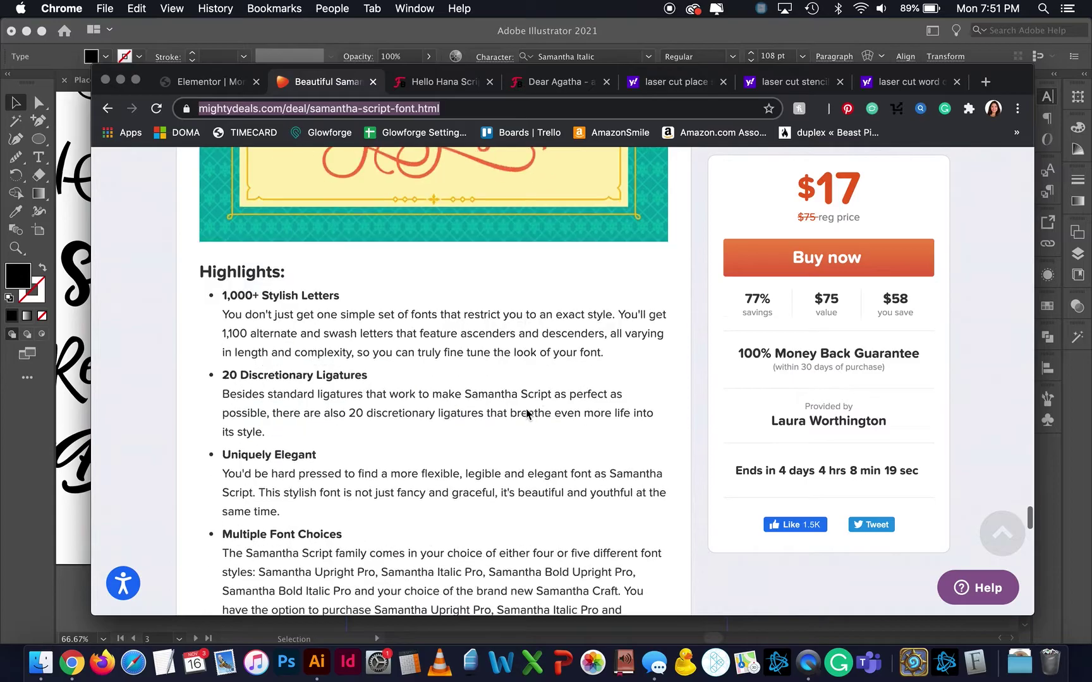
pyautogui.scroll(-6, 526, 409)
pyautogui.scroll(20, 526, 410)
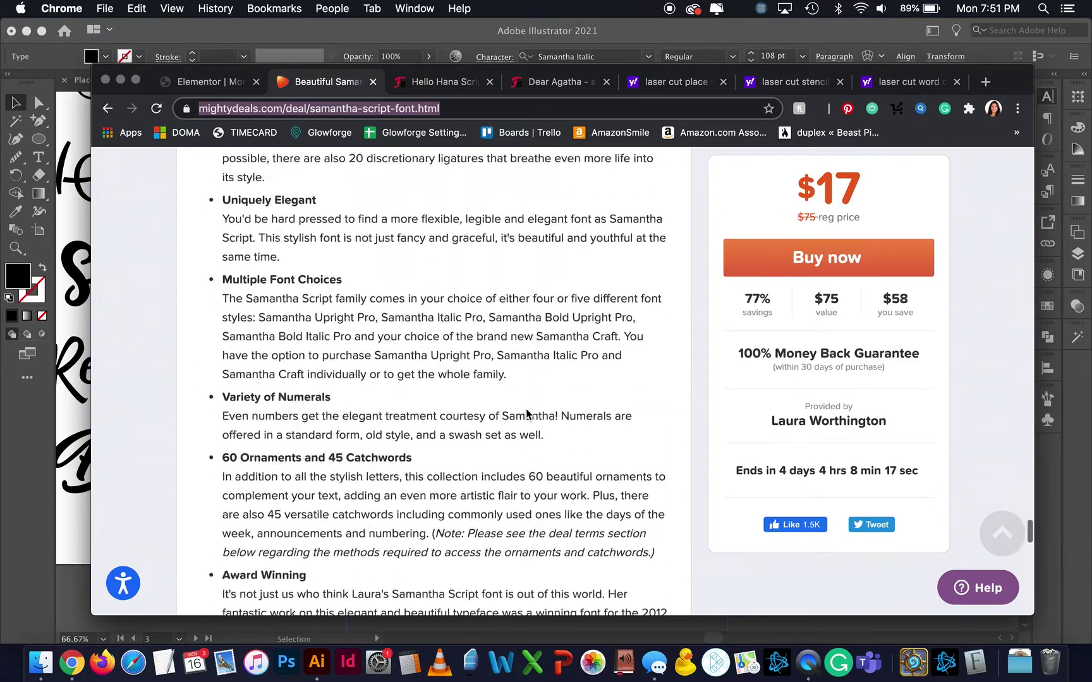
pyautogui.scroll(3, 526, 414)
pyautogui.scroll(-6, 526, 414)
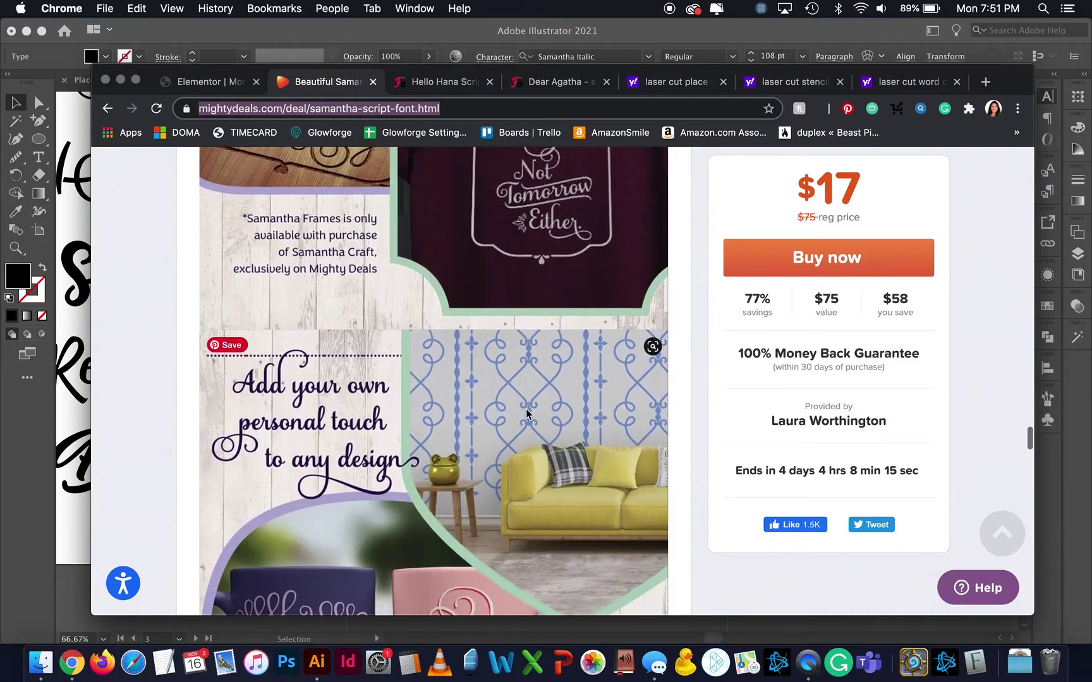
pyautogui.scroll(20, 526, 415)
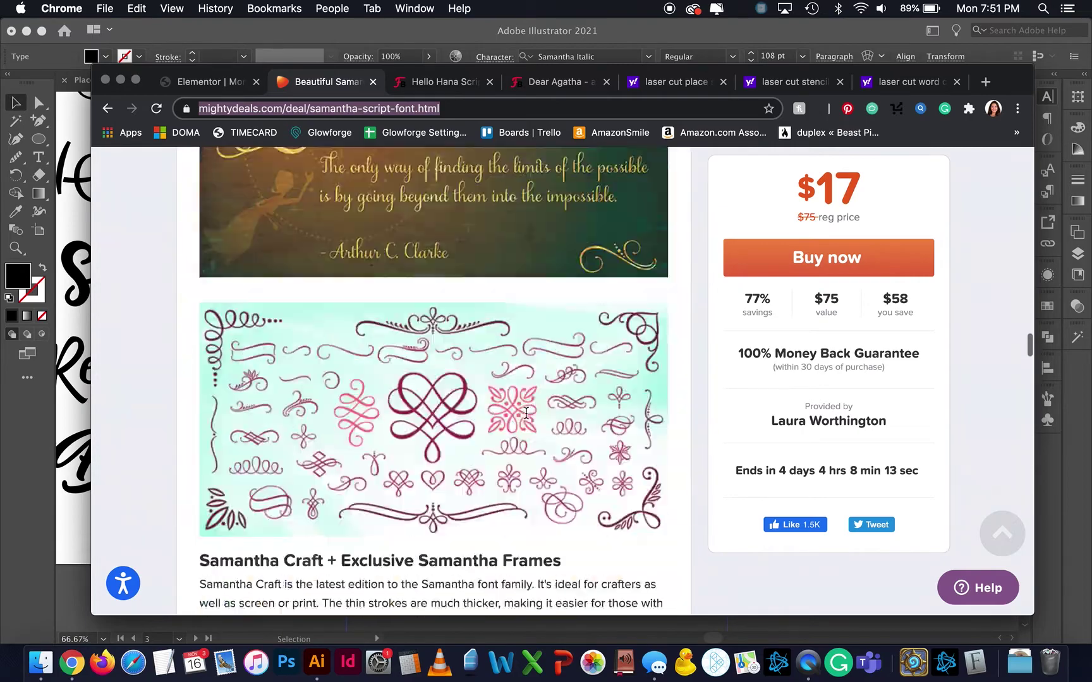
# Step: Return to Illustrator and move the plain Samantha Italic sample directly below the flourished Samantha Italic sample on the flourishes artboard
pyautogui.press('super+Tab')
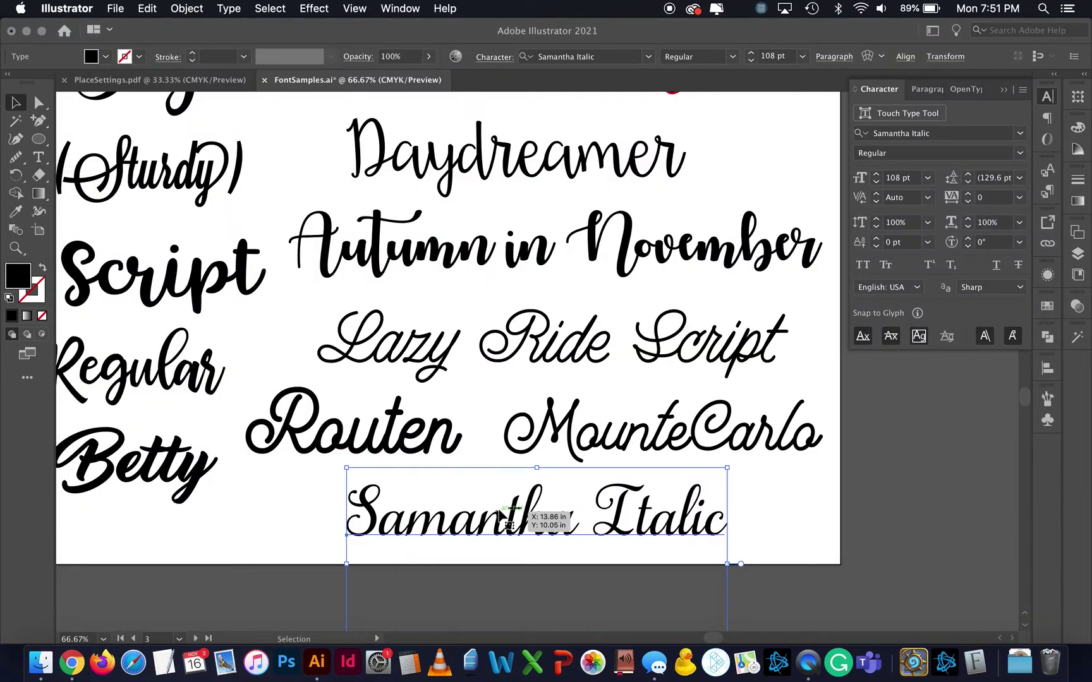
pyautogui.press('super+minus')
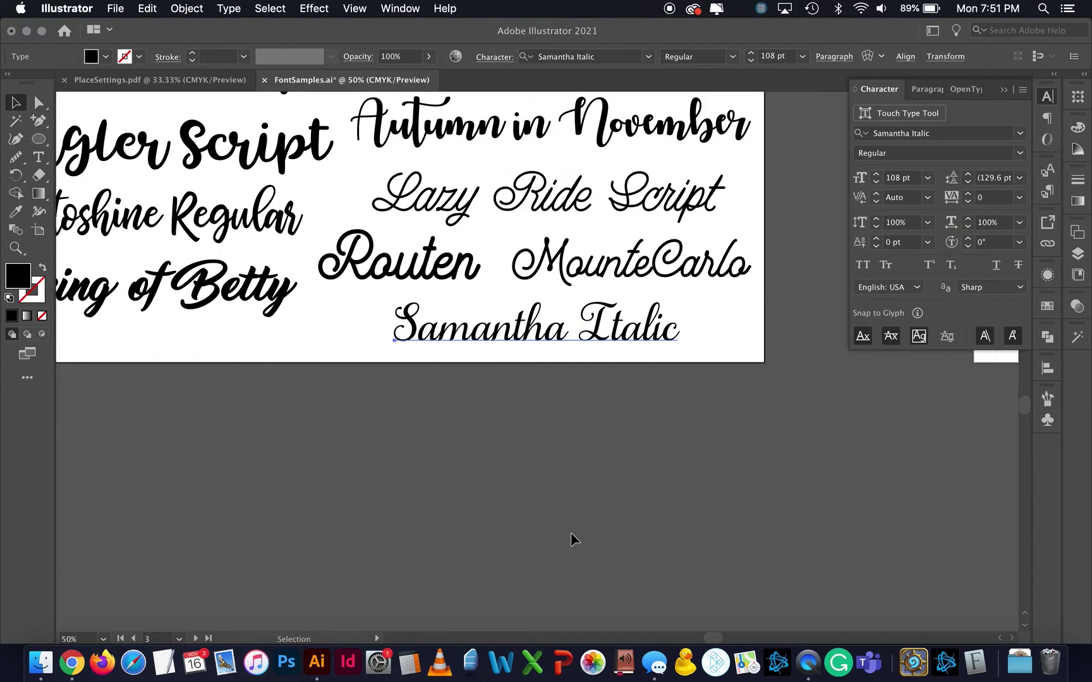
pyautogui.hscroll(5, 692, 456)
pyautogui.scroll(2, 691, 456)
pyautogui.press('super+minus')
pyautogui.hscroll(5, 692, 455)
pyautogui.hscroll(-5, 692, 456)
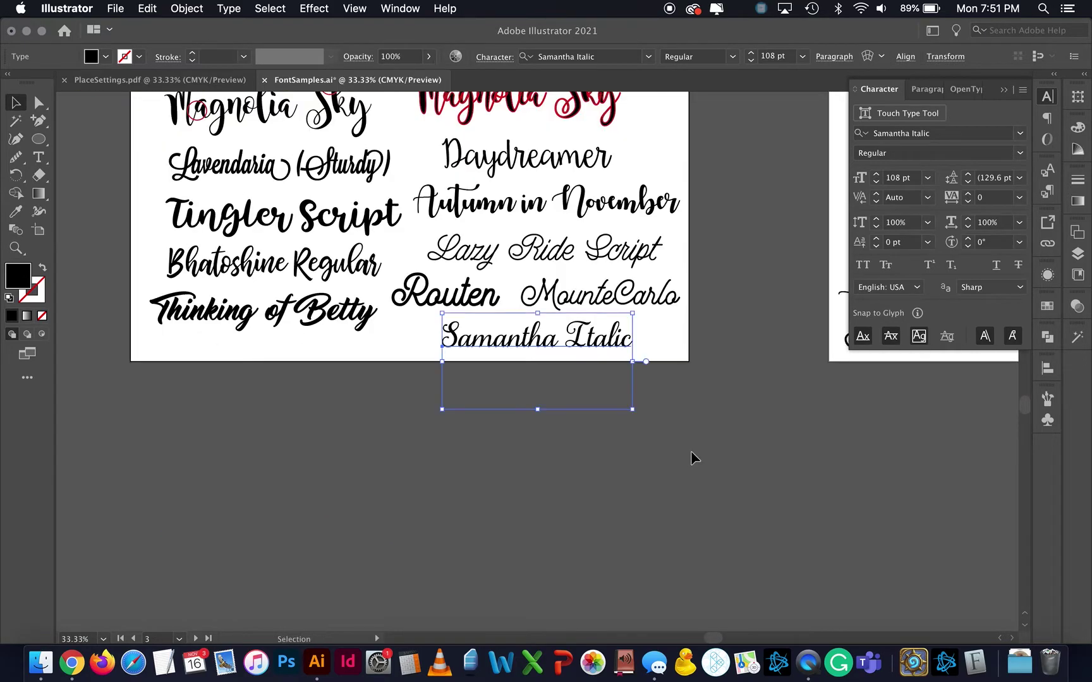
pyautogui.hscroll(10, 692, 456)
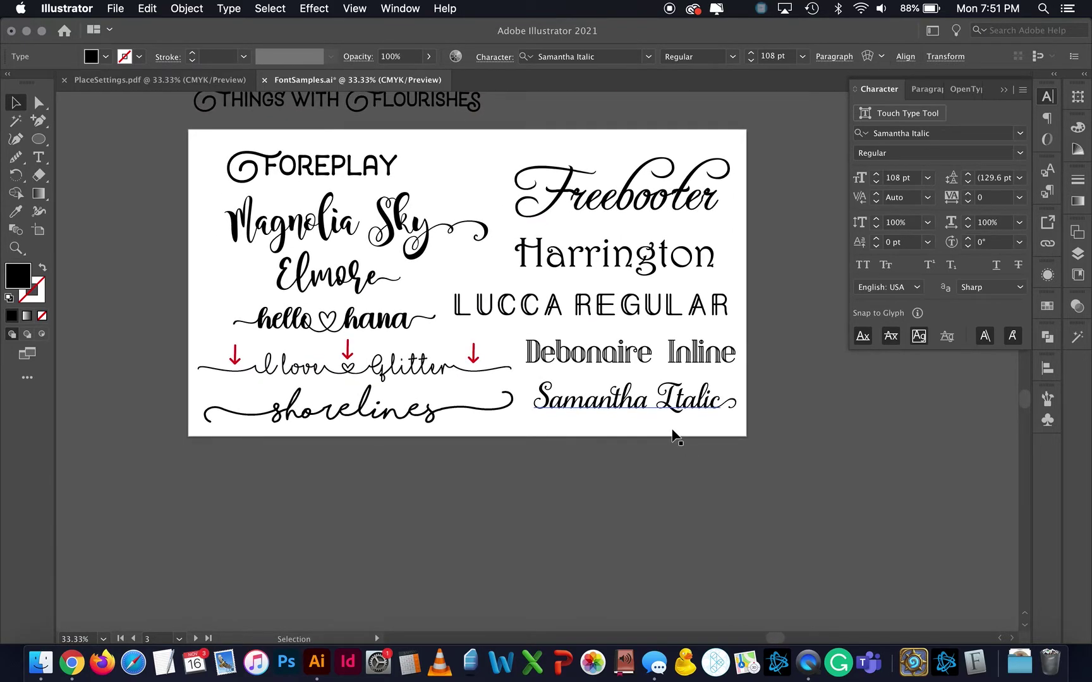
pyautogui.moveTo(660, 407); pyautogui.dragTo(834, 439)
pyautogui.click(888, 513)
pyautogui.hscroll(2, 888, 513)
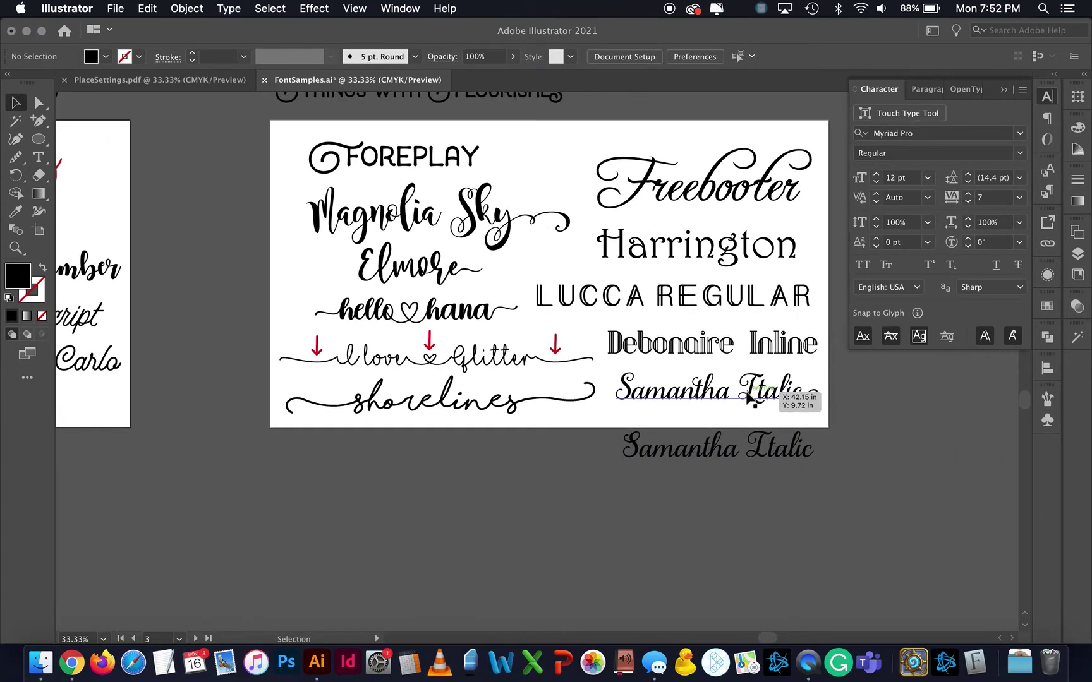
pyautogui.hscroll(1, 790, 390)
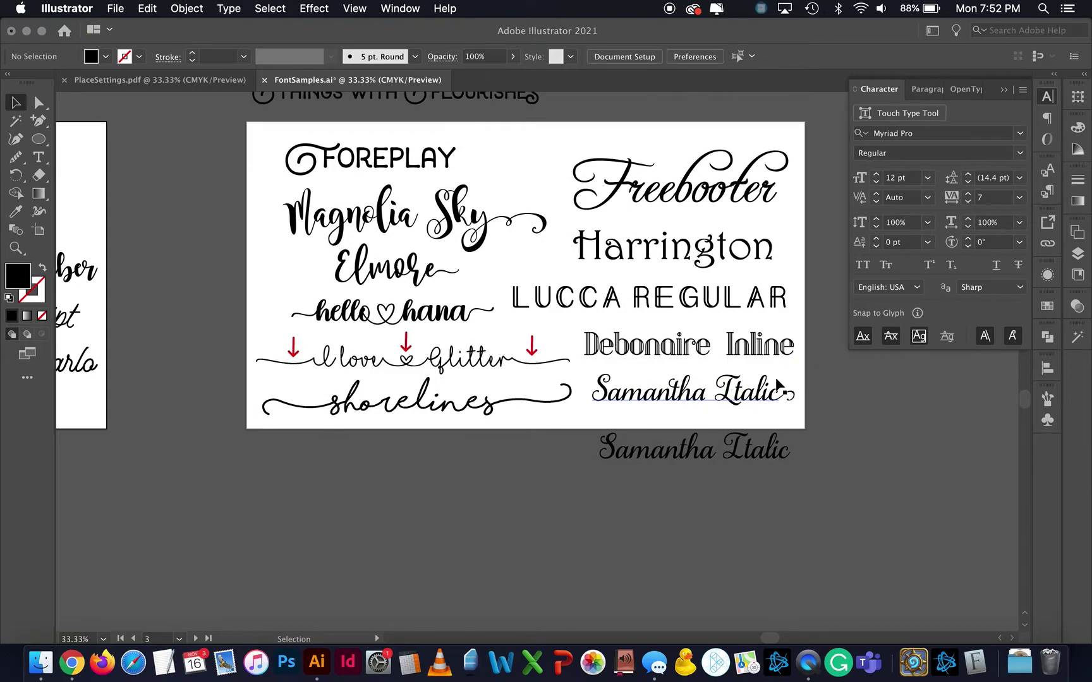
# Step: Select the last "a" of Samantha in the plain Samantha Italic sample and display the Glyphs panel beside the flourished samples
pyautogui.click(702, 397)
pyautogui.keyDown('shift'); pyautogui.click(692, 450); pyautogui.keyUp('shift')
pyautogui.doubleClick(692, 450)
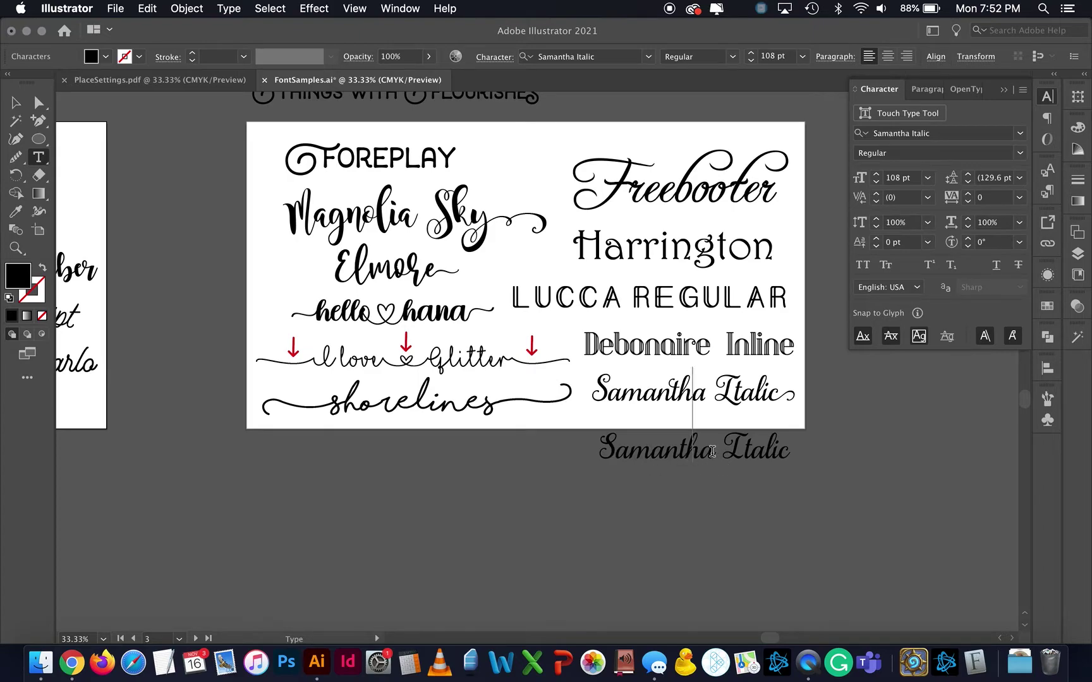
pyautogui.moveTo(708, 452); pyautogui.dragTo(713, 453)
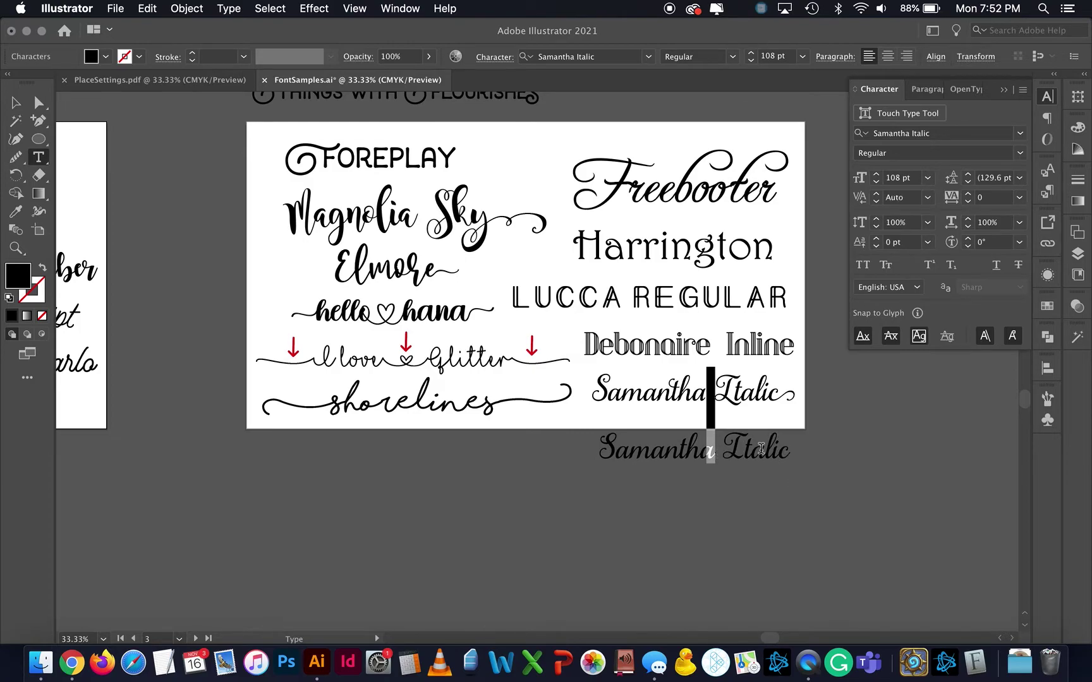
pyautogui.click(399, 9)
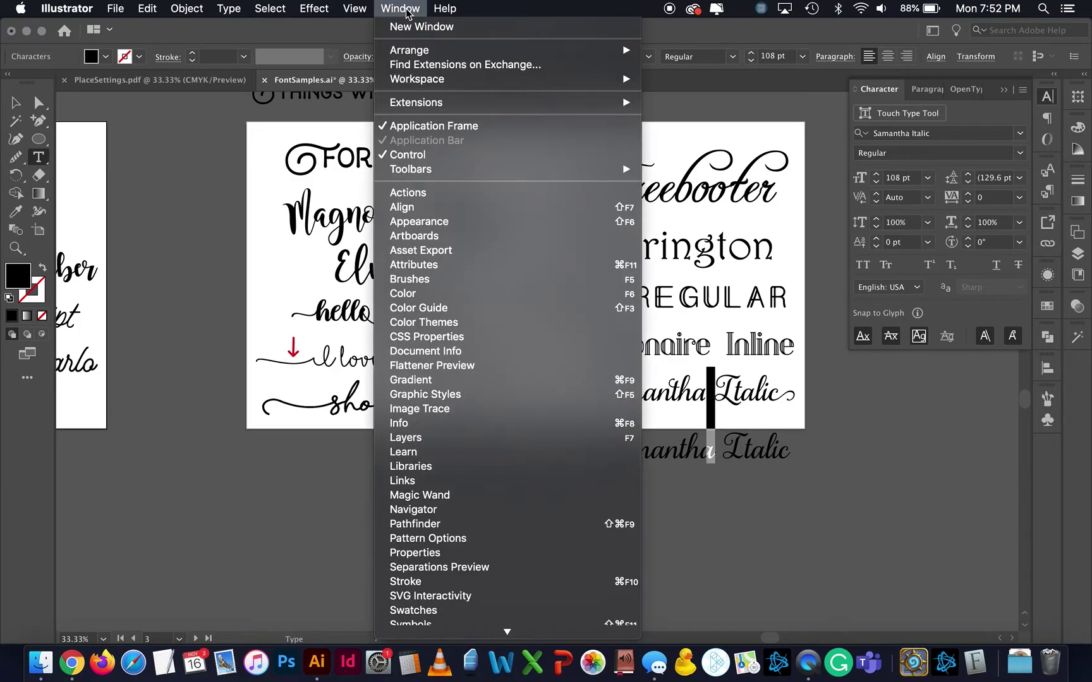
pyautogui.scroll(-5, 491, 442)
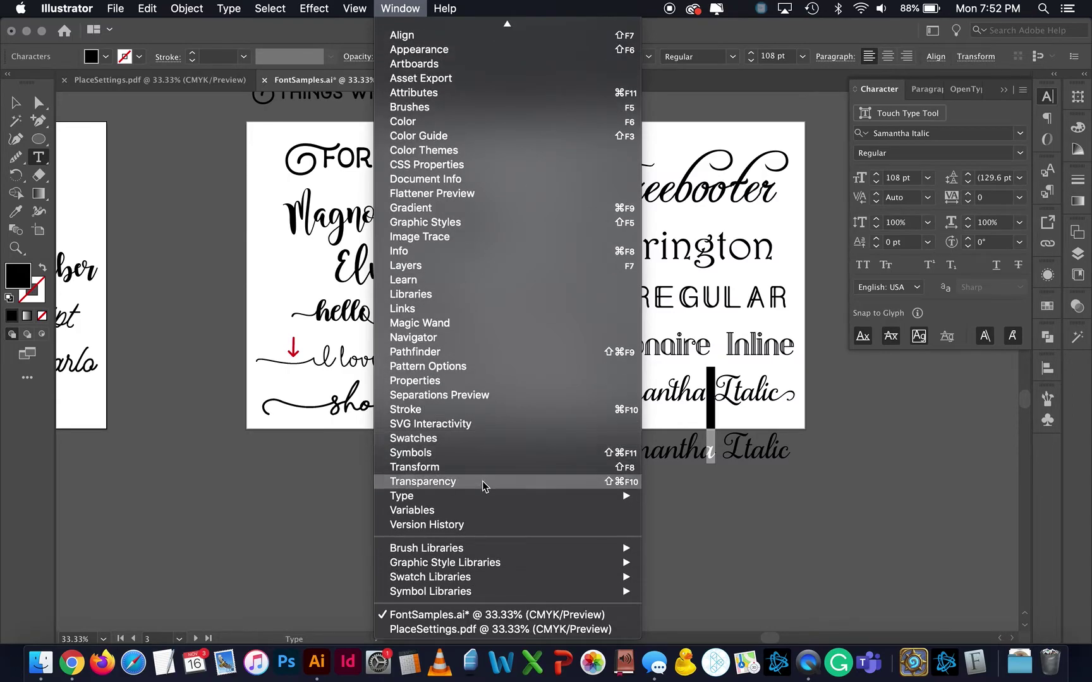
pyautogui.moveTo(482, 499)
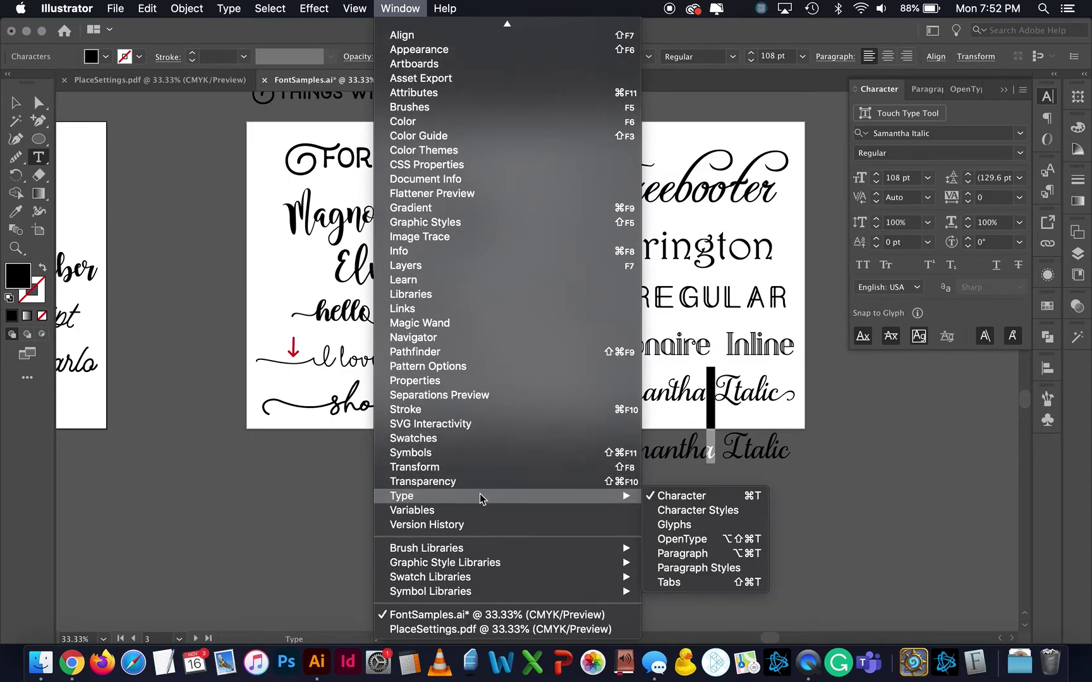
pyautogui.click(674, 525)
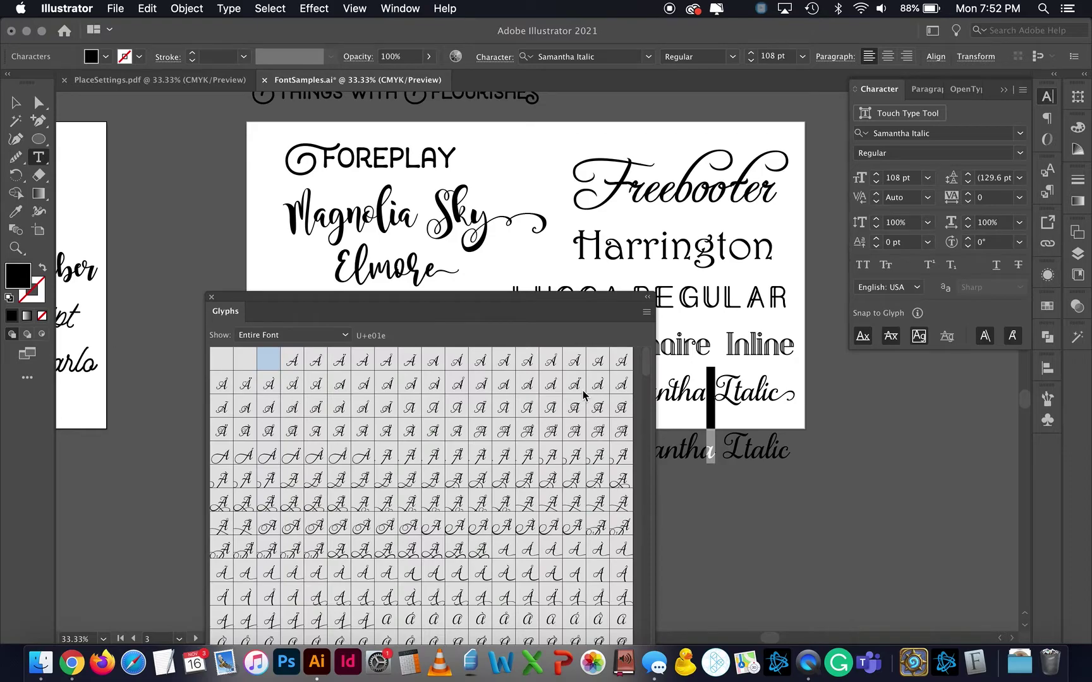
pyautogui.moveTo(499, 302); pyautogui.dragTo(925, 108)
# Step: Look through the entire Samantha Italic glyph set, from alternate capitals and lowercase letters to the catchwords and ornaments
pyautogui.scroll(-20, 939, 312)
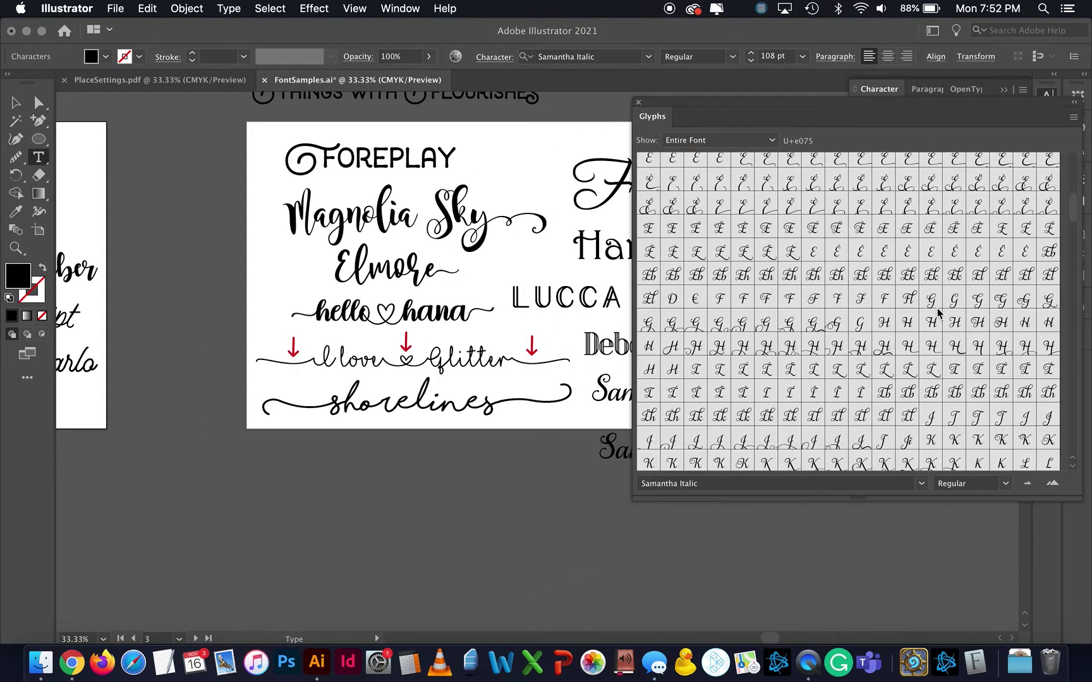
pyautogui.scroll(-15, 938, 313)
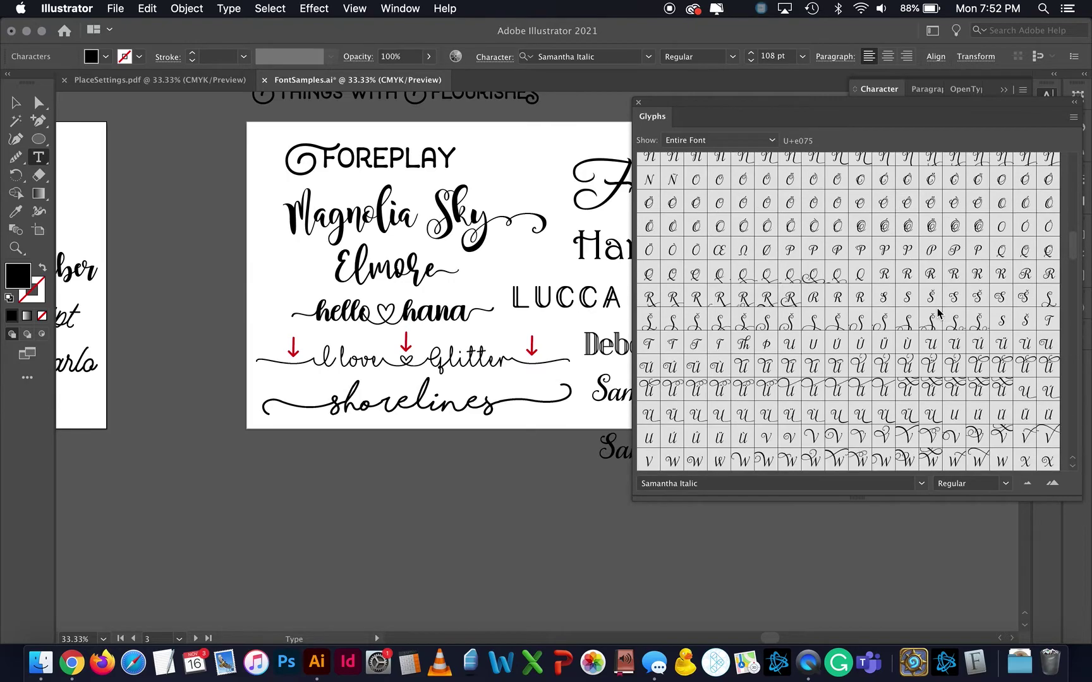
pyautogui.scroll(-15, 939, 312)
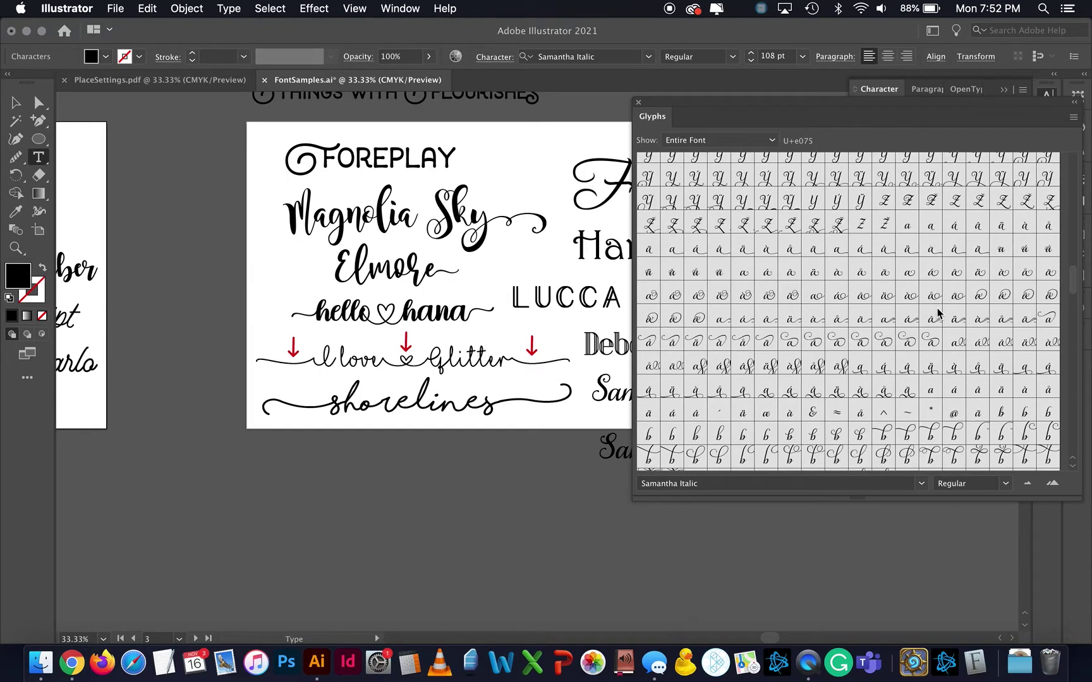
pyautogui.scroll(-20, 938, 312)
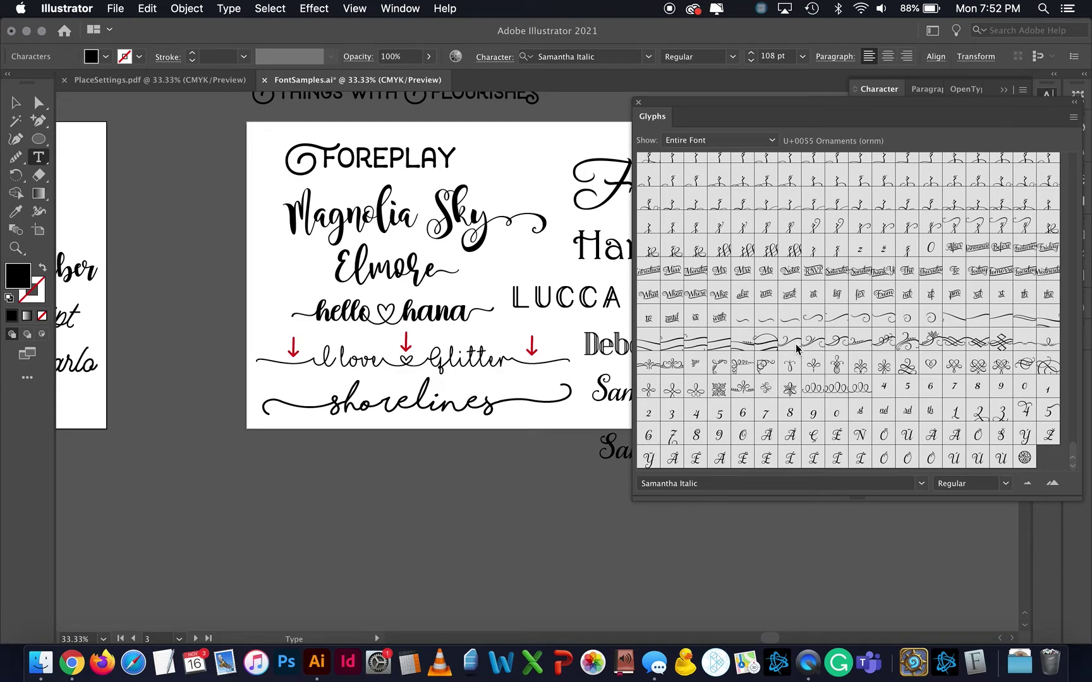
pyautogui.scroll(5, 798, 347)
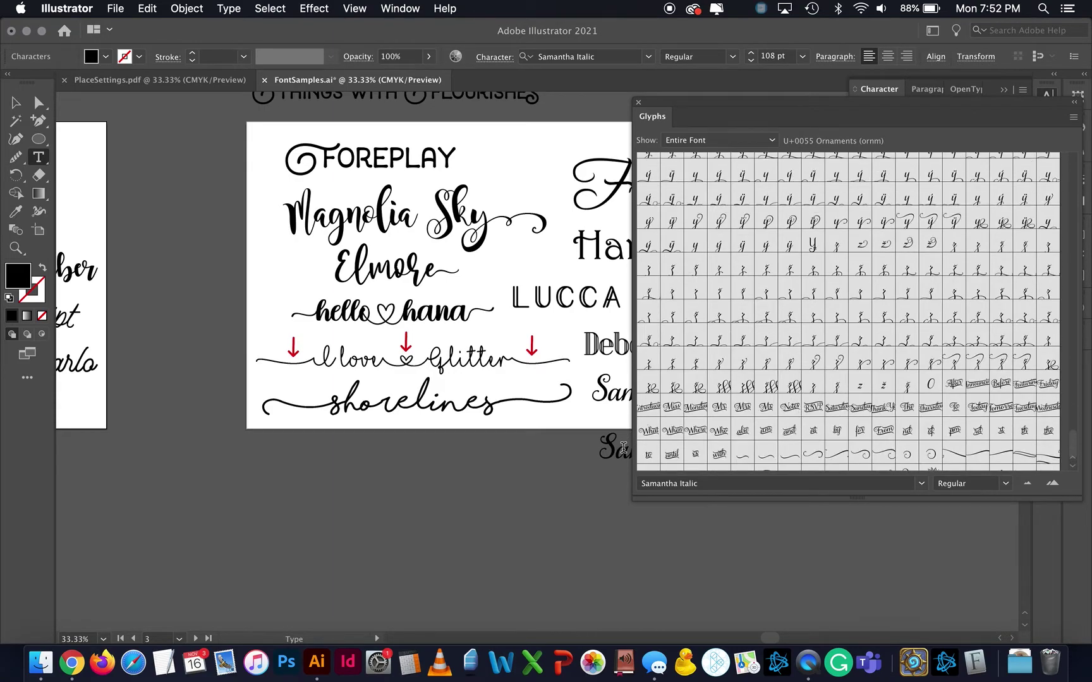
# Step: Move the flourished Samantha Italic sample below the artboard under shorelines and enlarge it to about 176 pt
pyautogui.press('Escape')
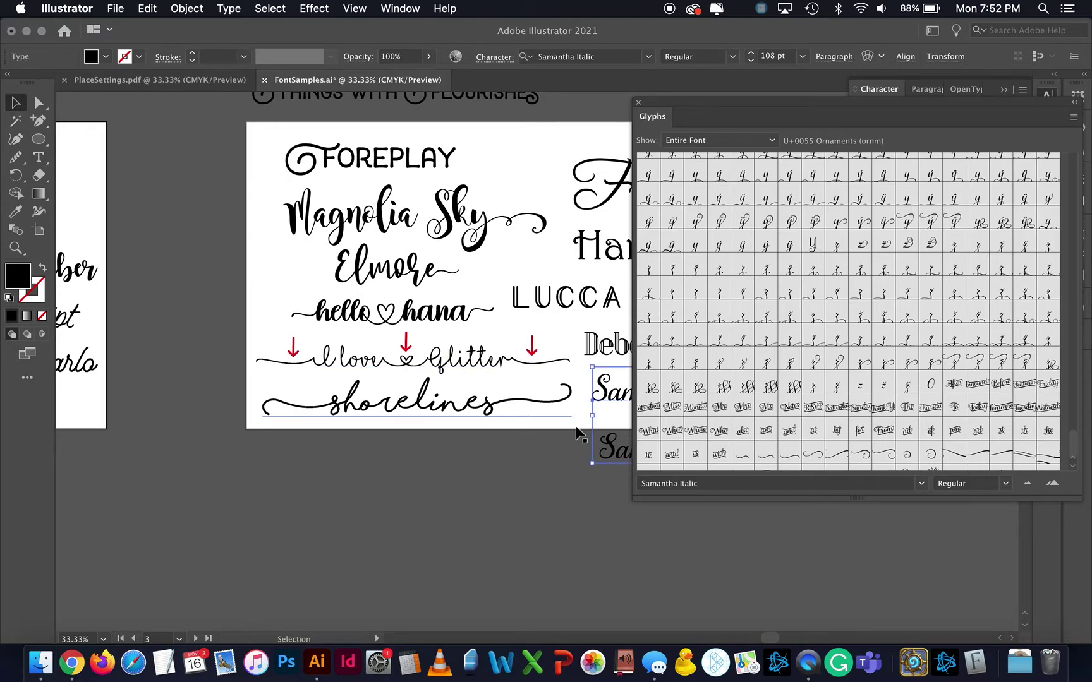
pyautogui.moveTo(610, 463); pyautogui.dragTo(275, 470)
pyautogui.moveTo(397, 419); pyautogui.dragTo(576, 447)
# Step: Replace the first "a" of Samantha in the enlarged sample with its Stylistic Set 1 (ss01) alternate glyph
pyautogui.doubleClick(341, 494)
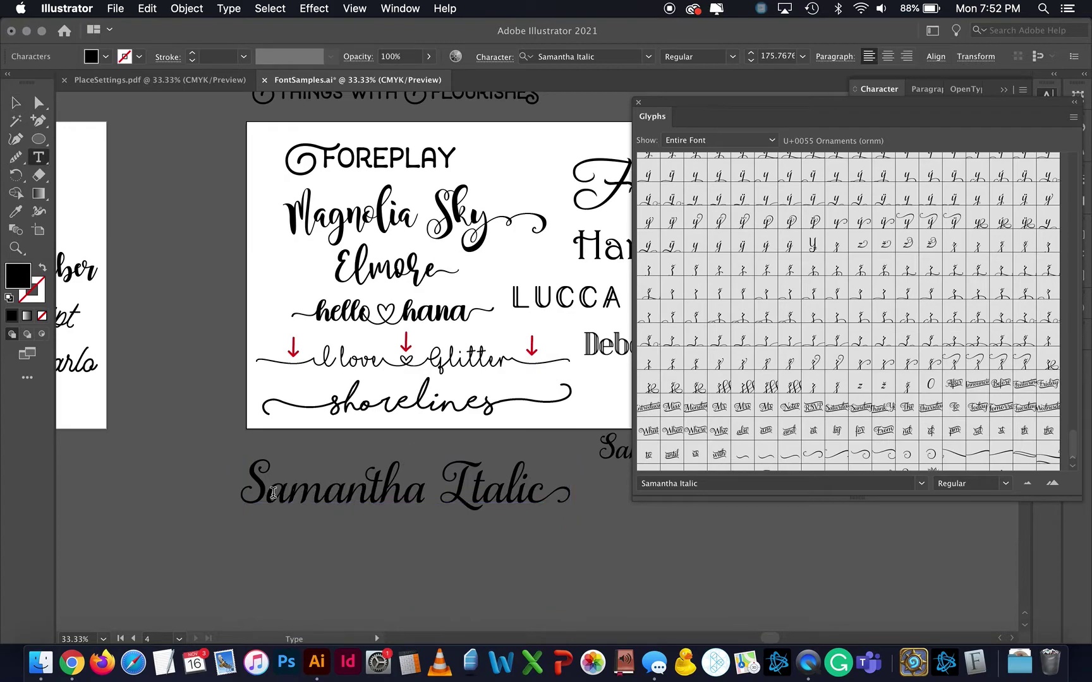
pyautogui.moveTo(273, 493); pyautogui.dragTo(290, 494)
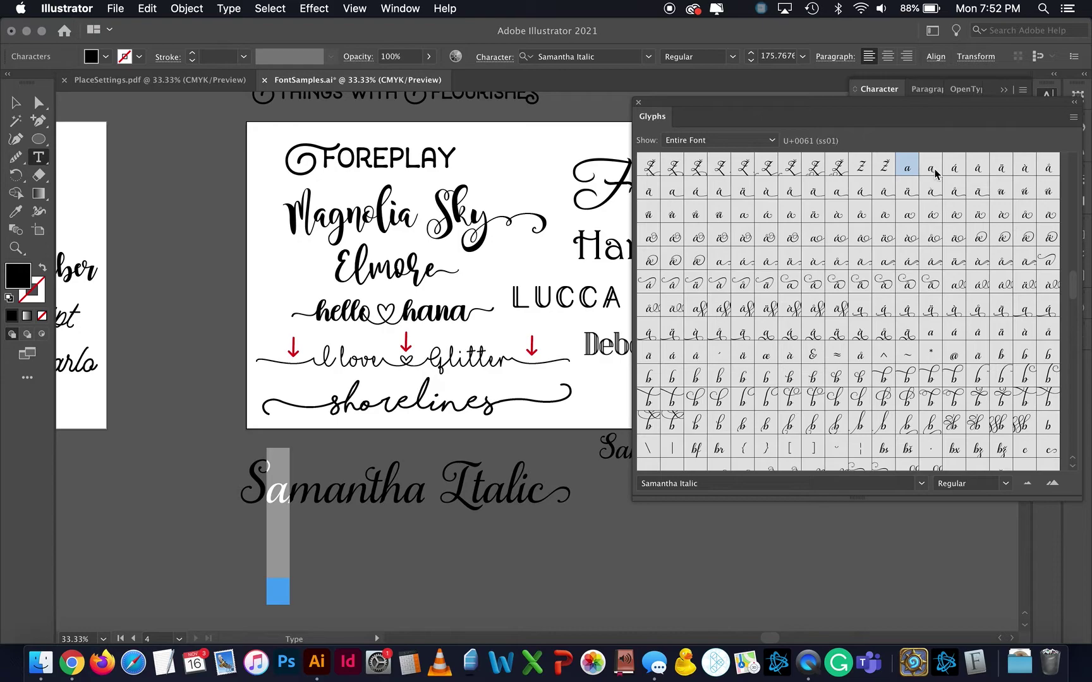
pyautogui.click(932, 169)
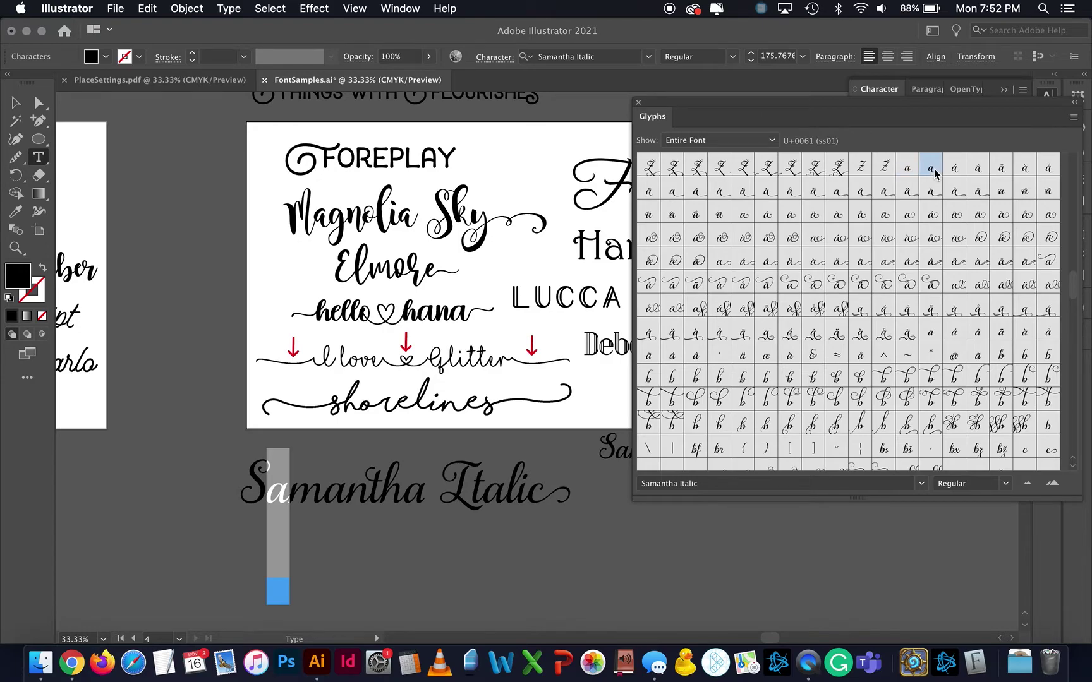
pyautogui.doubleClick(933, 169)
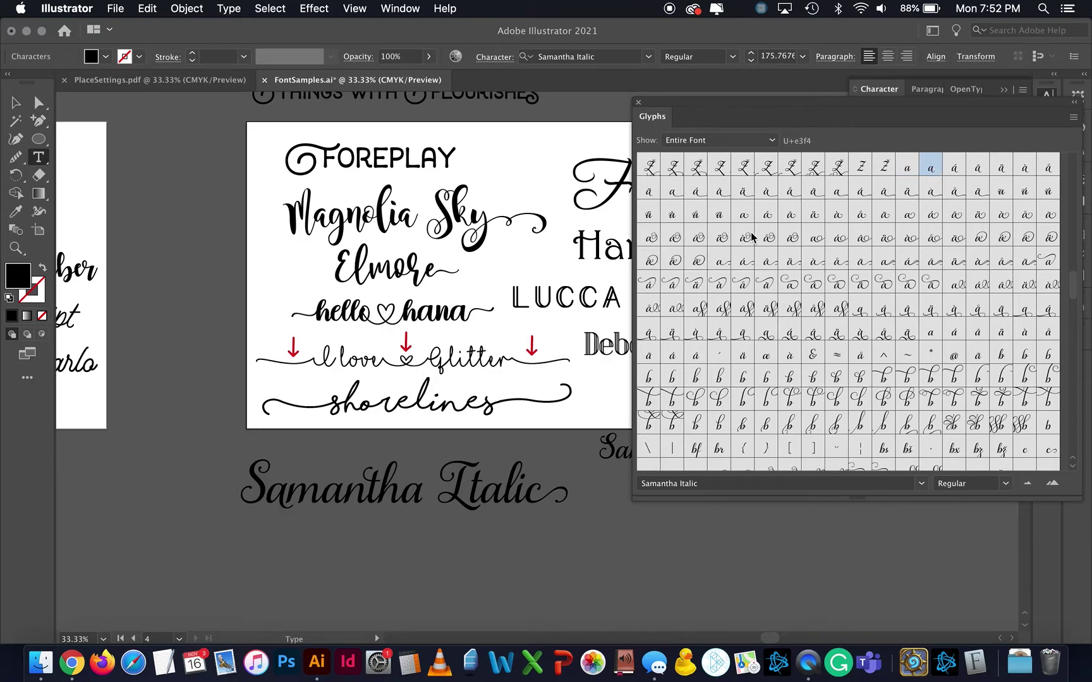
# Step: Try inserting an accented "a" glyph with a looped swash tail after "Sa" in the enlarged Samantha sample
pyautogui.doubleClick(764, 316)
pyautogui.press('super+z')
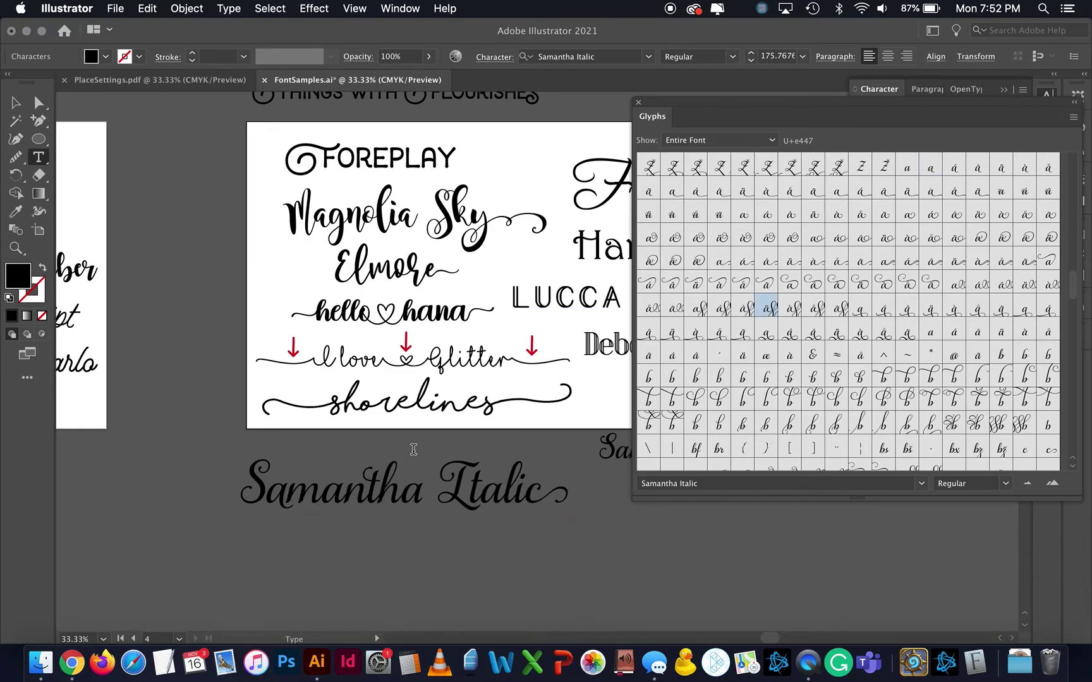
pyautogui.press('Left')
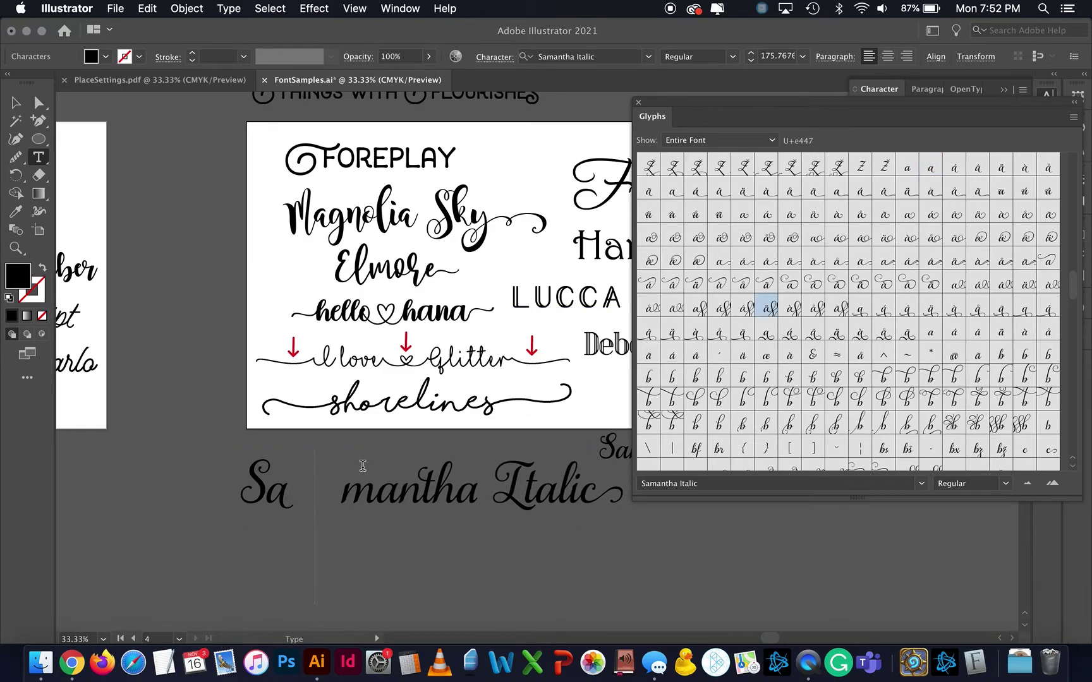
pyautogui.doubleClick(744, 313)
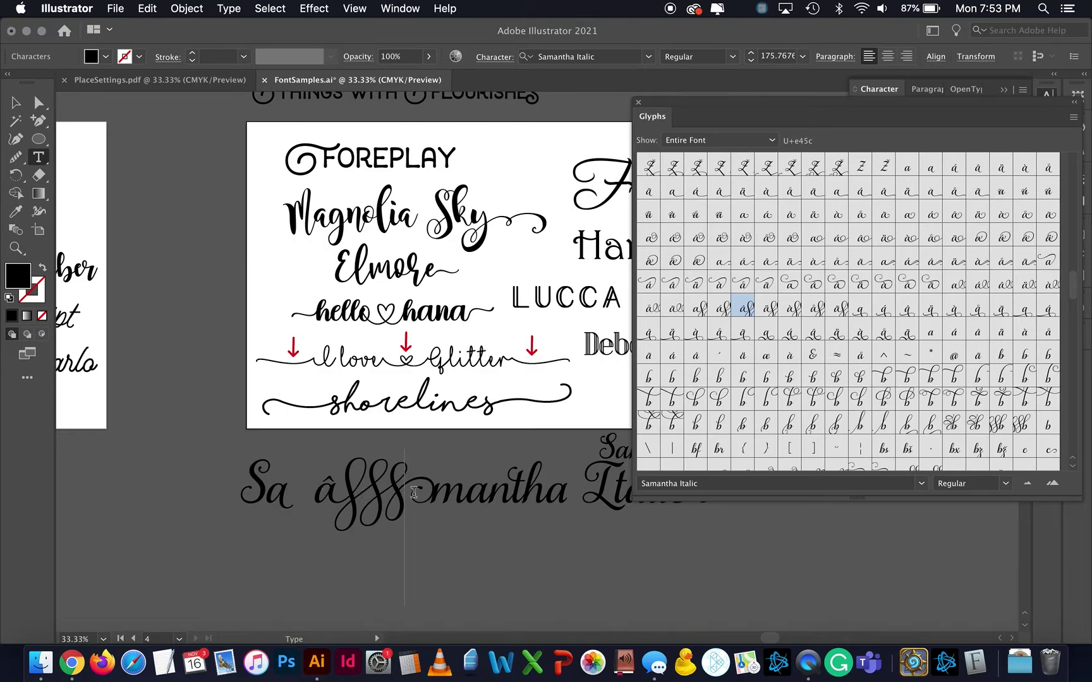
# Step: Remove the trial swash glyph and extra space after "Sa", and restore the "m" of Samantha using the plain m glyph
pyautogui.press('BackSpace')
pyautogui.press('BackSpace')
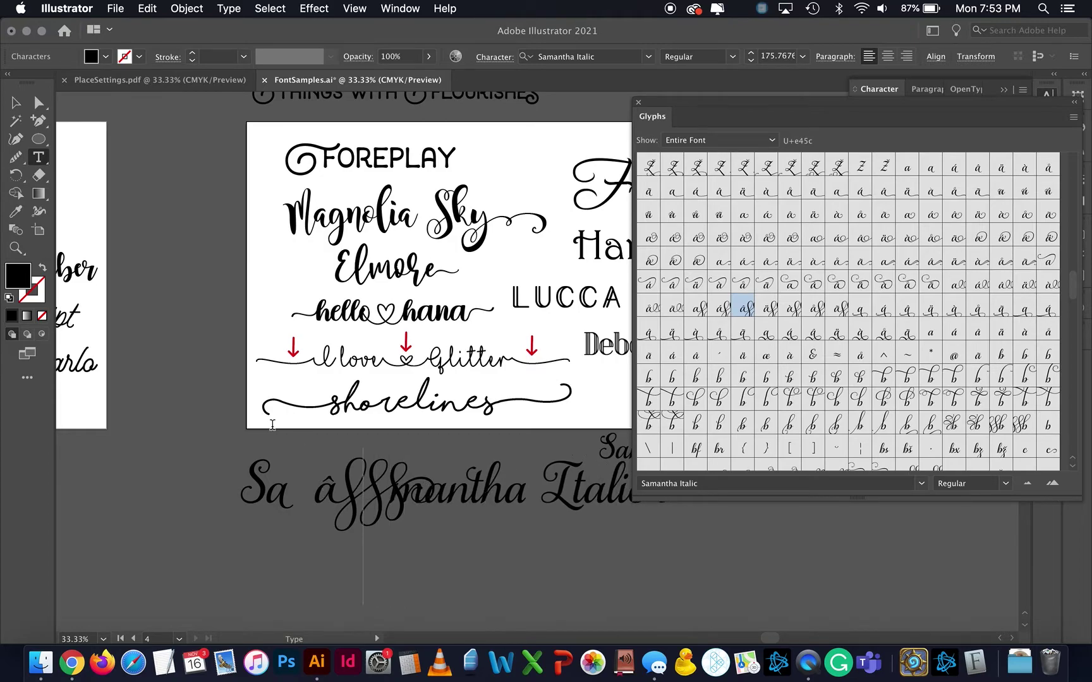
pyautogui.press('Escape')
pyautogui.doubleClick(346, 483)
pyautogui.press('BackSpace')
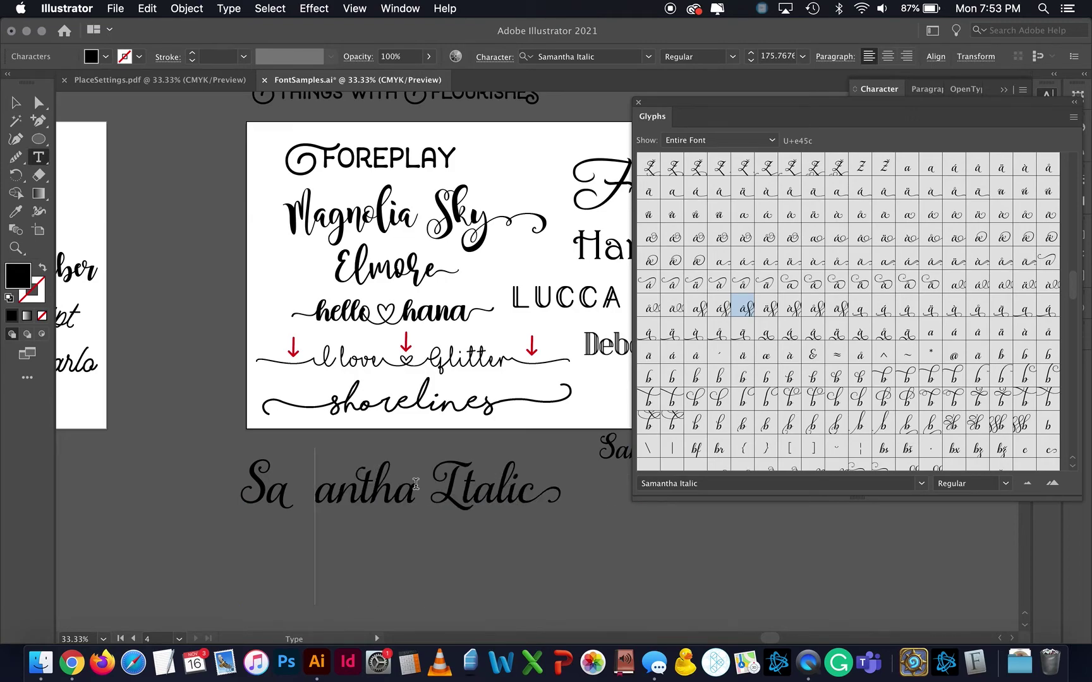
pyautogui.write('m')
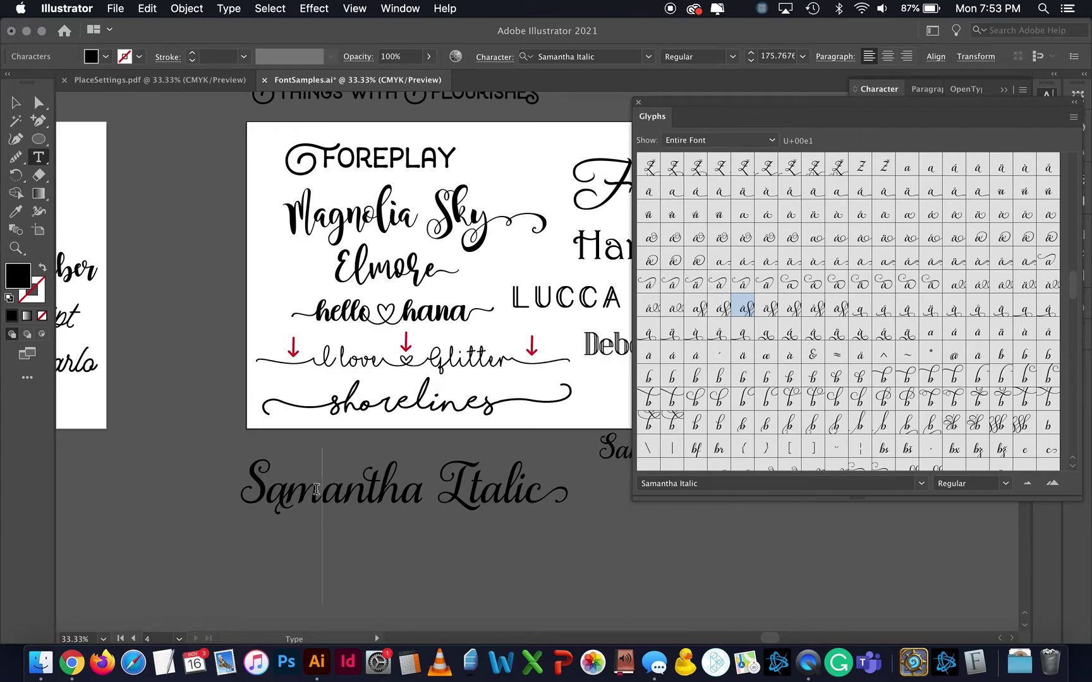
pyautogui.moveTo(316, 490); pyautogui.dragTo(287, 490)
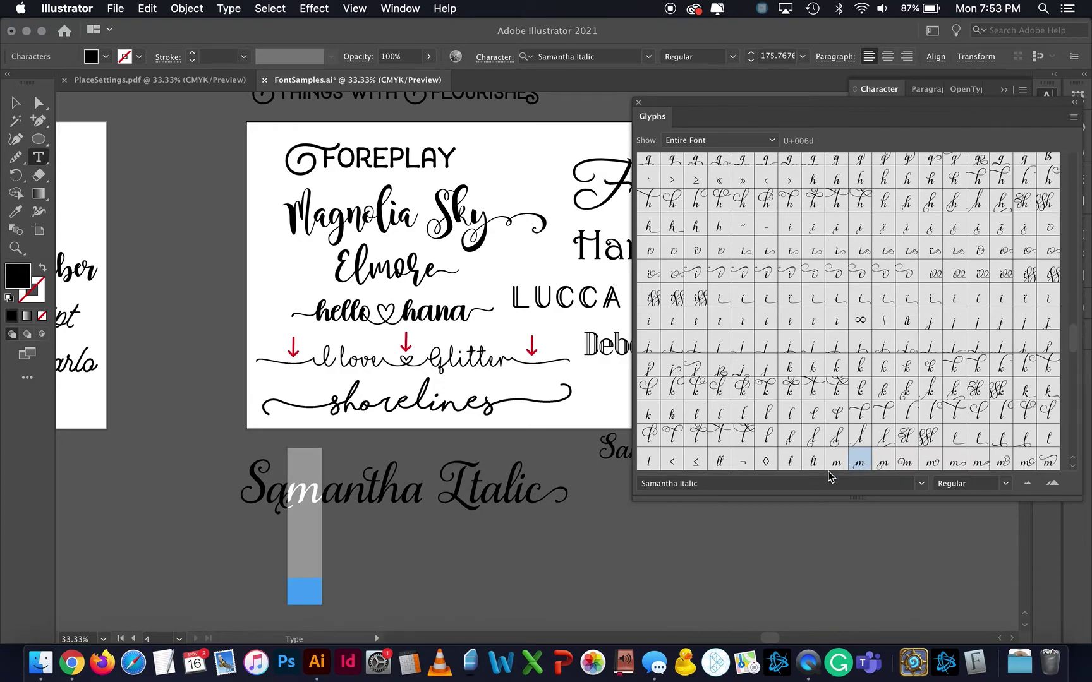
pyautogui.doubleClick(836, 463)
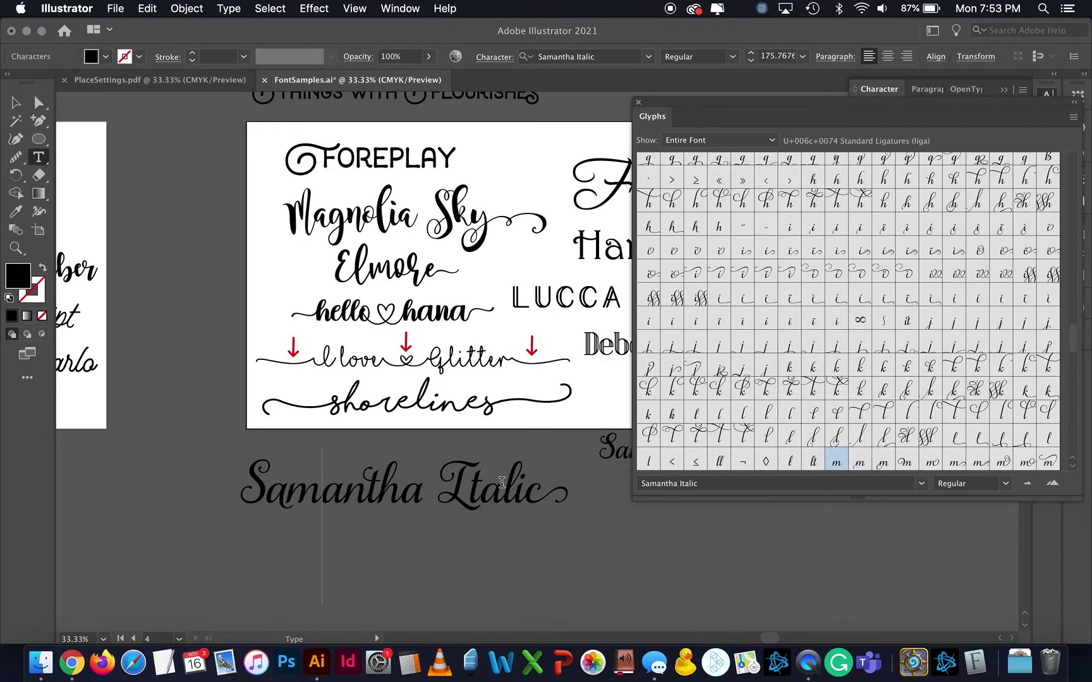
# Step: Insert a swash "l" glyph (ss18) and a swash "d" glyph (ss11) after the "m" of the enlarged Samantha sample
pyautogui.scroll(-1, 770, 420)
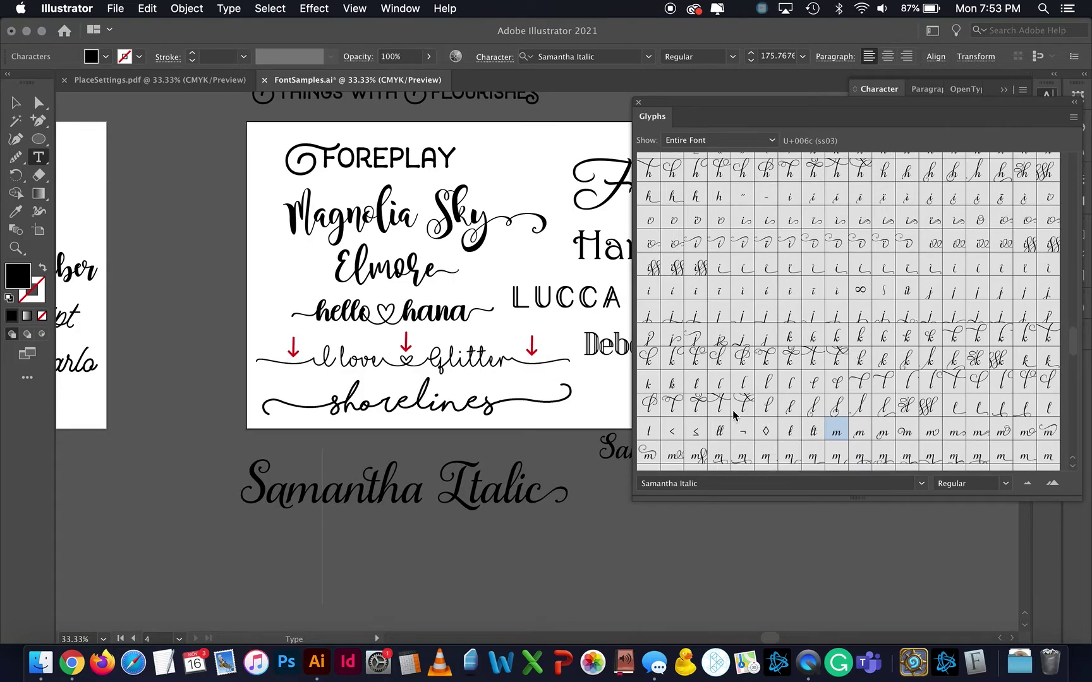
pyautogui.doubleClick(672, 406)
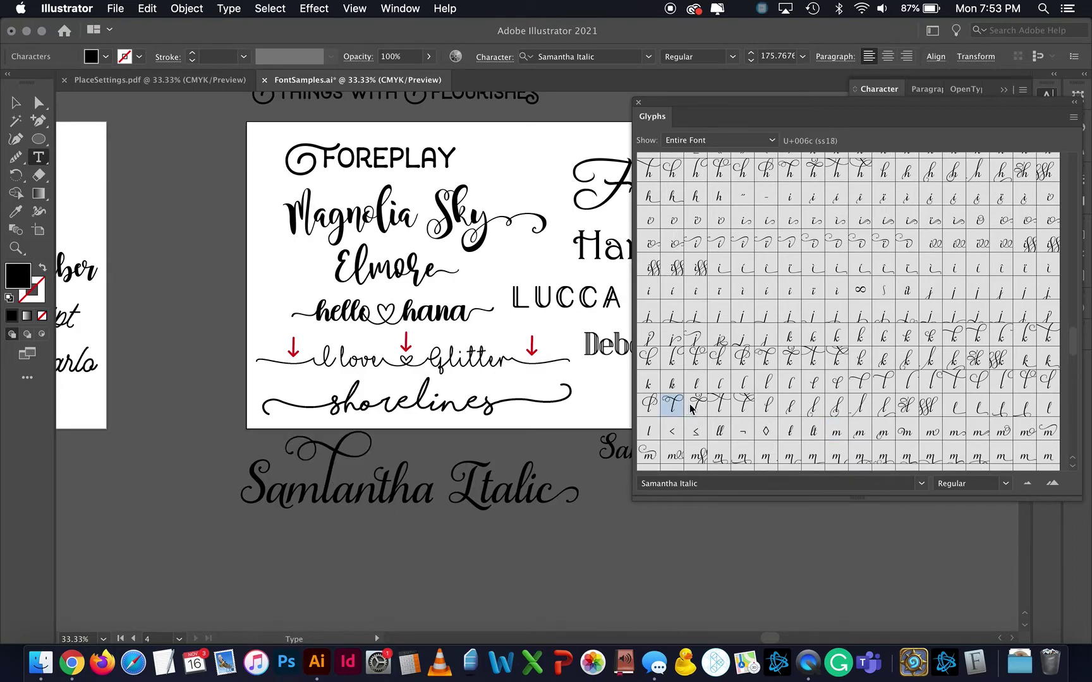
pyautogui.scroll(4, 739, 279)
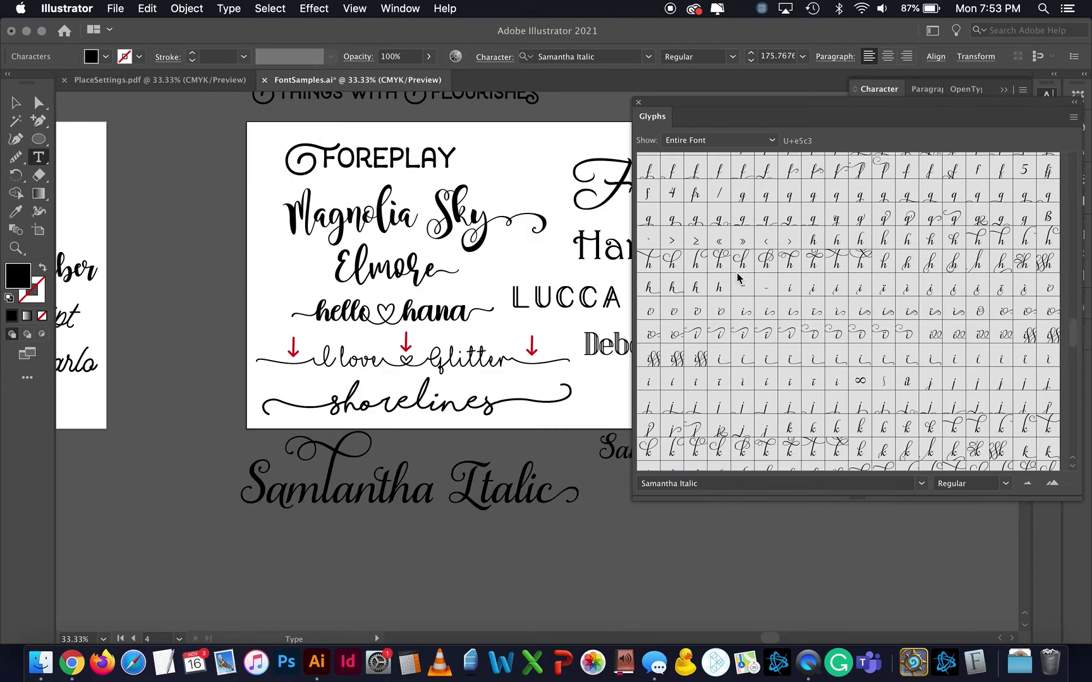
pyautogui.scroll(10, 739, 280)
pyautogui.doubleClick(673, 208)
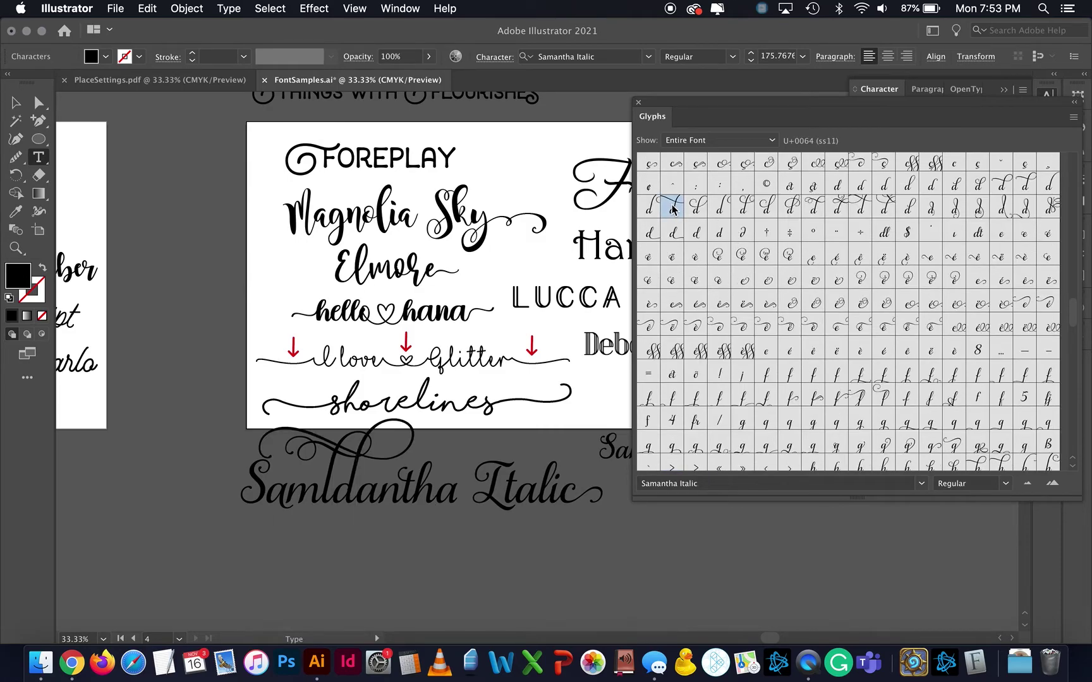
# Step: Browse the Samantha Italic glyphs by Entire Font, Stylistic Set 1 and Standard Ligatures
pyautogui.scroll(20, 820, 201)
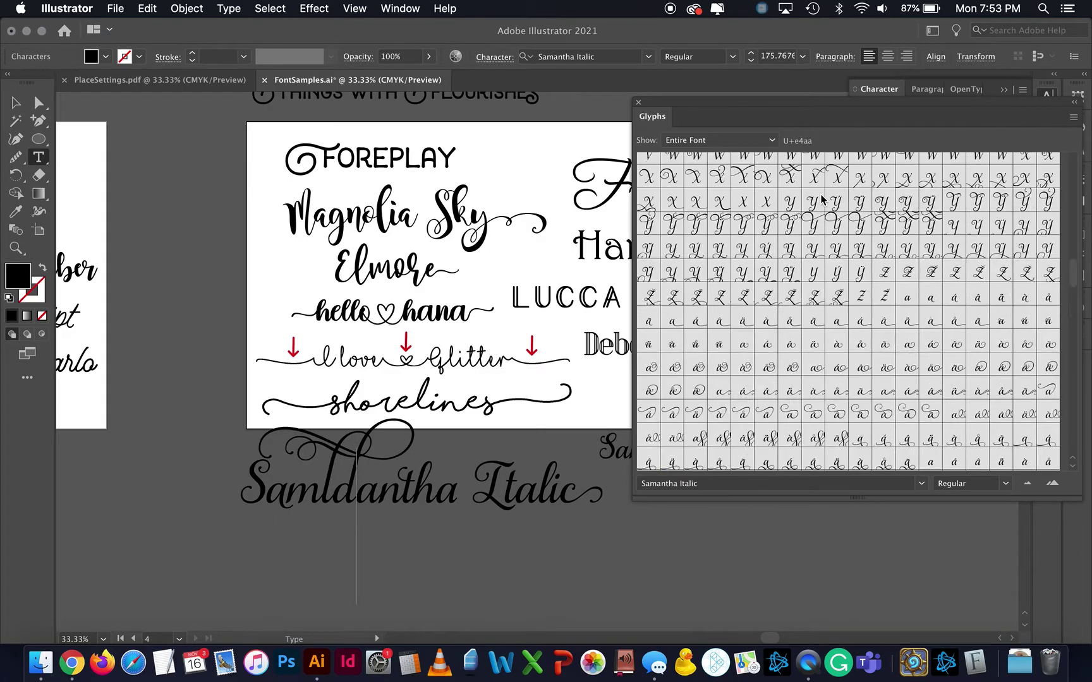
pyautogui.scroll(-20, 763, 361)
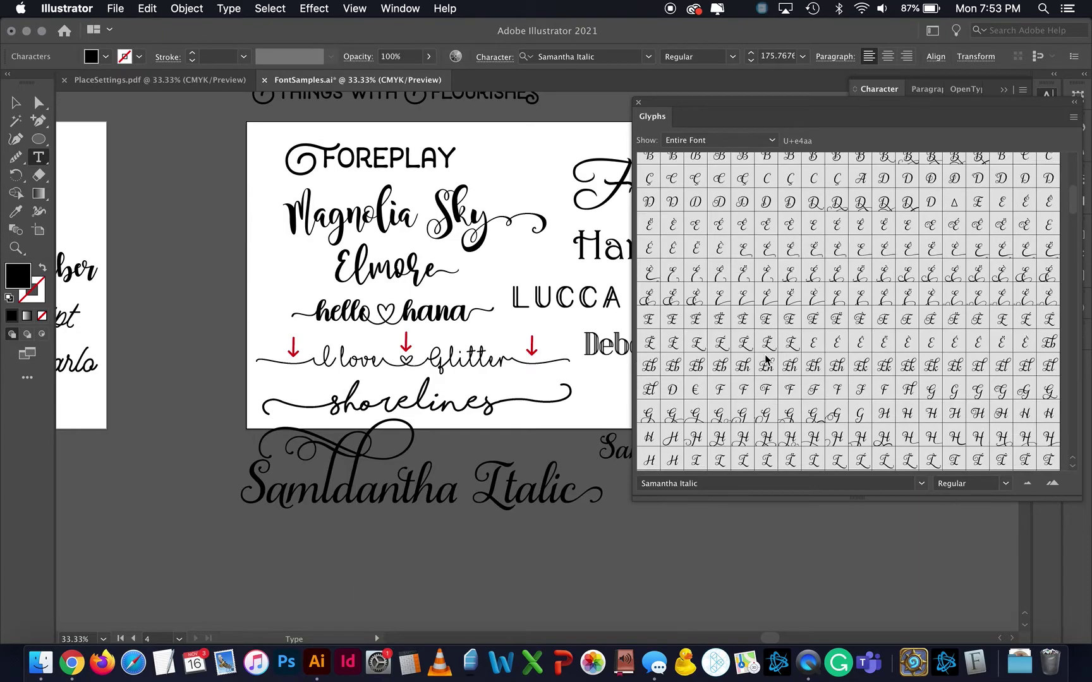
pyautogui.click(697, 142)
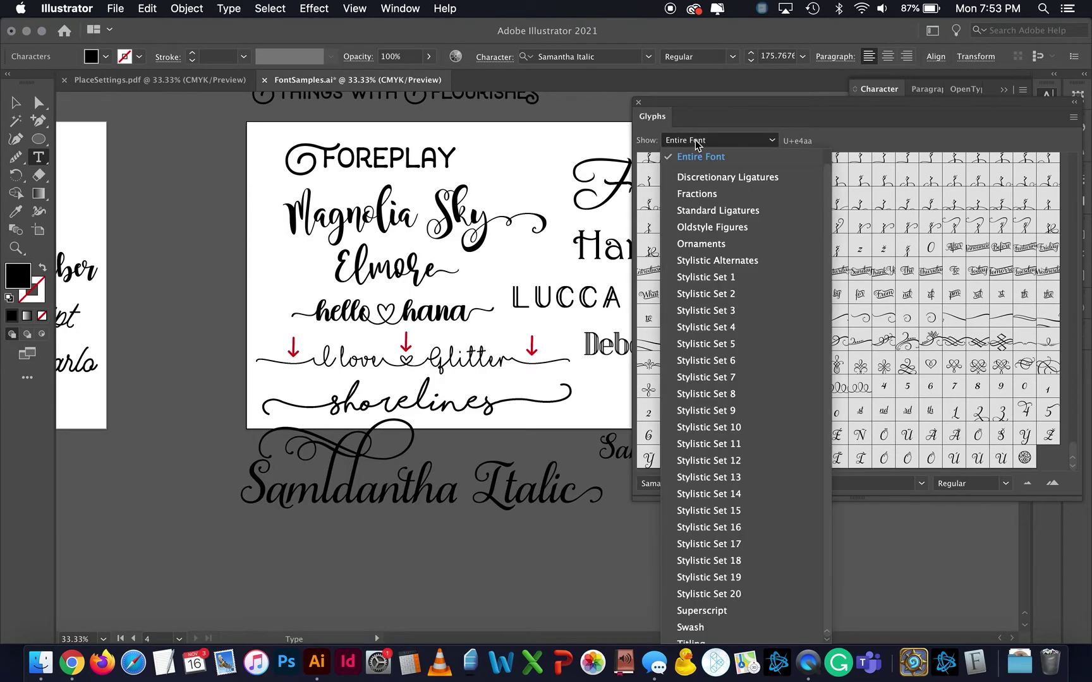
pyautogui.click(701, 278)
pyautogui.click(755, 142)
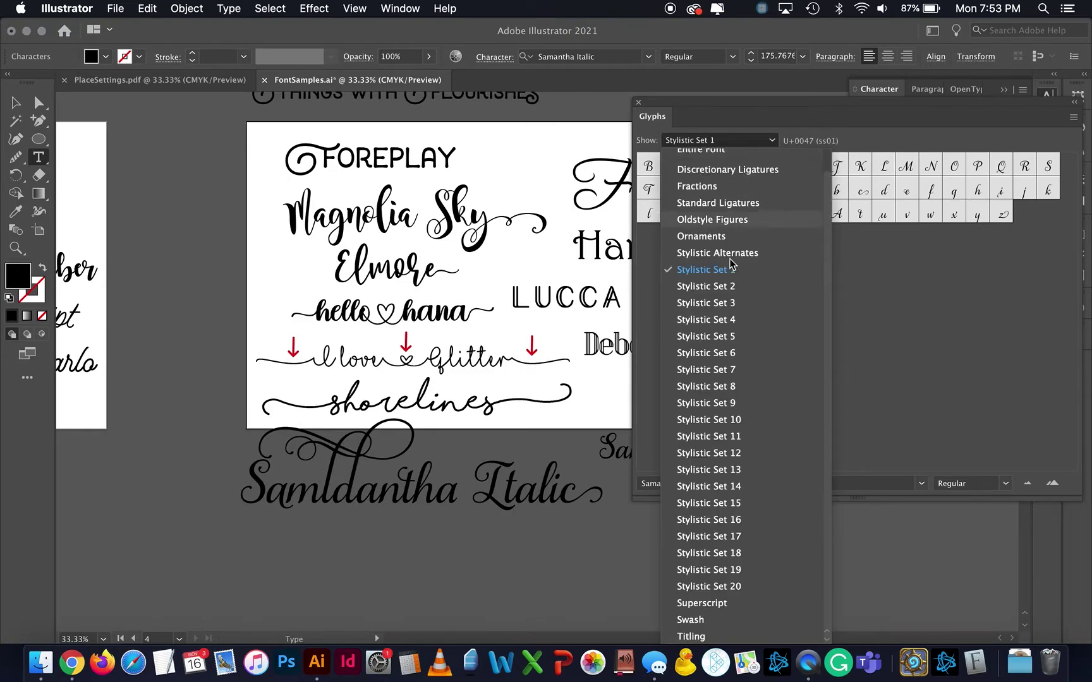
pyautogui.click(717, 204)
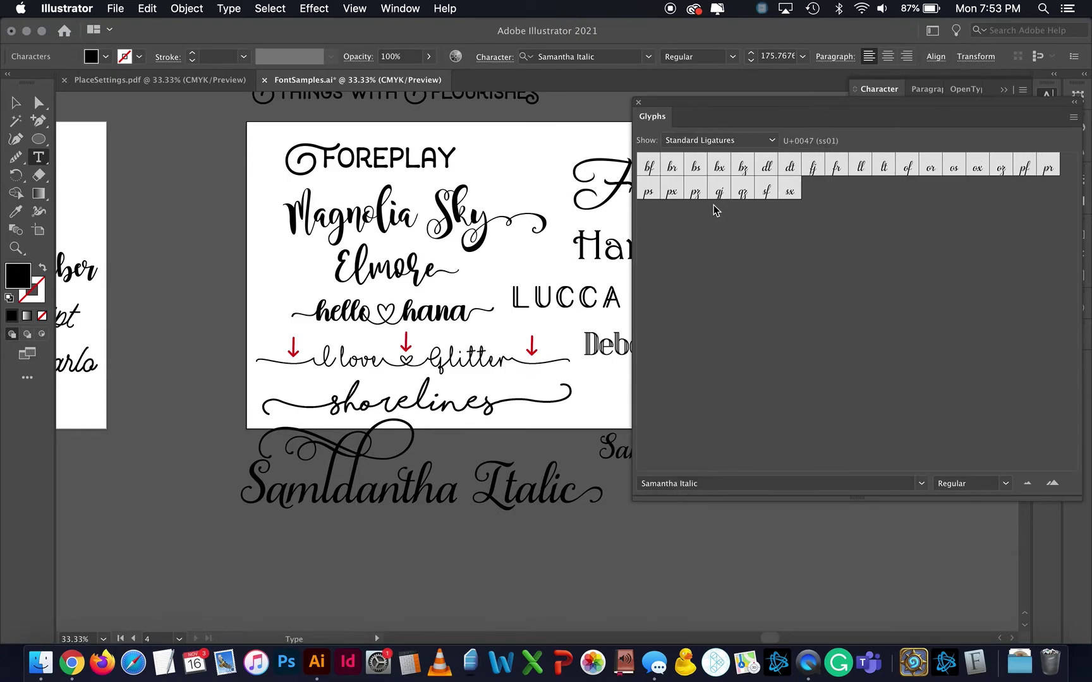
pyautogui.click(712, 139)
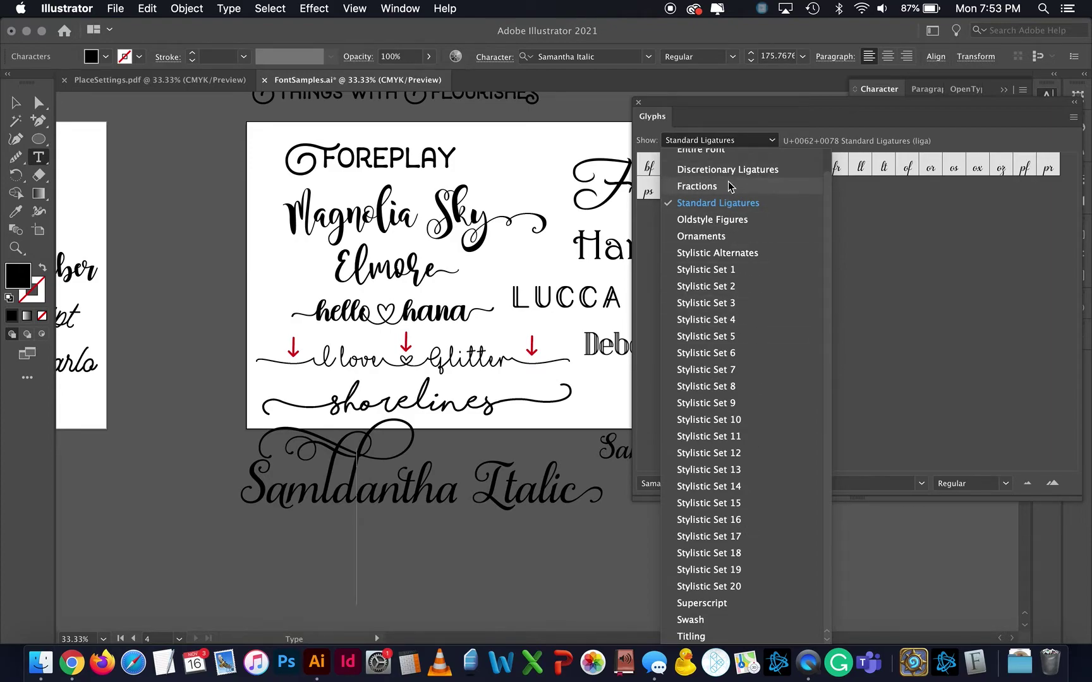
pyautogui.scroll(1, 729, 185)
pyautogui.scroll(-1, 715, 523)
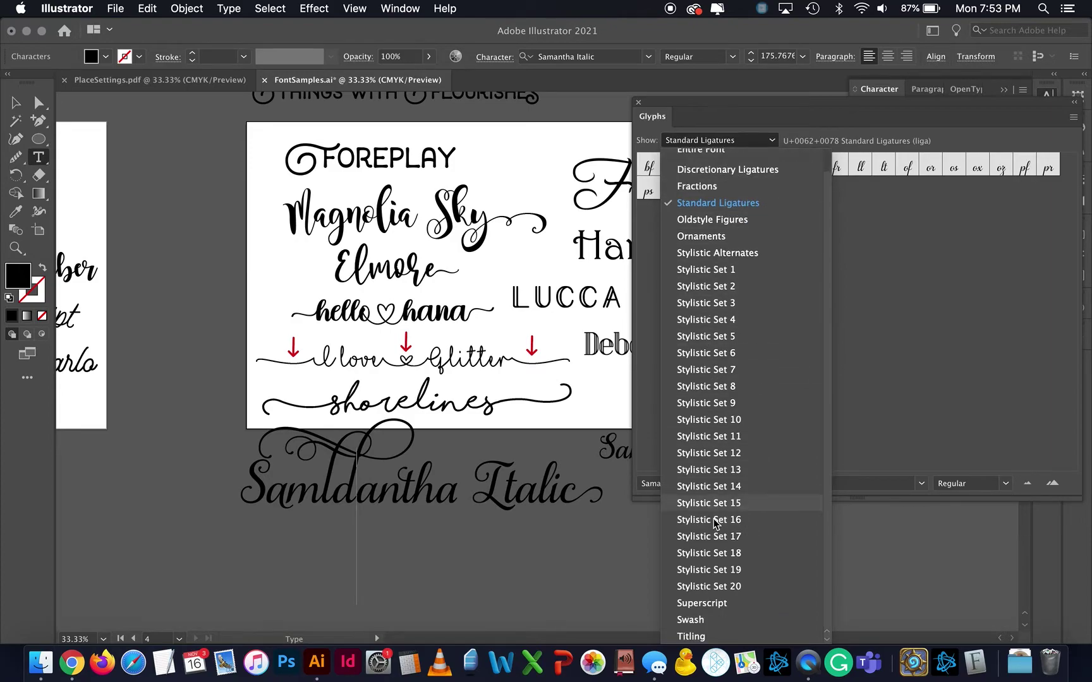
# Step: Review the Superscript, Swash, Titling and Stylistic Set 2 glyph subsets, and return the display to Entire Font
pyautogui.click(703, 606)
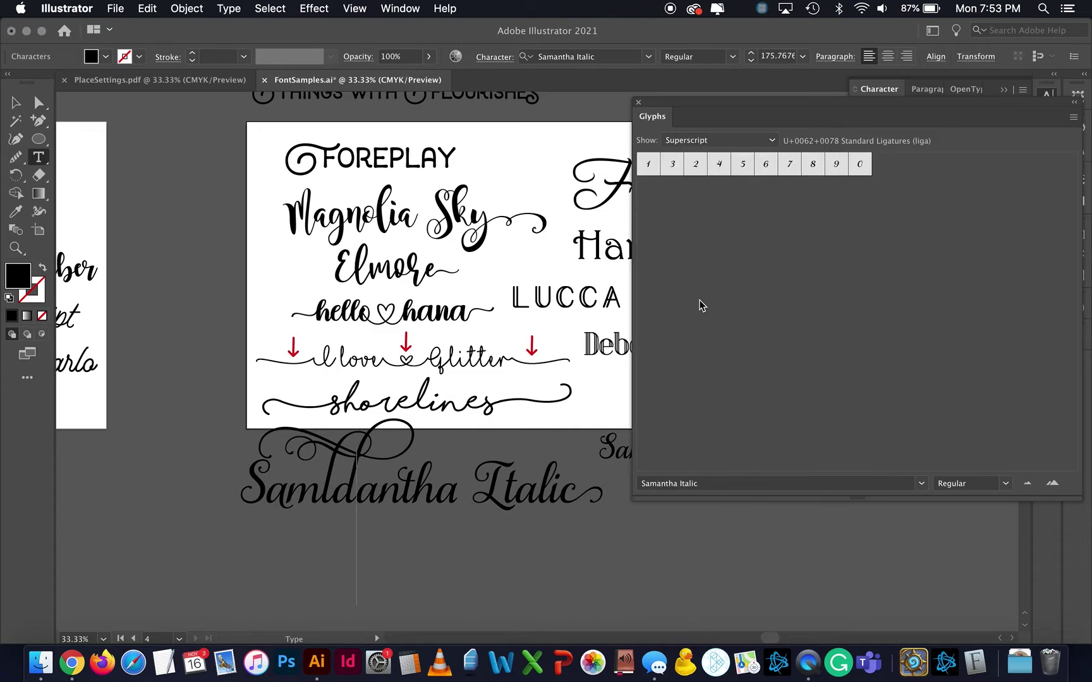
pyautogui.click(715, 142)
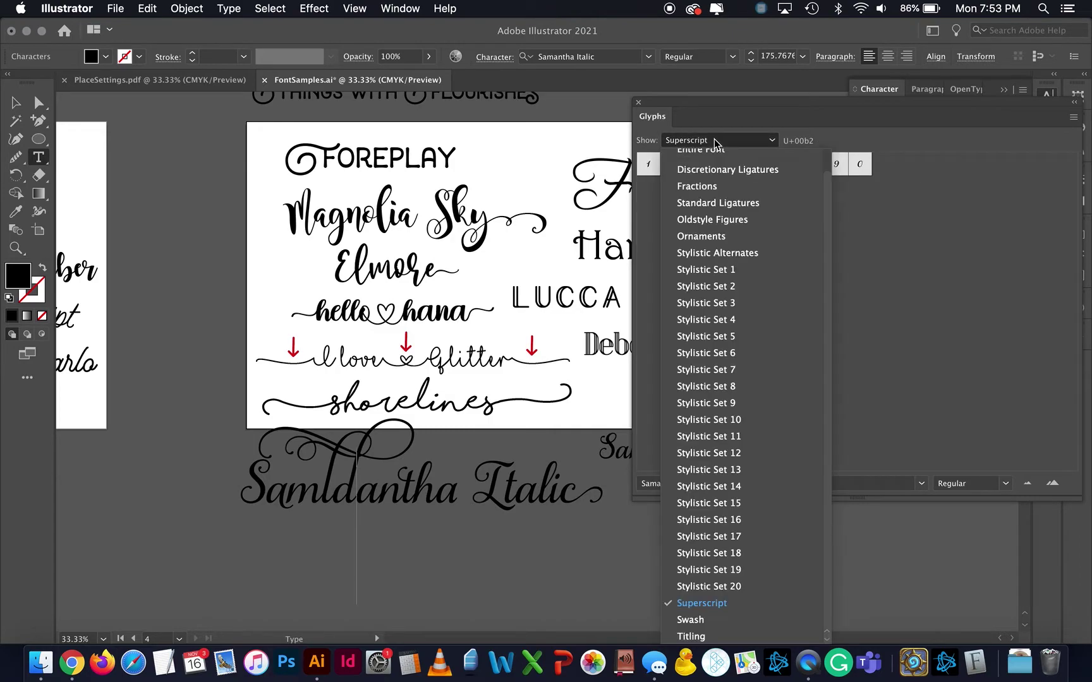
pyautogui.click(714, 619)
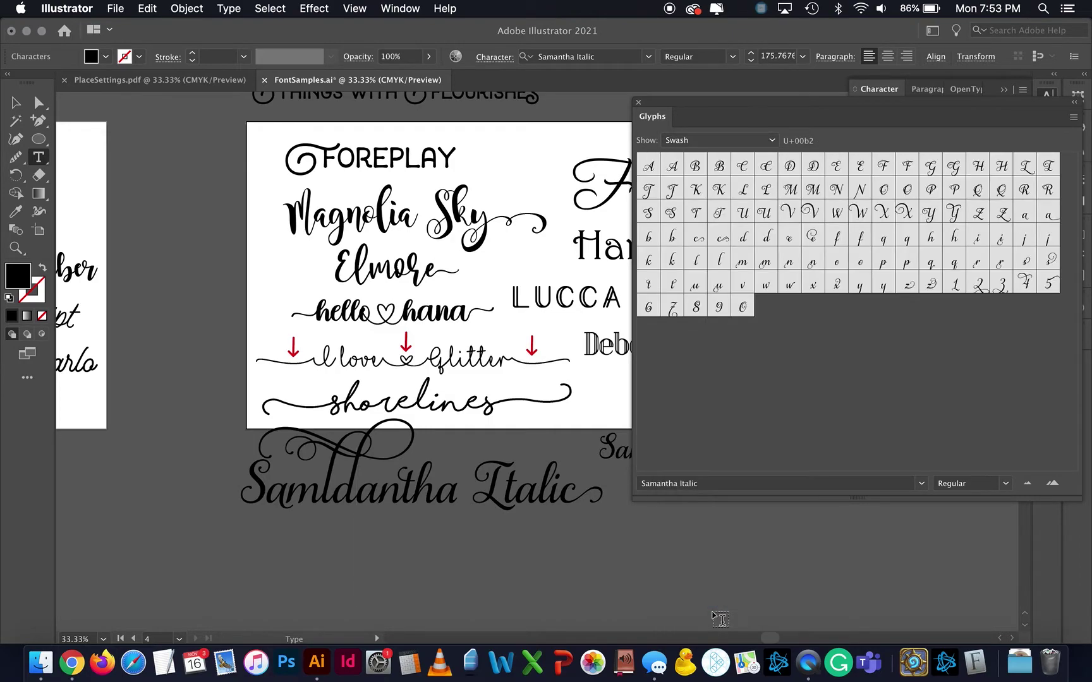
pyautogui.click(746, 142)
pyautogui.click(686, 639)
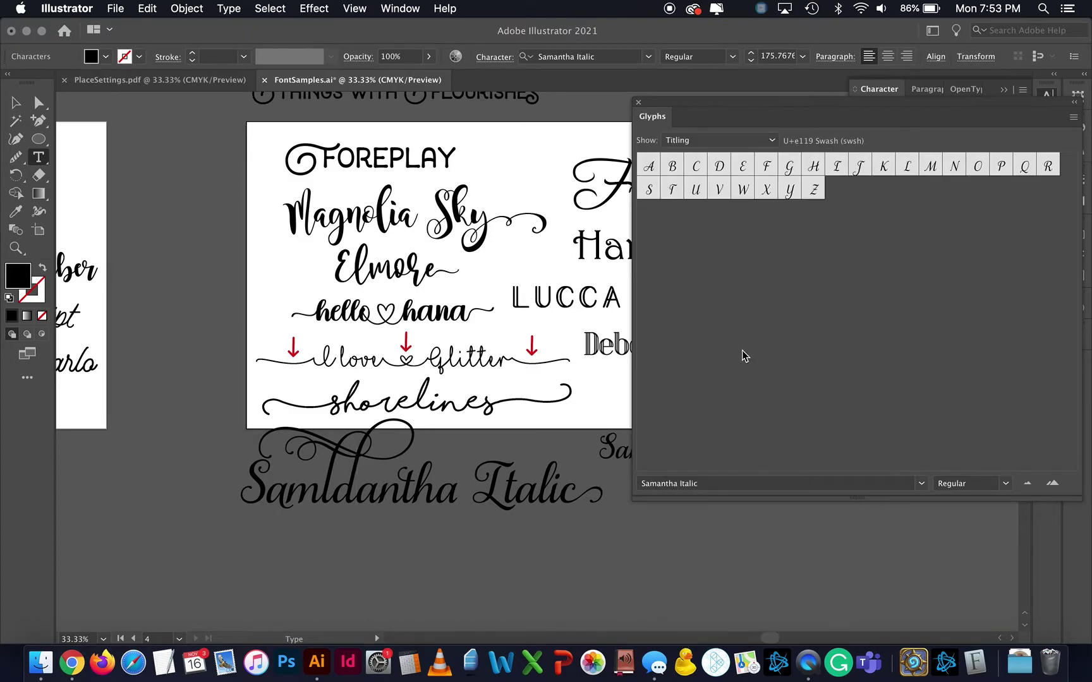
pyautogui.click(766, 142)
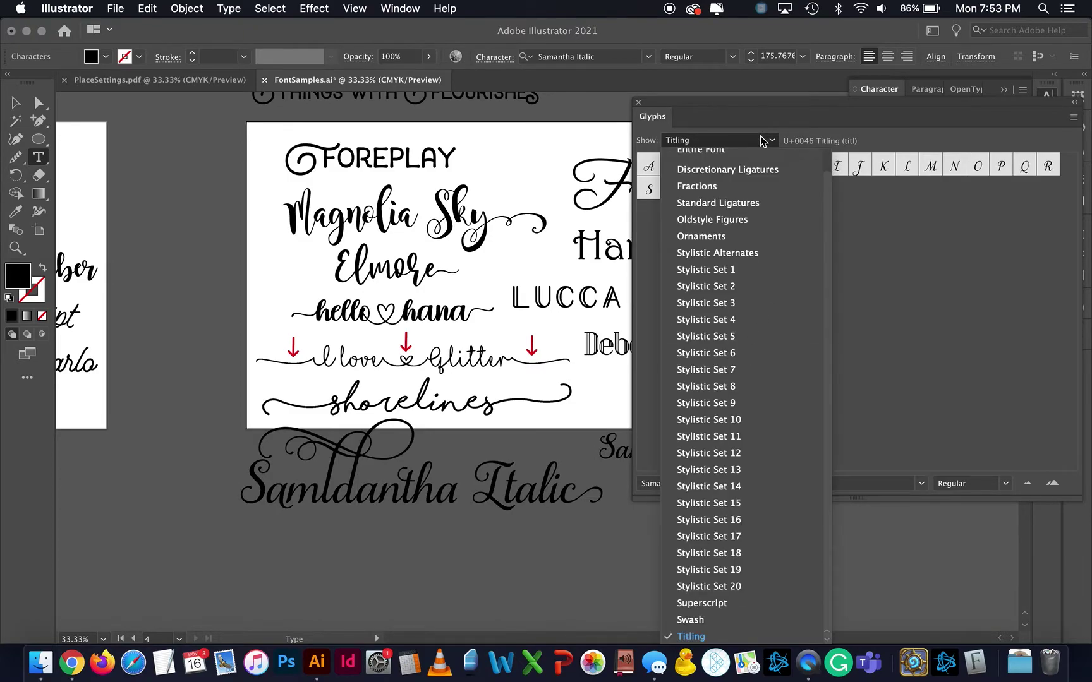
pyautogui.click(726, 288)
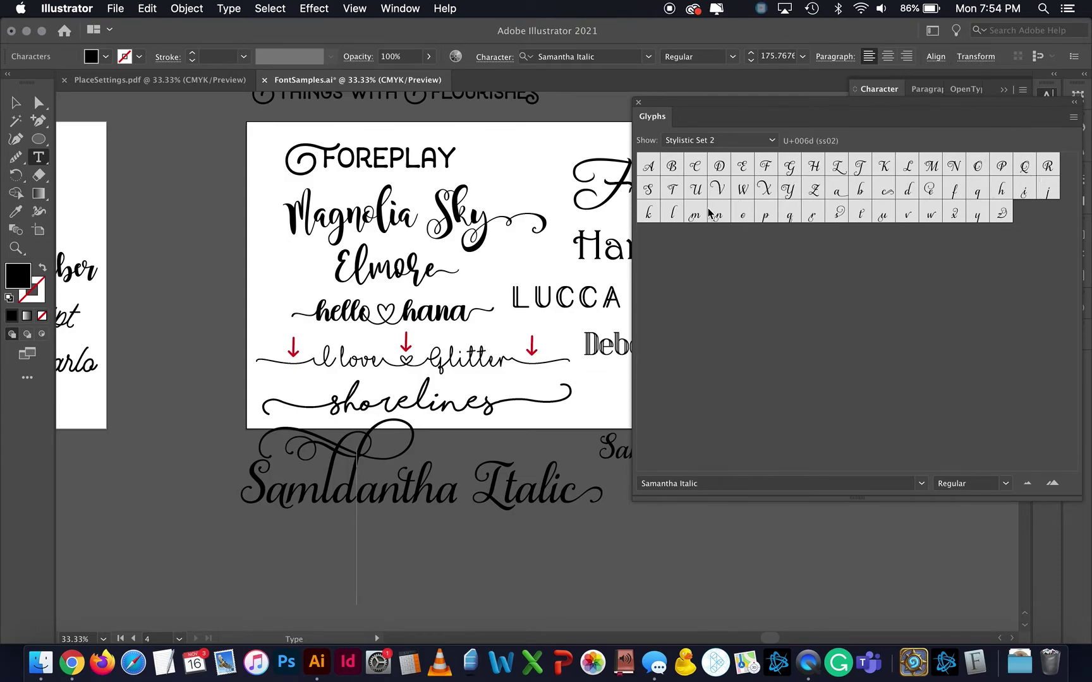
pyautogui.click(714, 140)
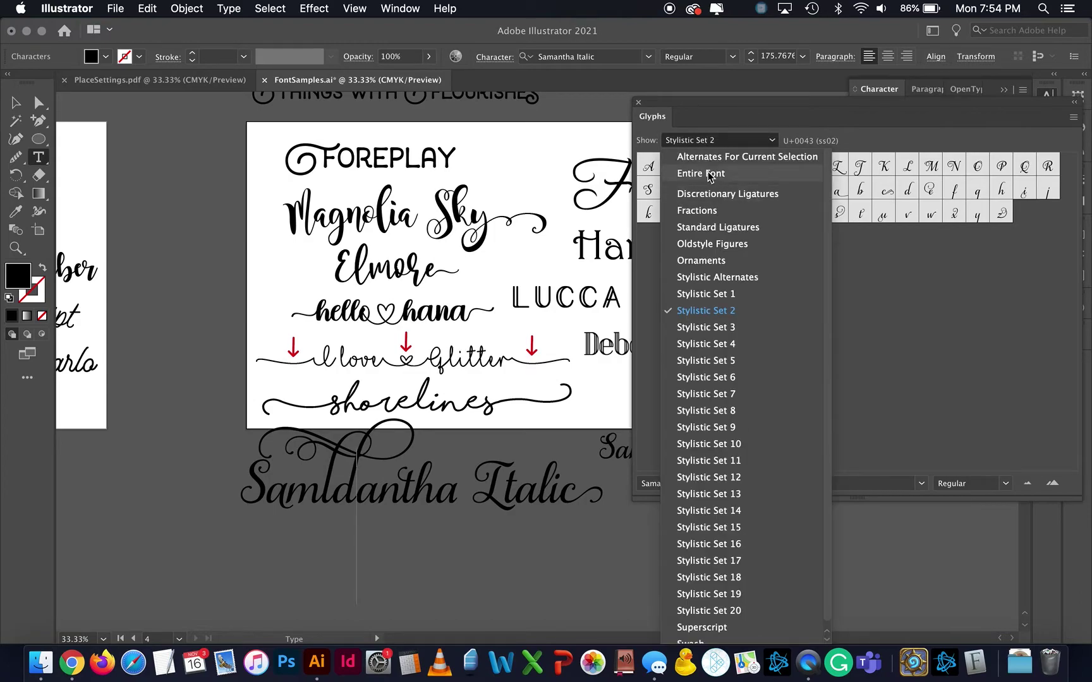
pyautogui.click(709, 176)
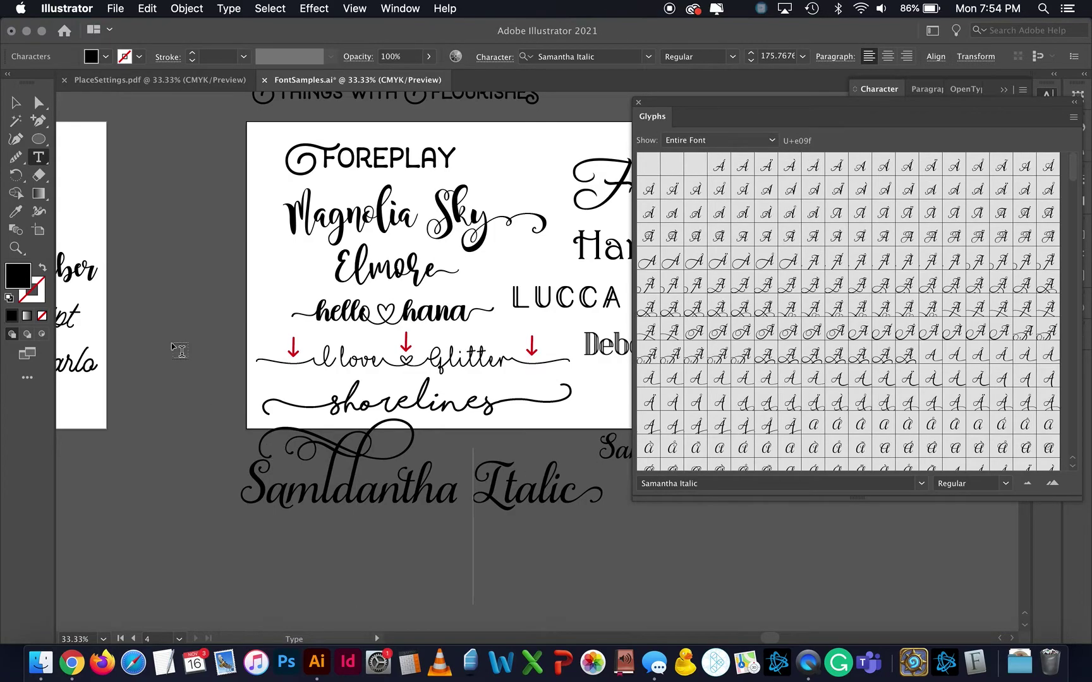
# Step: Move the enlarged Samantha Italic sample slightly down, clear of the artboard's lower edge
pyautogui.press('Escape')
pyautogui.moveTo(424, 499); pyautogui.dragTo(443, 530)
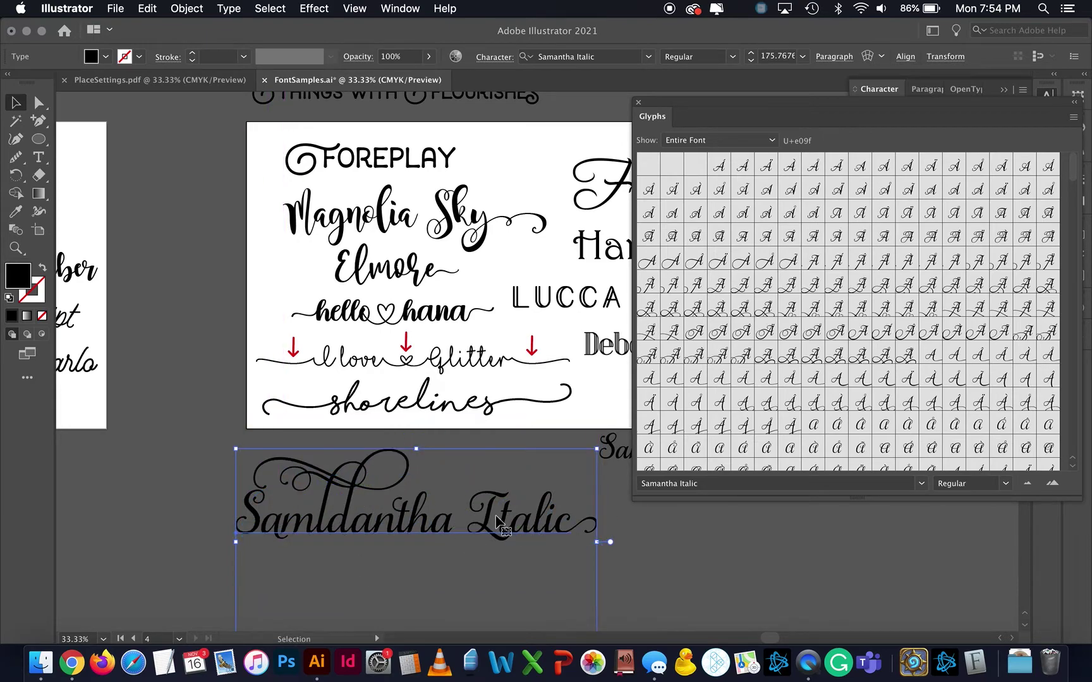
pyautogui.click(609, 511)
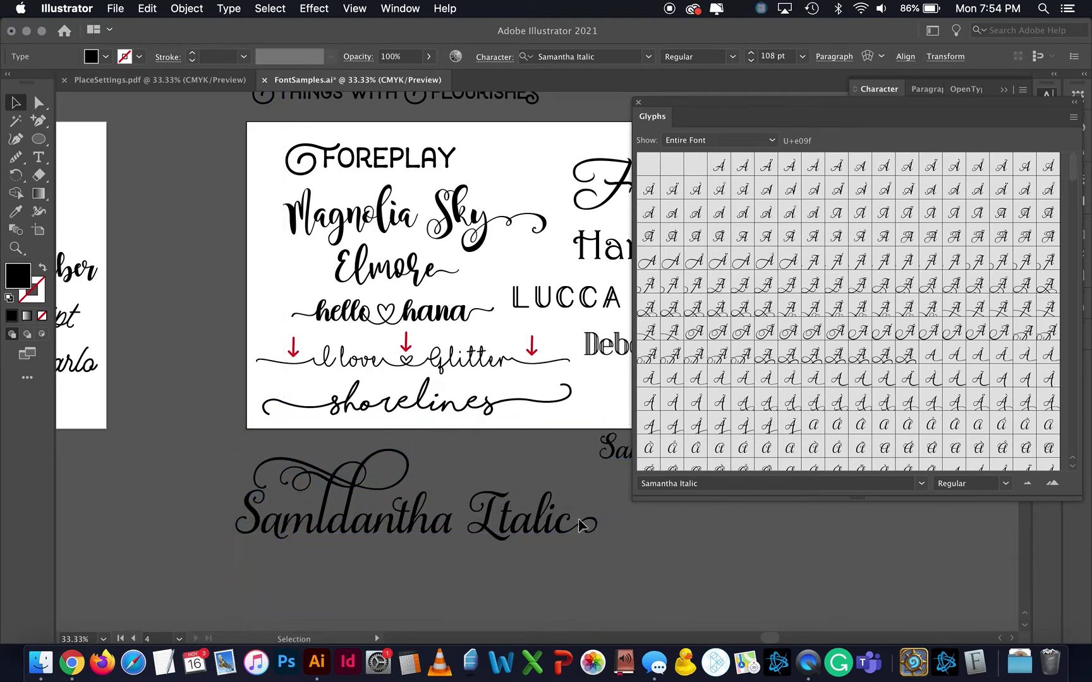
# Step: Add a new line below the enlarged Samantha Italic text and insert three flourish ornament glyphs, the last one with leaves
pyautogui.click(582, 533)
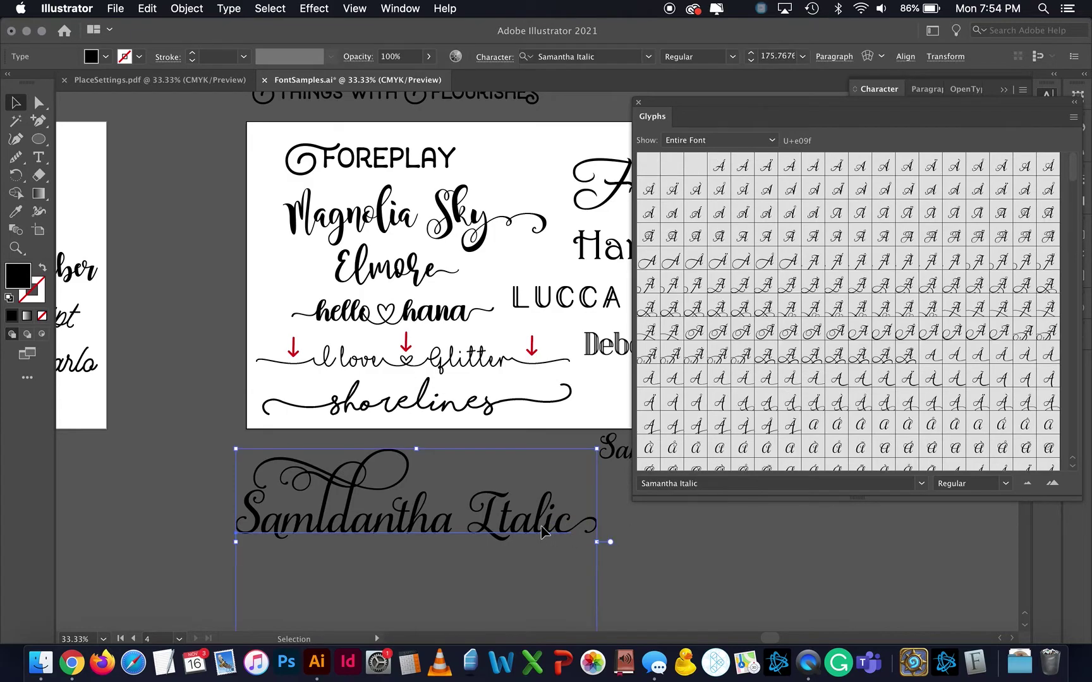
pyautogui.doubleClick(583, 532)
pyautogui.click(582, 532)
pyautogui.click(535, 522)
pyautogui.press('End')
pyautogui.press('Return')
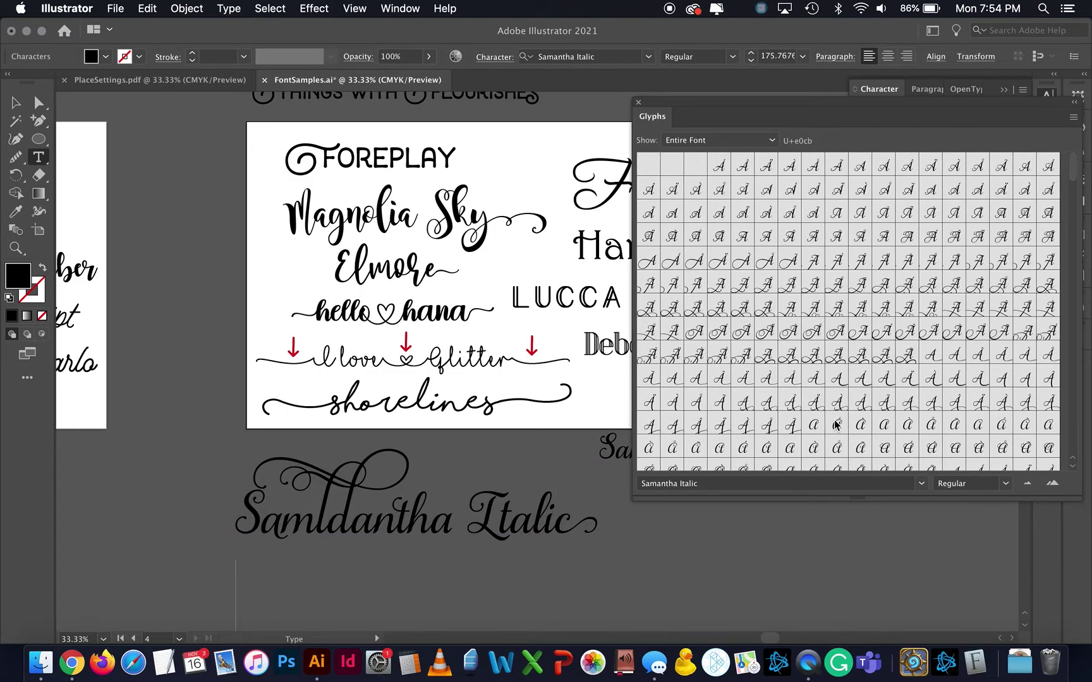
pyautogui.scroll(-20, 835, 425)
pyautogui.doubleClick(862, 342)
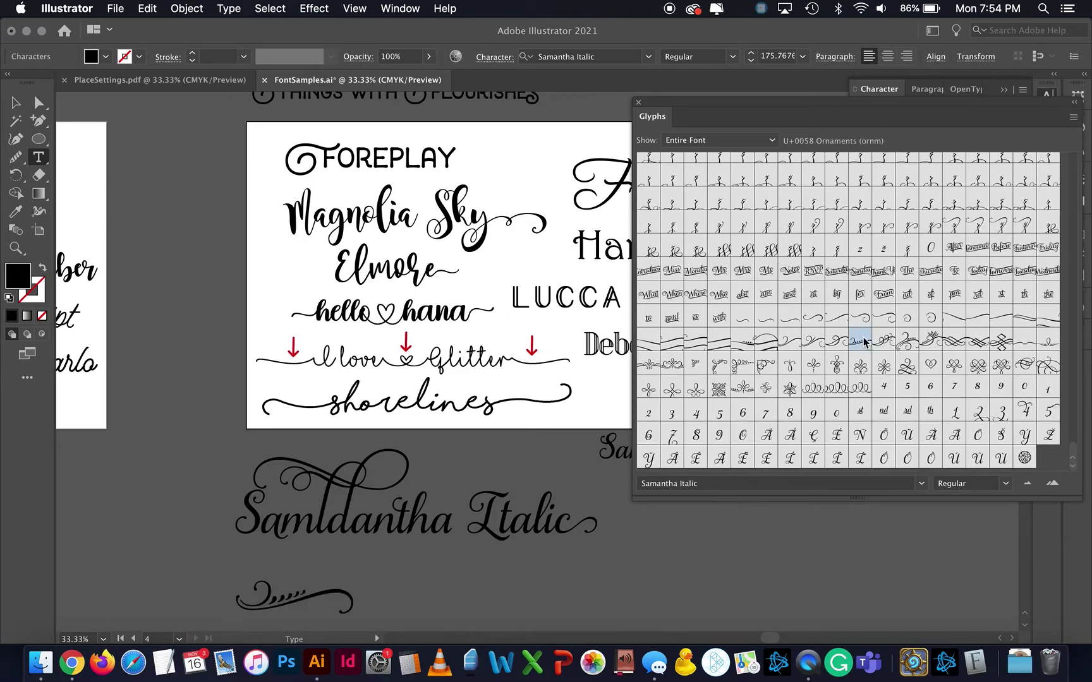
pyautogui.doubleClick(885, 343)
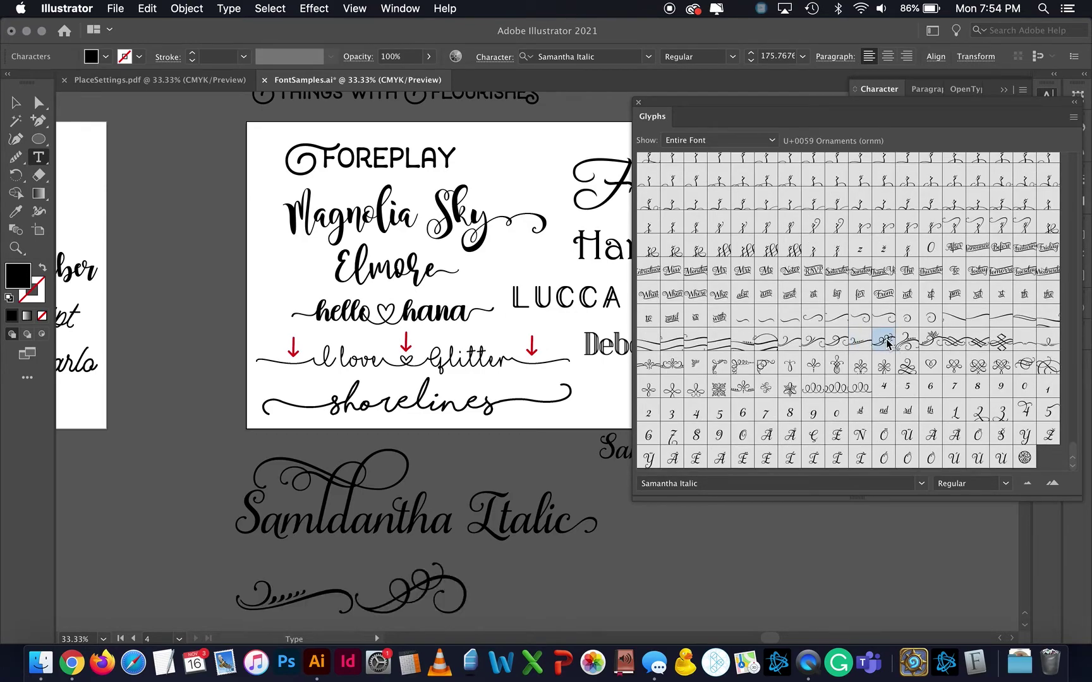
pyautogui.doubleClick(922, 347)
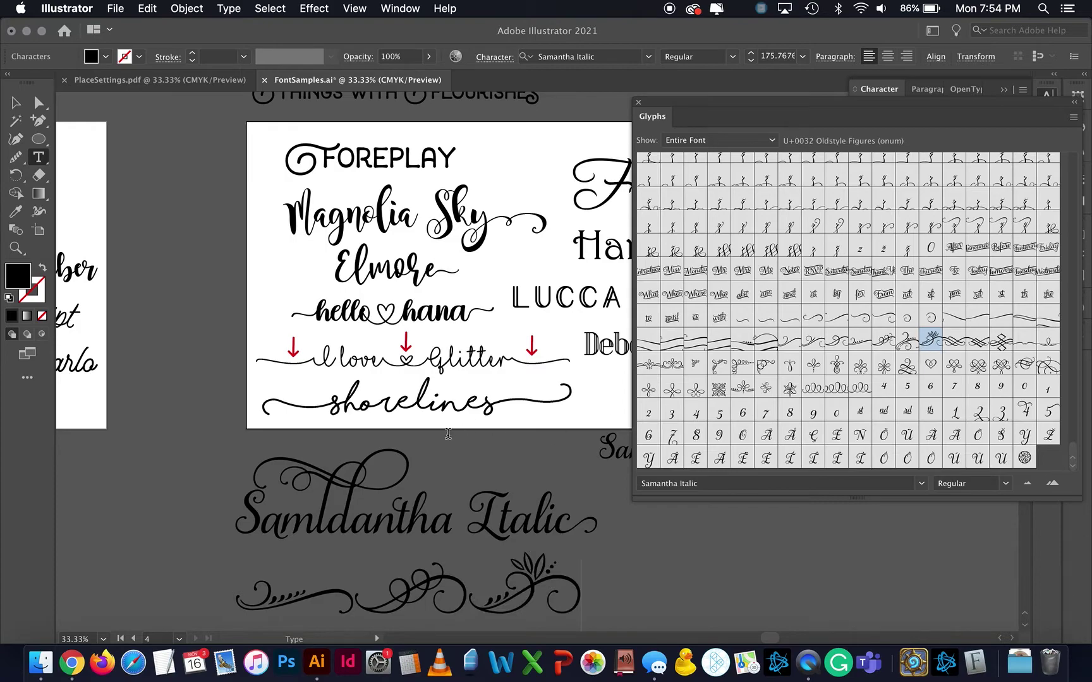
# Step: Collapse the floating Glyphs panel to an icon, place it clear of the flourished font samples, and deselect the text
pyautogui.hscroll(3, 544, 455)
pyautogui.scroll(3, 543, 454)
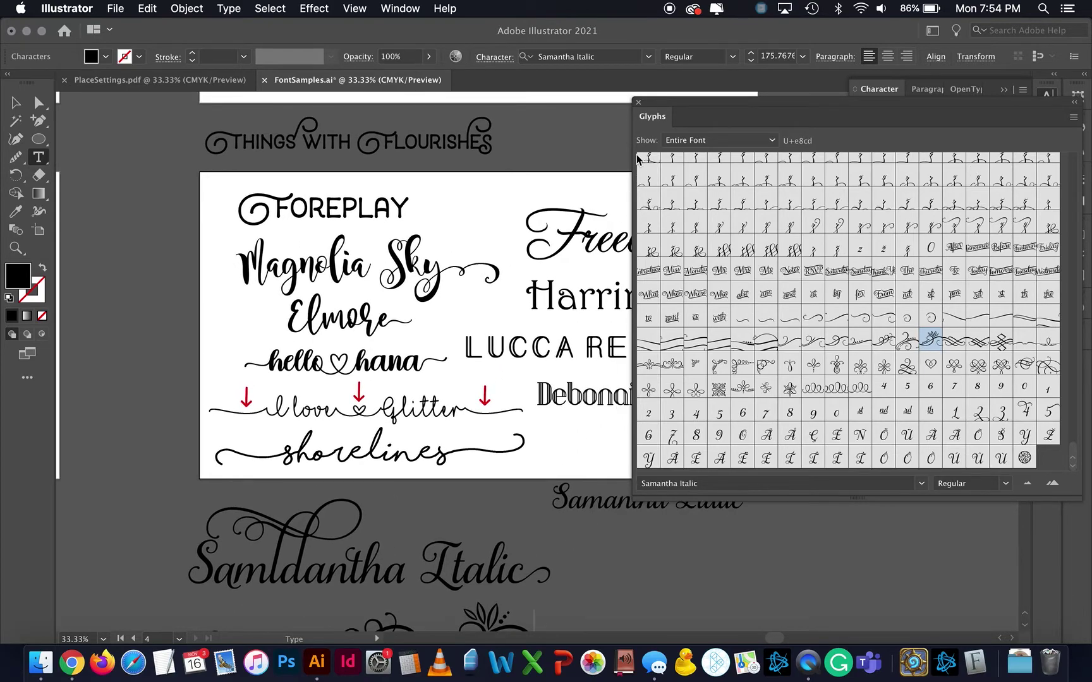
pyautogui.moveTo(659, 106); pyautogui.dragTo(669, 325)
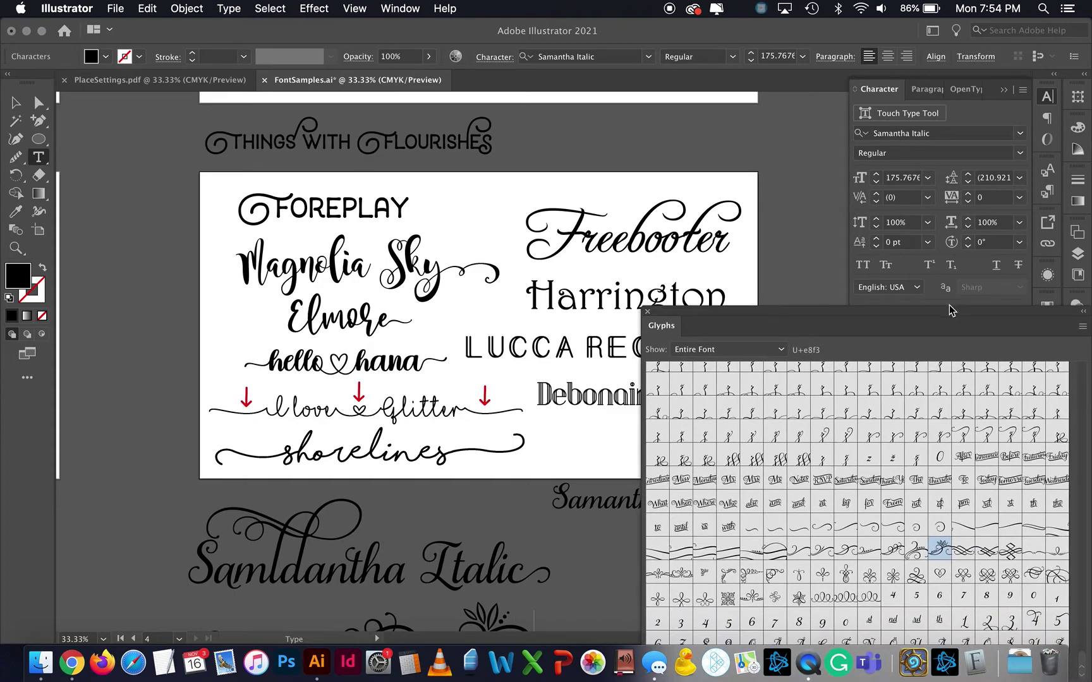
pyautogui.click(1083, 312)
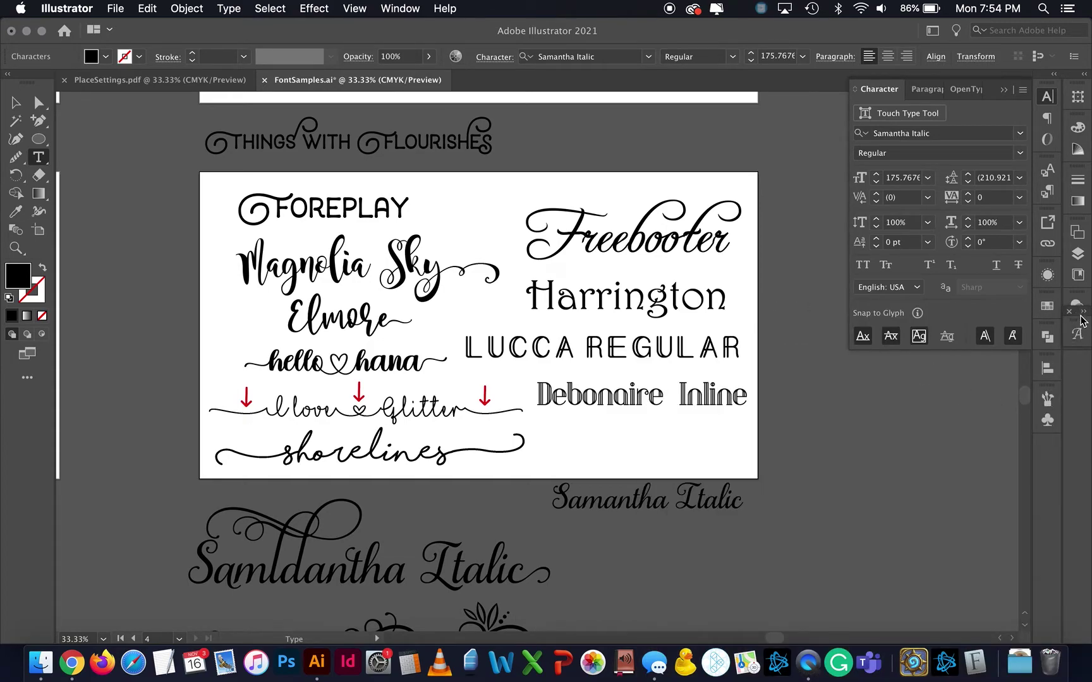
pyautogui.moveTo(1077, 333); pyautogui.dragTo(954, 385)
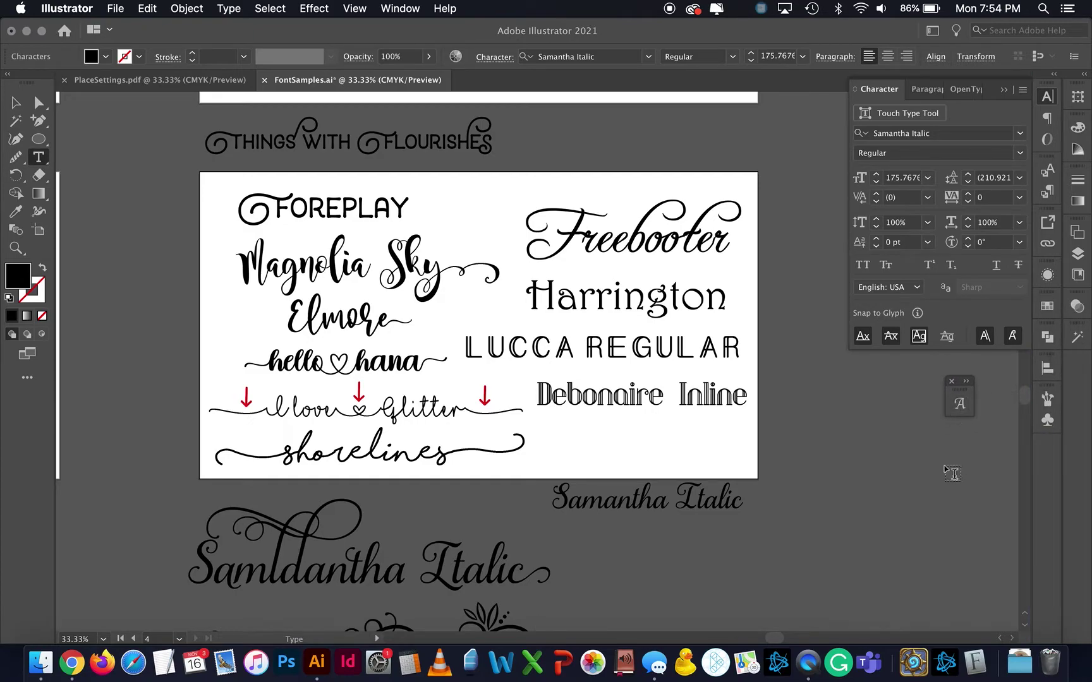
pyautogui.press('super+shift+a')
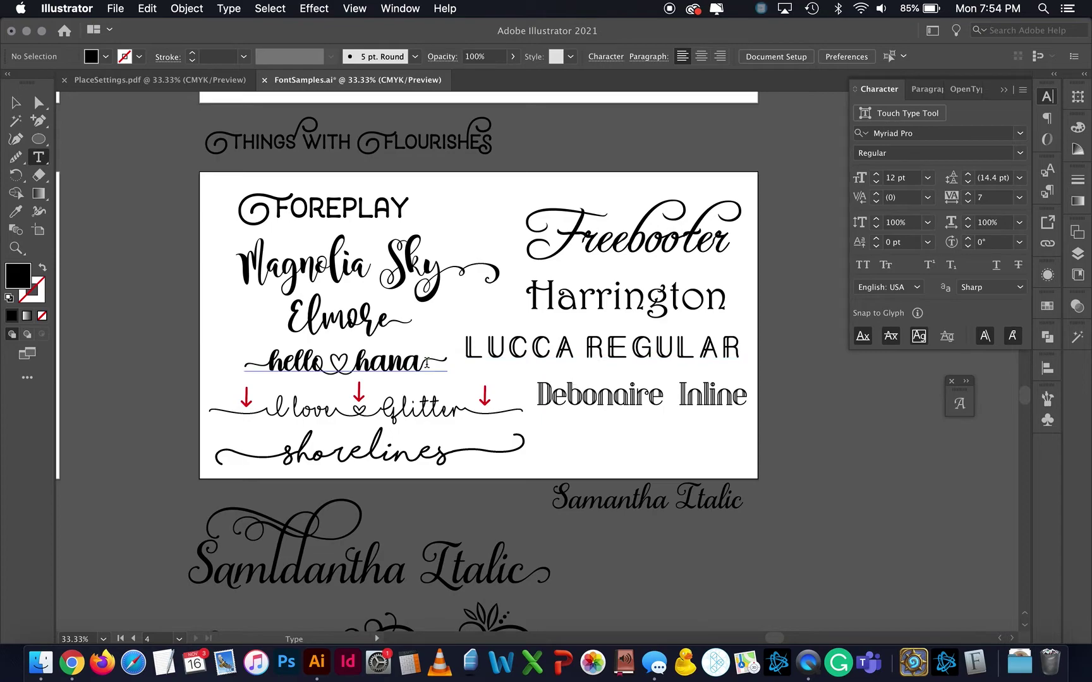
# Step: Try adding plain and flourished H and Z letters to the end of FOREPLAY, and remove them
pyautogui.doubleClick(342, 210)
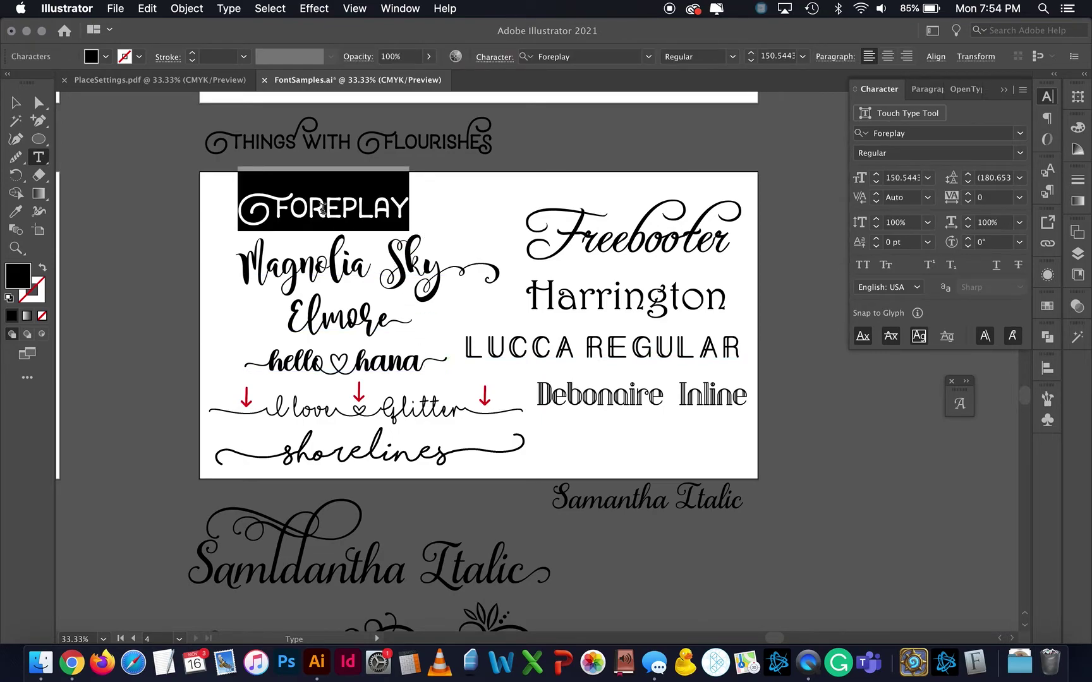
pyautogui.click(323, 209)
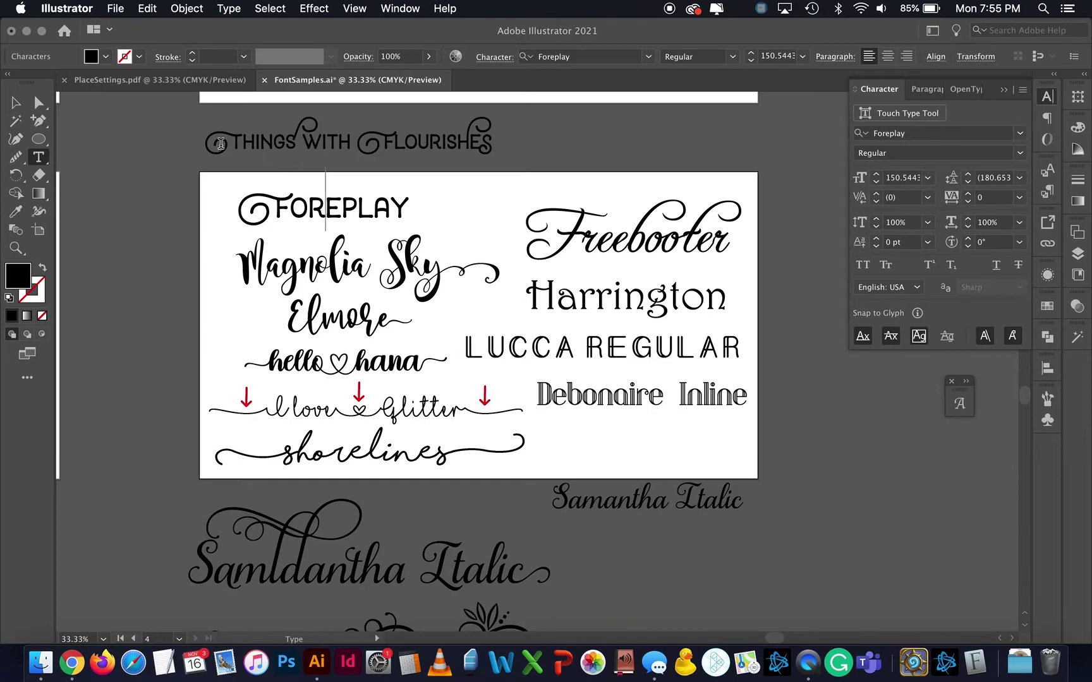
pyautogui.moveTo(242, 143); pyautogui.dragTo(449, 146)
pyautogui.click(408, 200)
pyautogui.write('HH')
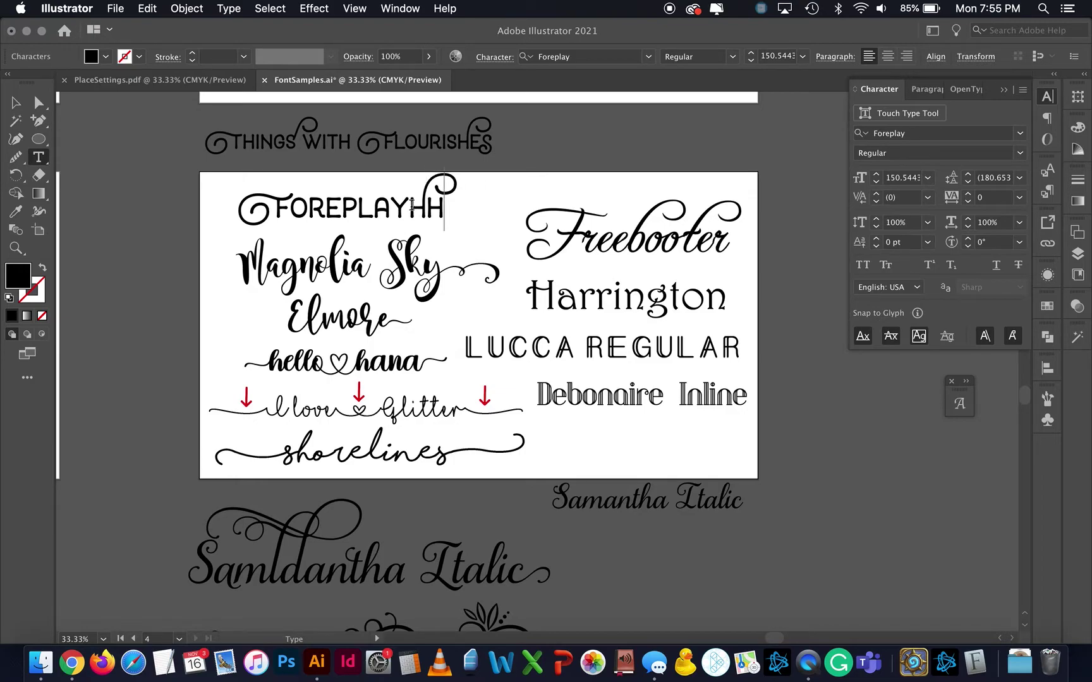
pyautogui.write('ZZZ')
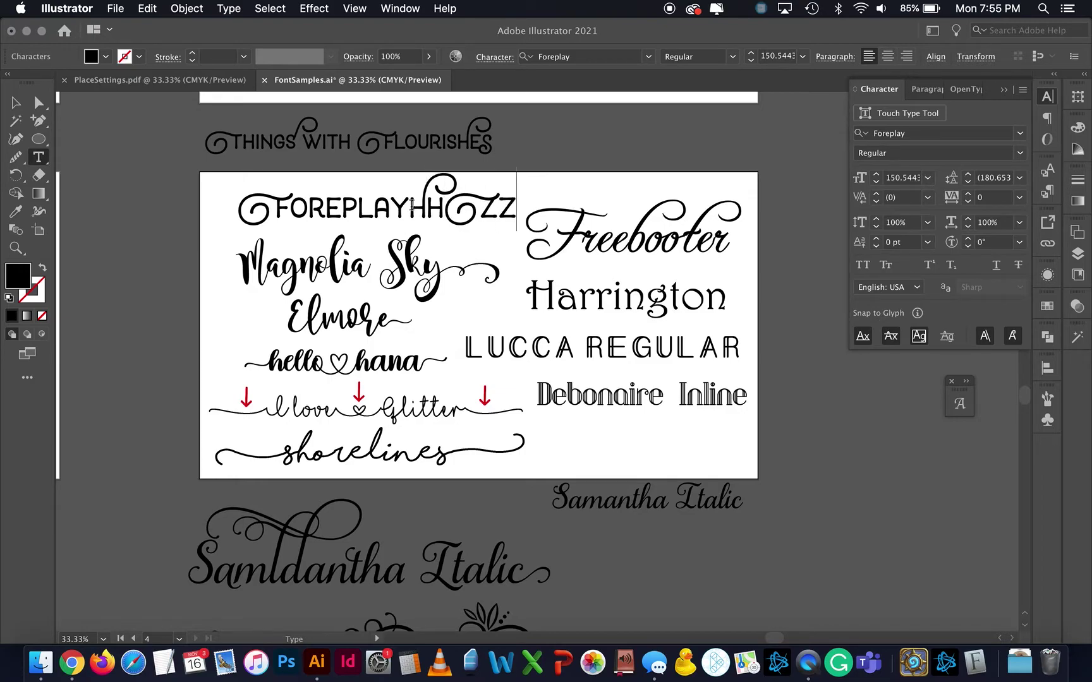
pyautogui.press('BackSpace')
pyautogui.press('BackSpace')
pyautogui.press('BackSpace')
pyautogui.press('BackSpace')
pyautogui.press('BackSpace')
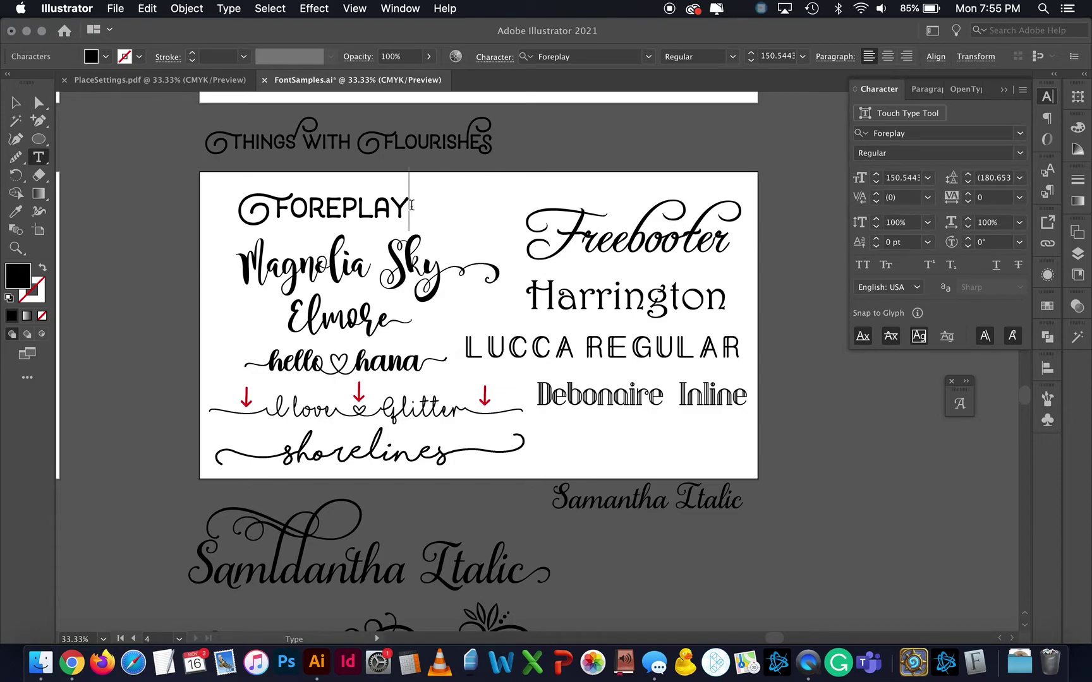
# Step: Replace the final letter of FOREPLAY with the flourished capital "Y"
pyautogui.press('BackSpace')
pyautogui.write('Y')
pyautogui.hotkey('shift', 'Left')
pyautogui.click(420, 215)
# Step: Compare the flourished samples with the Magnolia Sky samples on the neighbouring artboard, and check the font of the Elmore sample
pyautogui.hscroll(-10, 379, 269)
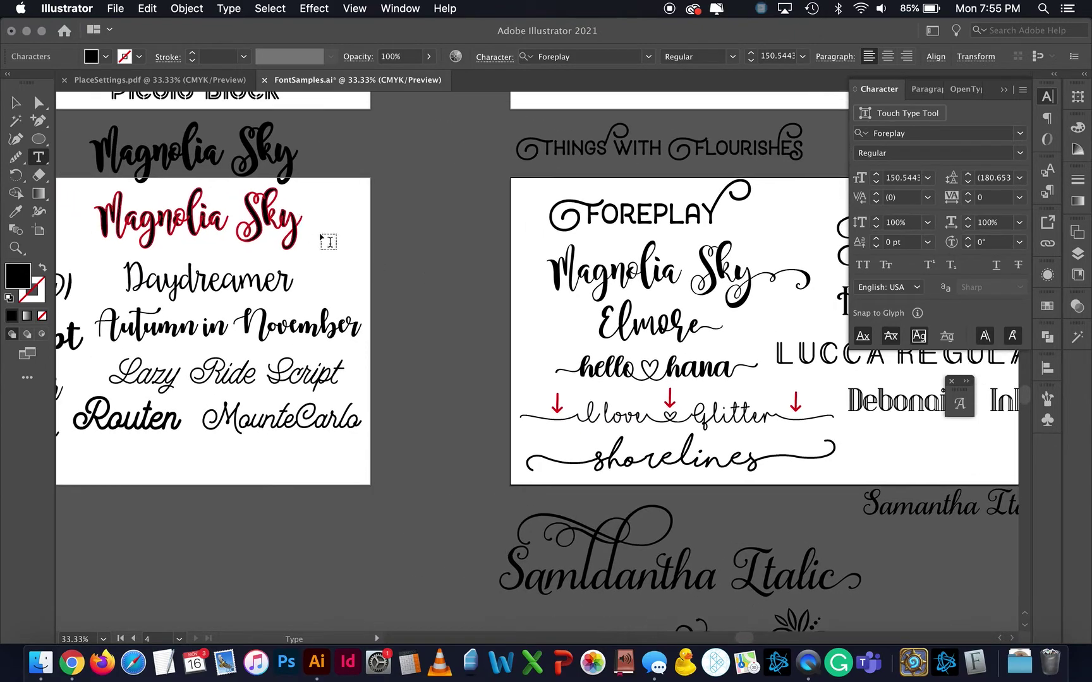
pyautogui.hscroll(5, 720, 251)
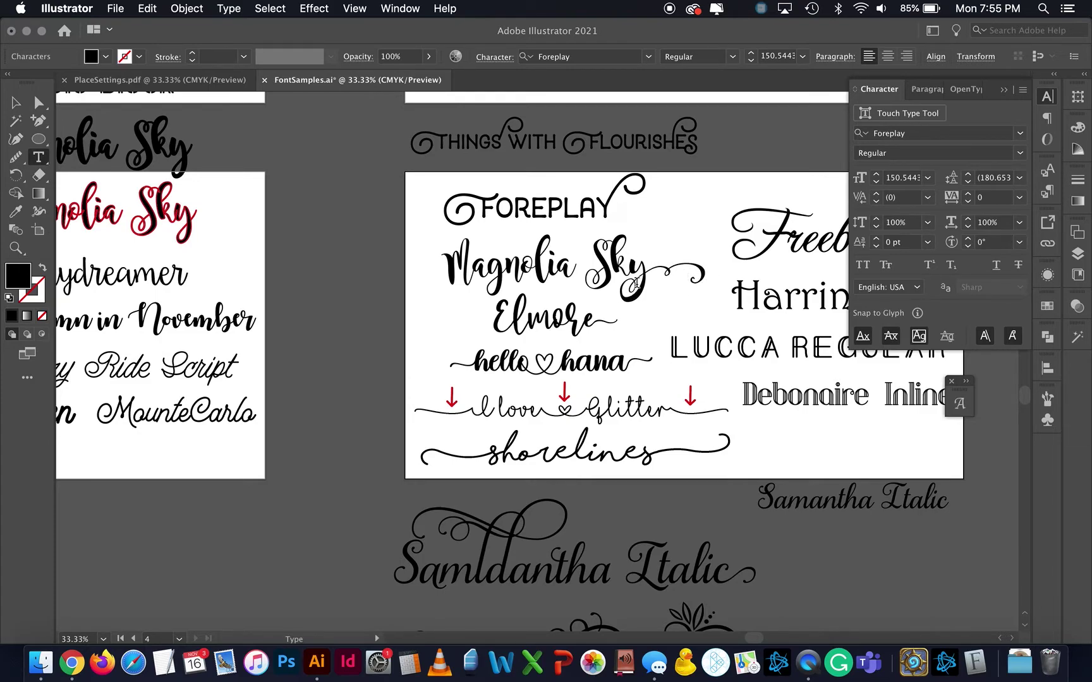
pyautogui.click(587, 319)
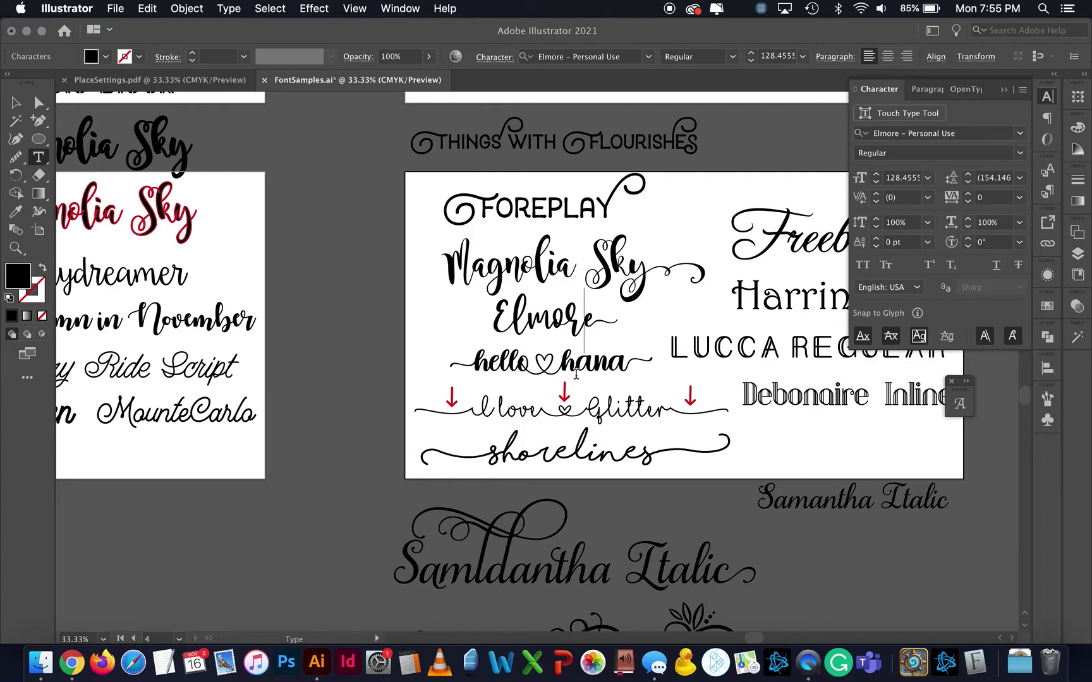
# Step: Duplicate the hello hana sample into the gap between the flourished and script font artboards
pyautogui.press('super+equal')
pyautogui.press('super+equal')
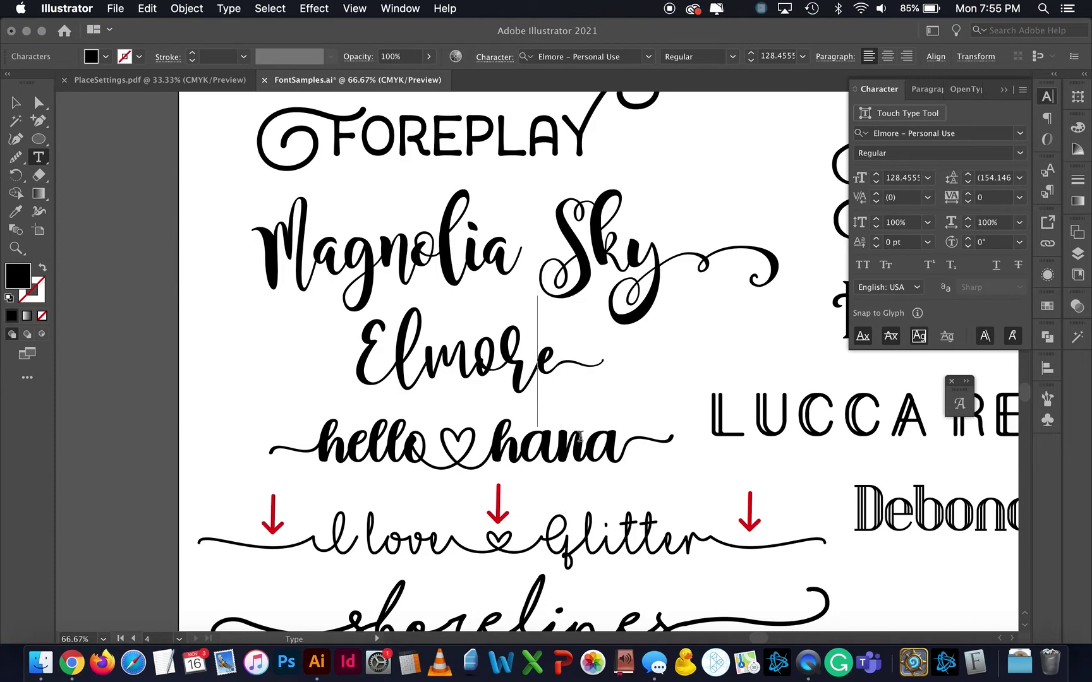
pyautogui.scroll(-2, 594, 502)
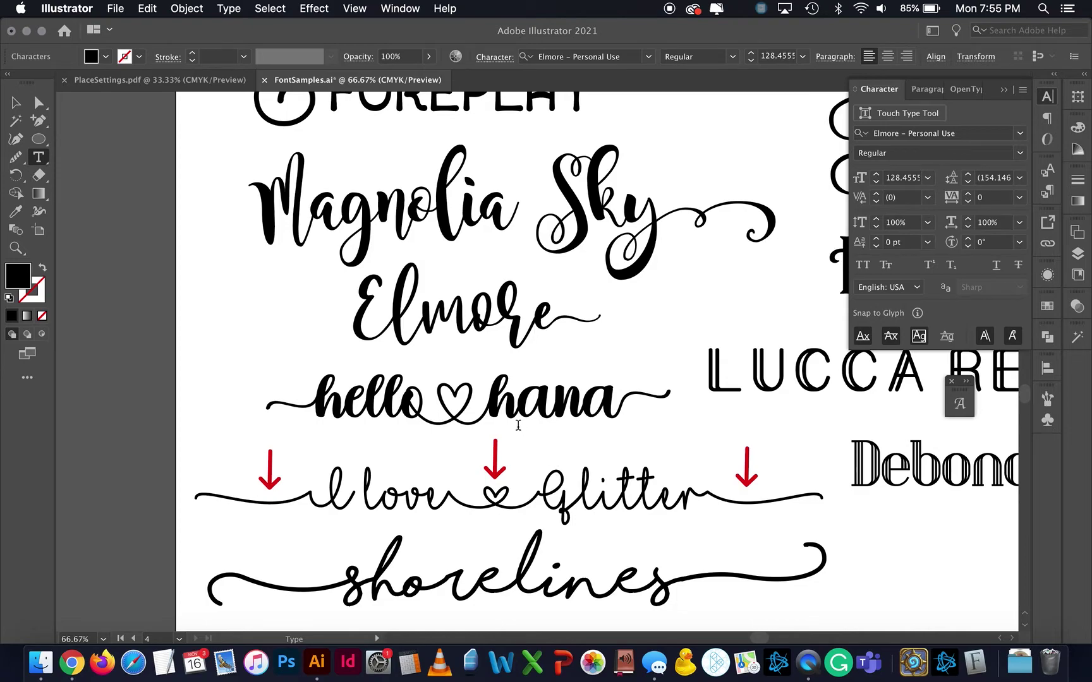
pyautogui.scroll(-2, 600, 455)
pyautogui.hscroll(-1, 600, 455)
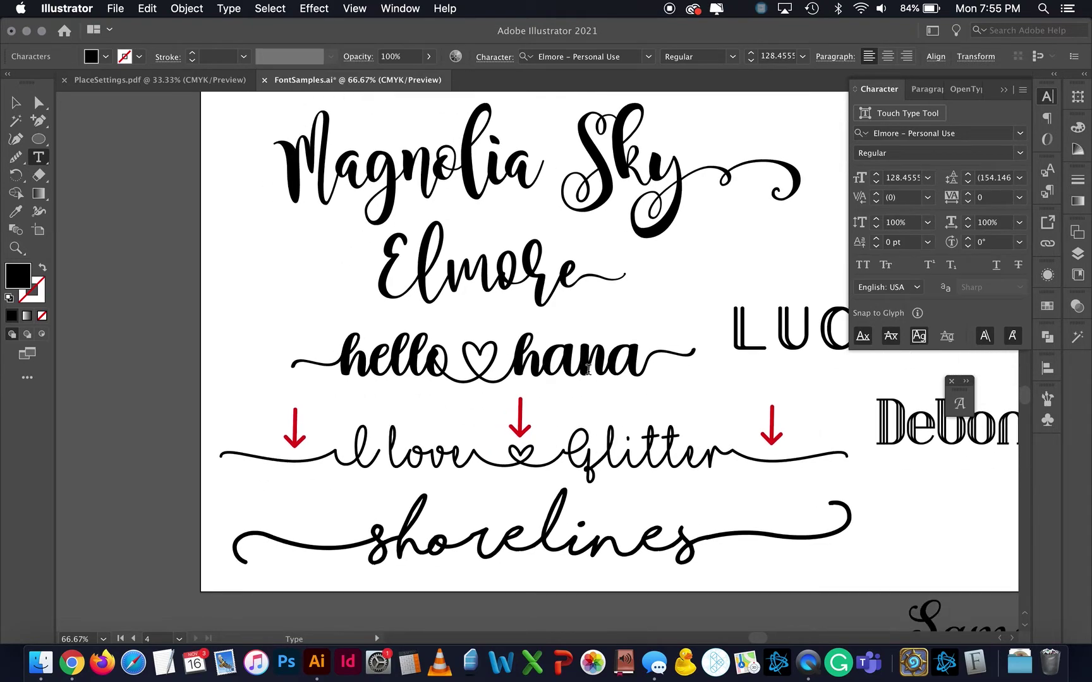
pyautogui.click(16, 102)
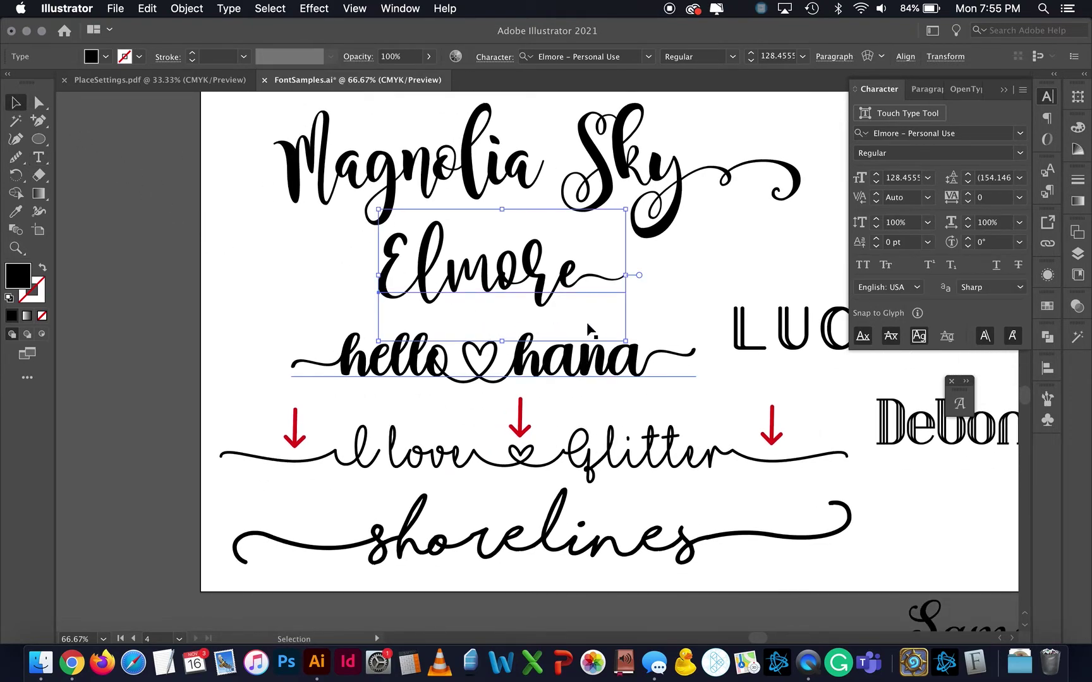
pyautogui.click(651, 358)
pyautogui.scroll(-2, 619, 354)
pyautogui.hscroll(-2, 619, 354)
pyautogui.hscroll(-2, 608, 351)
pyautogui.scroll(-1, 608, 351)
pyautogui.moveTo(714, 307); pyautogui.dragTo(242, 303)
pyautogui.hscroll(-5, 241, 303)
pyautogui.scroll(-1, 241, 303)
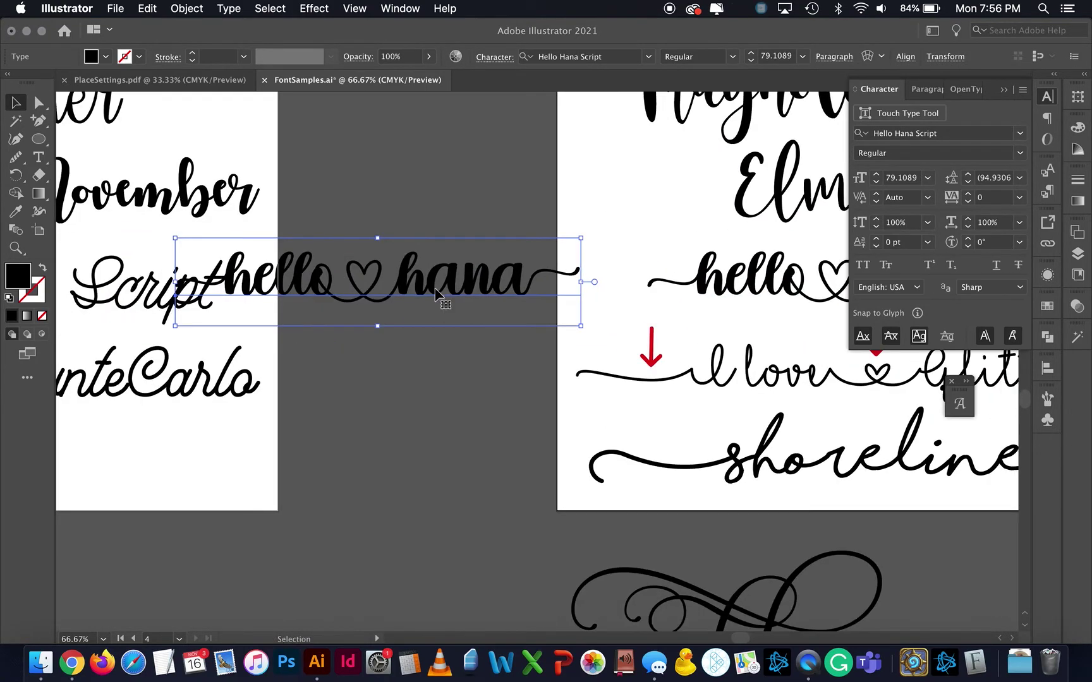
# Step: Move the hello hana copy down to the empty canvas below the two artboards and deselect it
pyautogui.moveTo(531, 316); pyautogui.dragTo(534, 518)
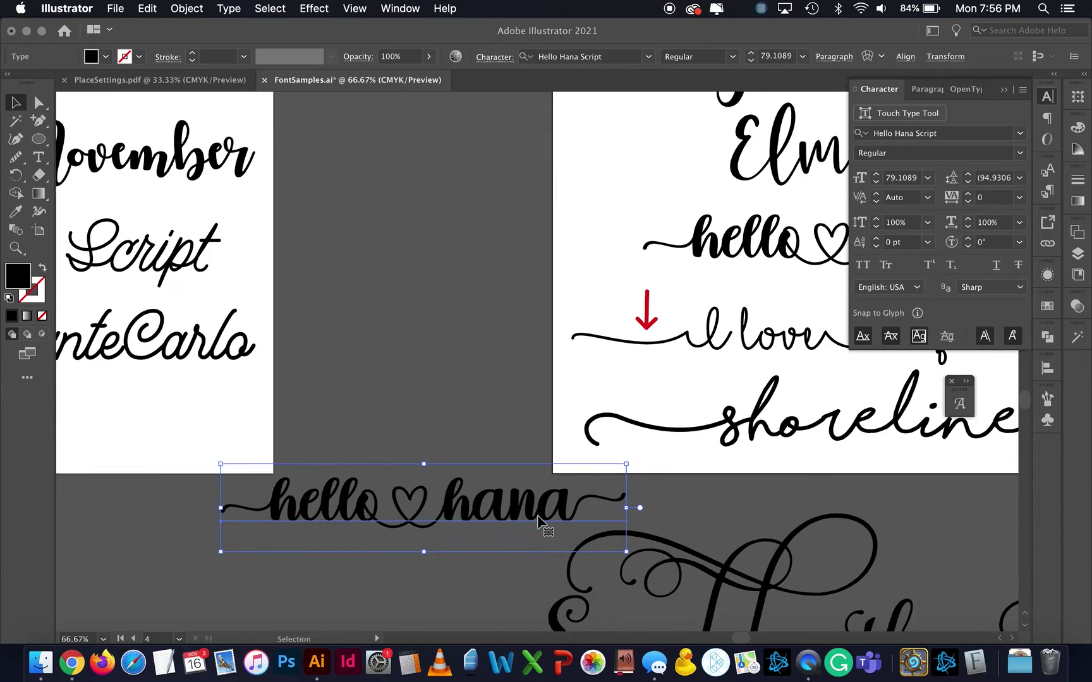
pyautogui.scroll(-3, 595, 384)
pyautogui.hscroll(-2, 595, 384)
pyautogui.moveTo(595, 384); pyautogui.dragTo(427, 509)
pyautogui.hscroll(-5, 463, 574)
pyautogui.scroll(-1, 463, 575)
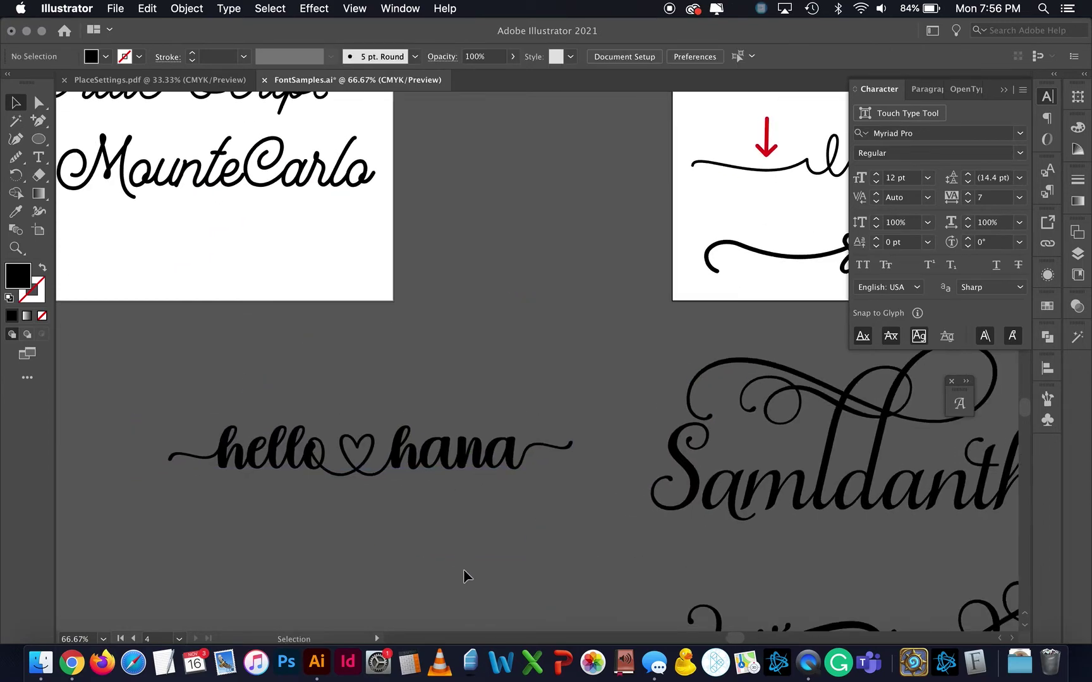
# Step: Duplicate the hello hana copy directly below itself and retype the duplicate as plain "hello hana"
pyautogui.moveTo(567, 422); pyautogui.dragTo(554, 513)
pyautogui.press('t')
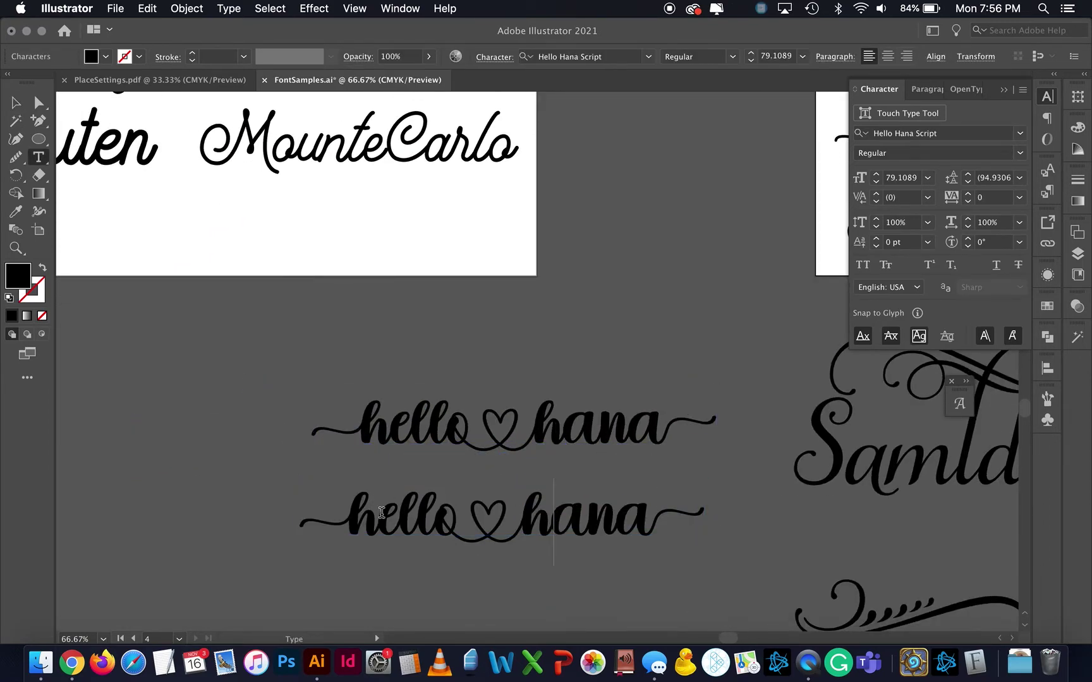
pyautogui.press('BackSpace')
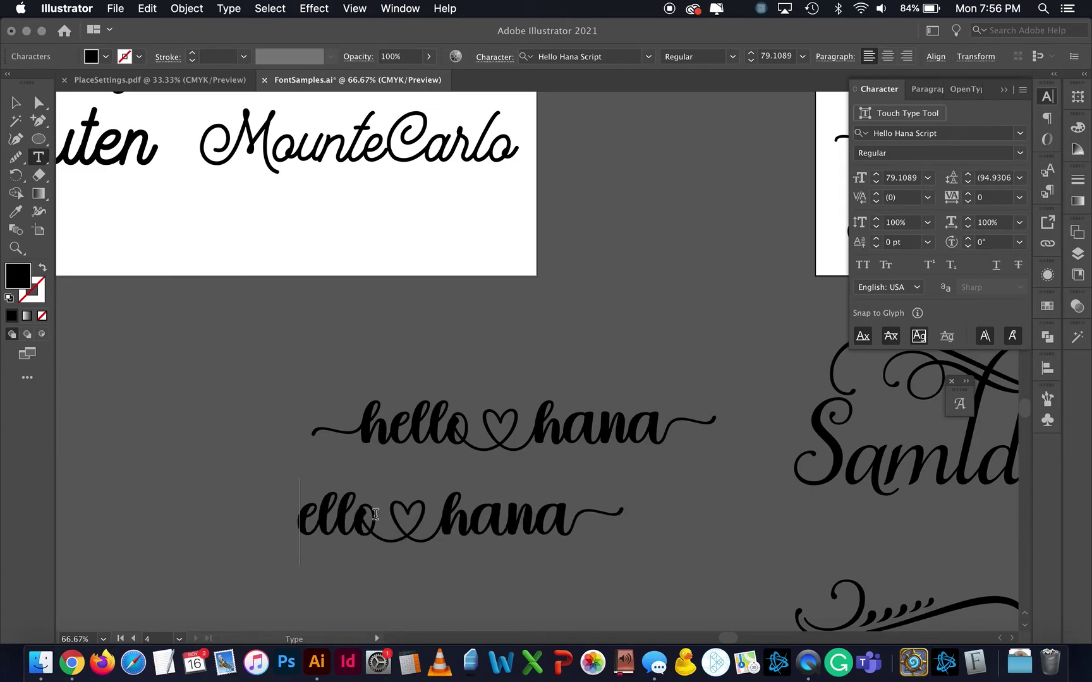
pyautogui.moveTo(316, 521); pyautogui.dragTo(673, 548)
pyautogui.press('BackSpace')
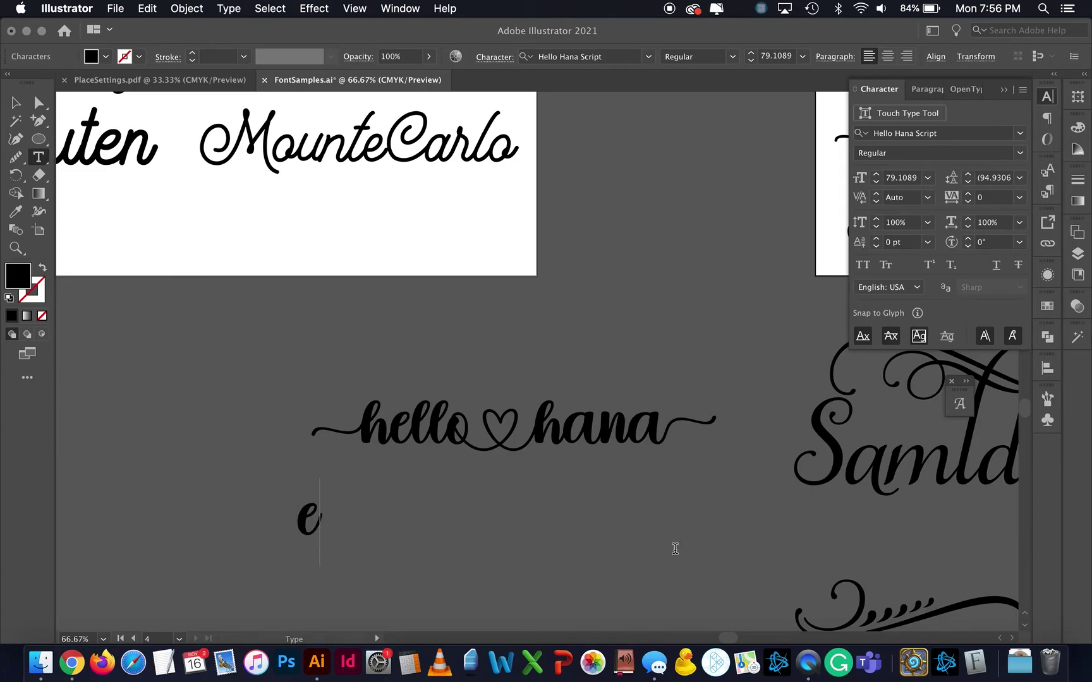
pyautogui.press('BackSpace')
pyautogui.write('hello')
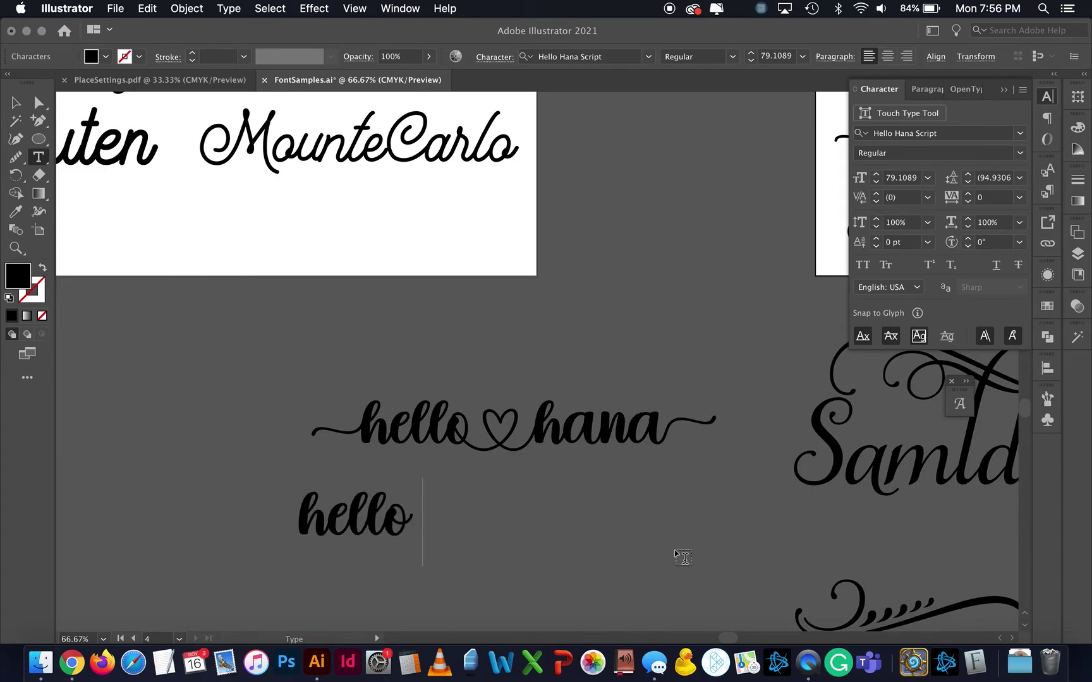
pyautogui.write(' hana')
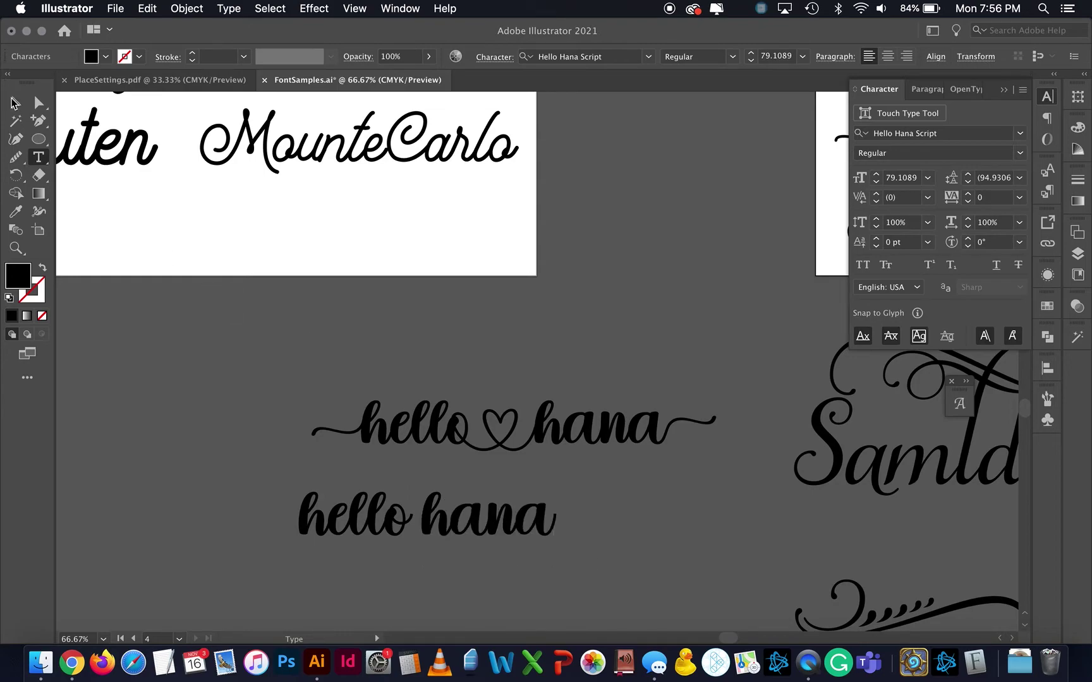
# Step: Move the plain hello hana text so it sits centred under the flourished copy
pyautogui.click(16, 118)
pyautogui.click(15, 102)
pyautogui.moveTo(547, 515); pyautogui.dragTo(621, 499)
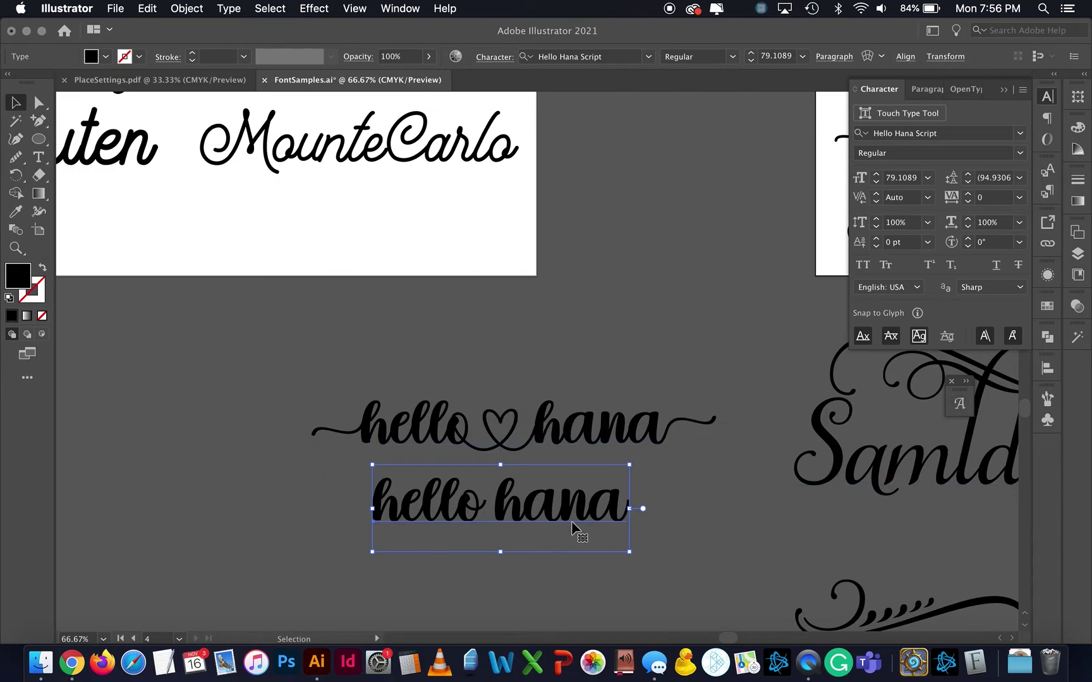
# Step: Show the Hello Hana Script glyphs and replace the "o" of the plain hello with its heart-connector alternate
pyautogui.doubleClick(564, 503)
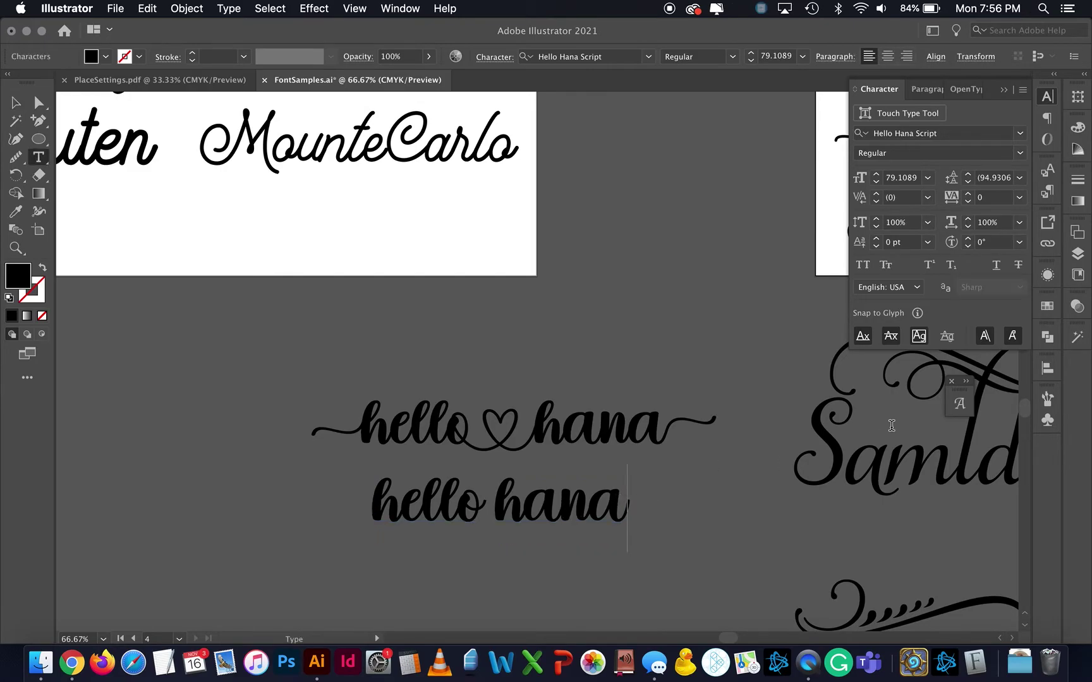
pyautogui.click(959, 404)
pyautogui.moveTo(749, 253); pyautogui.dragTo(870, 149)
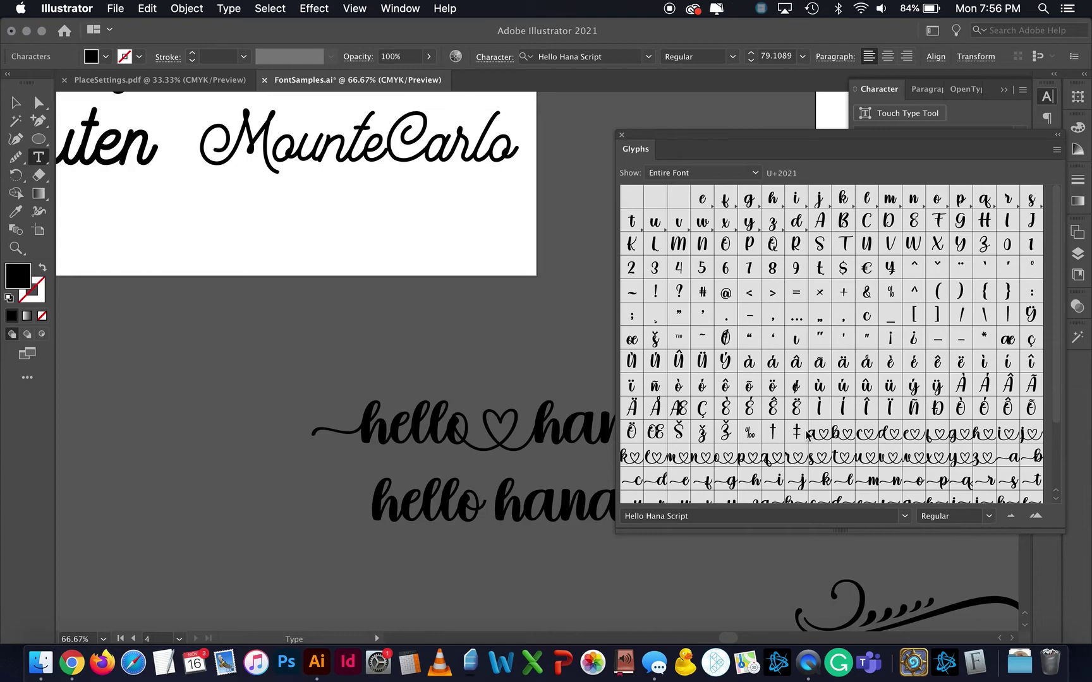
pyautogui.scroll(-5, 807, 435)
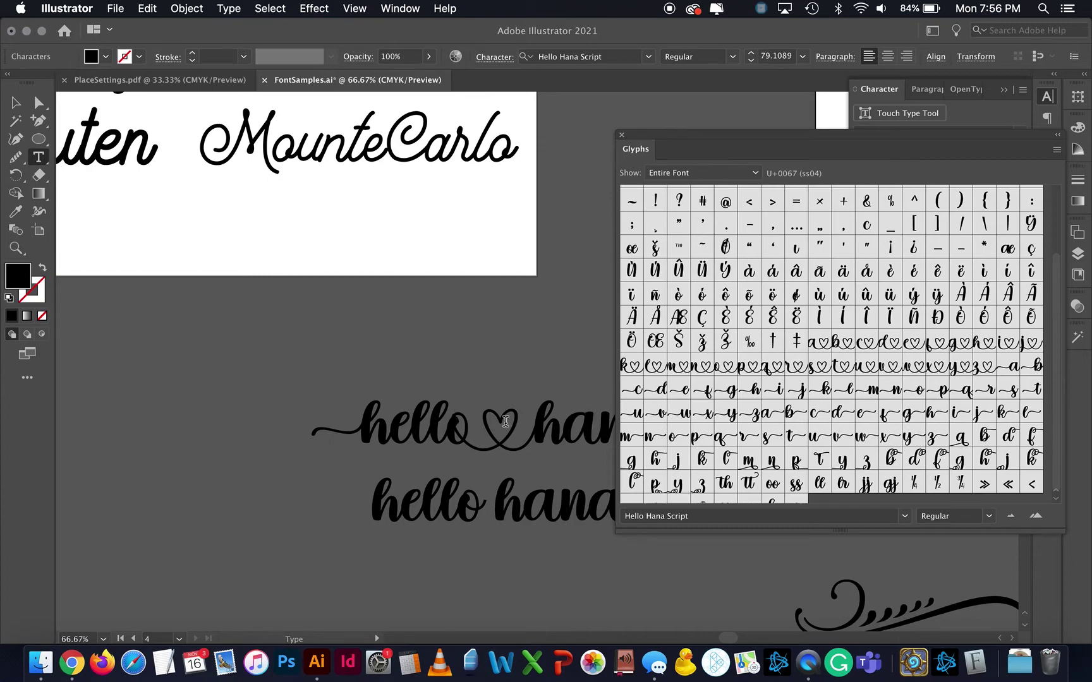
pyautogui.moveTo(464, 508); pyautogui.dragTo(483, 508)
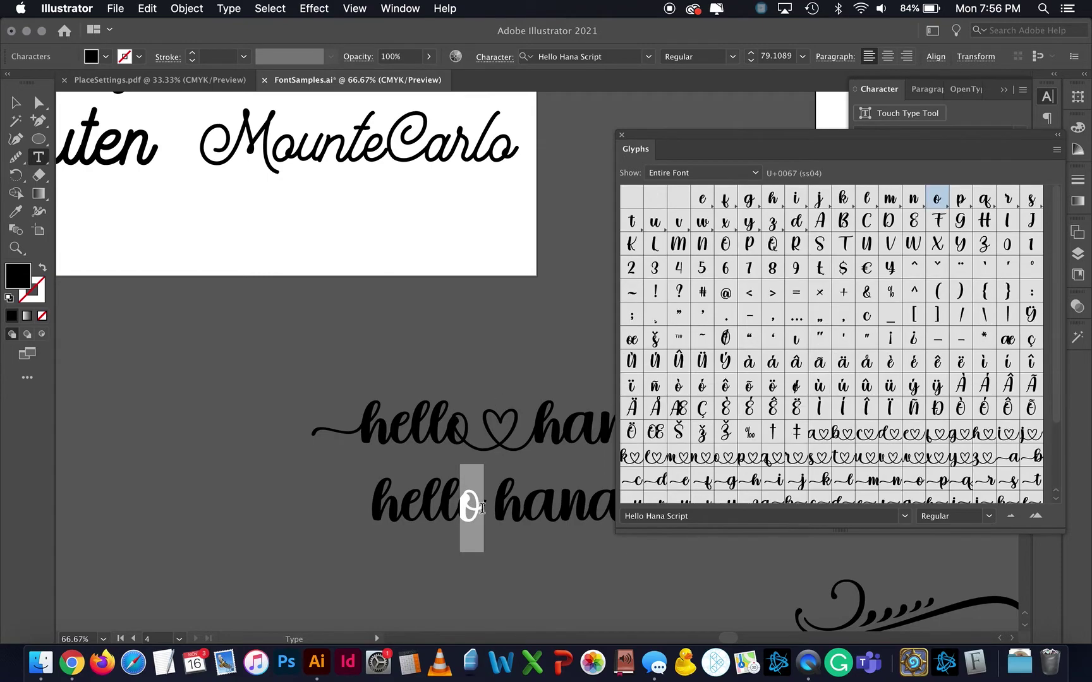
pyautogui.scroll(-5, 876, 424)
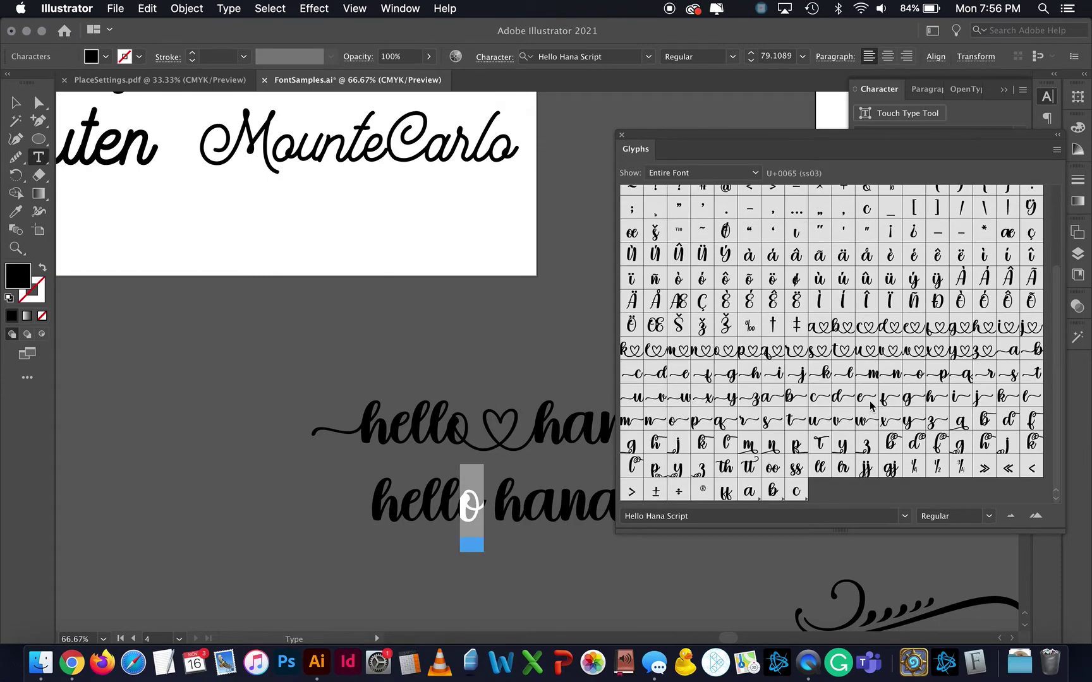
pyautogui.doubleClick(728, 354)
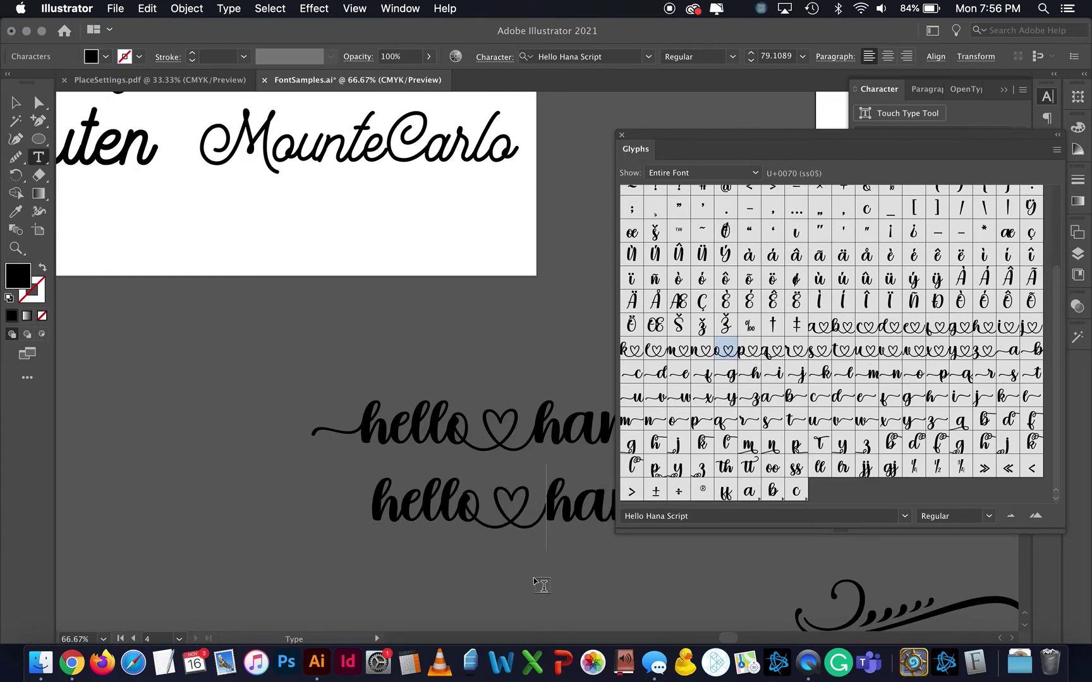
# Step: Replace the first "h" of the lower hello hana text with the alternate that has a leading swash
pyautogui.moveTo(401, 502); pyautogui.dragTo(370, 503)
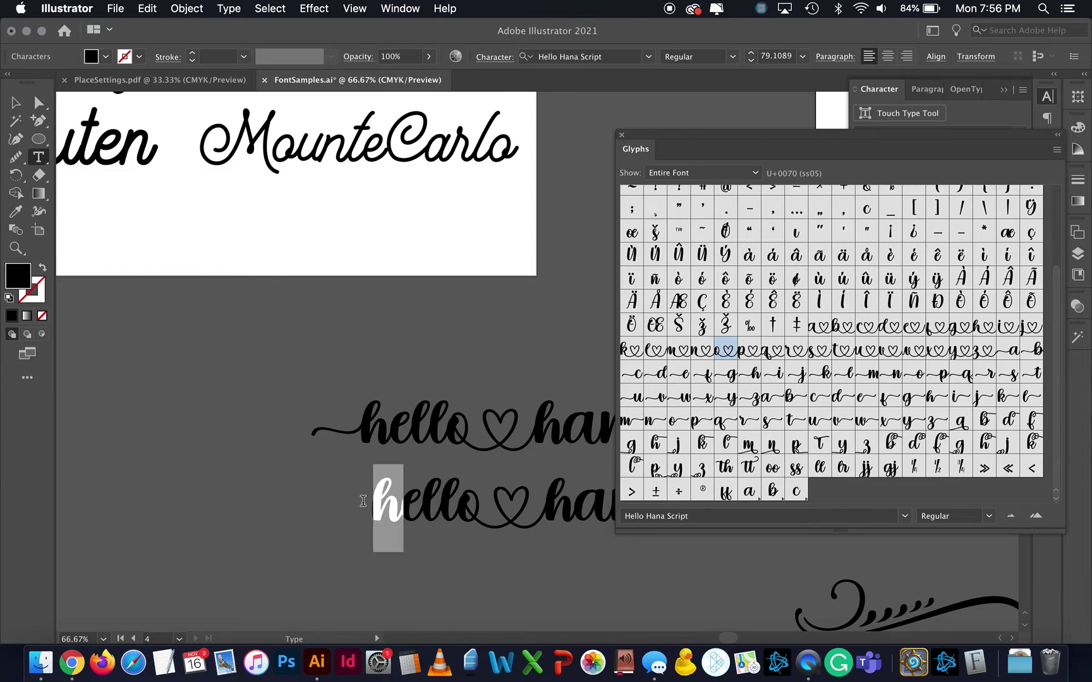
pyautogui.scroll(-5, 825, 306)
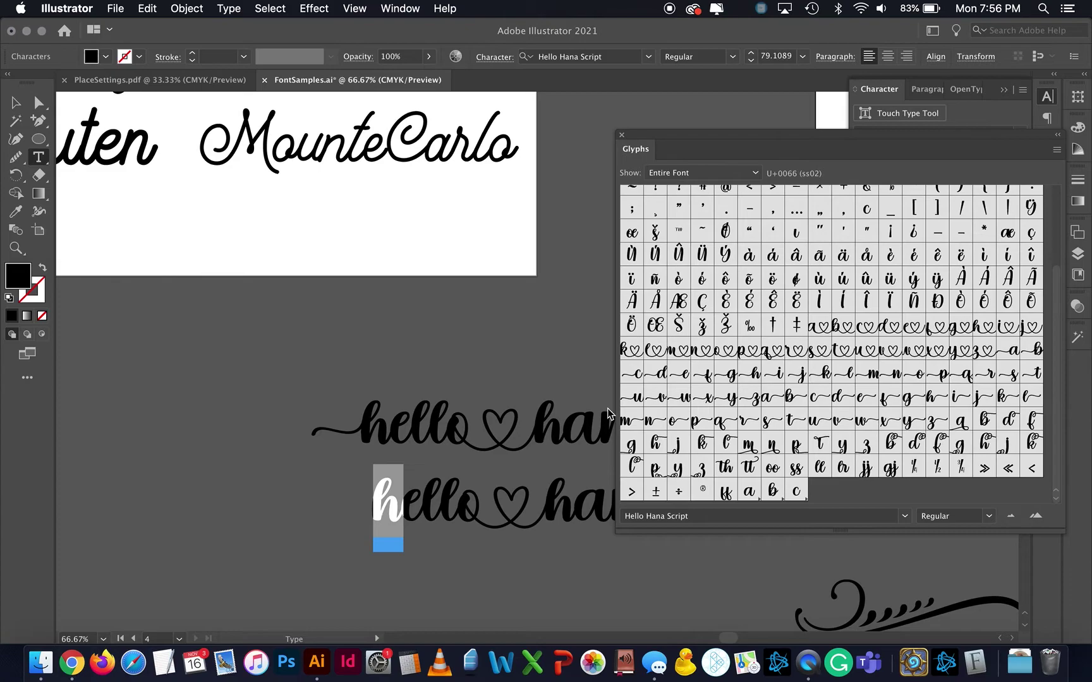
pyautogui.doubleClick(750, 378)
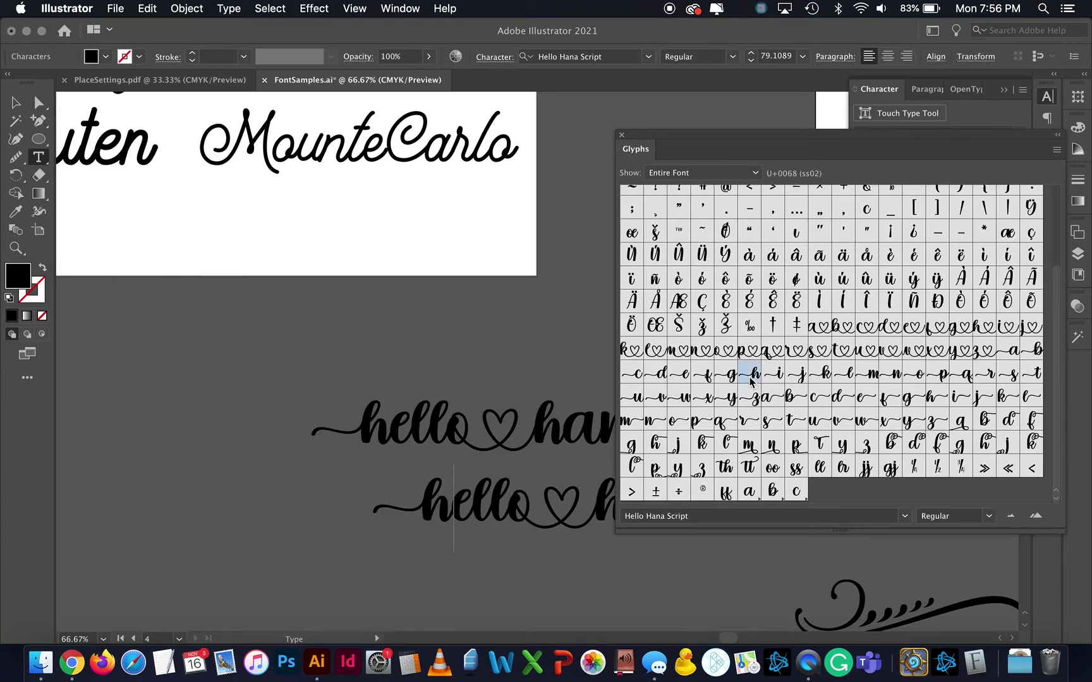
# Step: Replace the final "a" of hana with its trailing-swash alternate and align the text under the copy above
pyautogui.hscroll(5, 430, 518)
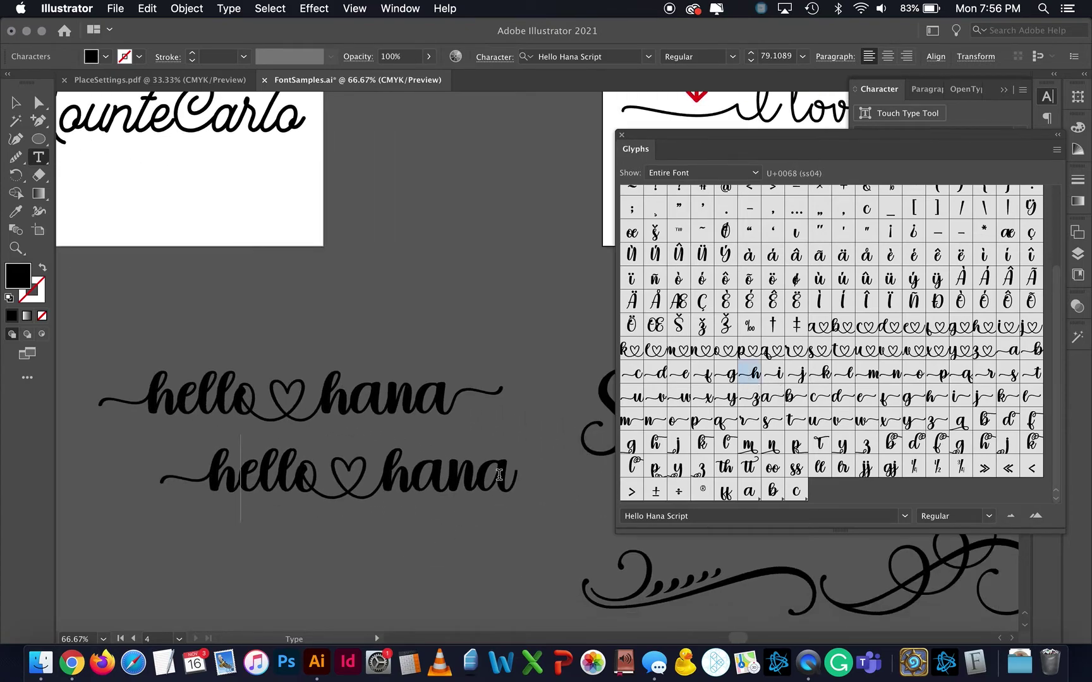
pyautogui.moveTo(498, 475); pyautogui.dragTo(484, 475)
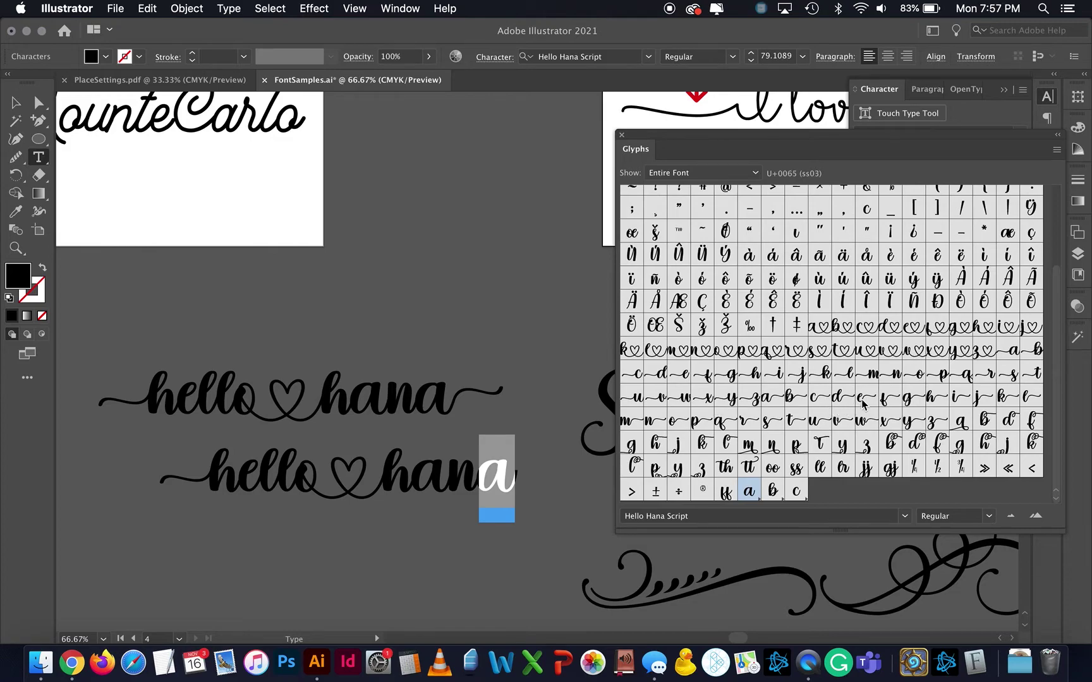
pyautogui.doubleClick(772, 398)
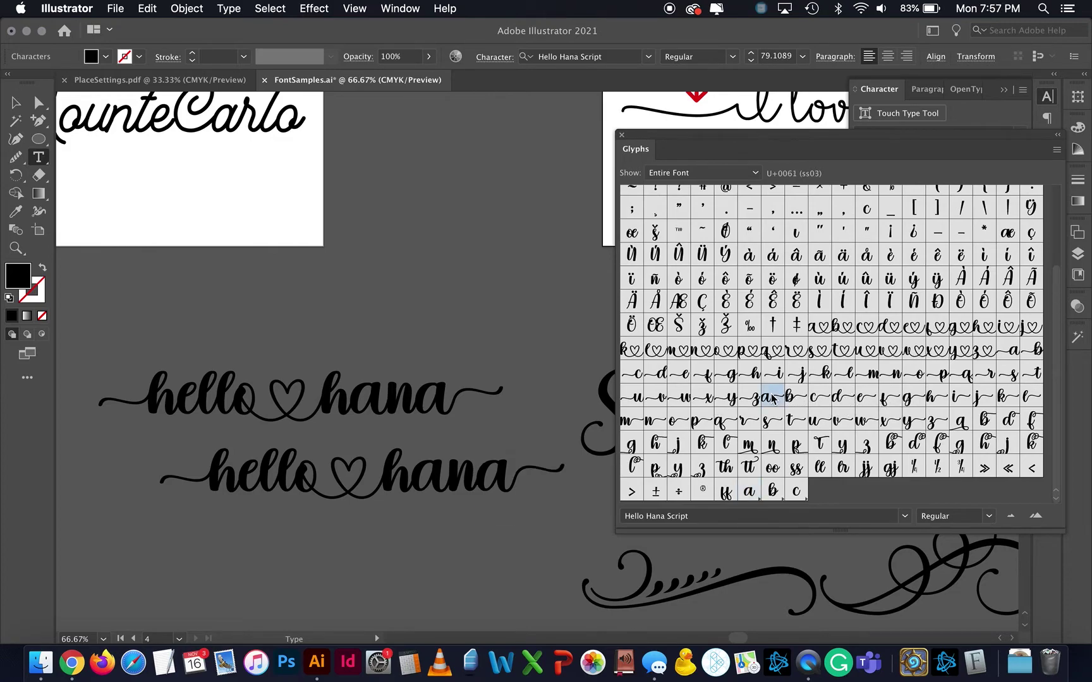
pyautogui.click(16, 102)
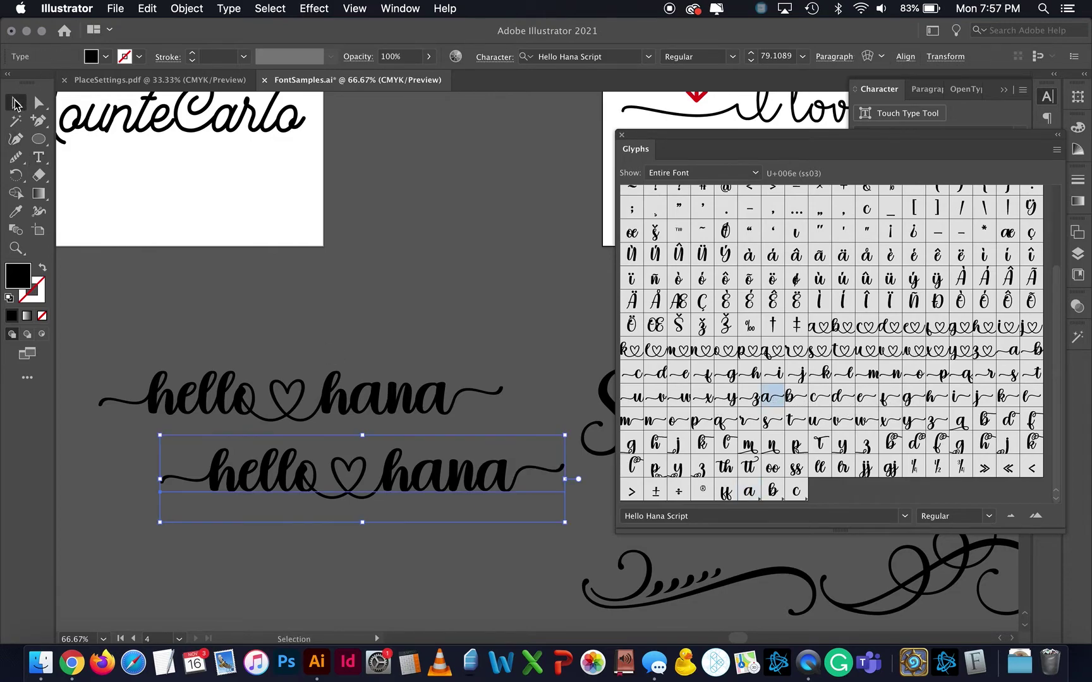
pyautogui.moveTo(440, 484); pyautogui.dragTo(368, 469)
# Step: Collapse the Glyphs panel to an icon and return to the flourished font samples artboard
pyautogui.press('super+minus')
pyautogui.press('super+minus')
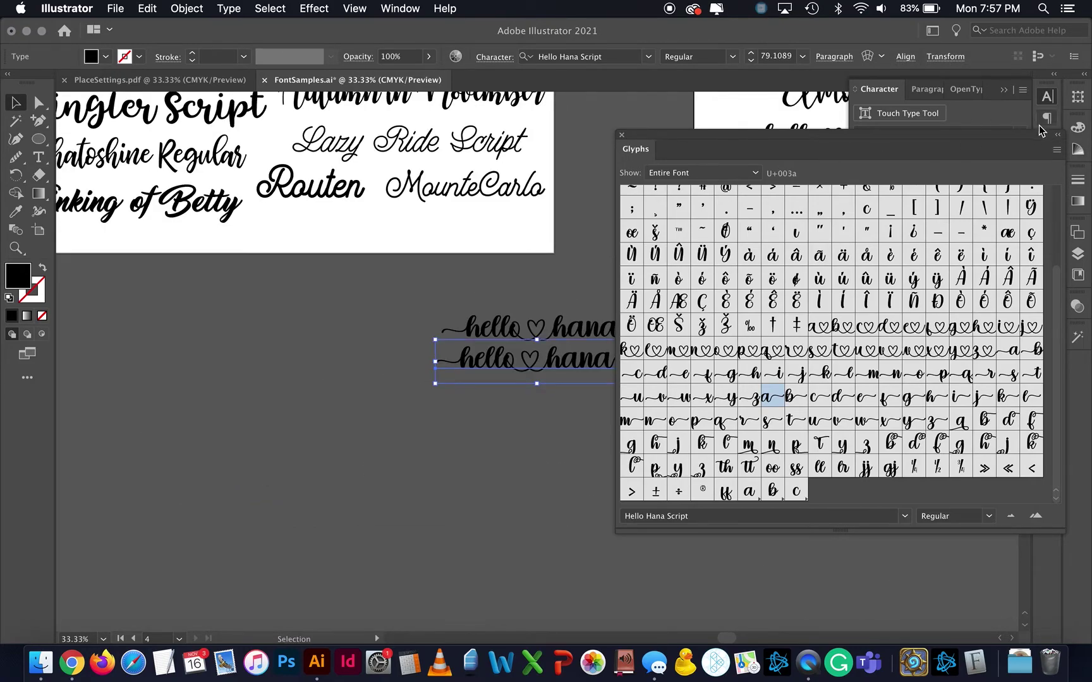
pyautogui.doubleClick(629, 150)
pyautogui.hscroll(10, 778, 245)
pyautogui.scroll(3, 778, 245)
pyautogui.scroll(5, 779, 246)
pyautogui.hscroll(5, 779, 245)
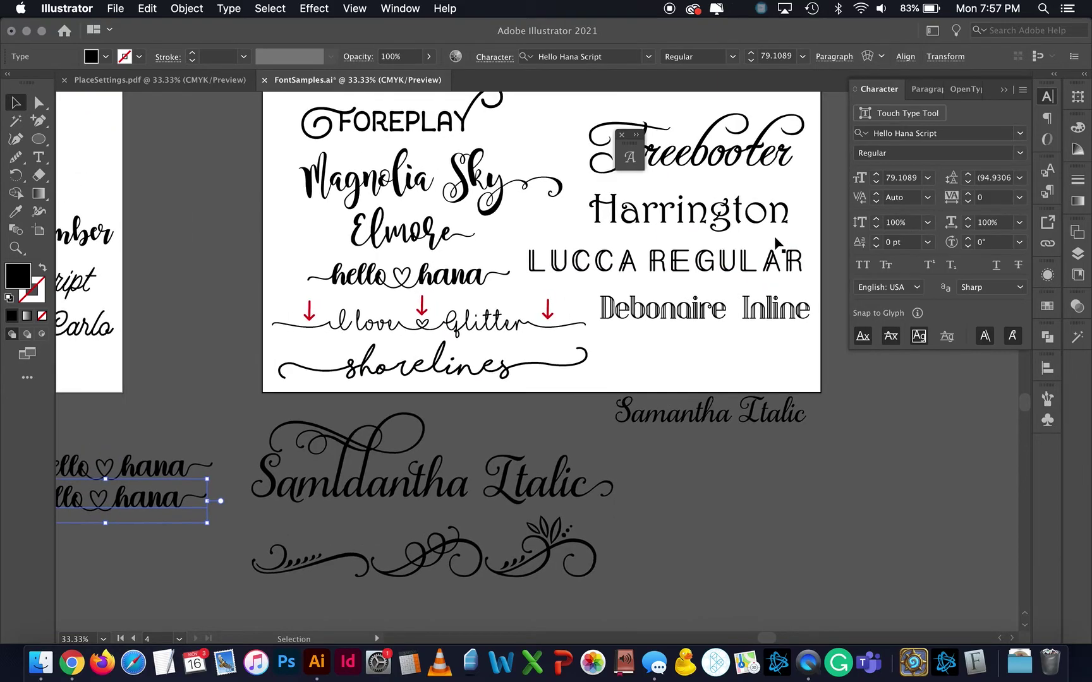
# Step: Switch to Chrome and examine the Hello Hana Script product page on fontbundles.net
pyautogui.click(71, 663)
pyautogui.click(447, 88)
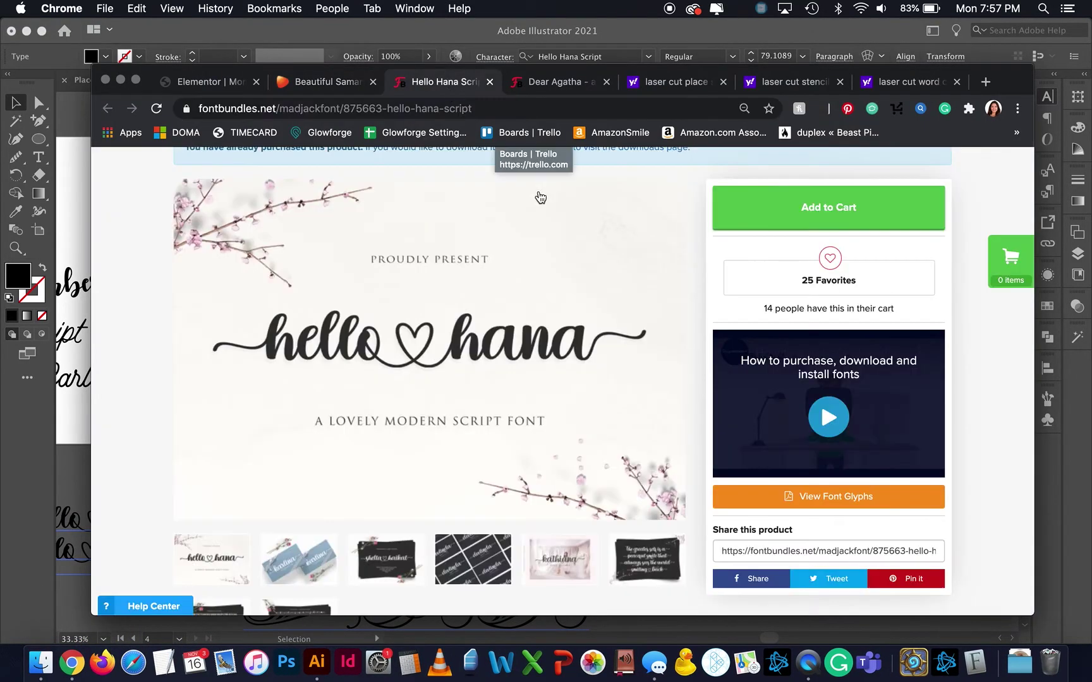
pyautogui.scroll(5, 580, 312)
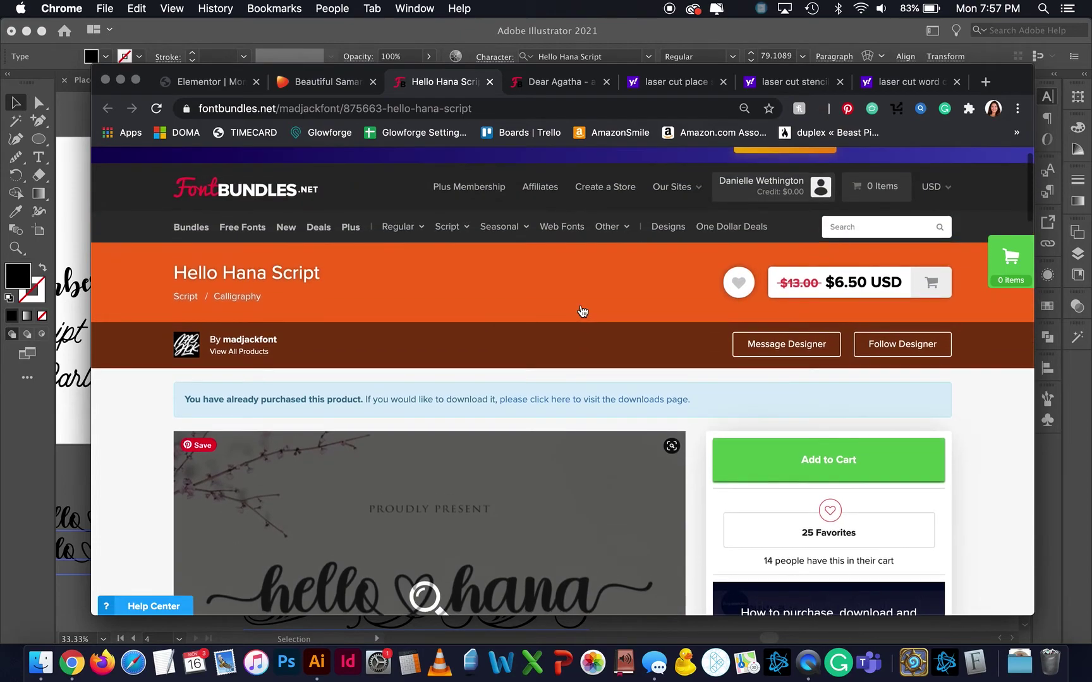
pyautogui.scroll(-5, 580, 312)
# Step: View the Hello Hana Script preview images, enlarge the kathiana bridal boutique preview, and close the enlarged view
pyautogui.click(300, 505)
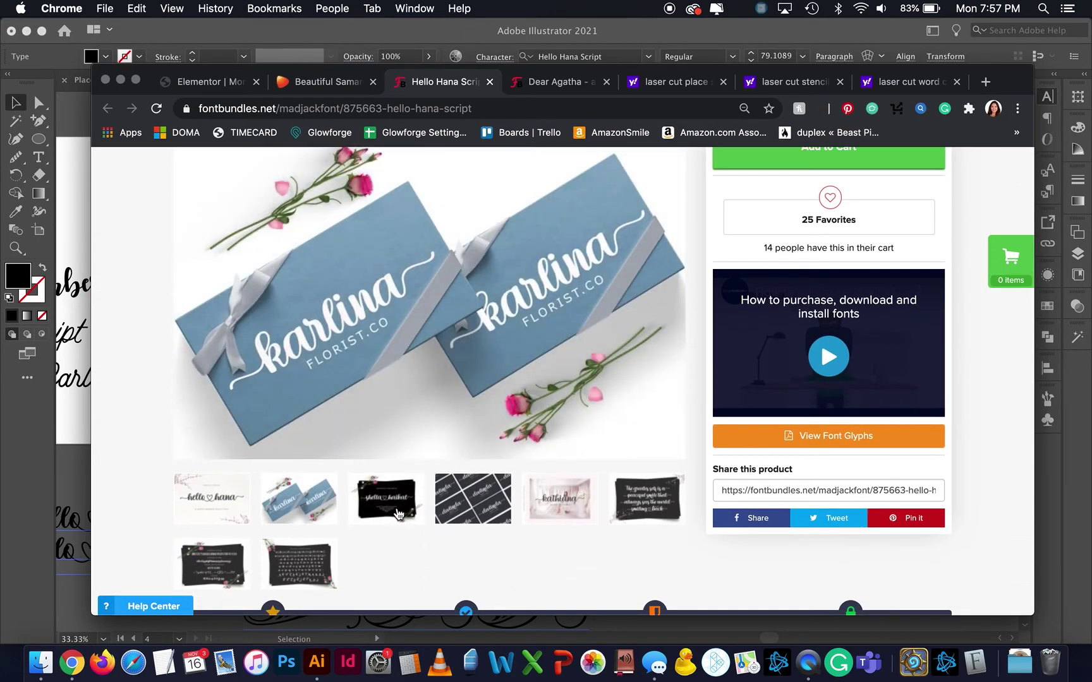
pyautogui.click(391, 505)
pyautogui.click(470, 505)
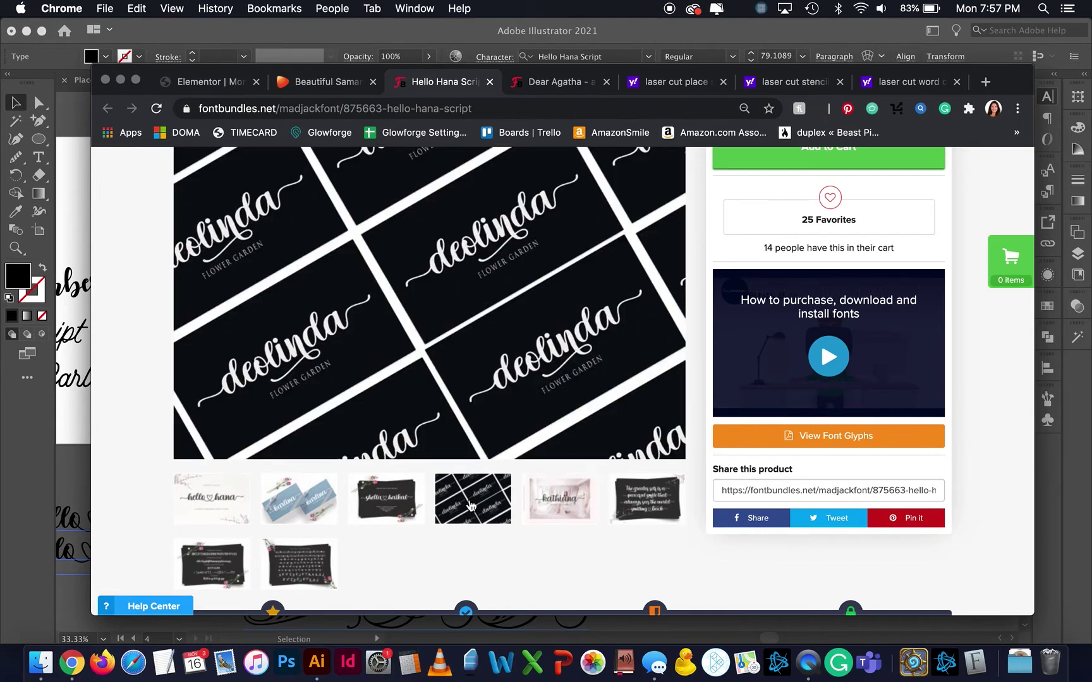
pyautogui.click(547, 502)
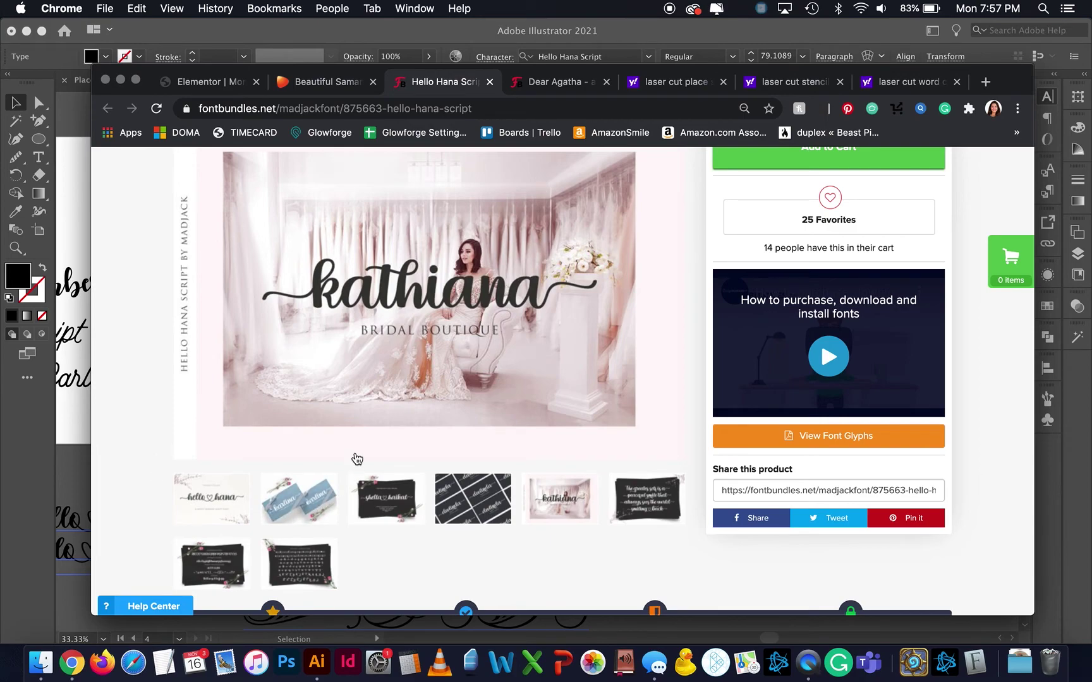
pyautogui.click(427, 296)
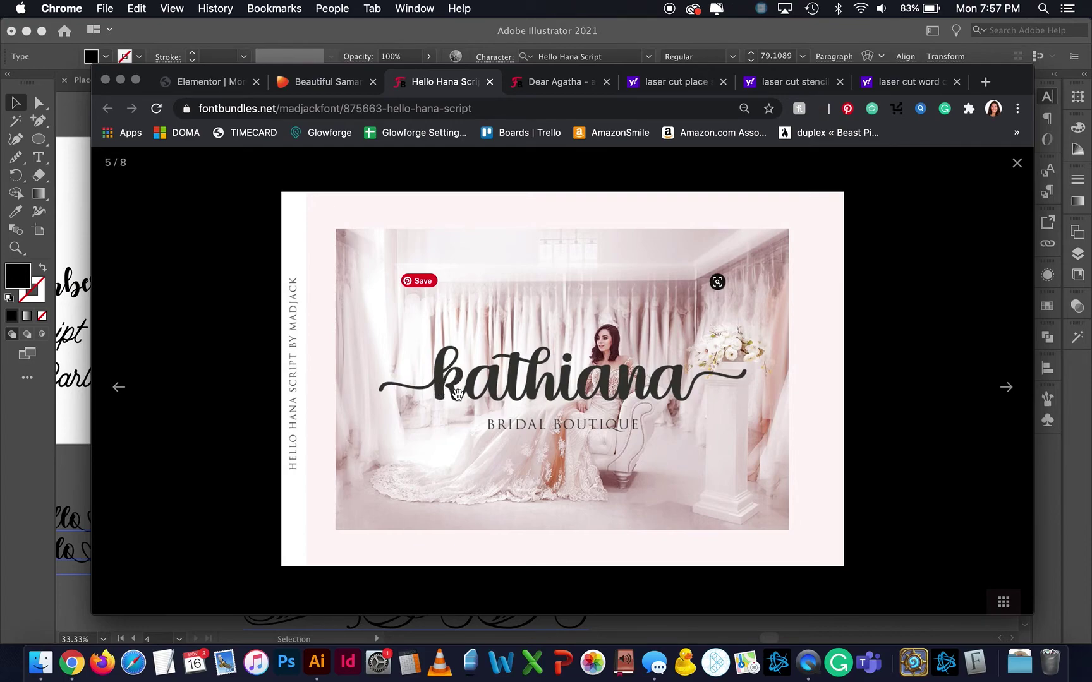
pyautogui.click(1017, 165)
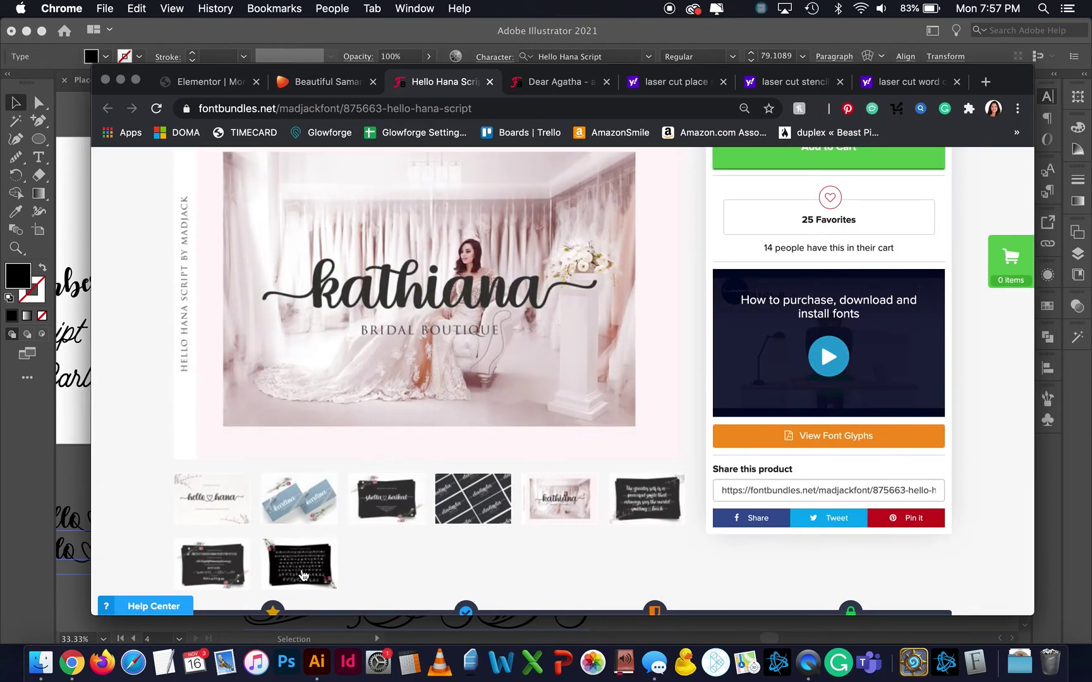
# Step: View the Hello Hana Script alternate and swash character preview and look through the product description and information
pyautogui.click(302, 571)
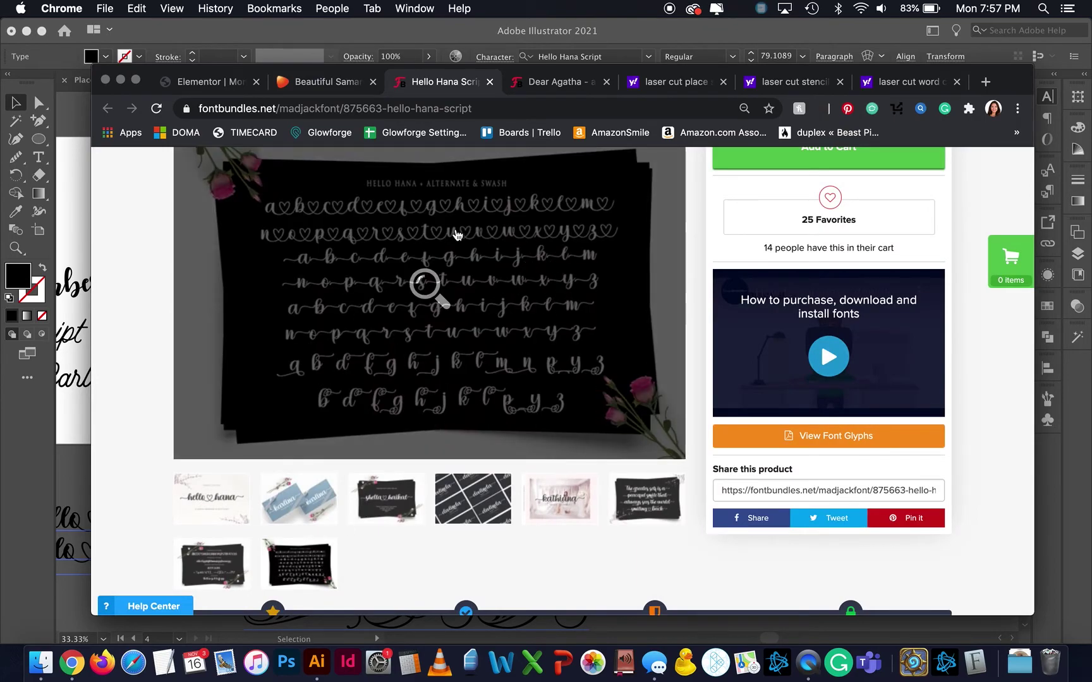
pyautogui.scroll(-15, 451, 465)
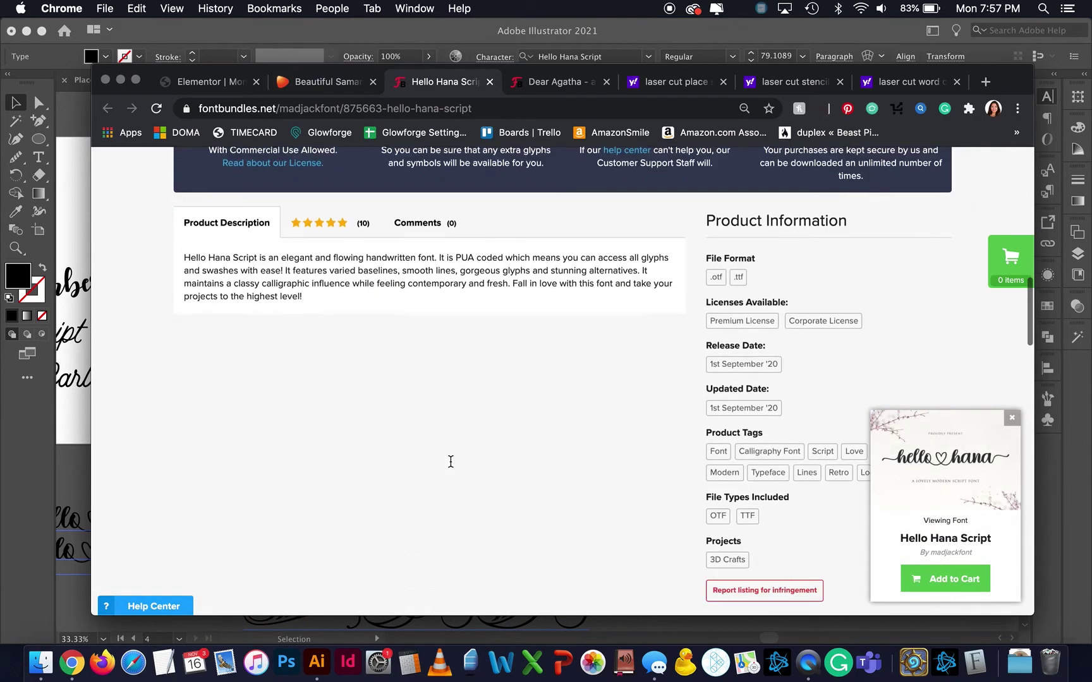
pyautogui.scroll(-3, 450, 465)
pyautogui.scroll(10, 450, 466)
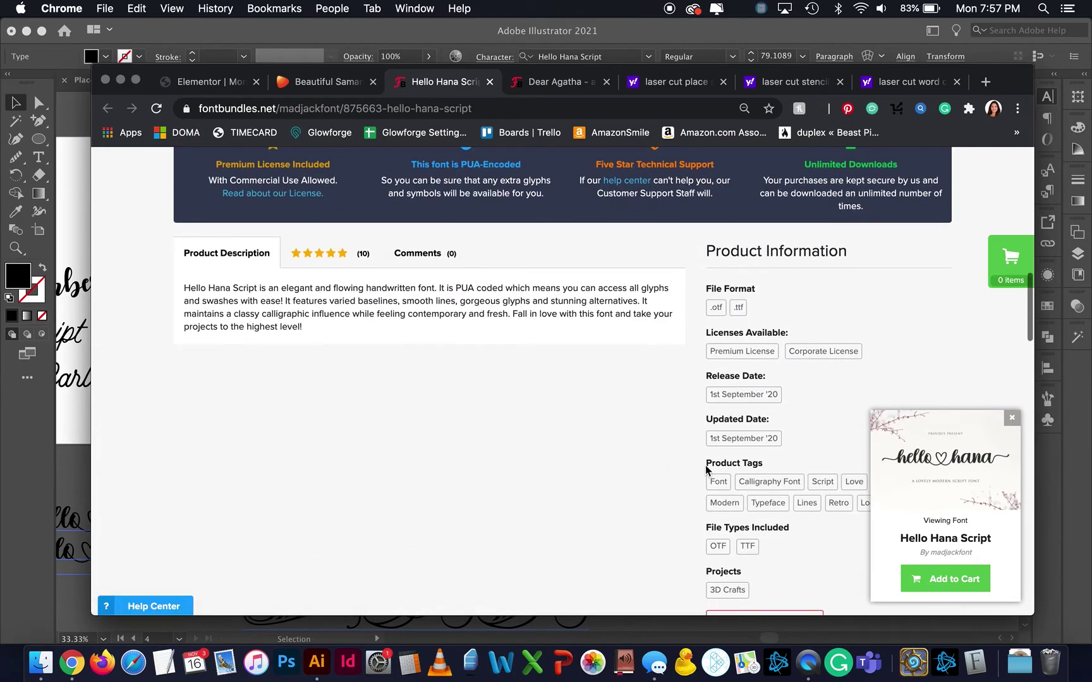
pyautogui.scroll(10, 715, 401)
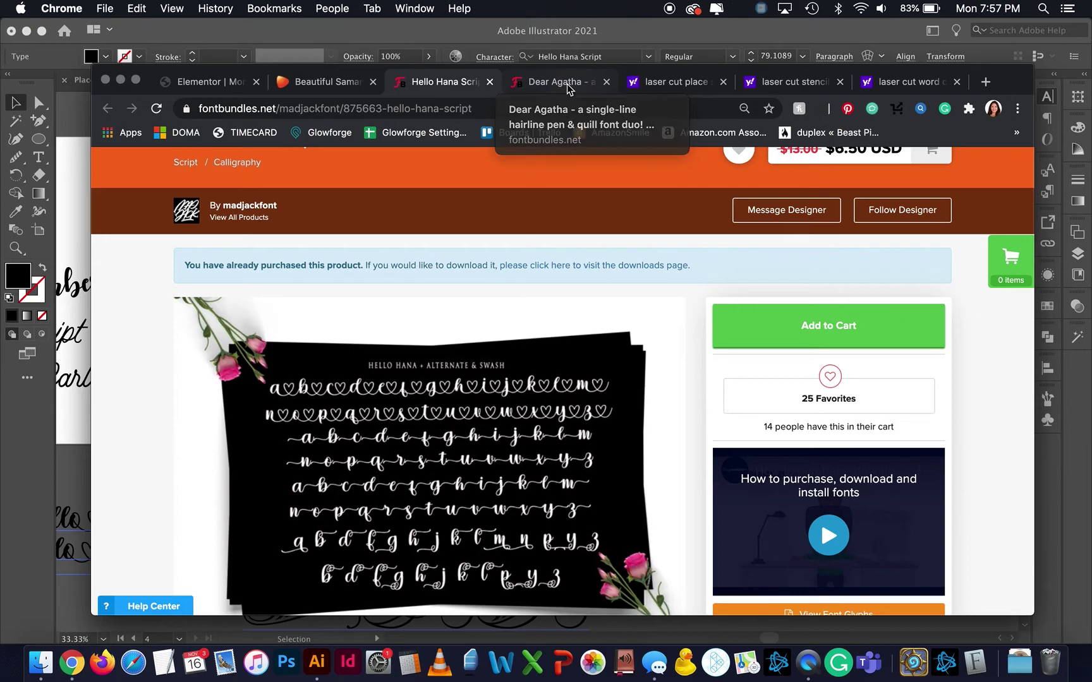
# Step: Open the Dear Agatha single-line font page and view the preview comparing the font in Silhouette Studio, Cricut Design Space, Illustrator and Rhinoceros
pyautogui.click(568, 89)
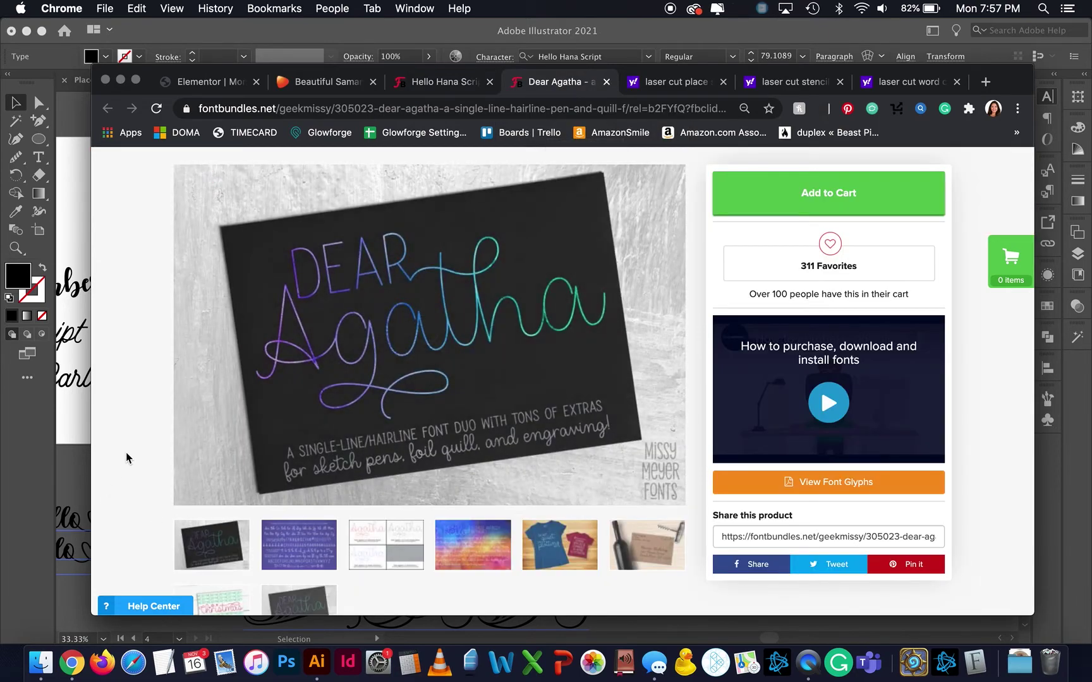
pyautogui.scroll(3, 273, 431)
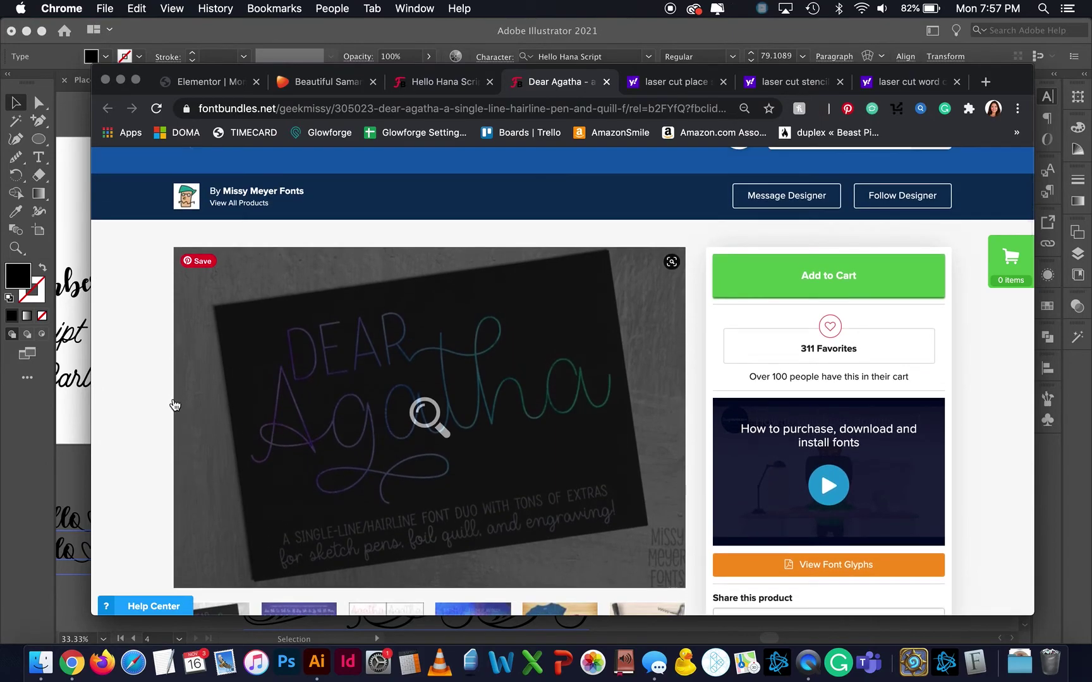
pyautogui.scroll(3, 174, 405)
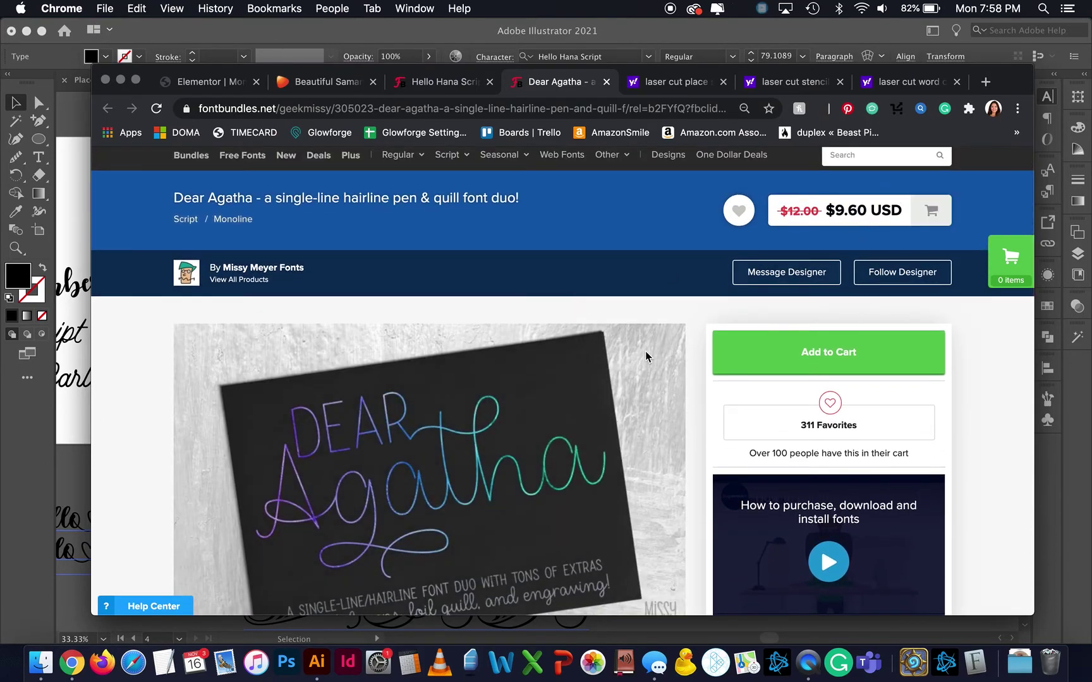
pyautogui.scroll(-10, 427, 270)
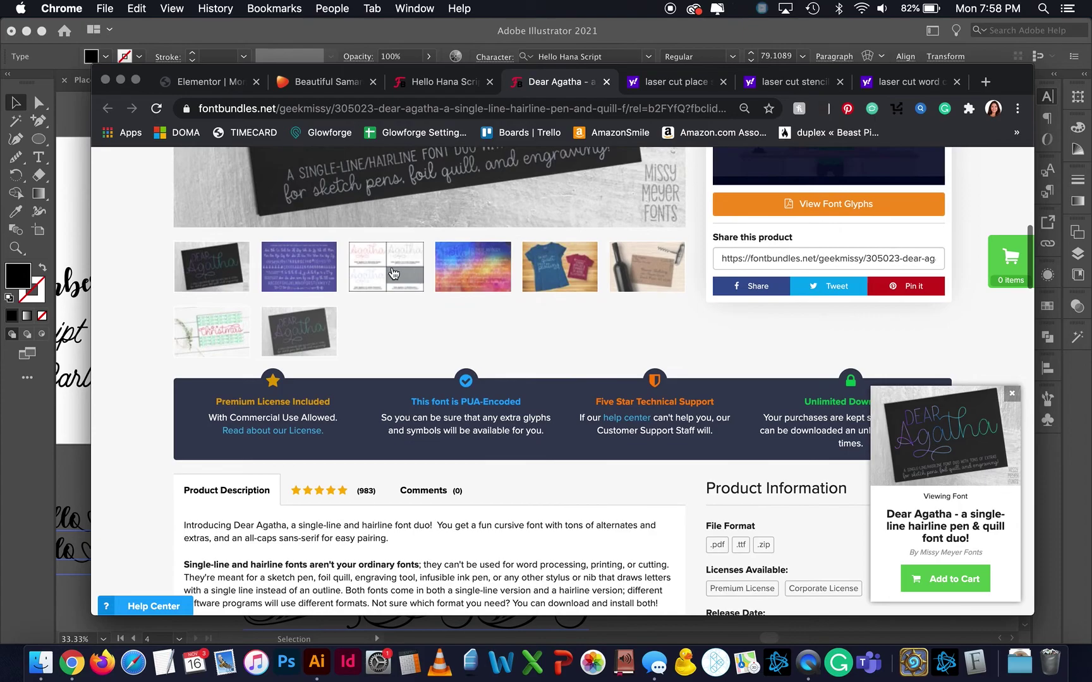
pyautogui.click(393, 273)
pyautogui.scroll(7, 391, 279)
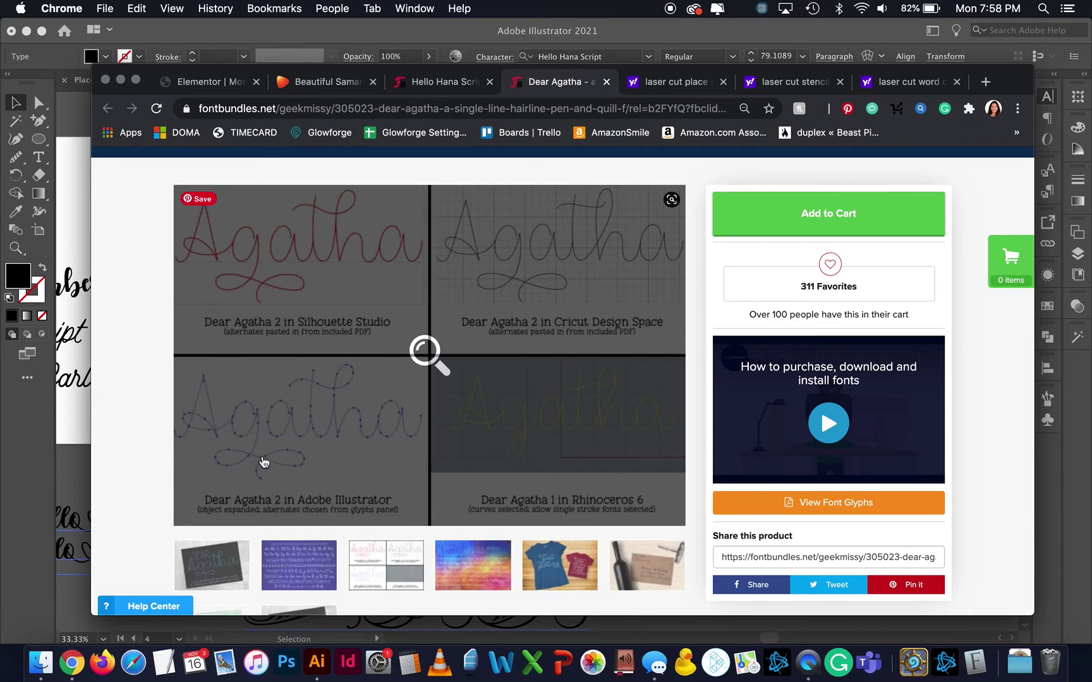
# Step: Switch back to Illustrator and select the Freebooter sample on the flourished fonts artboard
pyautogui.click(71, 442)
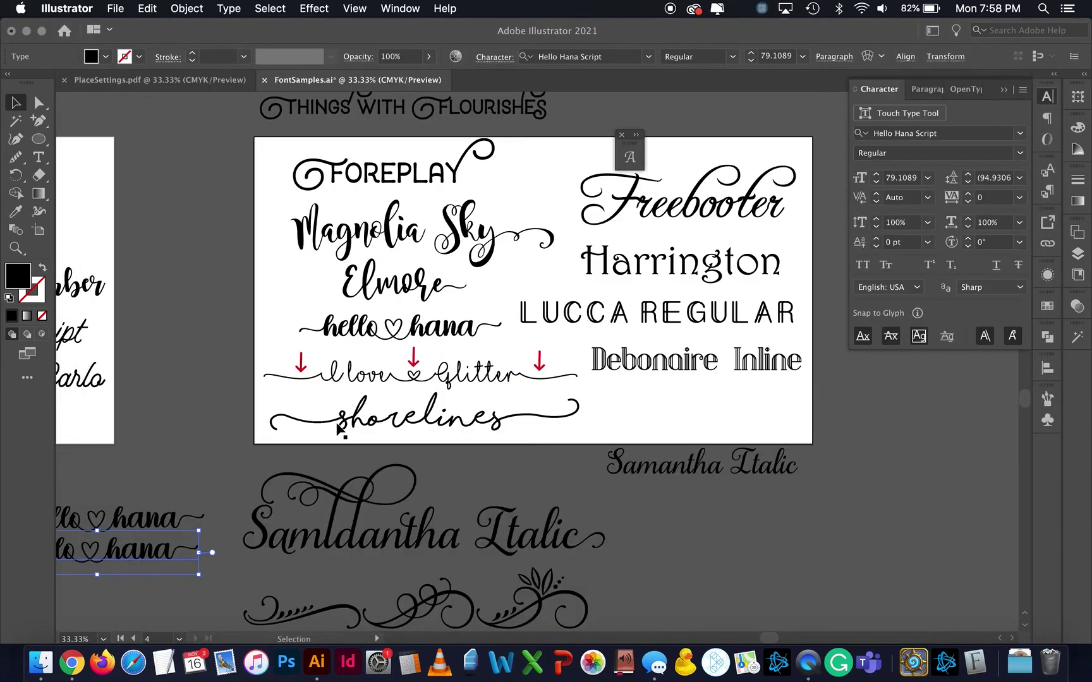
pyautogui.click(758, 530)
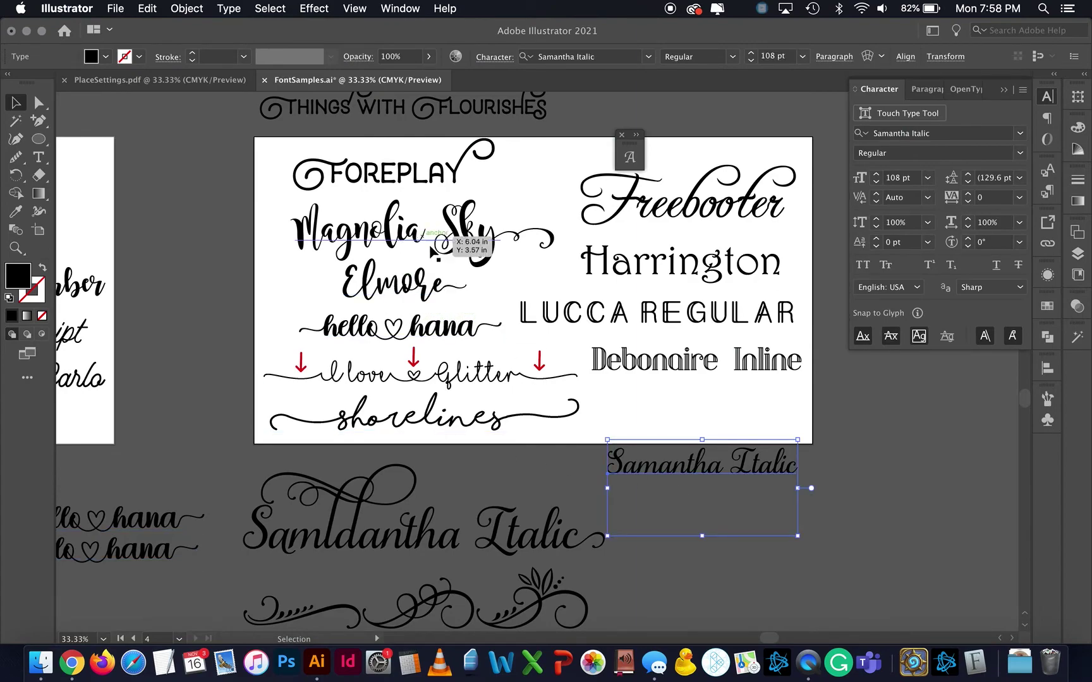
pyautogui.doubleClick(739, 211)
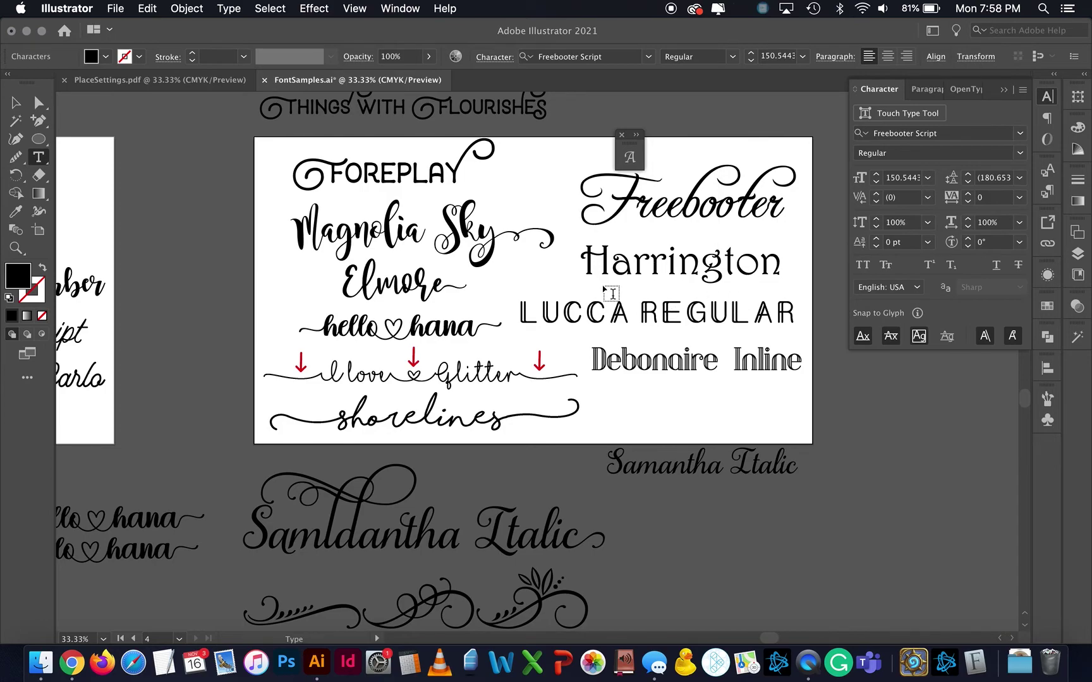
pyautogui.press('Escape')
pyautogui.keyDown('shift'); pyautogui.click(651, 356); pyautogui.keyUp('shift')
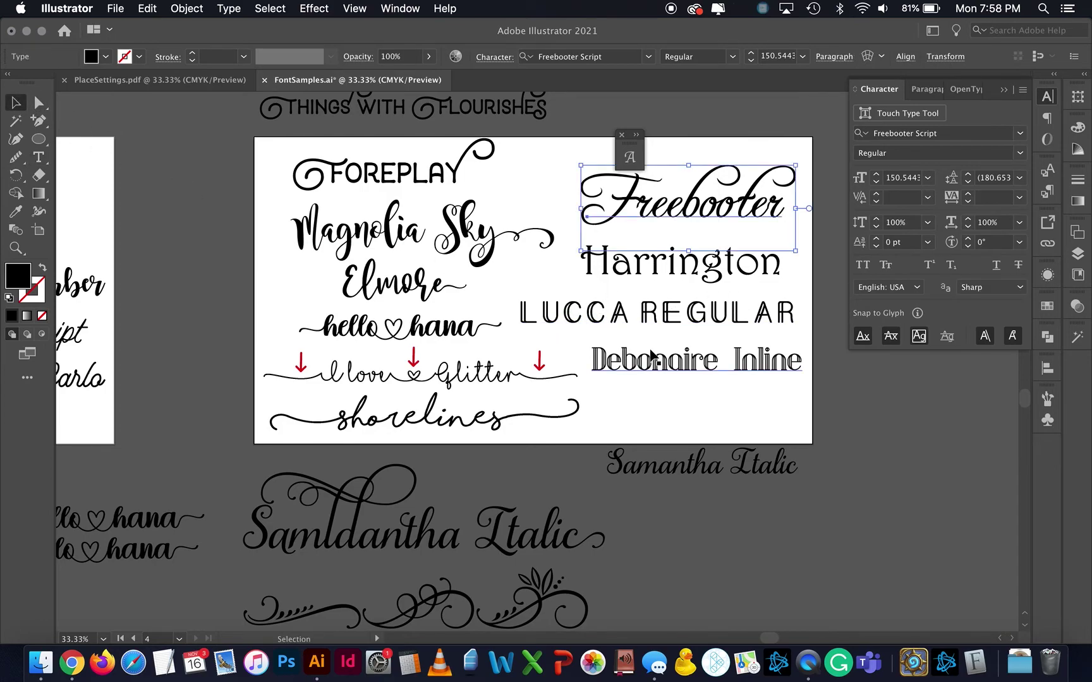
# Step: Examine the Freebooter, Harrington, Lucca Regular and Debonaire Inline samples up close at 50% zoom
pyautogui.press('super+equal')
pyautogui.click(651, 353)
pyautogui.press('super+equal')
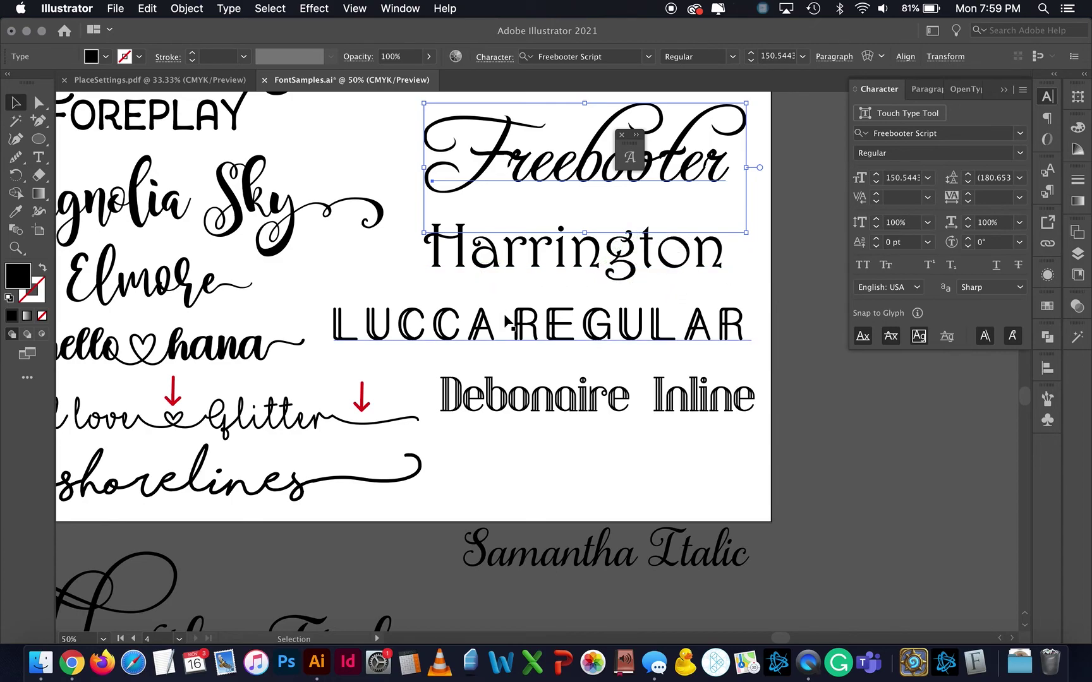
pyautogui.hscroll(-3, 506, 320)
pyautogui.scroll(1, 505, 320)
pyautogui.hscroll(-2, 505, 320)
pyautogui.scroll(-1, 505, 321)
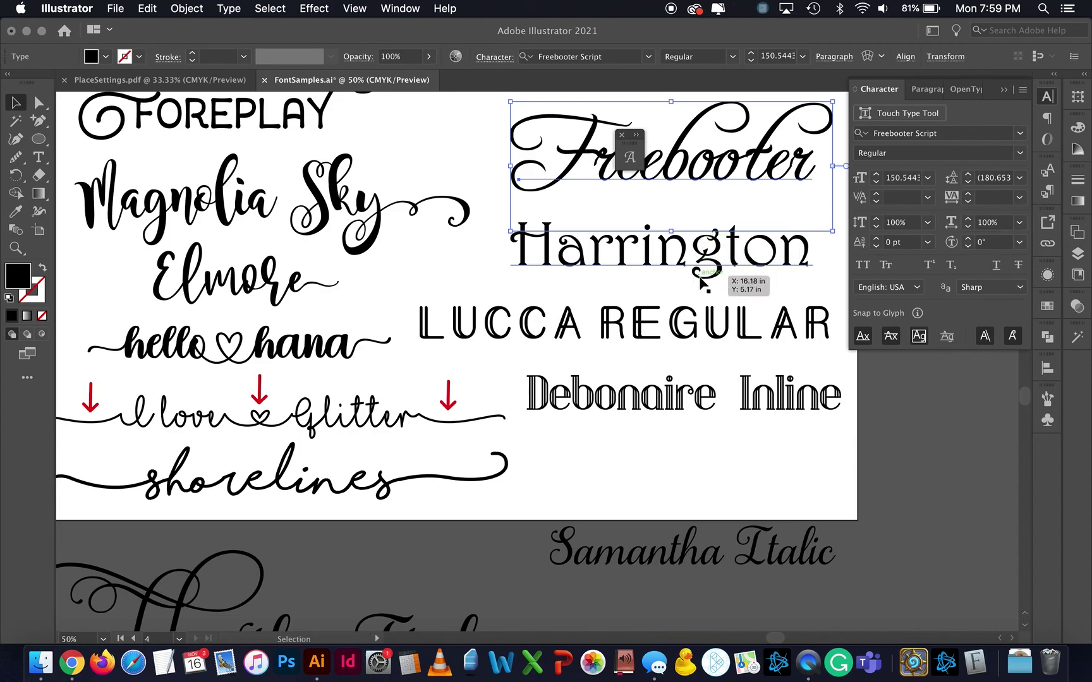
# Step: Show the stencil, monoline, script and flourished font artboards together at 16.67% zoom
pyautogui.hscroll(-3, 607, 423)
pyautogui.scroll(-1, 607, 423)
pyautogui.press('a')
pyautogui.press('super+minus')
pyautogui.press('super+minus')
pyautogui.press('v')
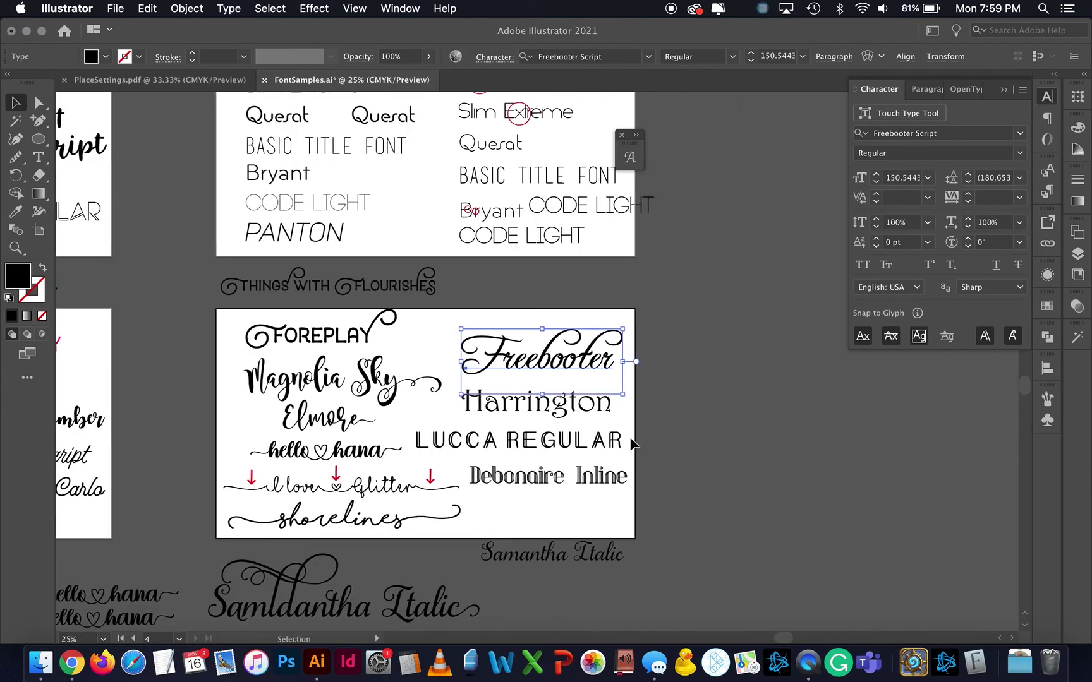
pyautogui.hscroll(-4, 632, 444)
pyautogui.scroll(2, 632, 444)
pyautogui.hscroll(-4, 629, 436)
pyautogui.scroll(2, 629, 436)
pyautogui.press('super+minus')
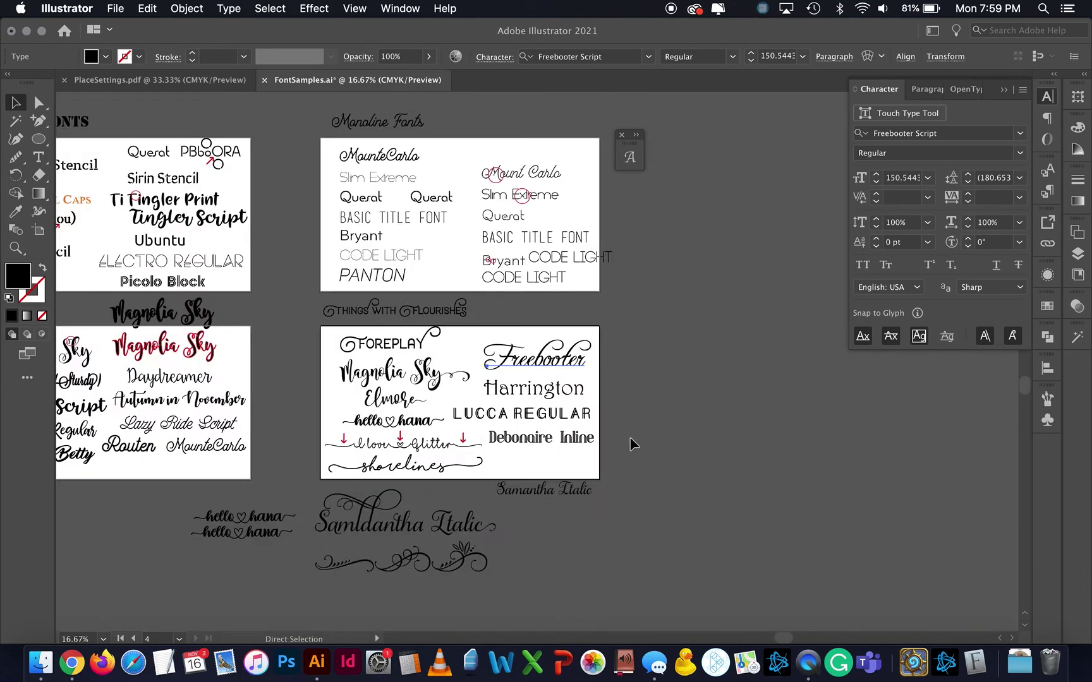
pyautogui.hscroll(-4, 539, 437)
pyautogui.scroll(1, 538, 437)
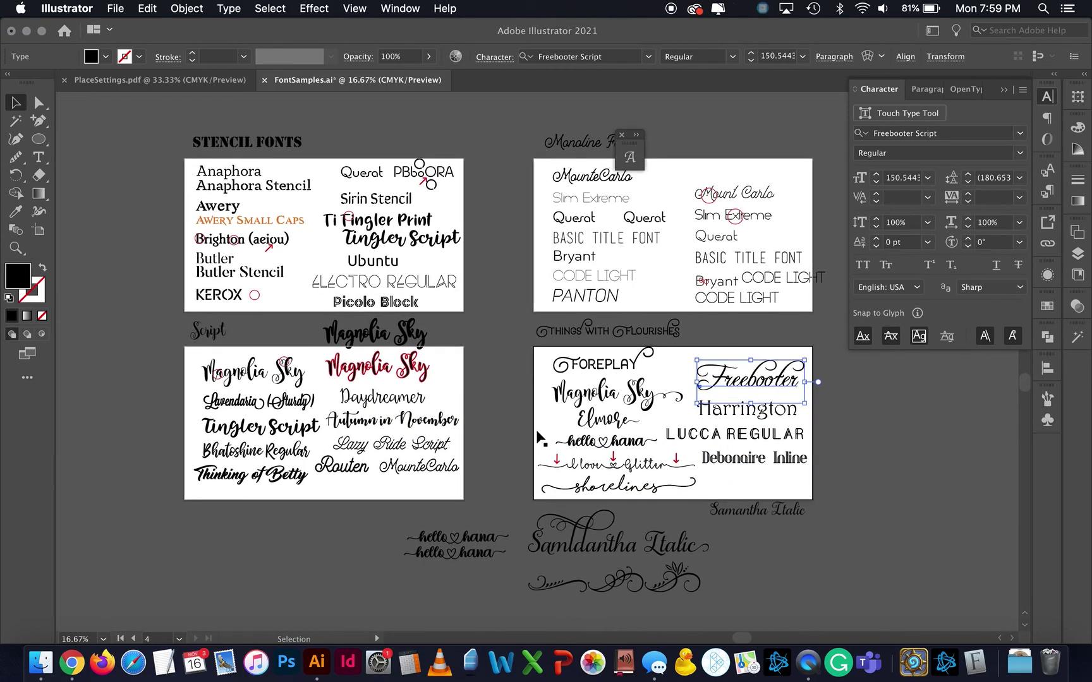